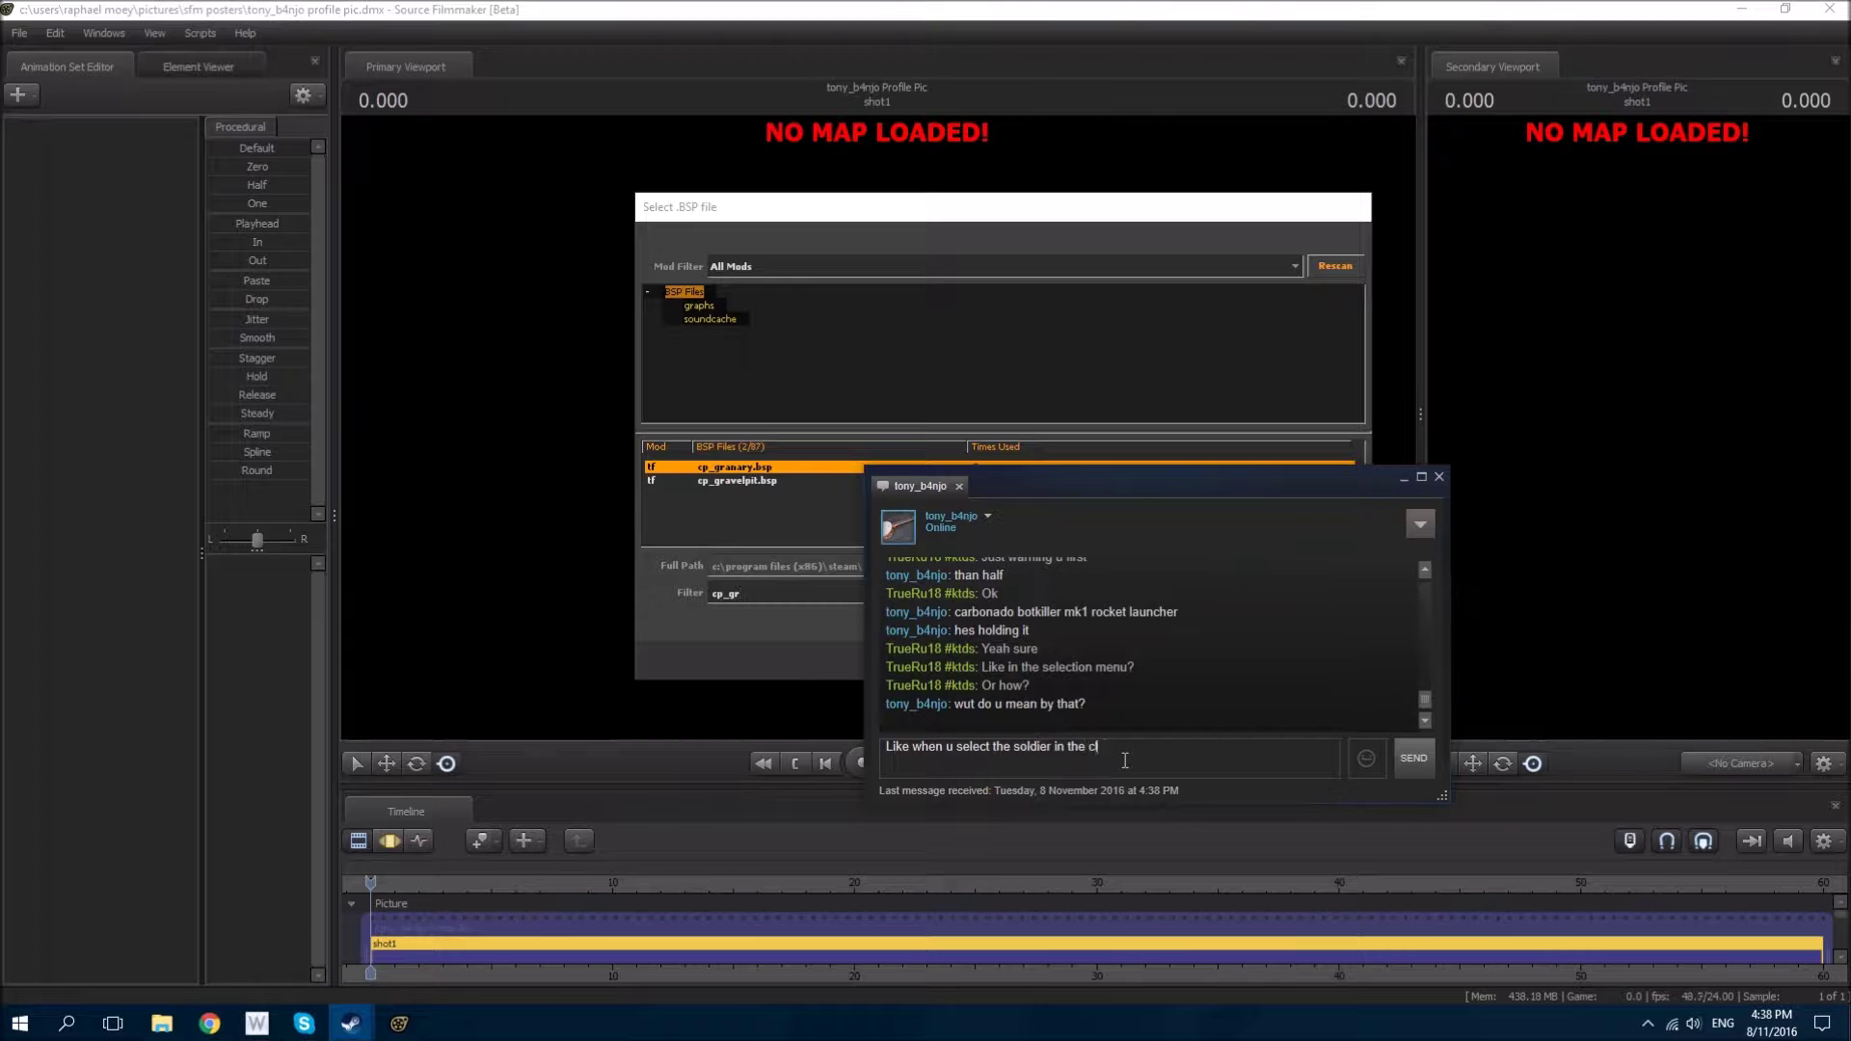
Step: Send the chat messages "Like when u select the soldier in the class screen" and "Like that pose?"
type("creen")
key("Return")
type("Like that")
key("Return")
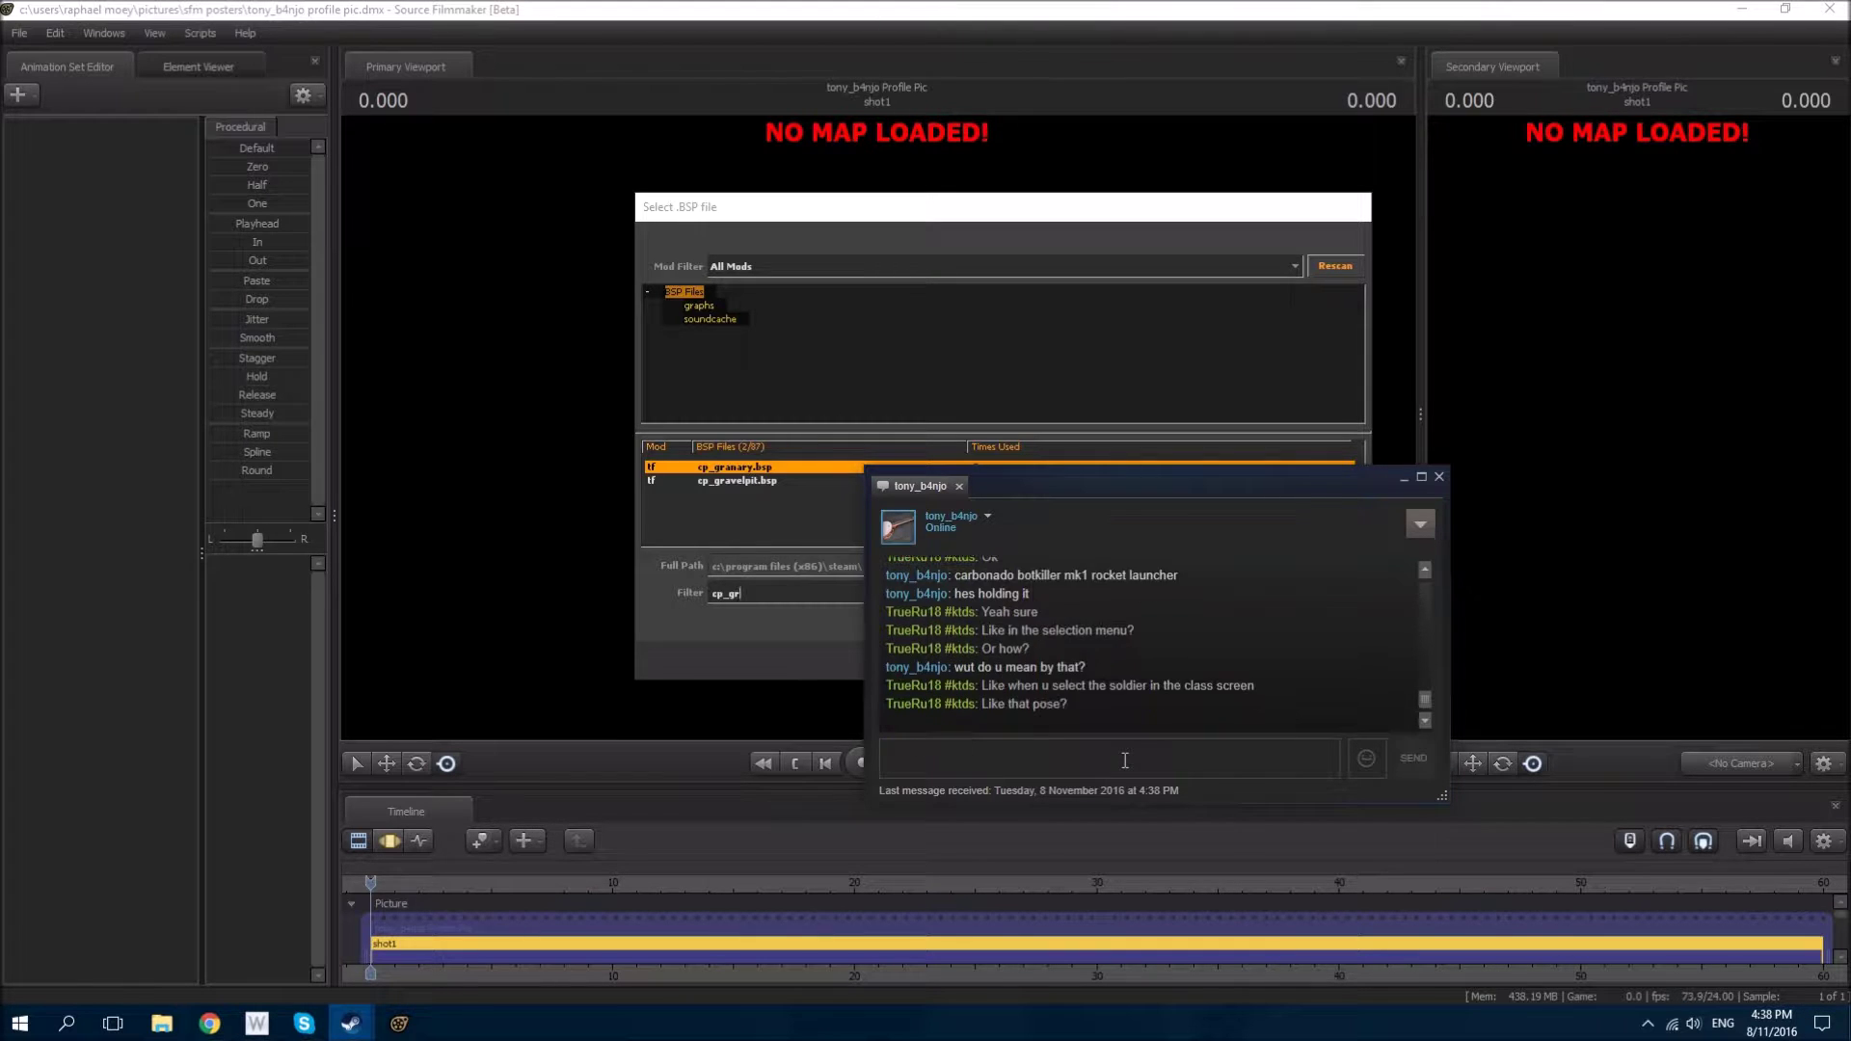
Step: Minimise the chat window and load the cp_granary.bsp map into the session
left_click(1404, 477)
left_click(1227, 666)
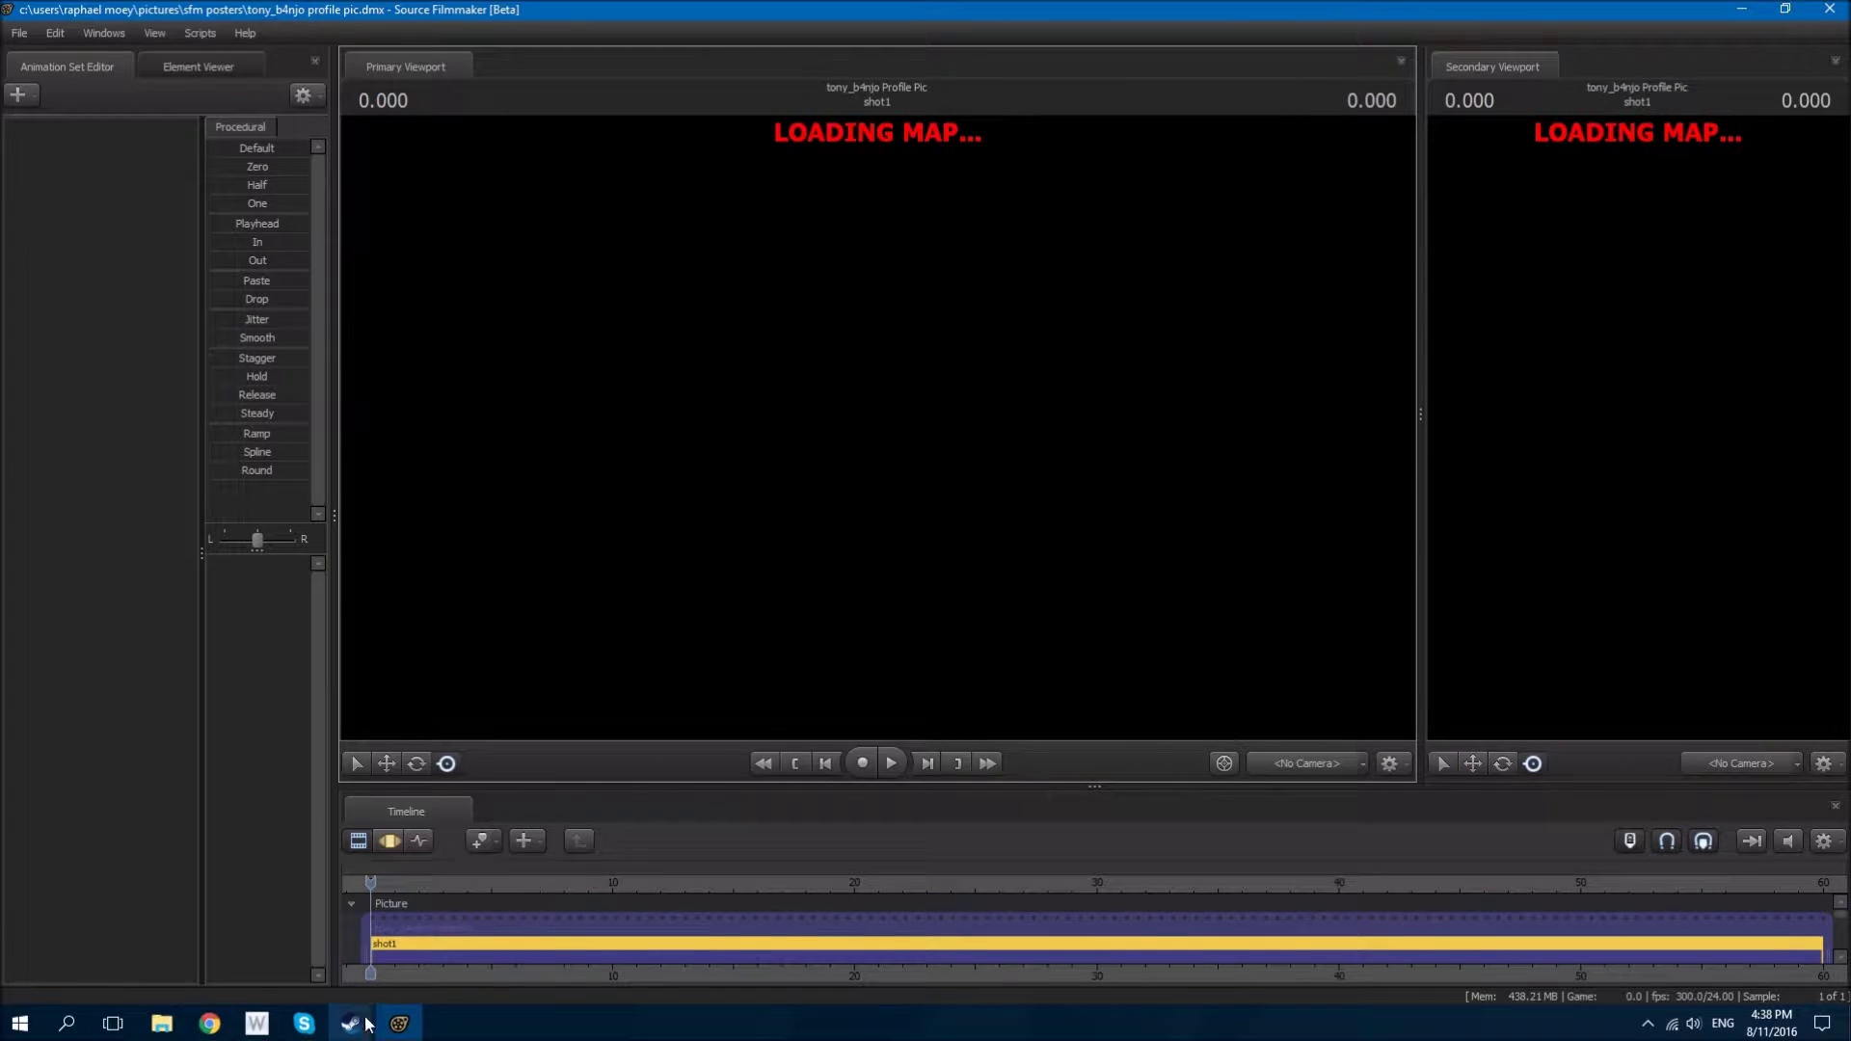
Step: Return to the Steam chat and send the reply "Something like that"
left_click(1119, 615)
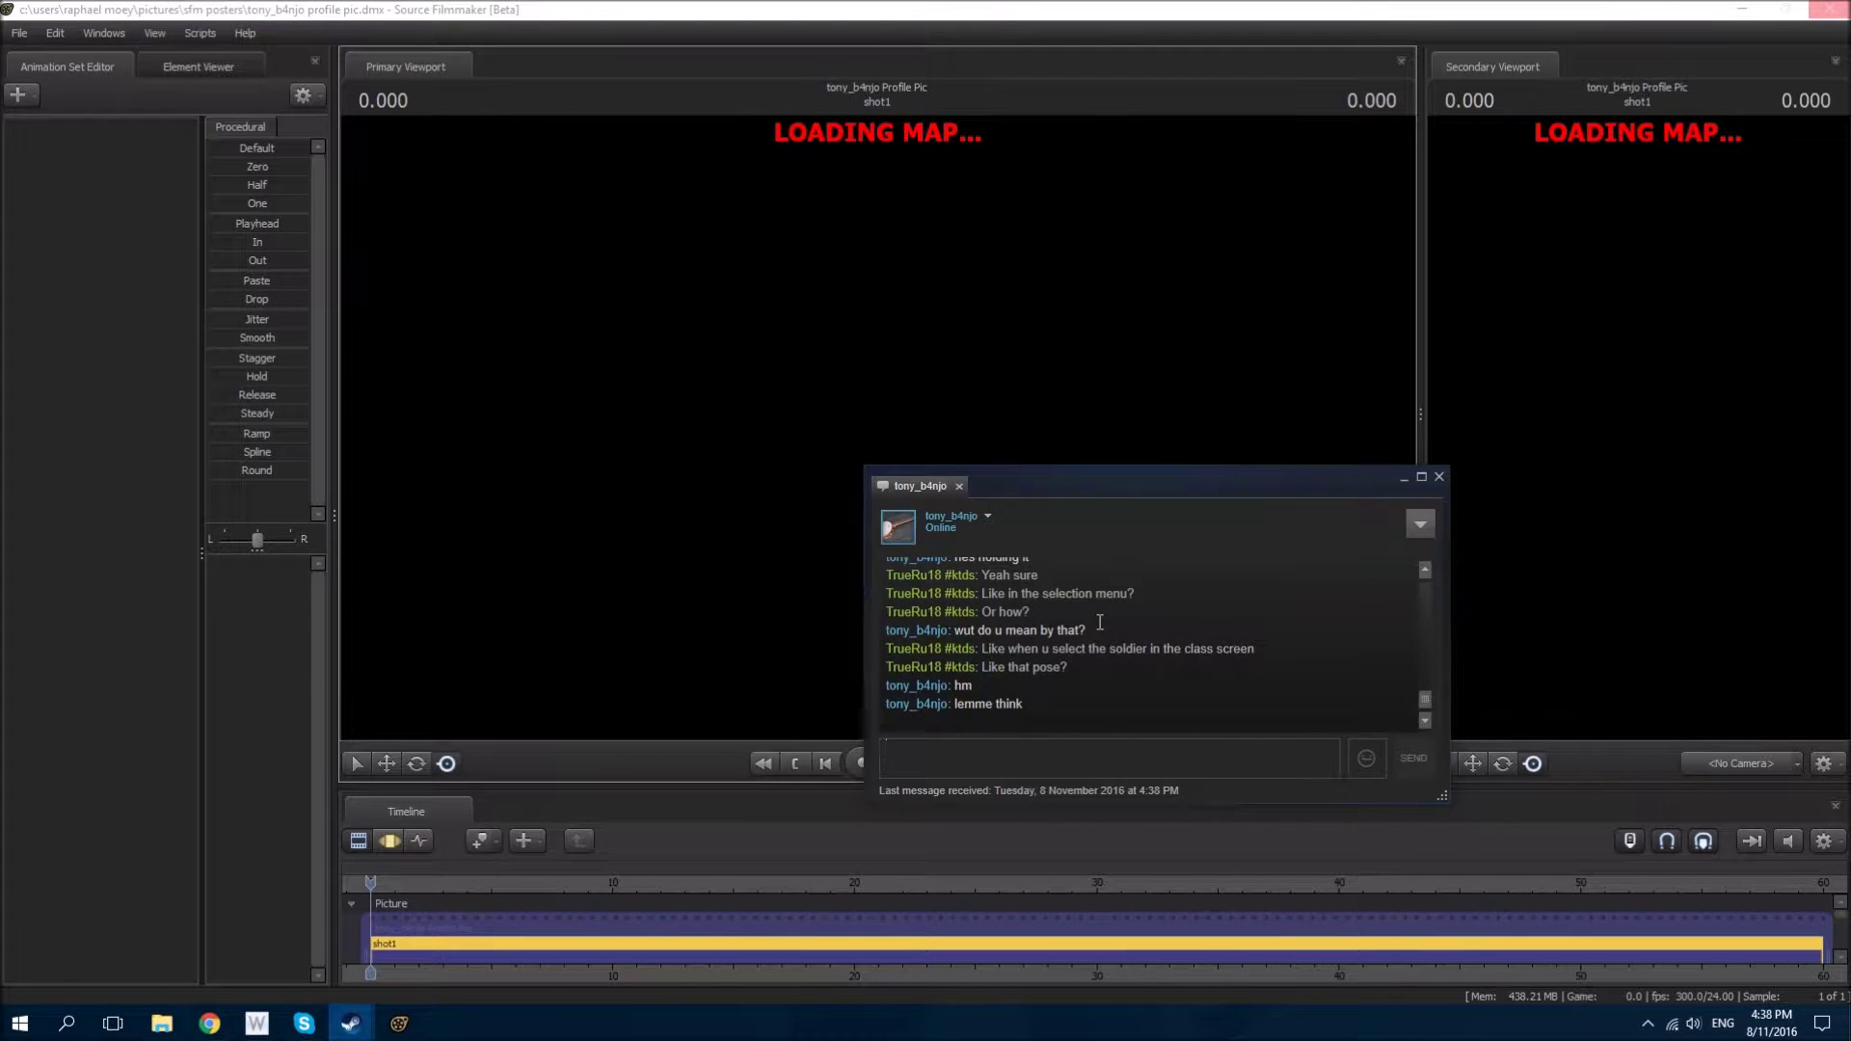
key("alt+Tab")
left_click(1776, 7)
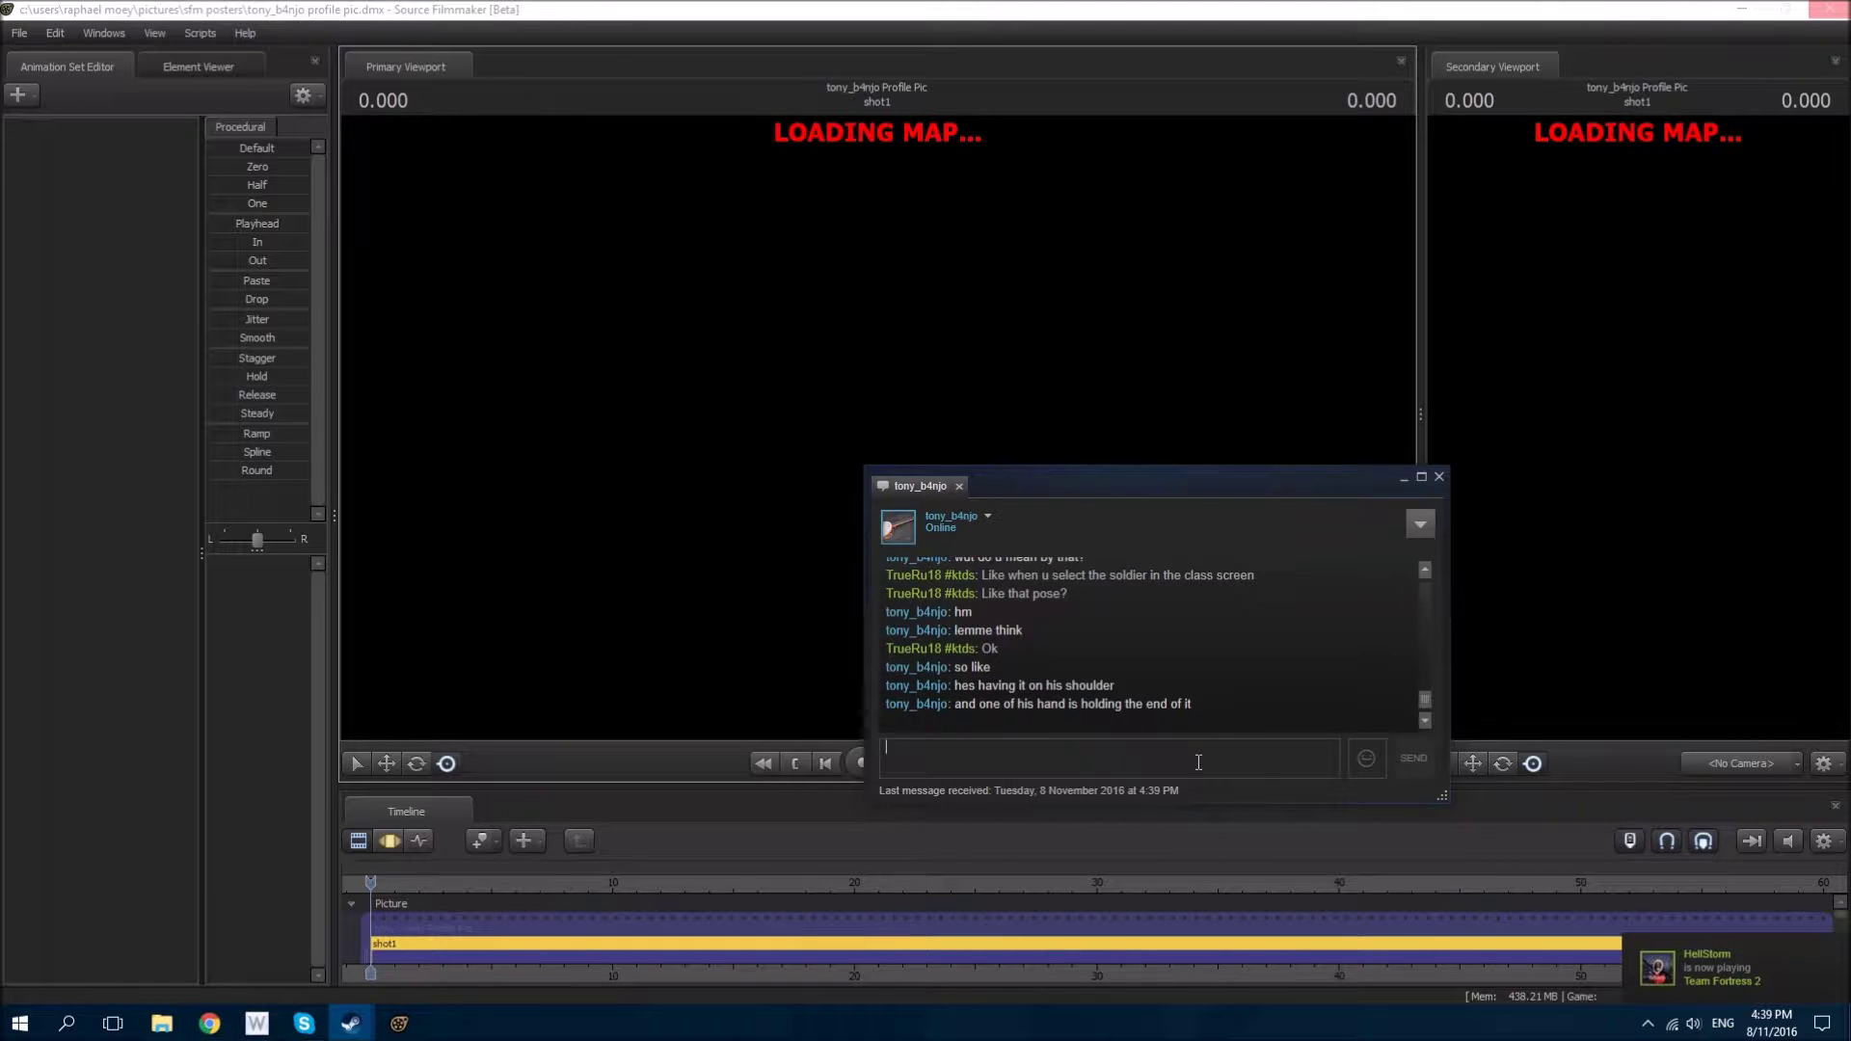
type("ke that")
key("Return")
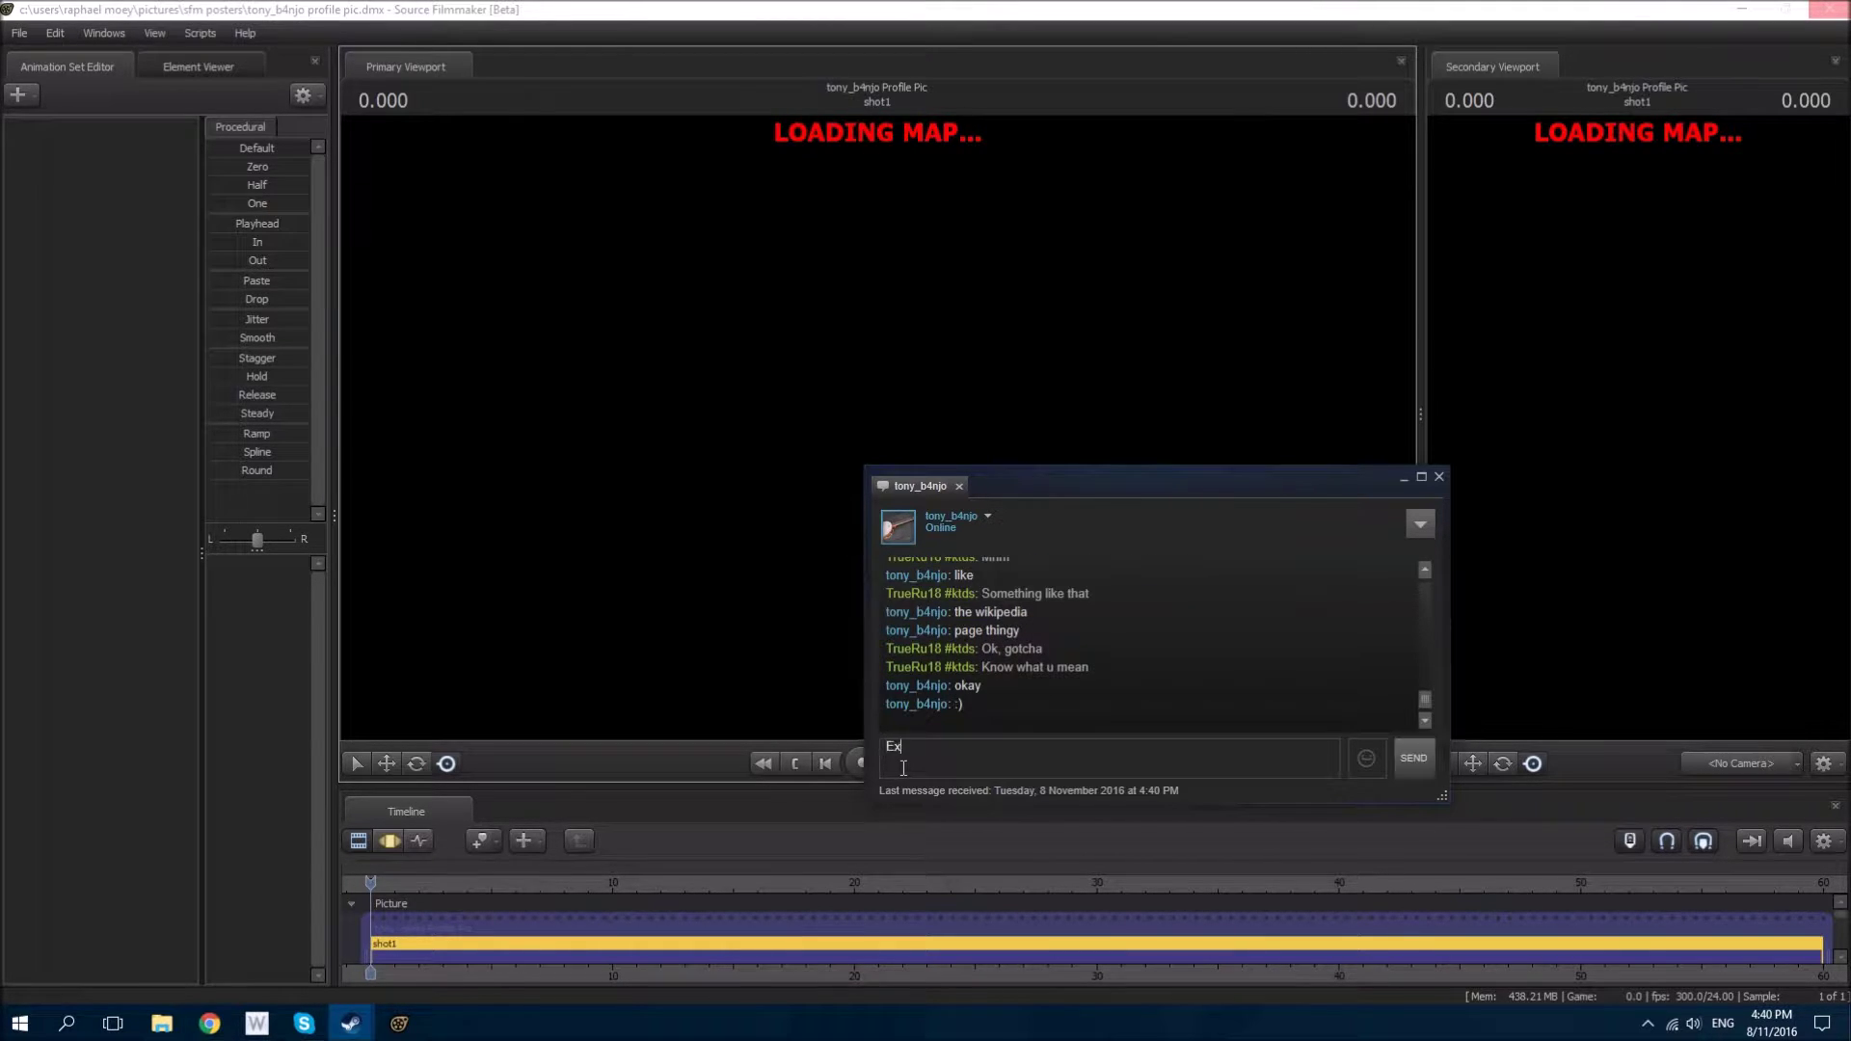
Step: Send "Expect it in half an hour to an hour's time" in the chat, minimise it and reopen it from the notification
type("an hour's")
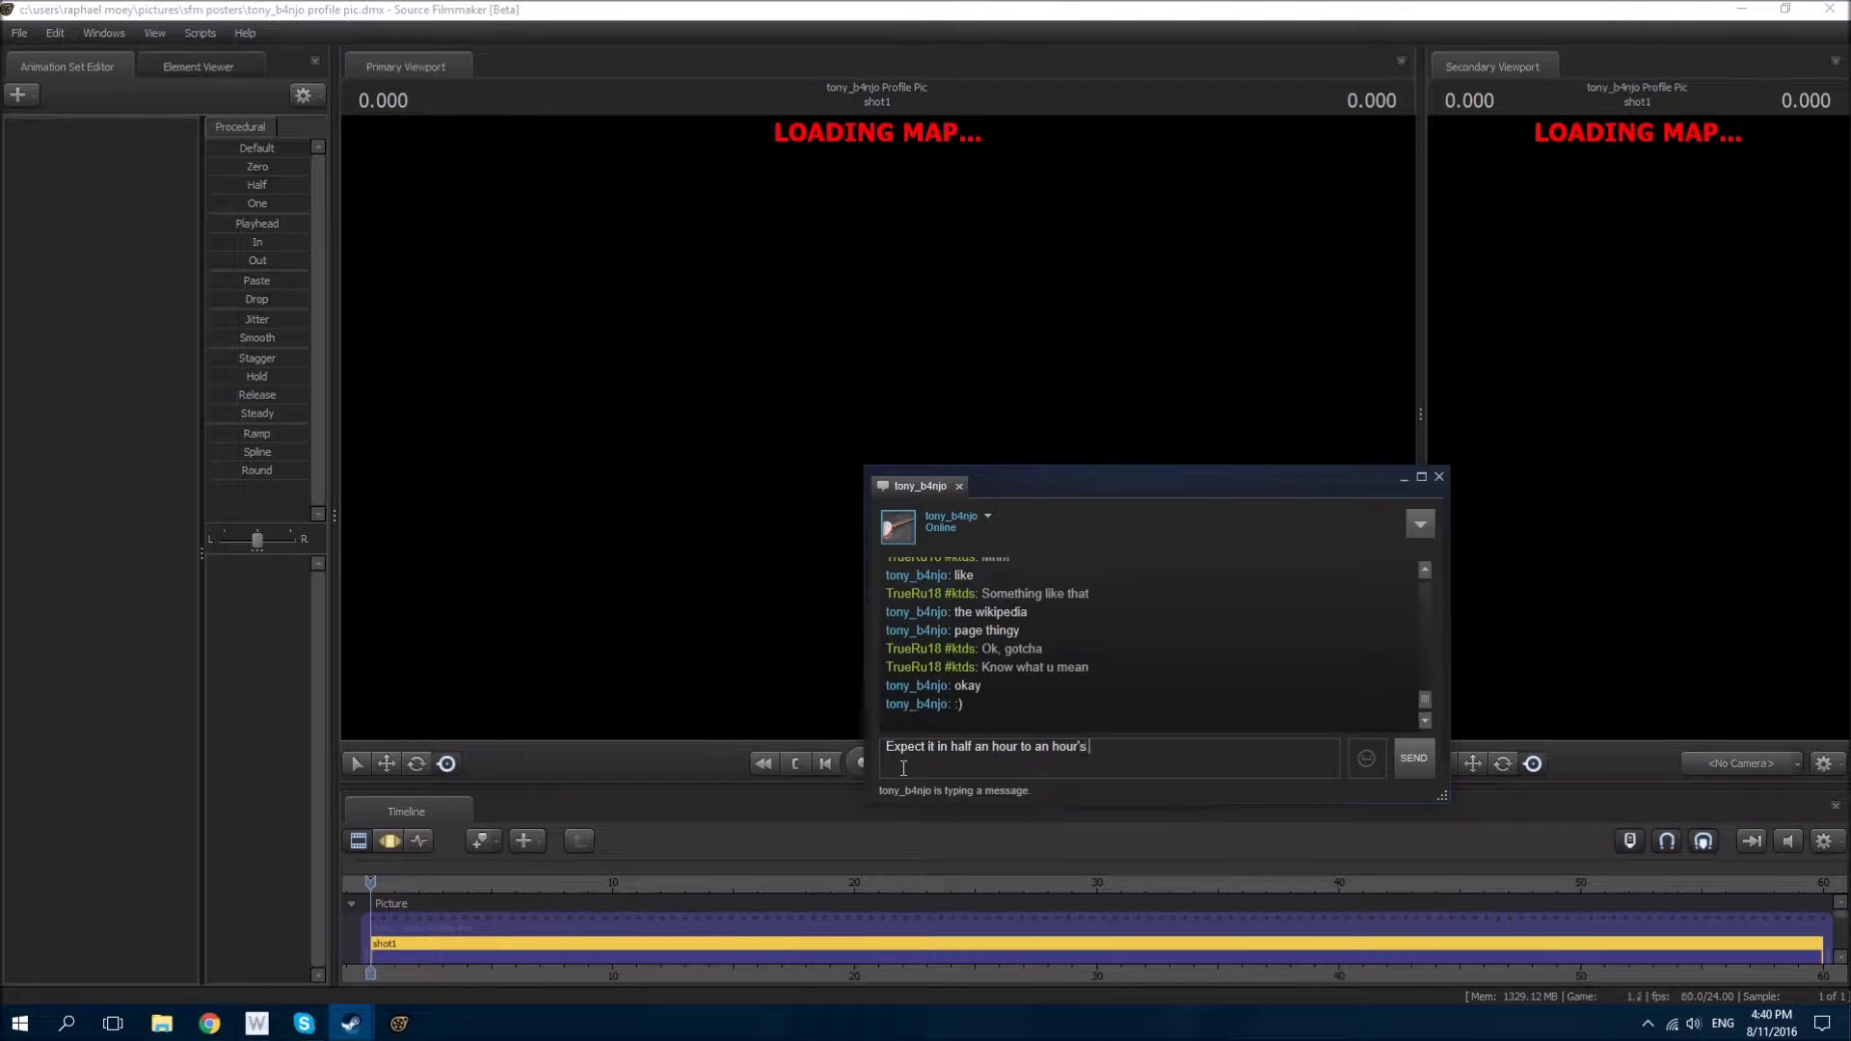
left_click(1404, 476)
left_click(1723, 958)
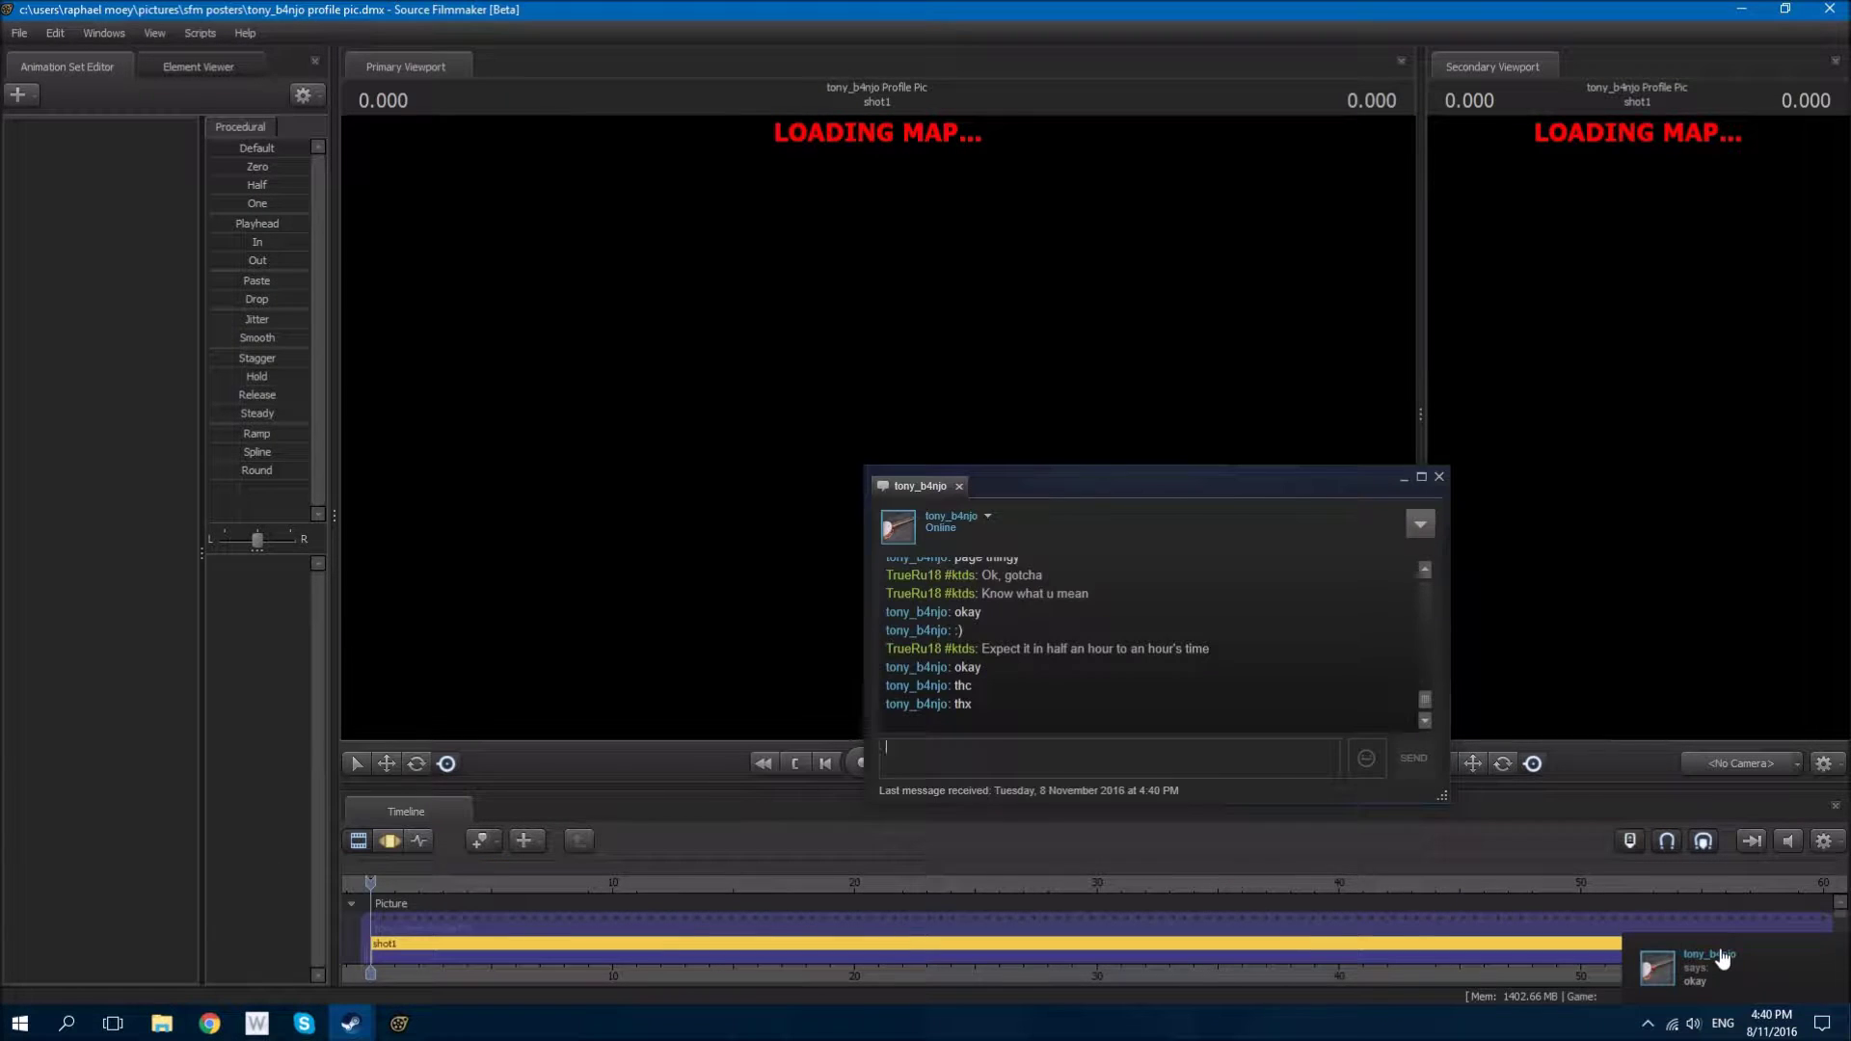
Step: Reply "Nah" in the chat and write that profile pics generally take half an hour to an hour
left_click(1322, 560)
type("Nah")
key("Return")
type("Profile pics generally take half an hour to an h")
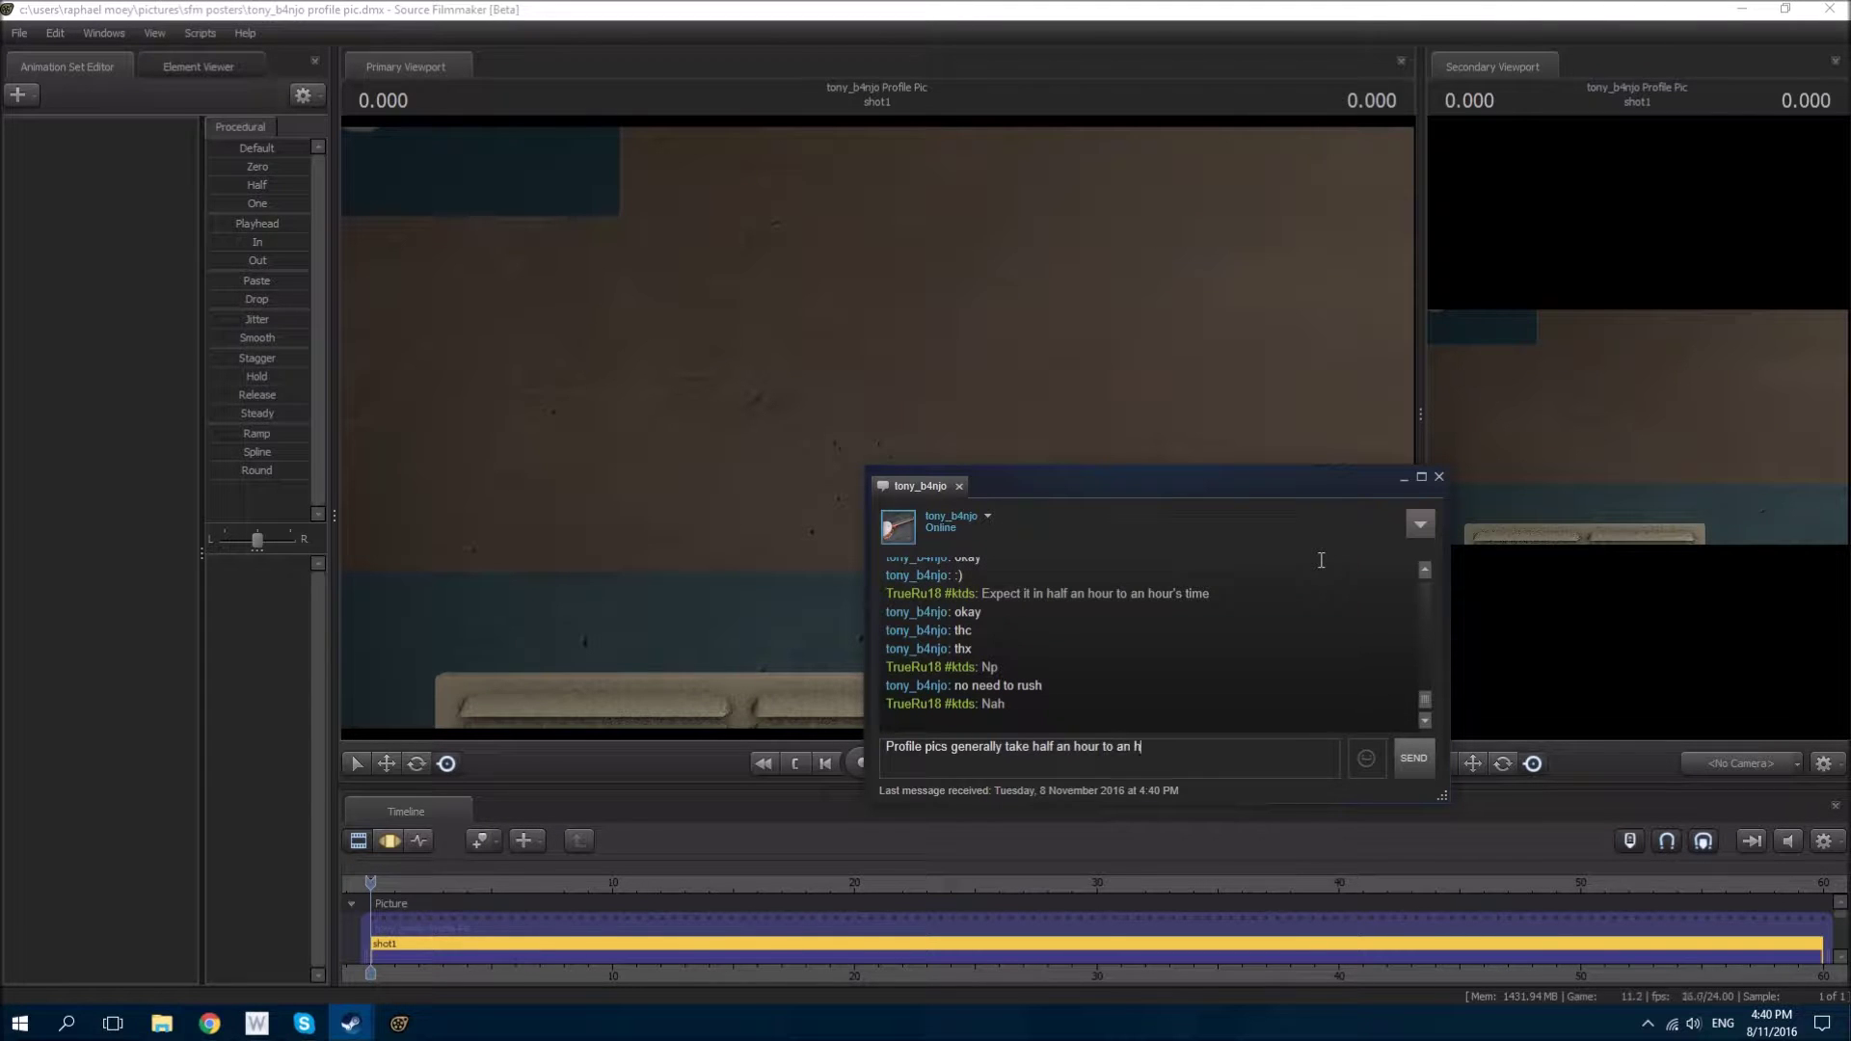
Step: Add a camera to the shot and show the granary scene through it
left_click(1506, 766)
left_click(1358, 762)
left_click(1302, 819)
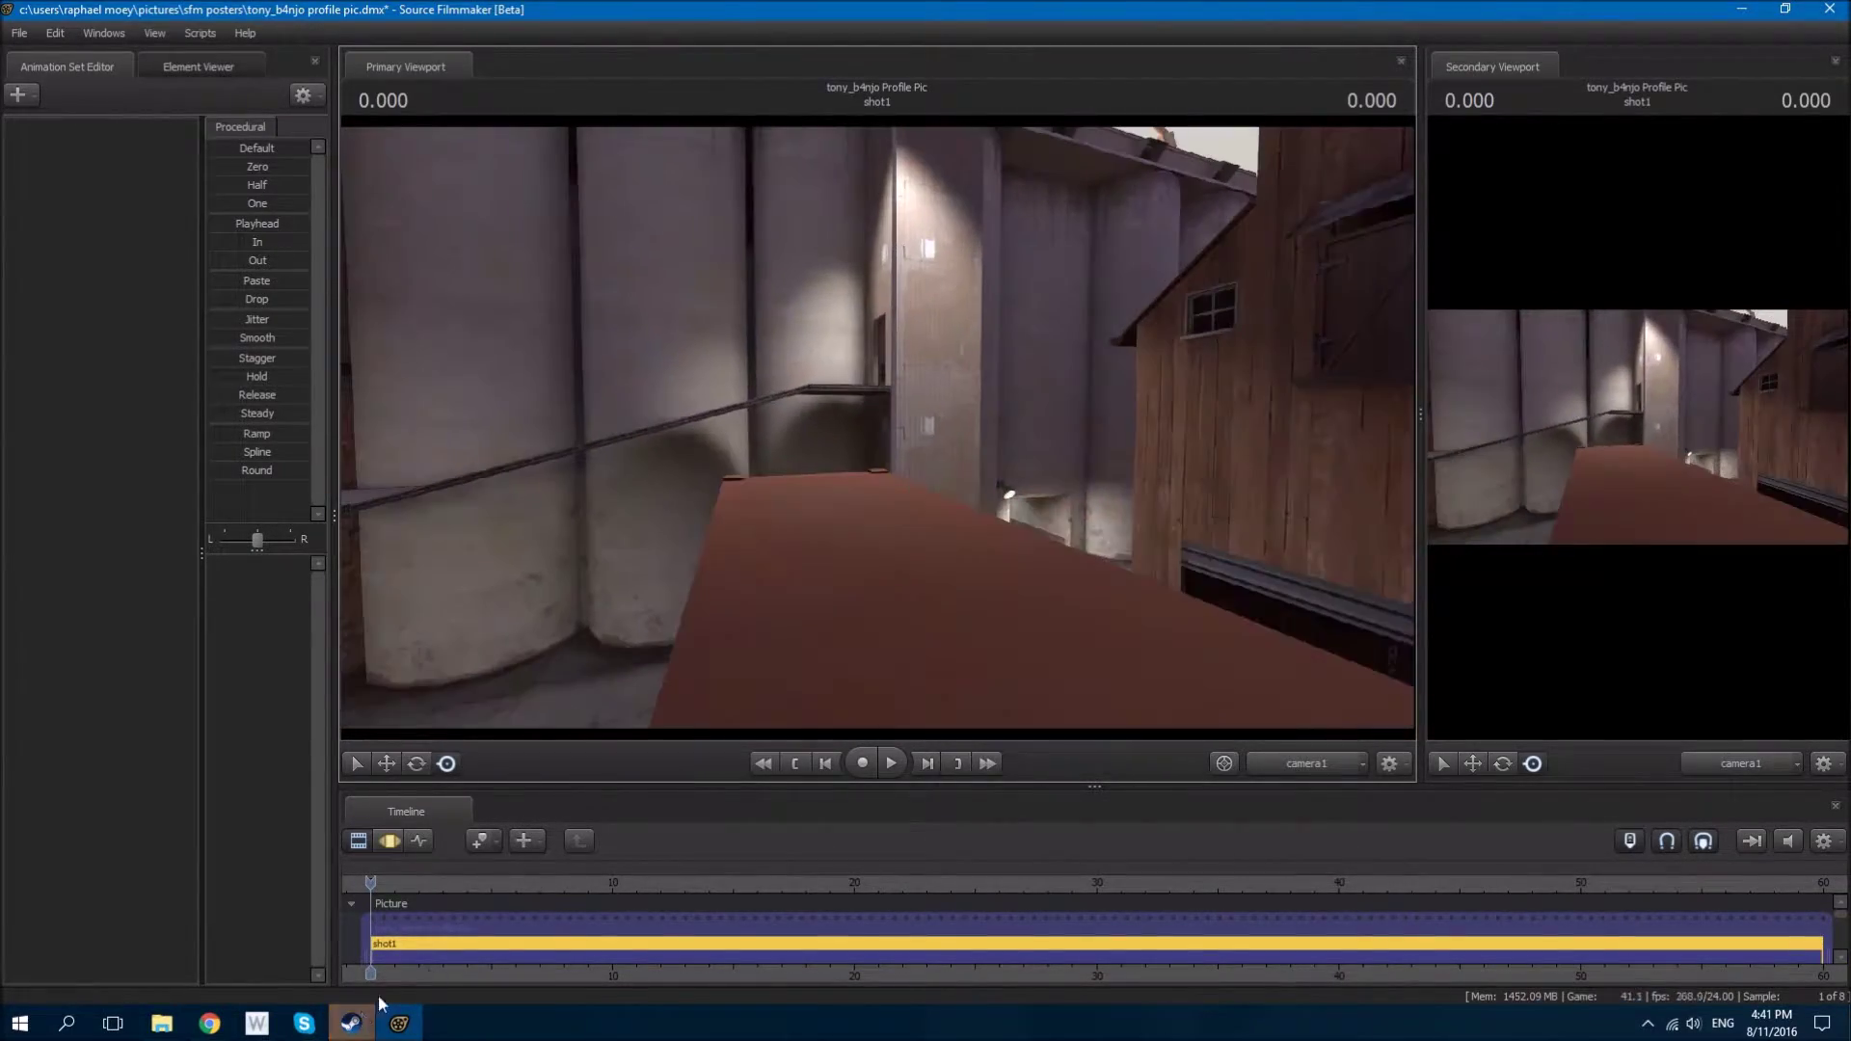
Step: Switch to Steam to reread the chat history, and return to Source Filmmaker
left_click(351, 1024)
scroll(1147, 672, "up", 10)
scroll(1143, 632, "down", 5)
scroll(1250, 622, "down", 3)
left_click(399, 1024)
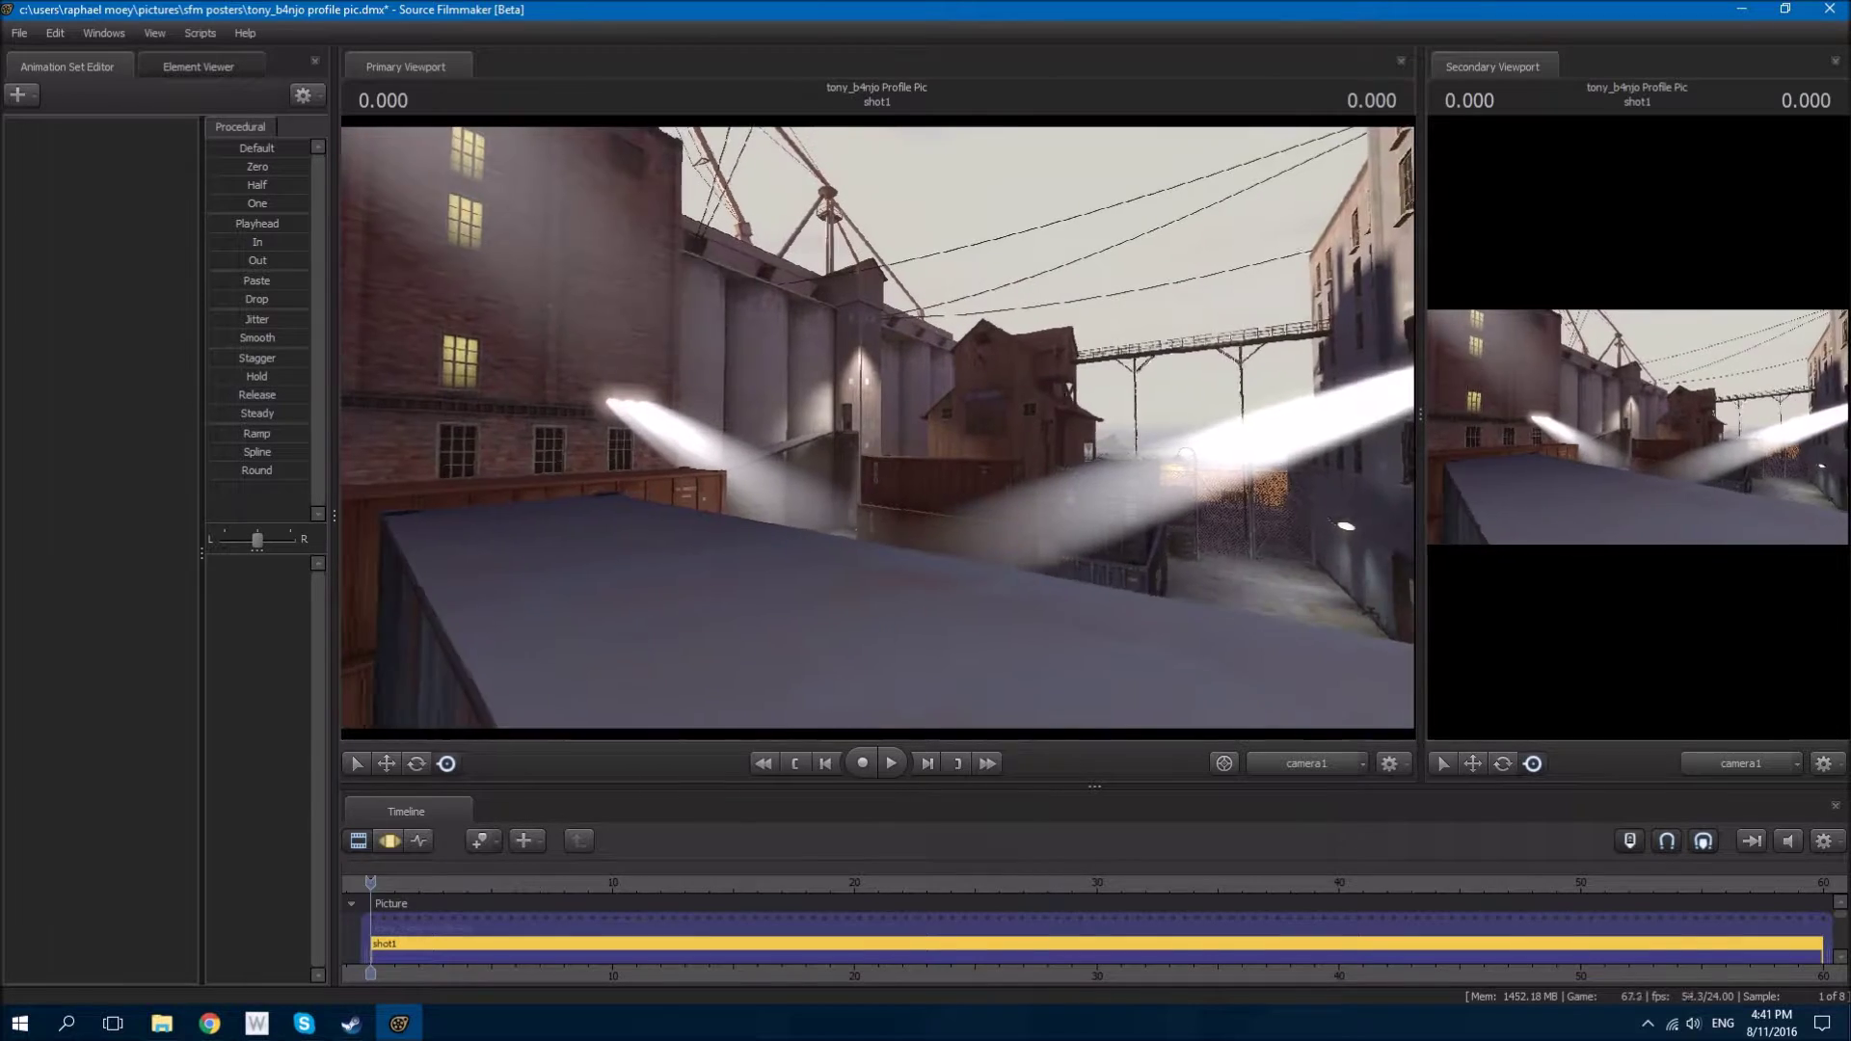
Step: Create an animation set for a new model using the hwm soldier, found with the filter "soldi"
right_click(147, 173)
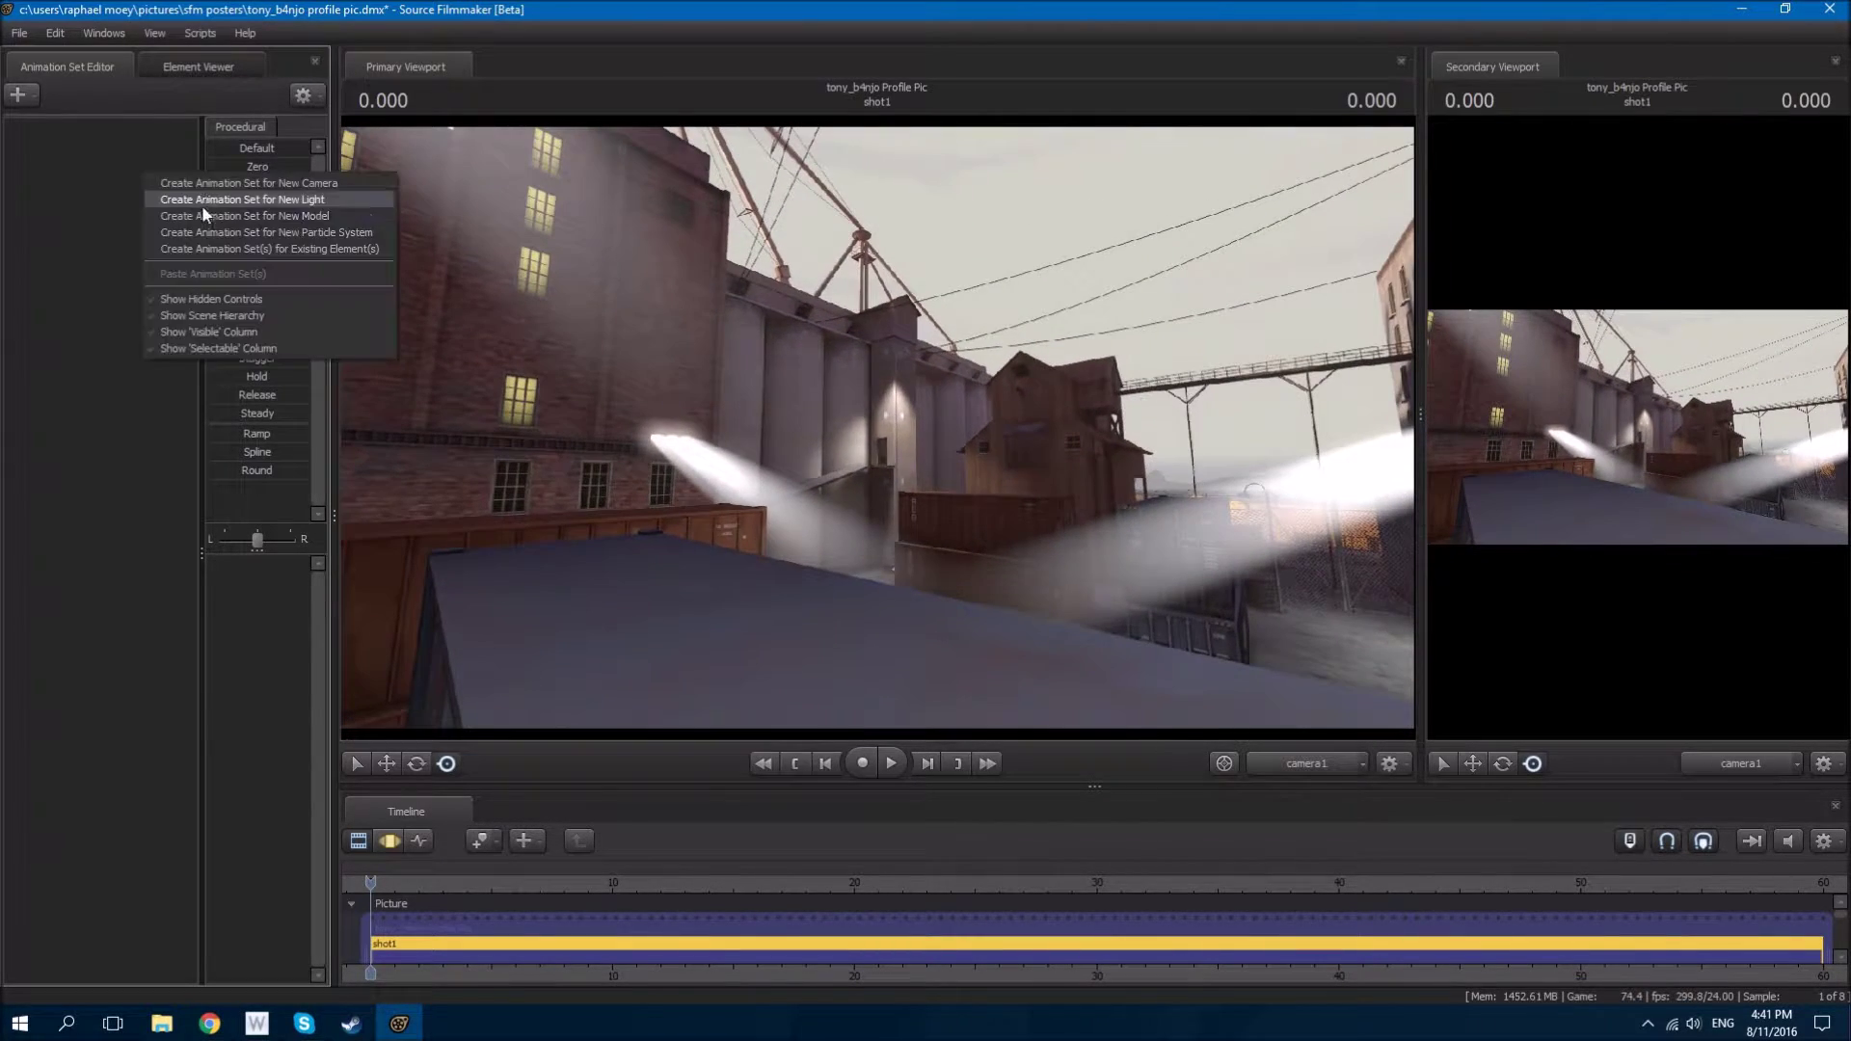
left_click(202, 181)
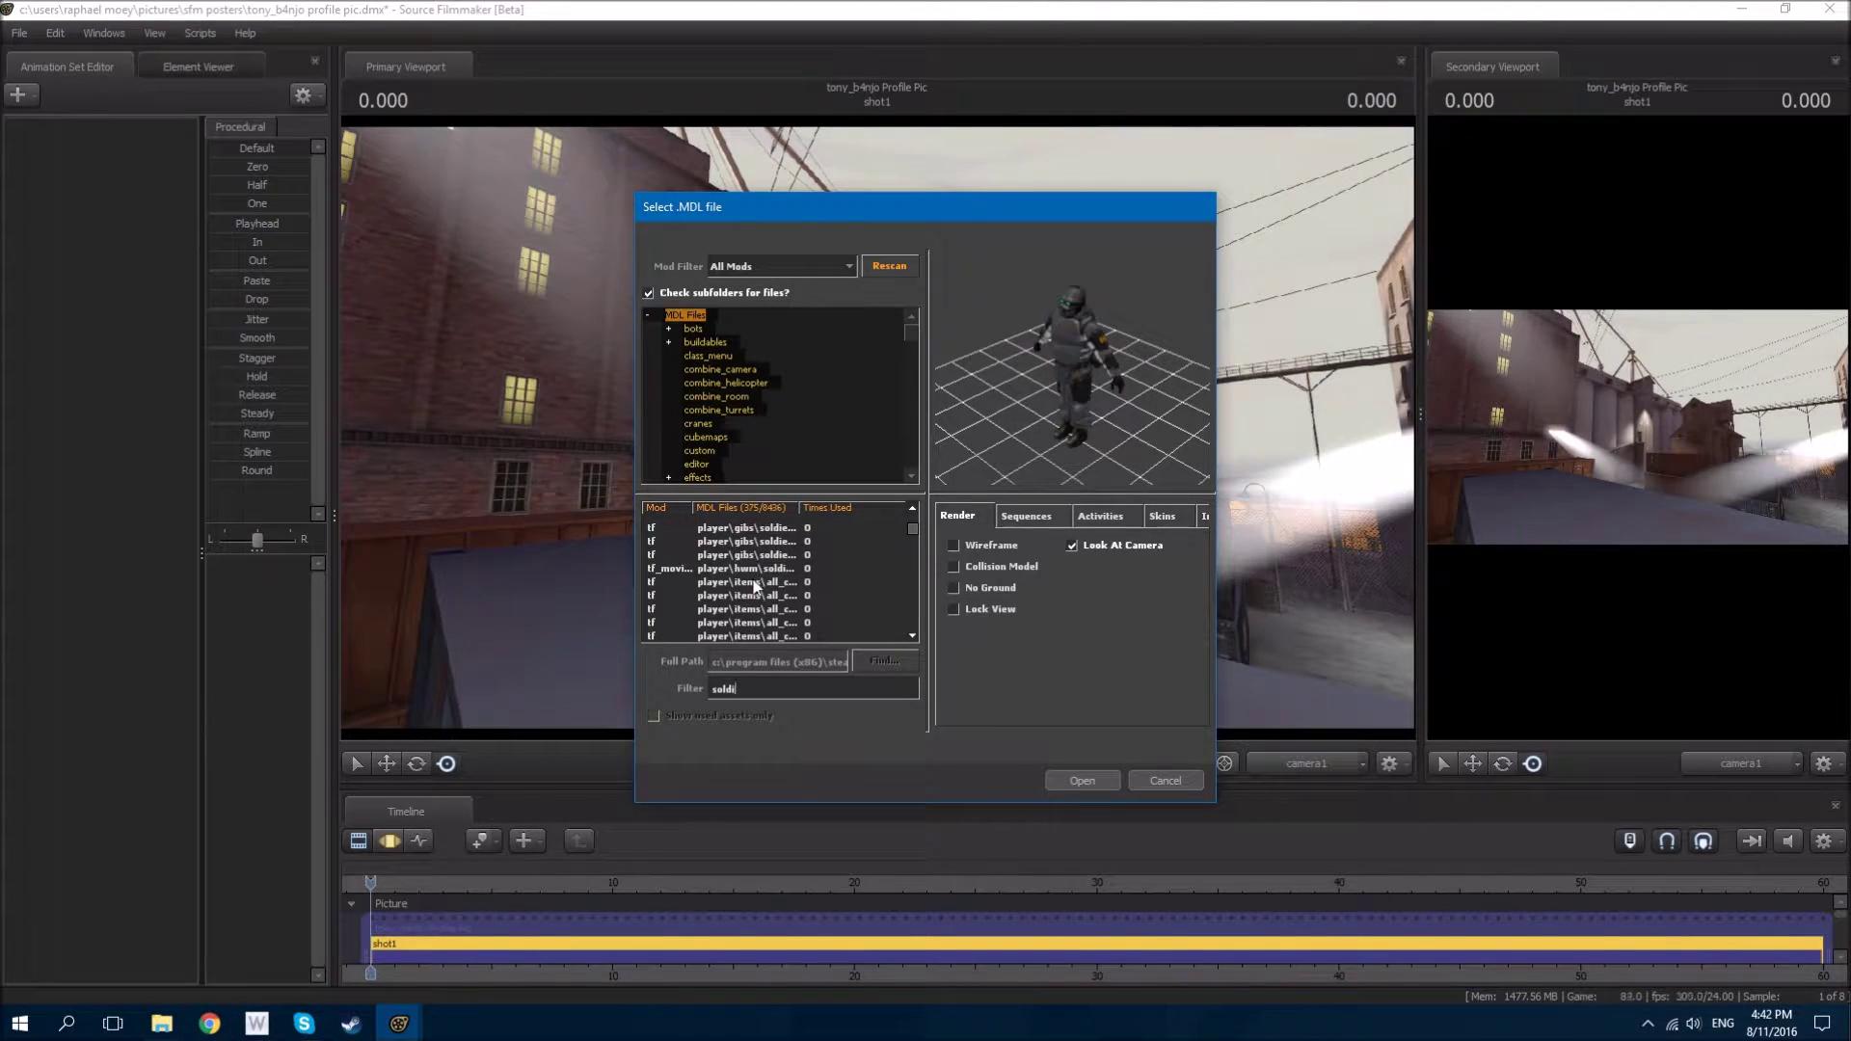
double_click(748, 568)
Step: Using the work camera, move the soldier on the container roof farther back from the shot camera
left_click(1346, 763)
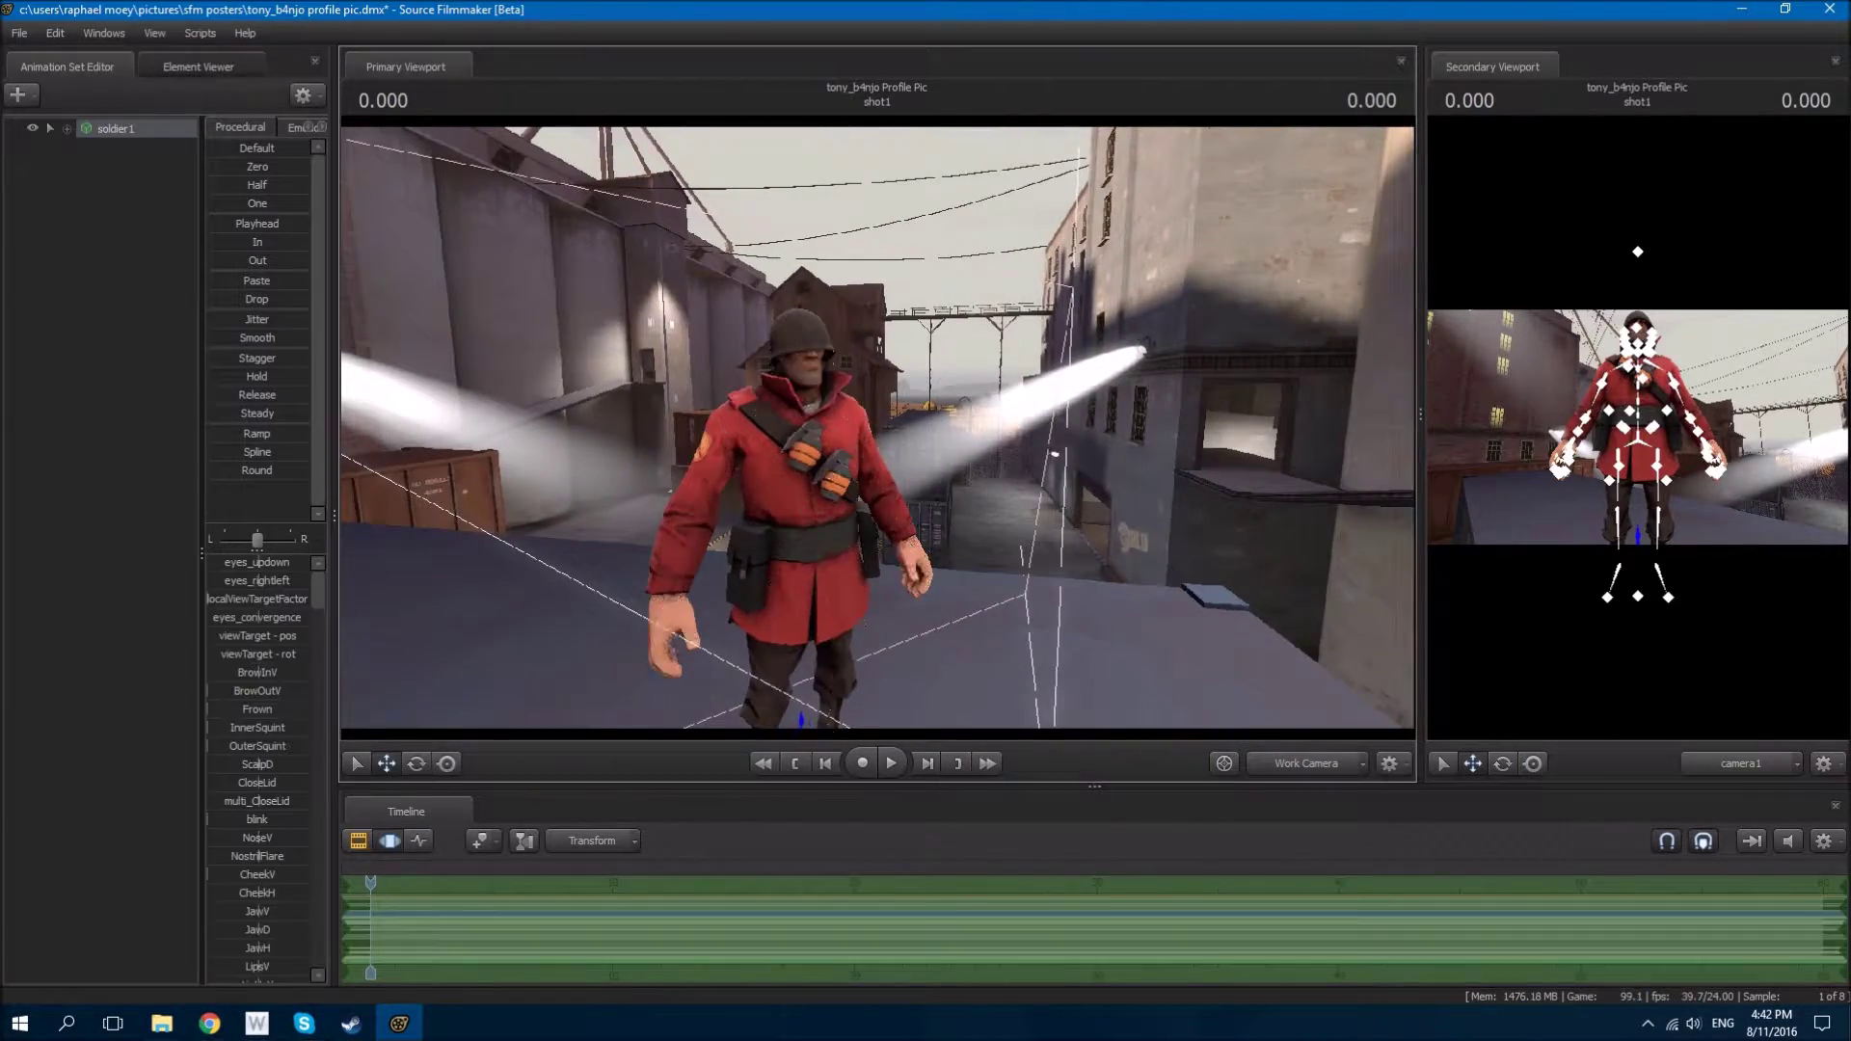
left_click_drag(911, 582, 860, 615)
left_click(1307, 763)
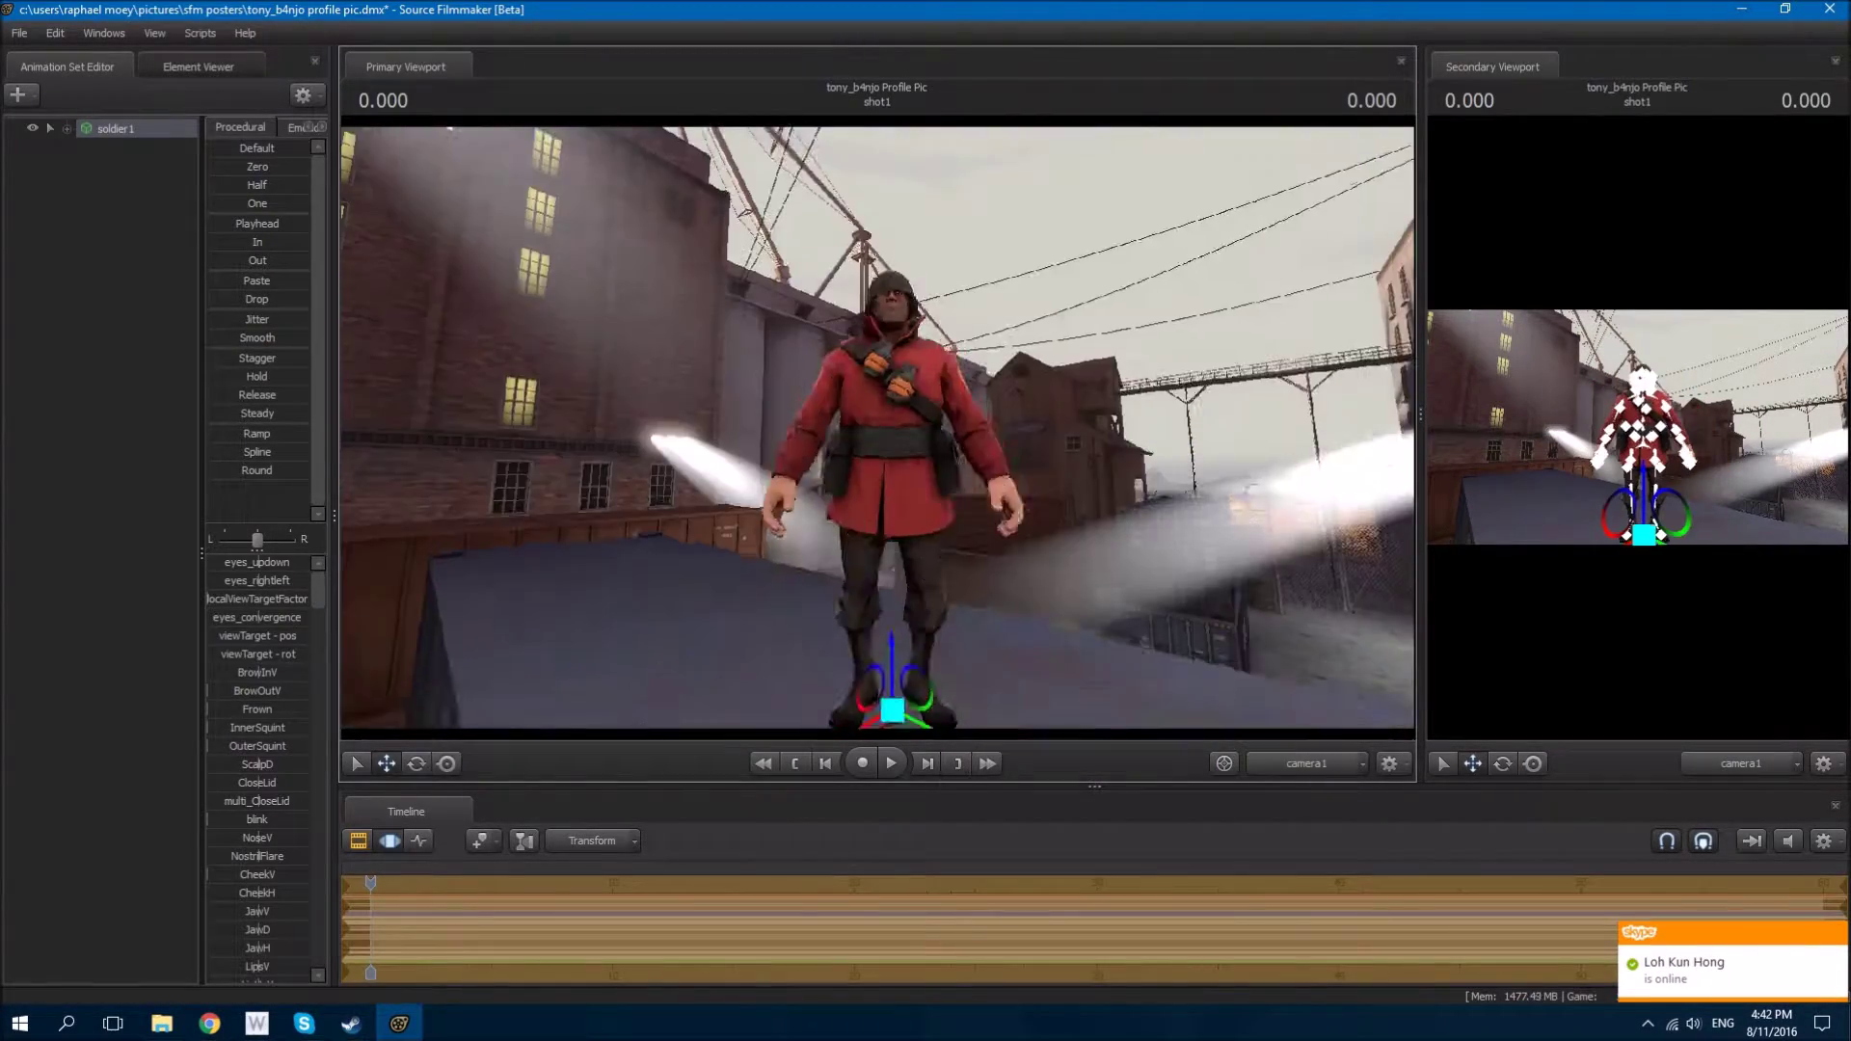
Step: Switch to the browser, search for "soldier tf2" and open the Soldier page of the official TF2 Wiki for pose reference
right_click(124, 129)
key("Escape")
key("alt+Tab")
key("ctrl+t")
type("soldier tf2")
key("Return")
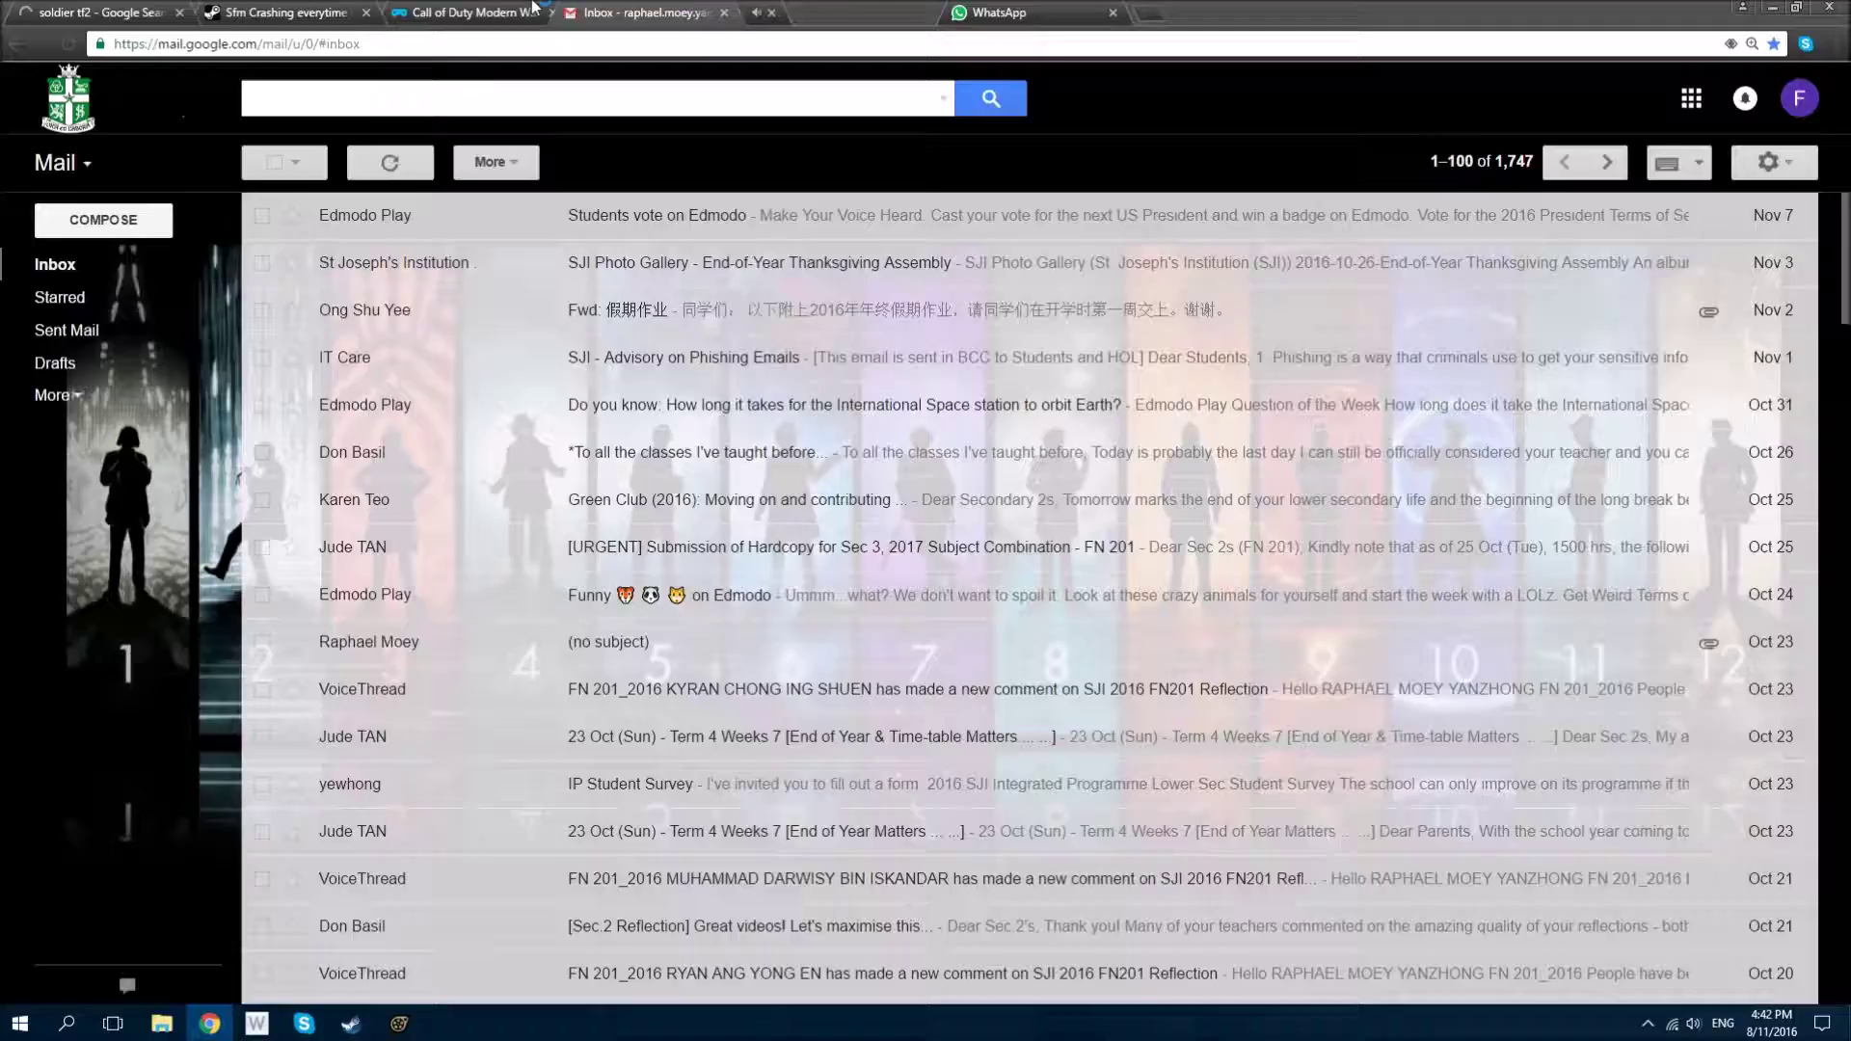
left_click(472, 238)
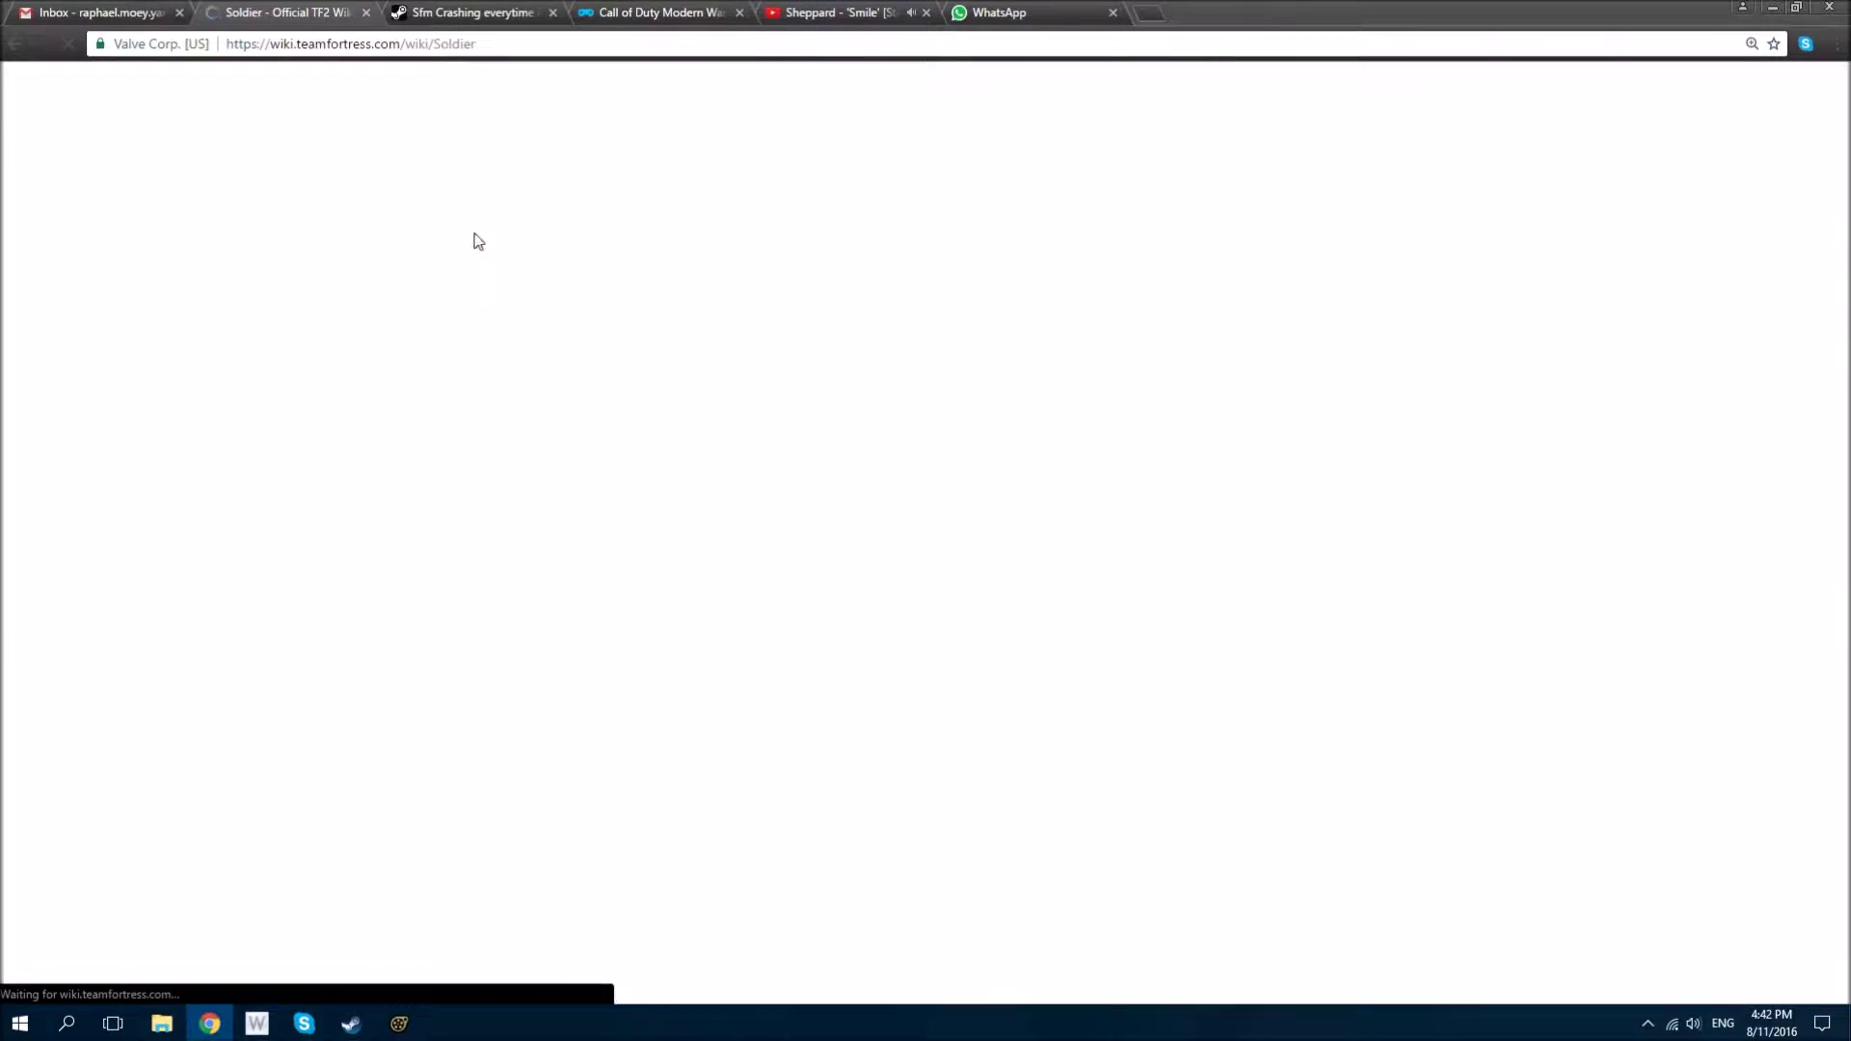
left_click(1630, 444)
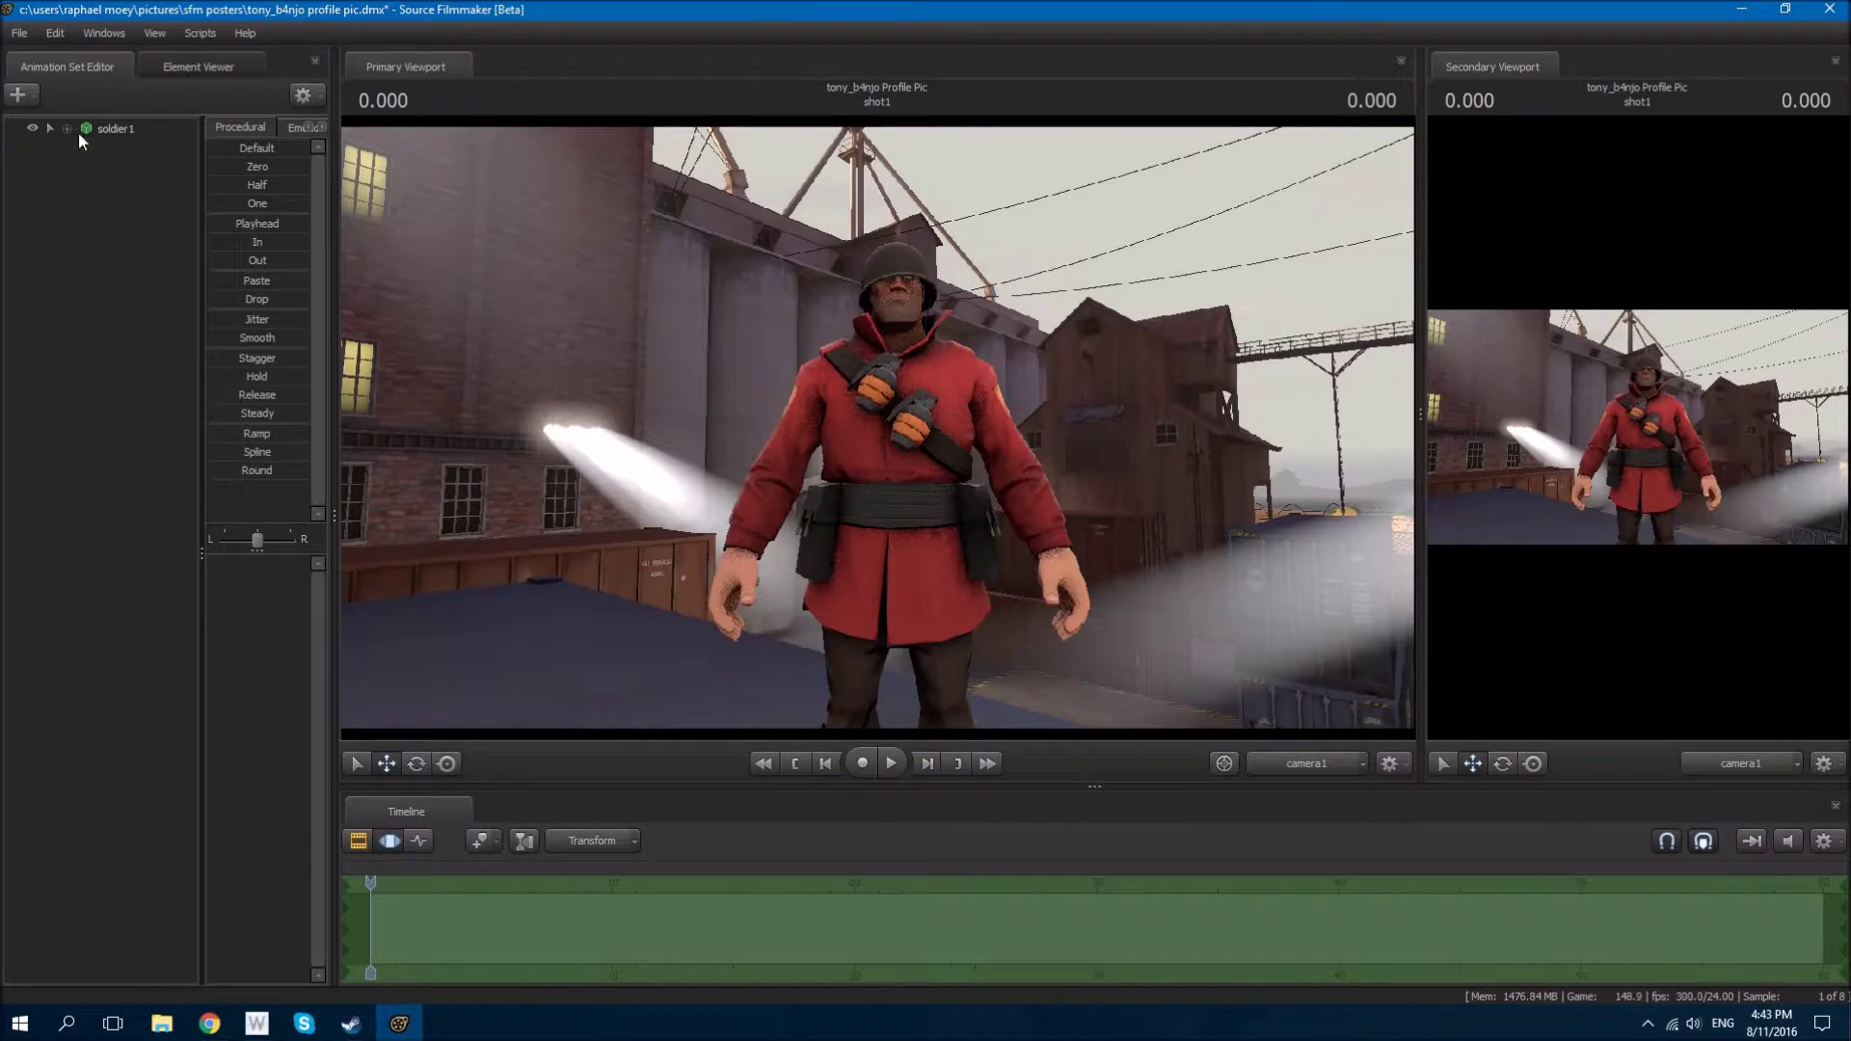
Step: Expand the soldier's arm bones and rotate the right arm so the hand is raised beside his head
right_click(104, 135)
left_click(85, 160)
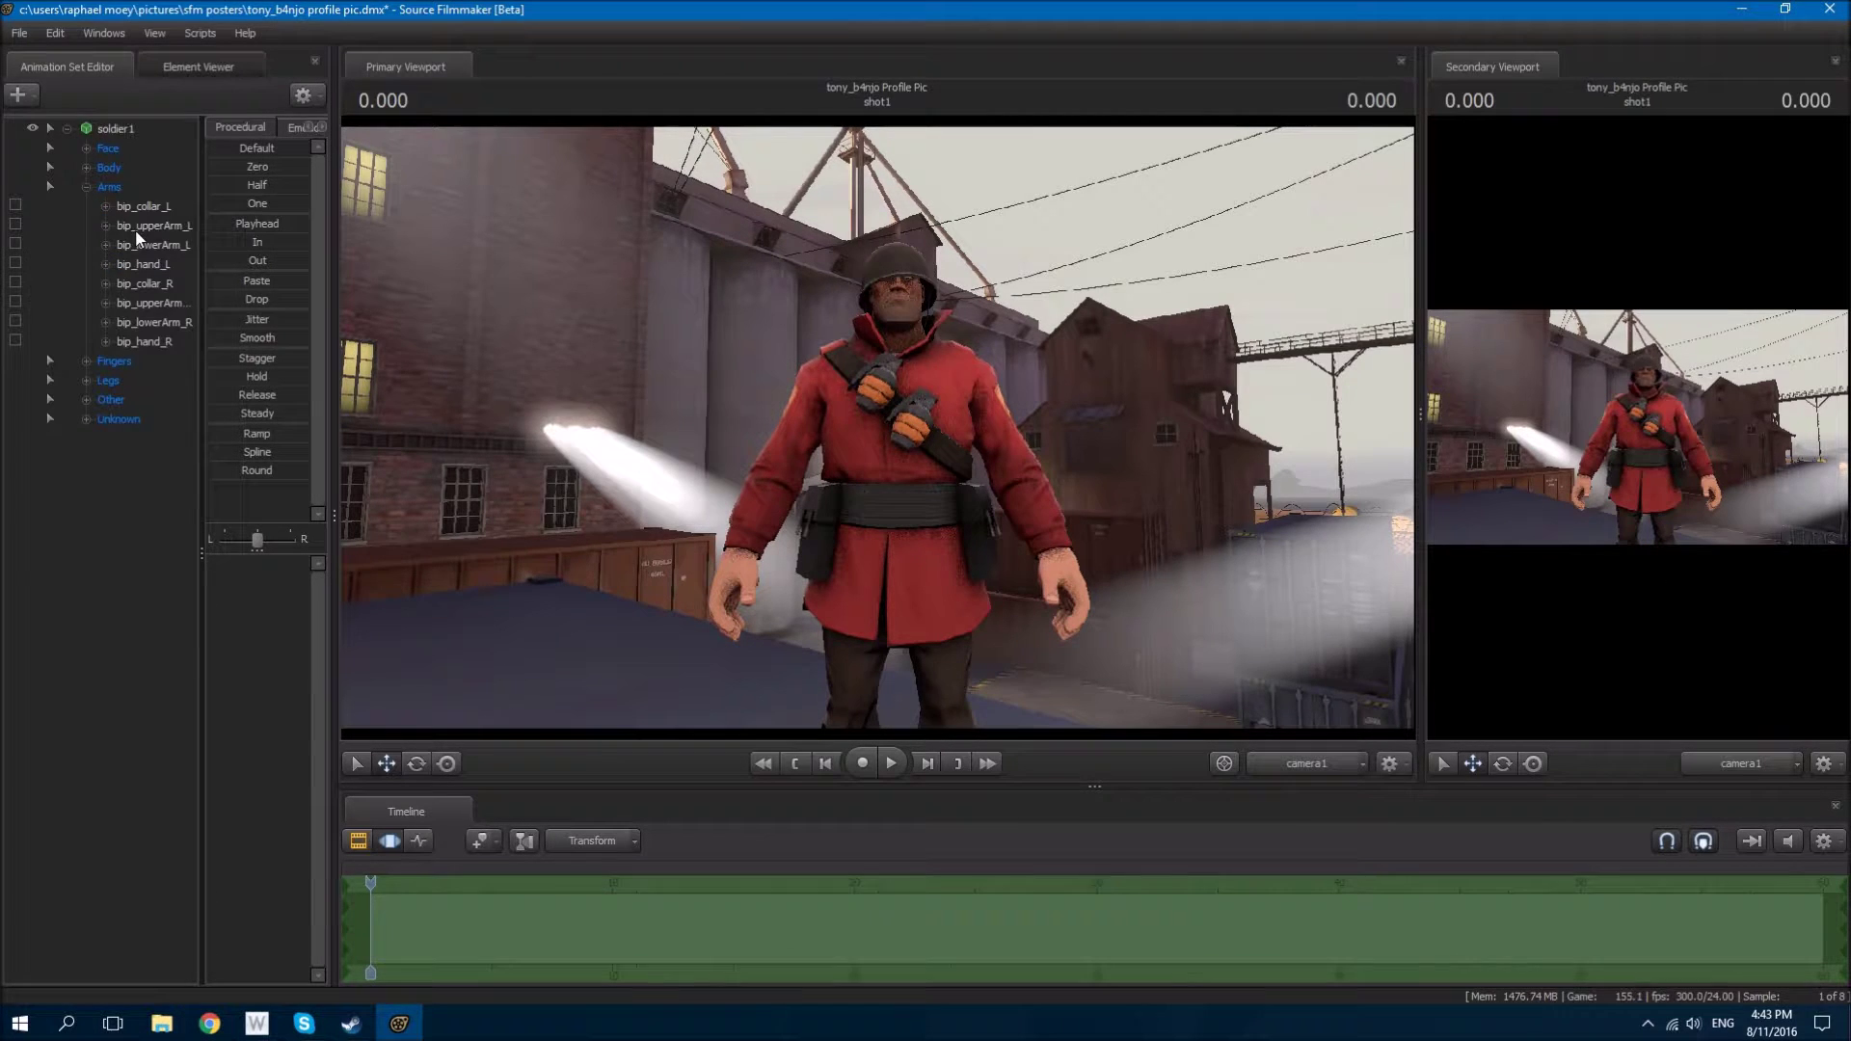
left_click(446, 764)
left_click(1307, 764)
left_click(1306, 786)
left_click_drag(820, 453, 687, 349)
left_click(722, 358)
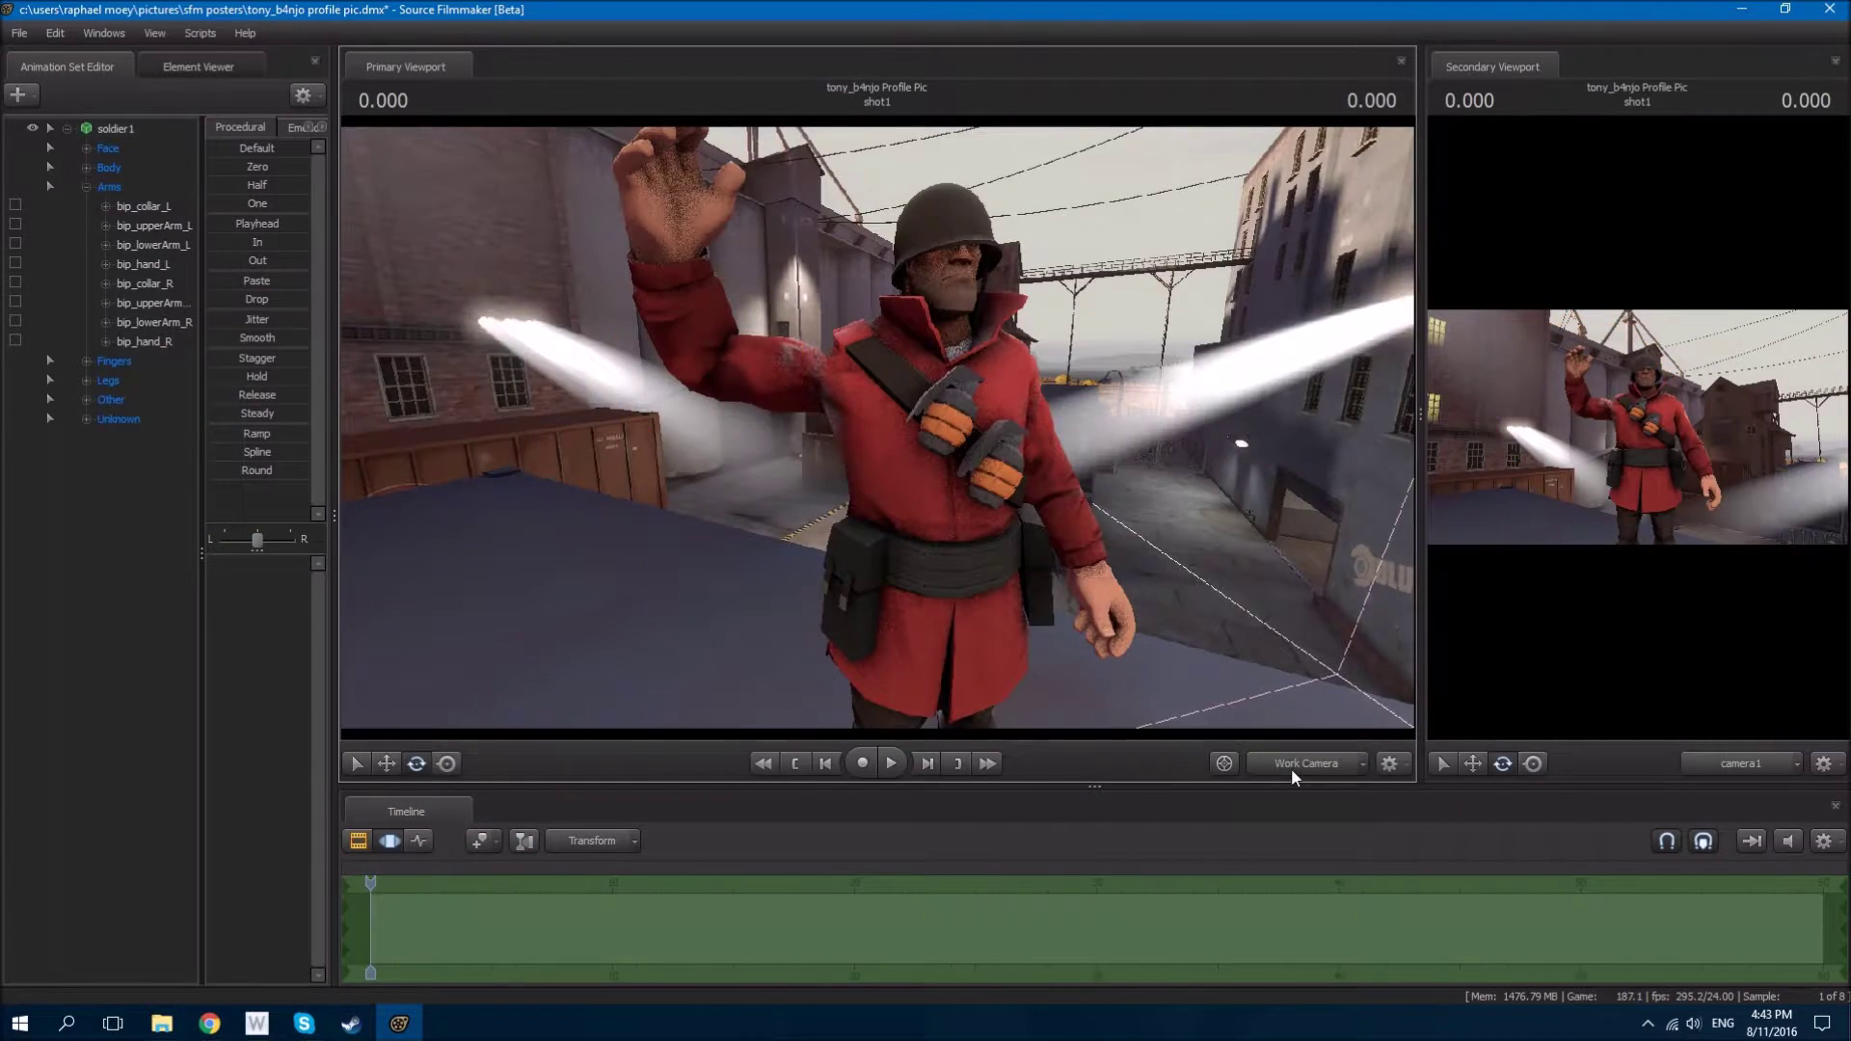
left_click(119, 483)
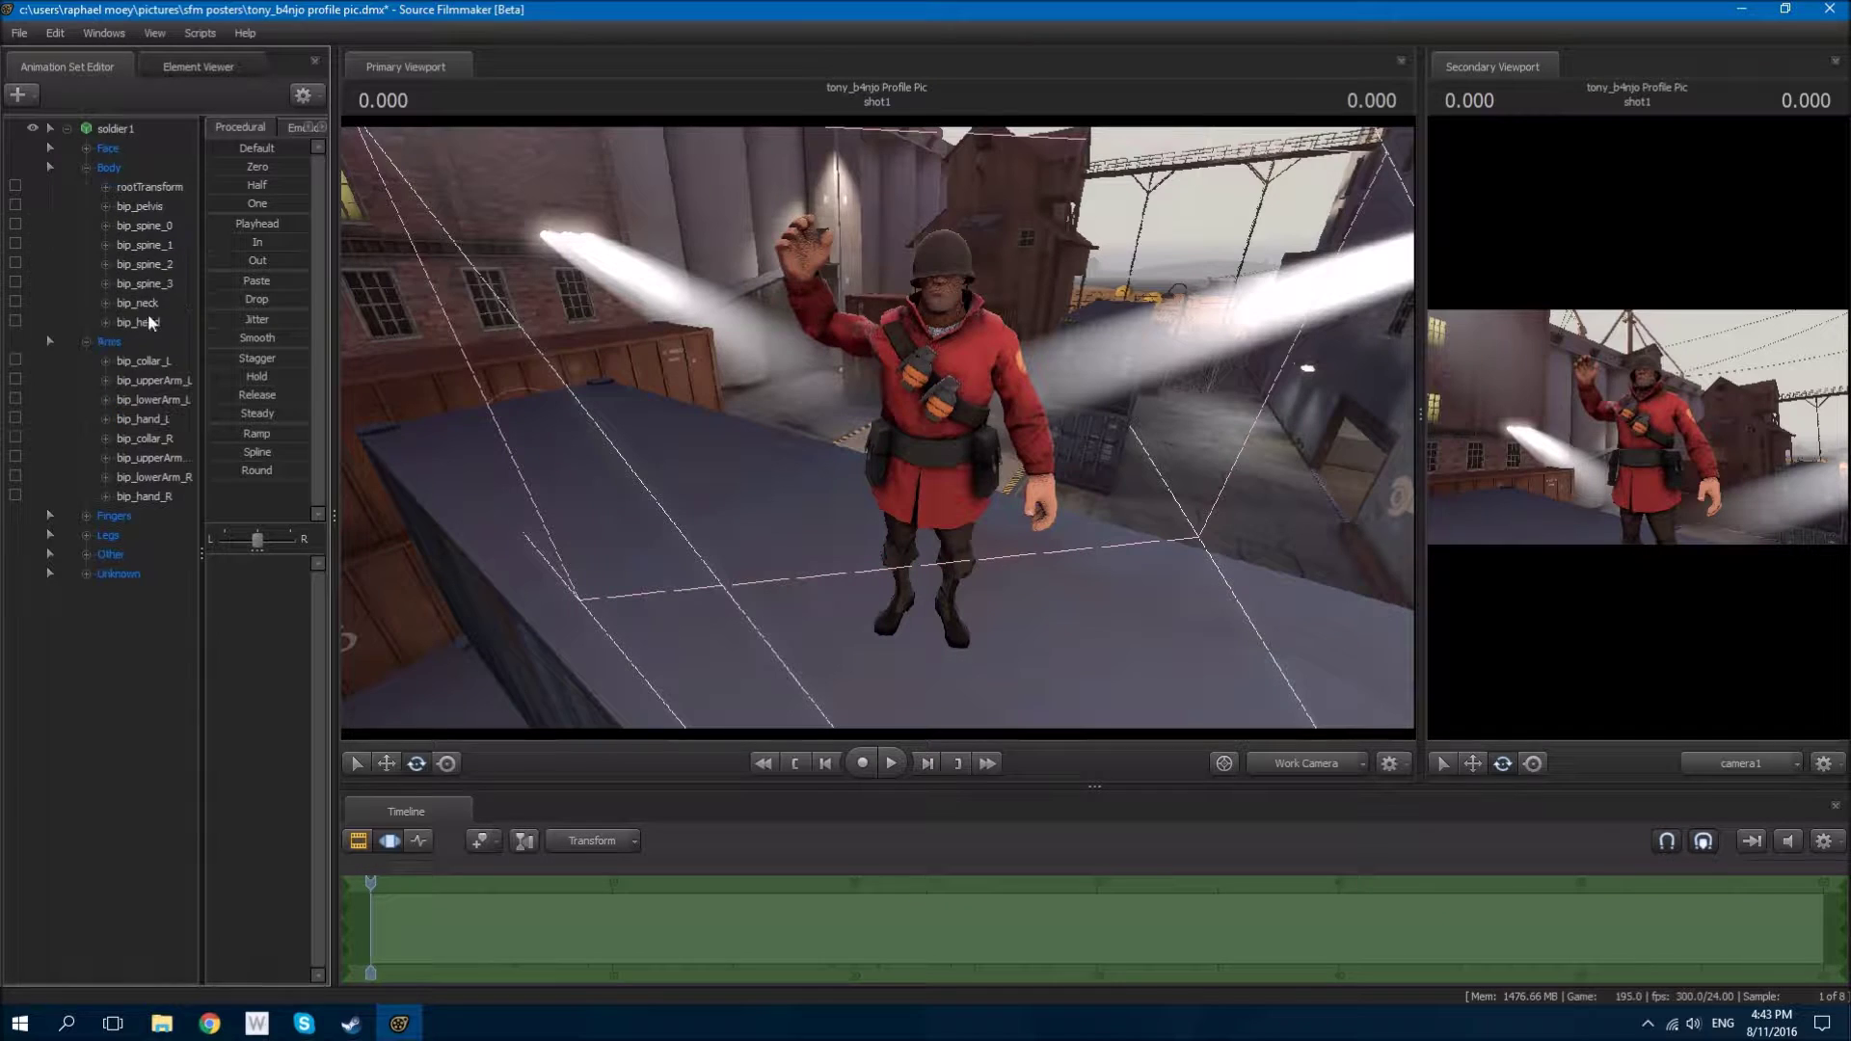
left_click(138, 303)
left_click(84, 173)
Step: Search the model library for "rocket launc" and add the c_rocketlauncher weapon model as a new animation set
right_click(123, 441)
left_click(269, 466)
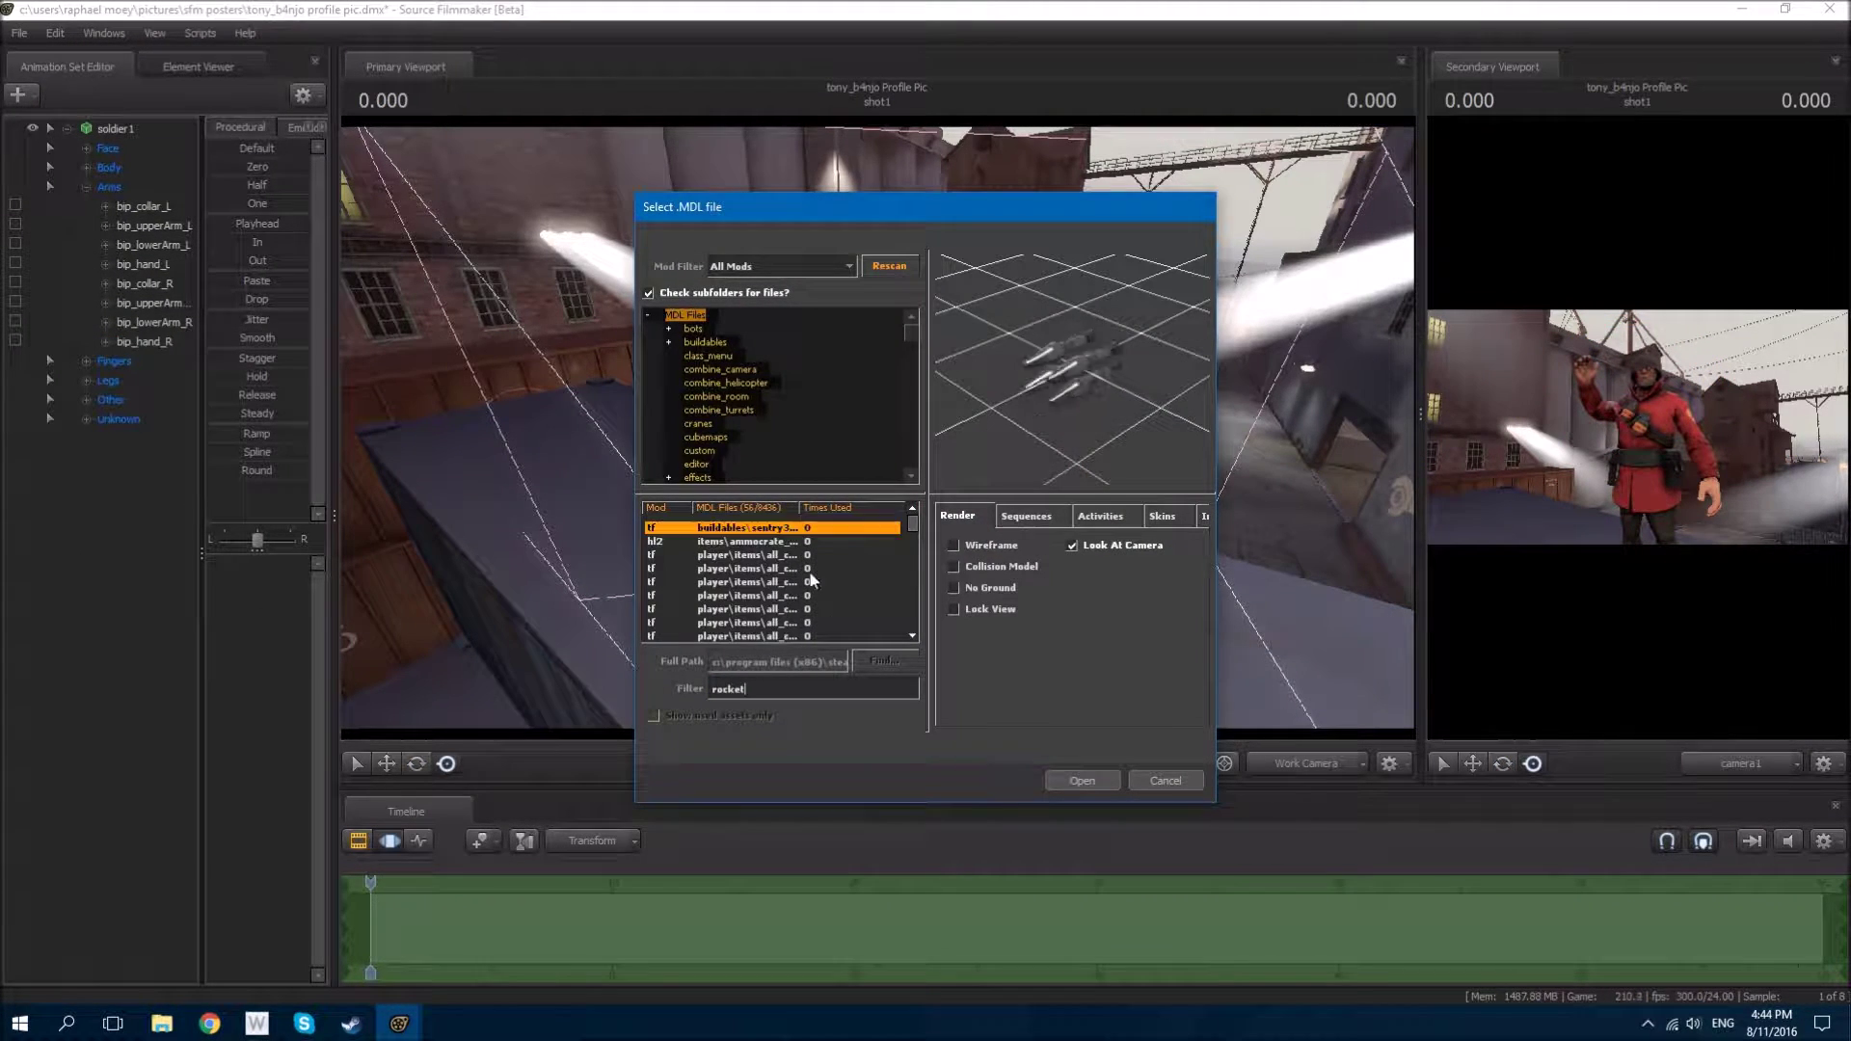
left_click(779, 541)
scroll(780, 543, "up", 1)
scroll(783, 569, "down", 1)
left_click(781, 582)
scroll(779, 583, "down", 1)
left_click(779, 582)
scroll(777, 569, "down", 1)
left_click(777, 543)
left_click(777, 554)
scroll(777, 554, "up", 1)
left_click(777, 554)
left_click(798, 568)
double_click(799, 595)
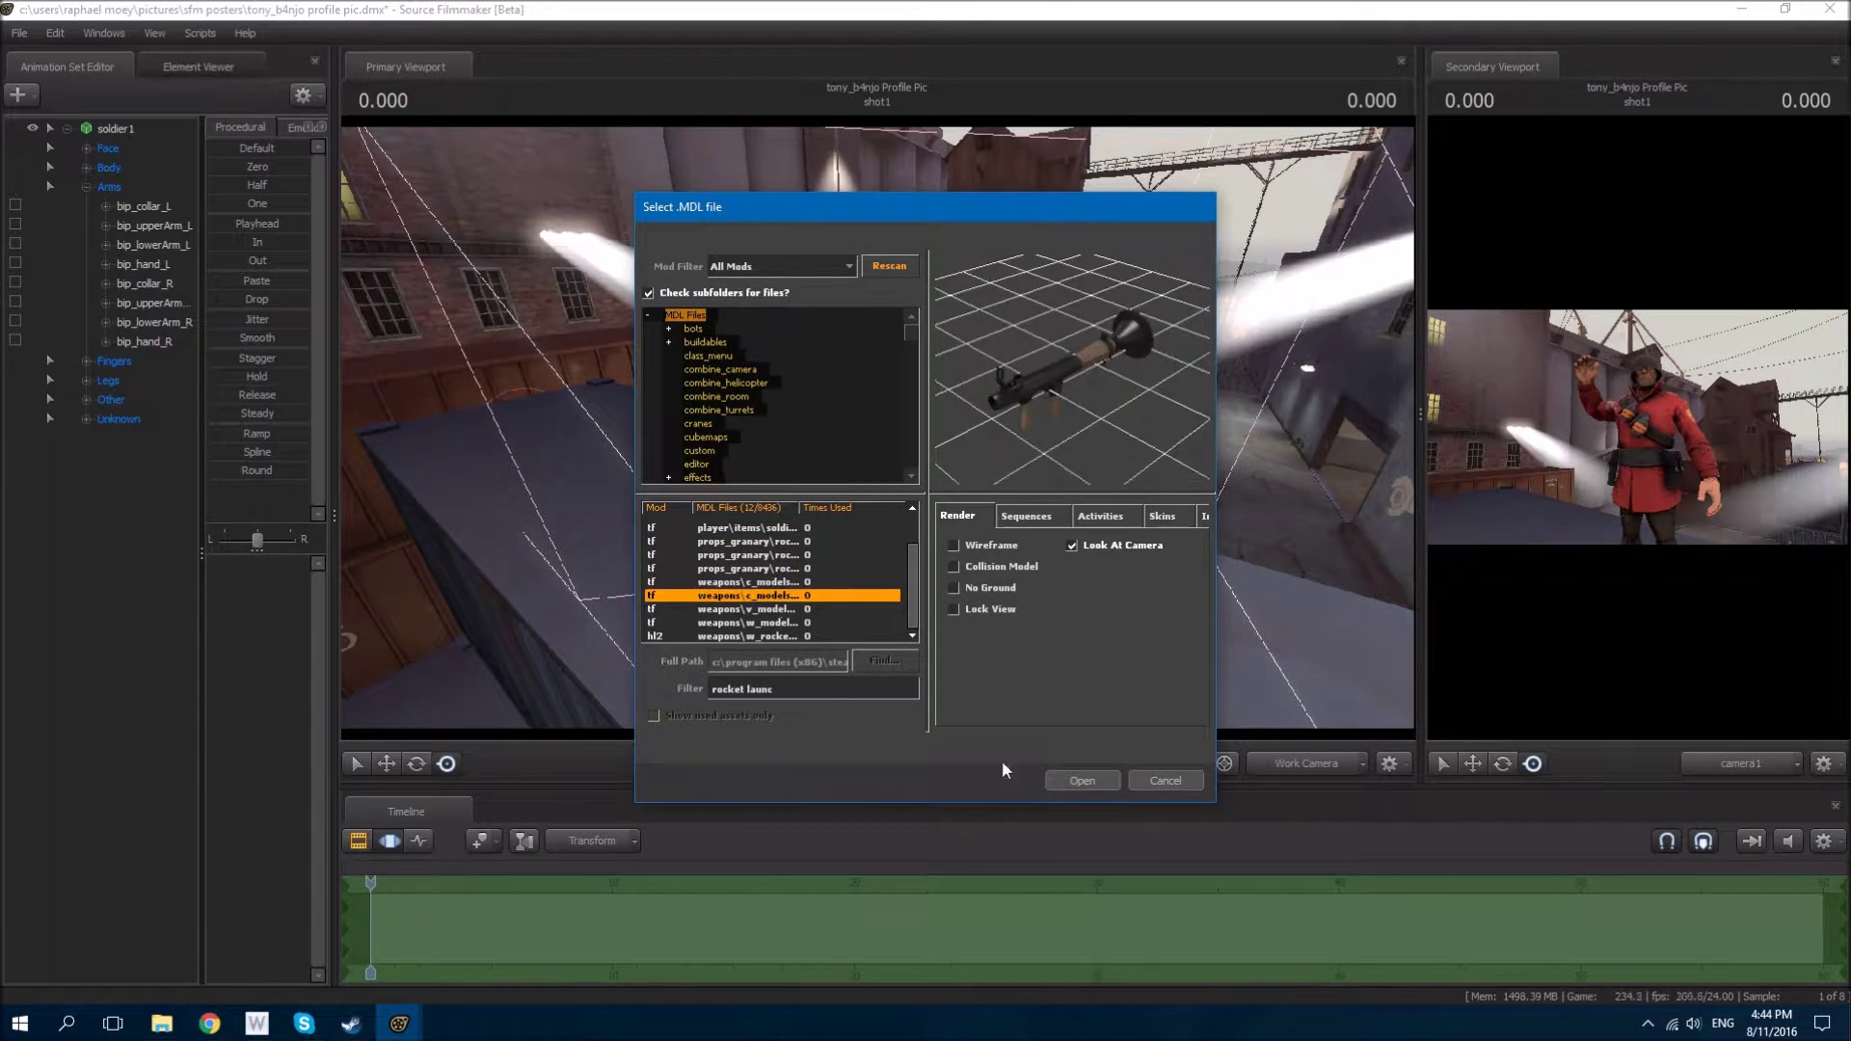
Step: Move the rocket launcher onto the soldier's right shoulder, under the raised hand
left_click(386, 764)
left_click_drag(904, 396, 912, 307)
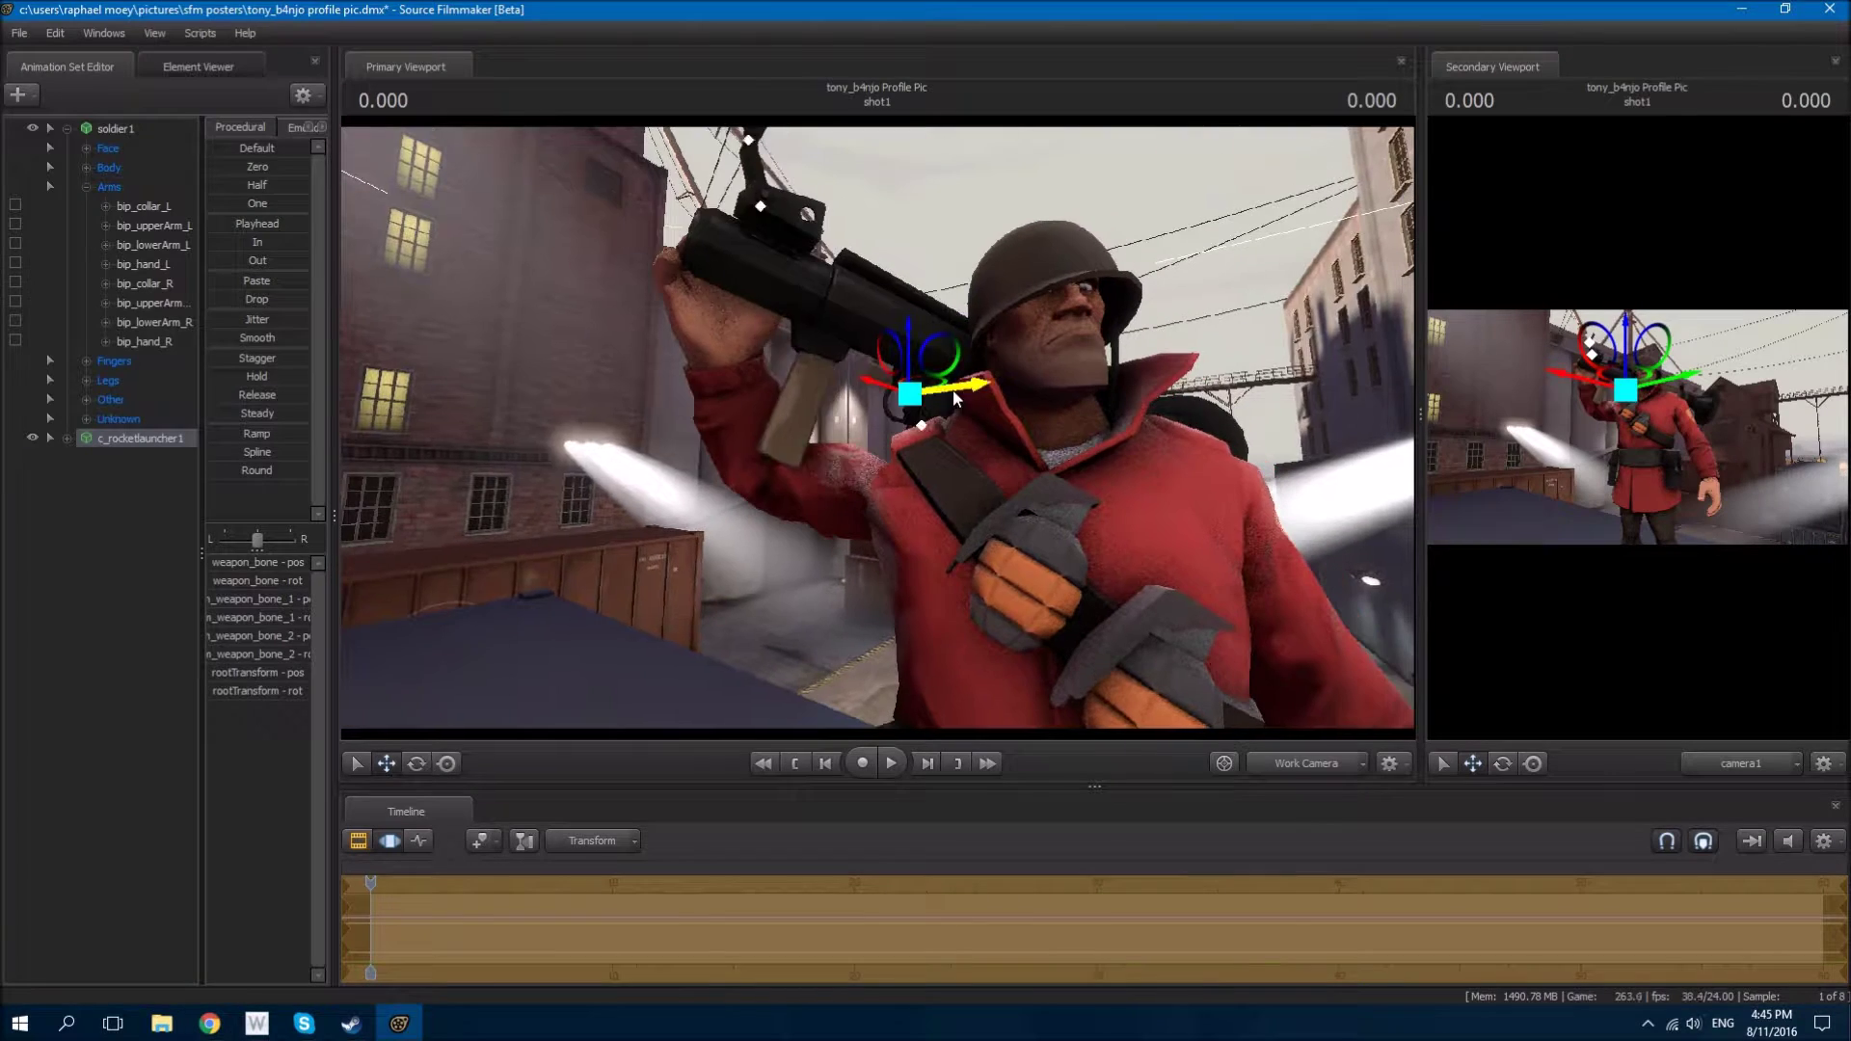
left_click_drag(954, 397, 826, 389)
Step: Rotate the soldier's right forearm and hand so the palm rests on top of the rocket launcher
left_click(416, 765)
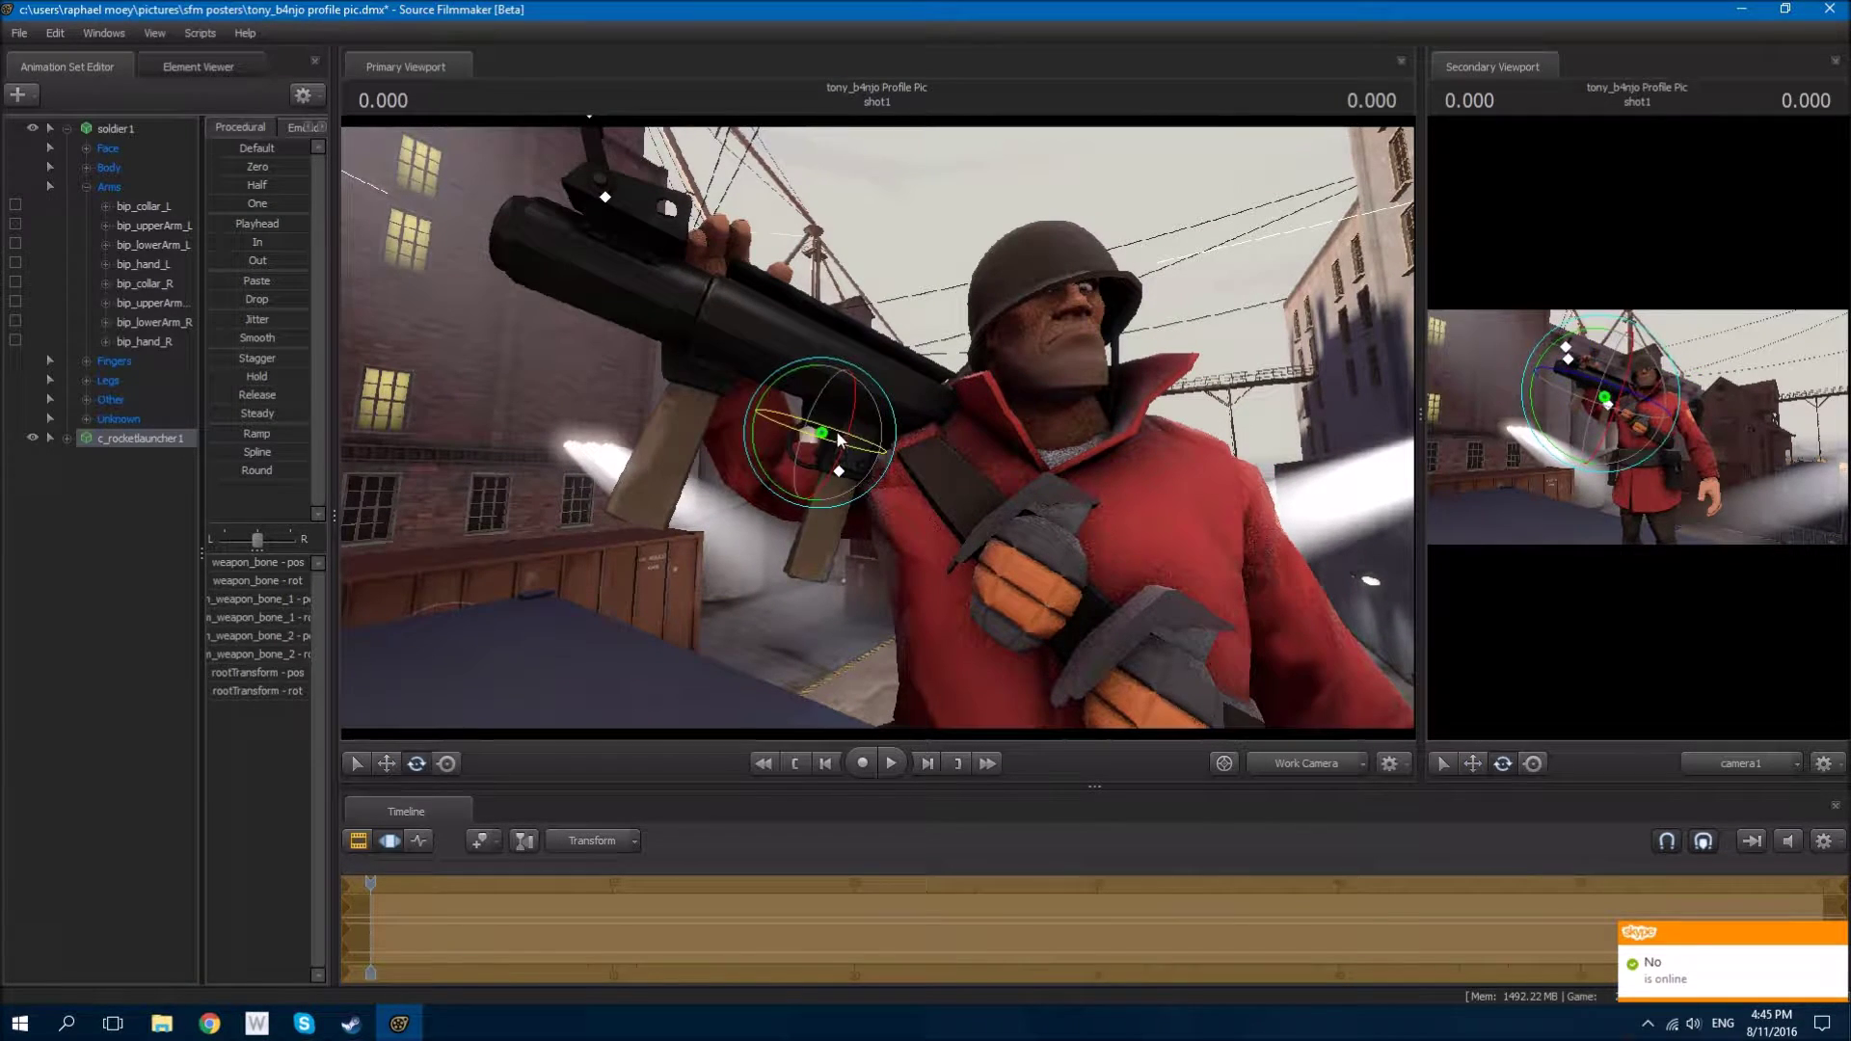
left_click(154, 322)
left_click_drag(868, 434, 819, 482)
left_click(145, 341)
Step: Expand the right finger bones and bend the thumb around the side of the rocket launcher
left_click(112, 361)
left_click(116, 224)
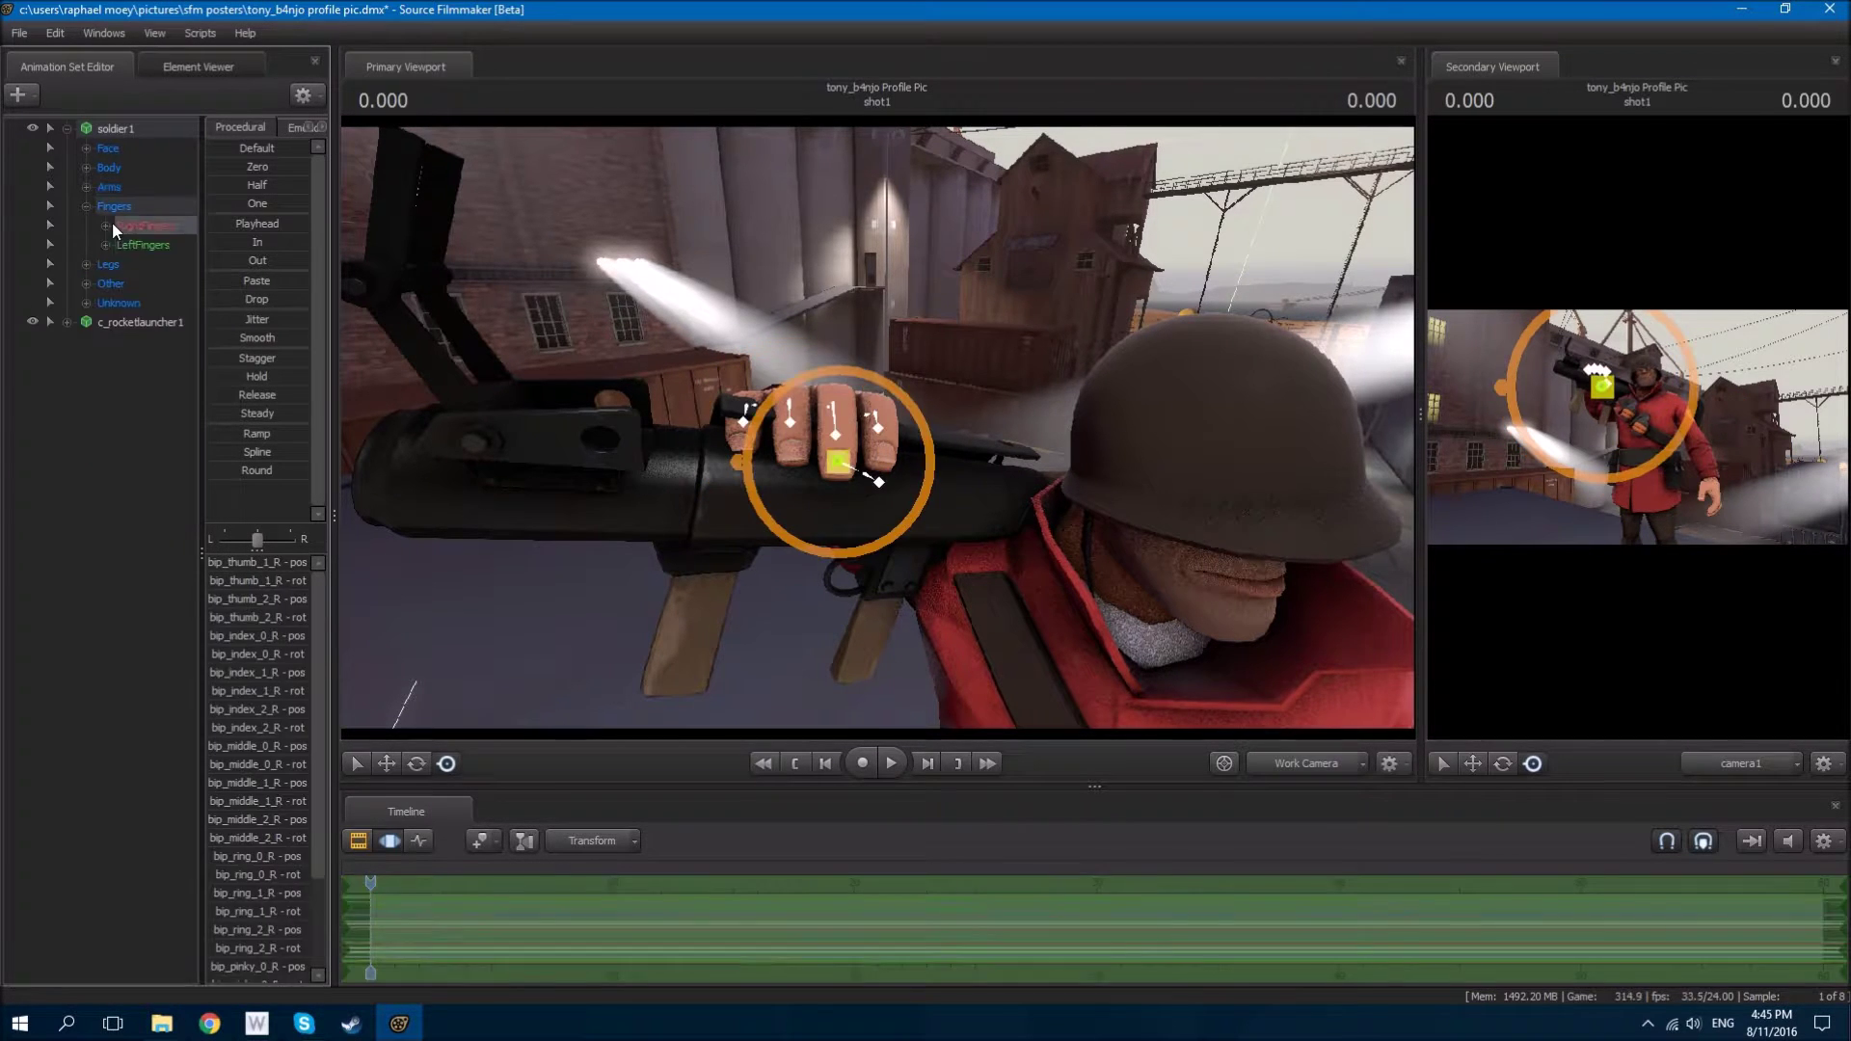
left_click_drag(800, 461, 671, 436)
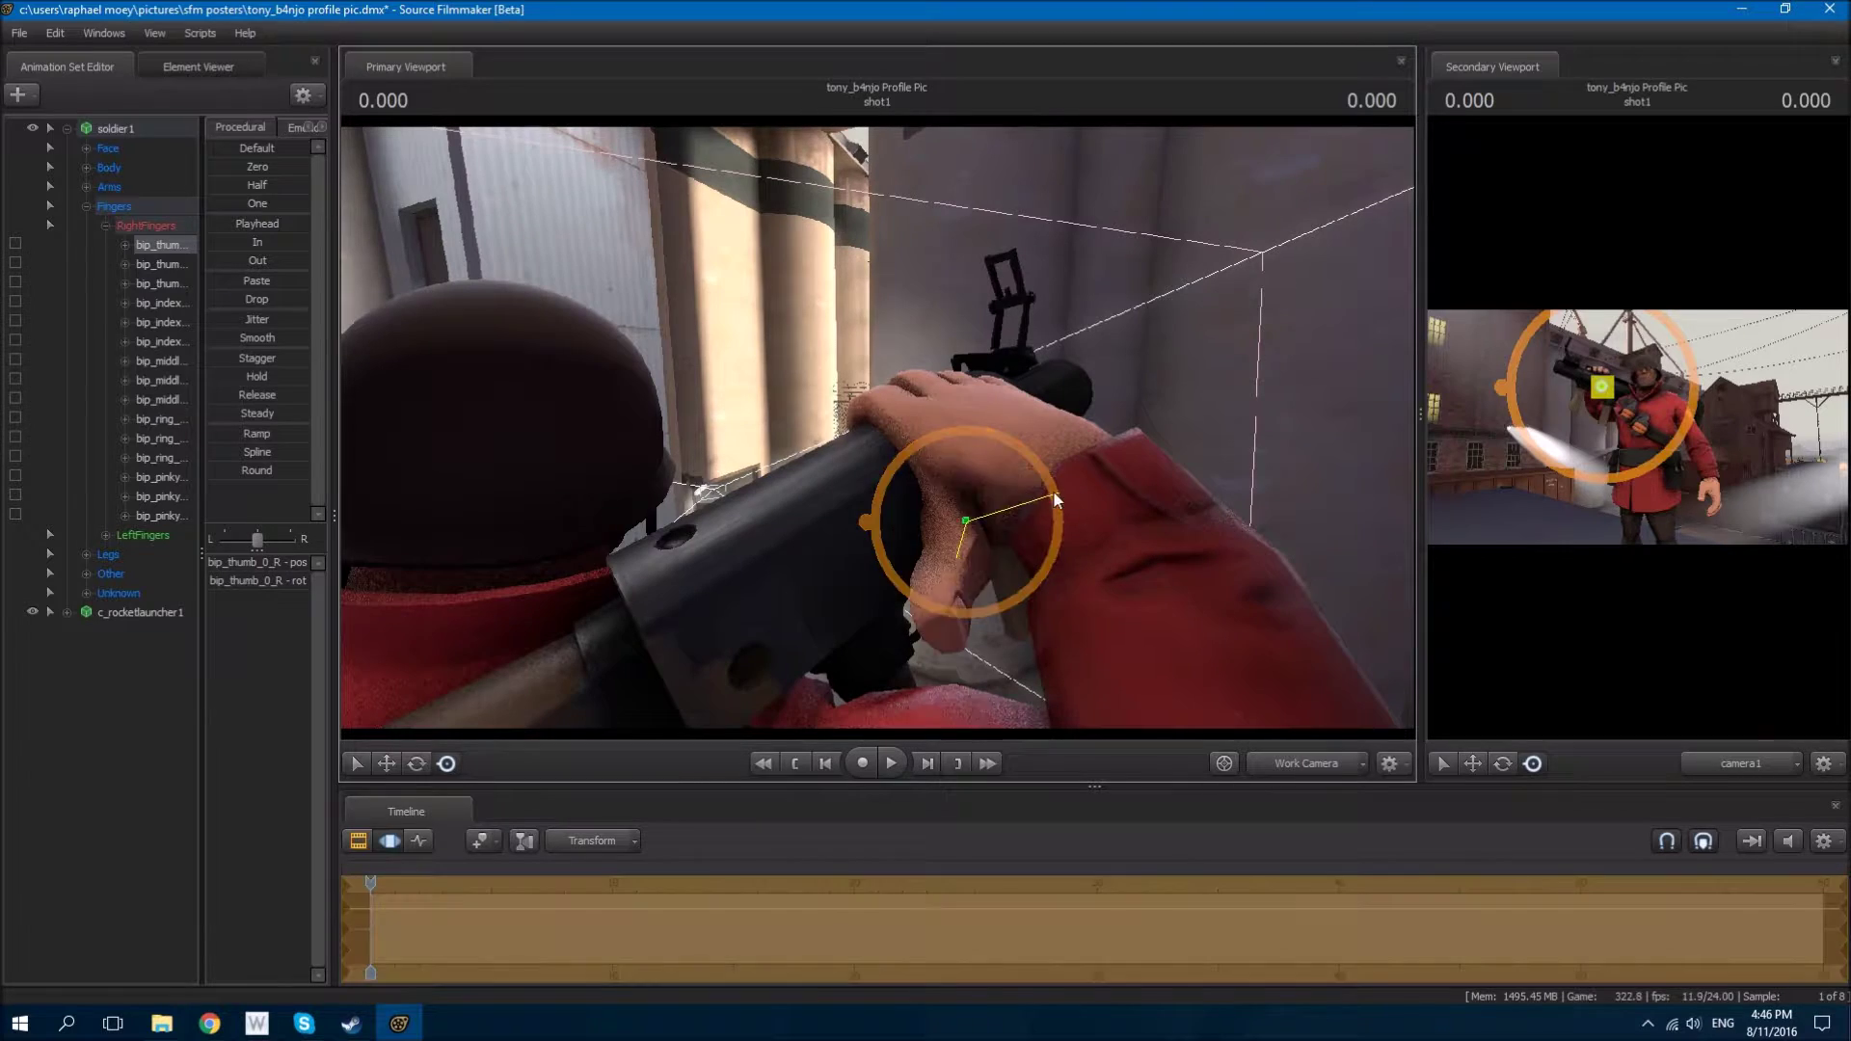
left_click_drag(875, 530, 11, 434)
Step: Bend the joints of the right pinky and ring finger over the top of the launcher tube
left_click(159, 476)
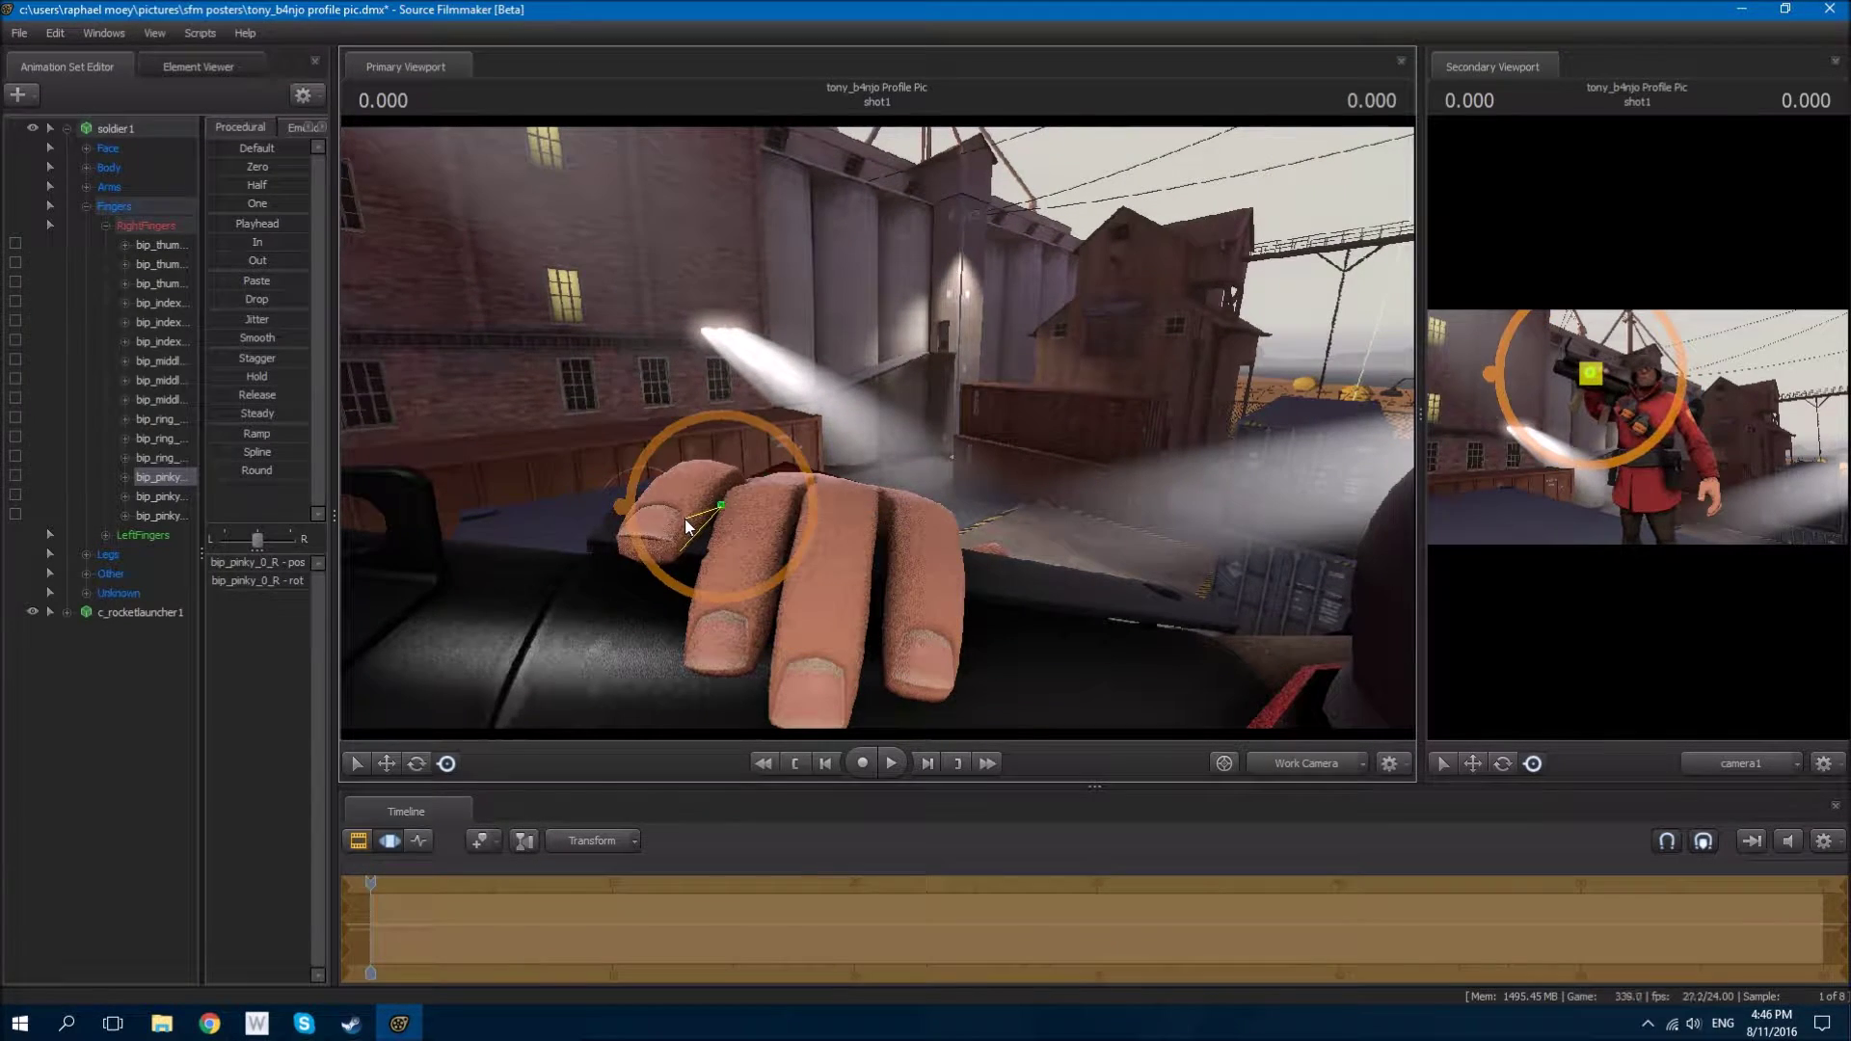
left_click(159, 498)
left_click(658, 548)
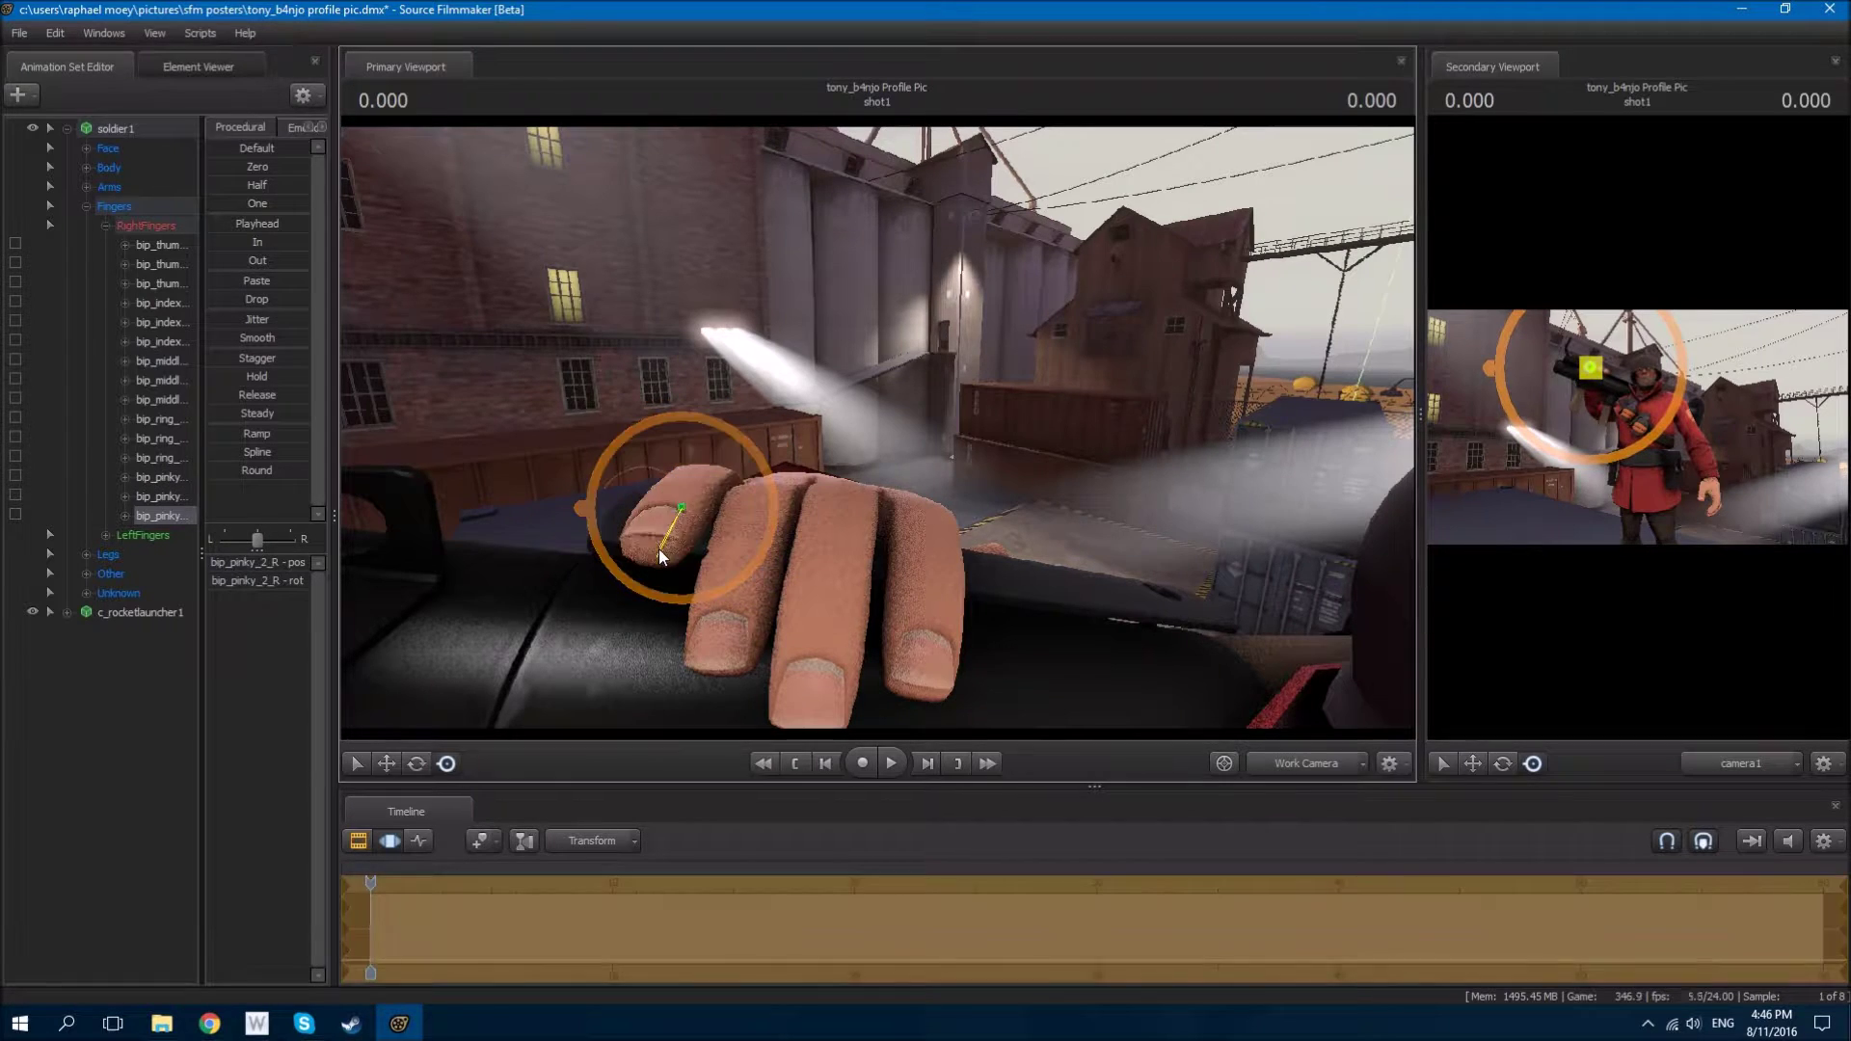
left_click(164, 458)
left_click(742, 564)
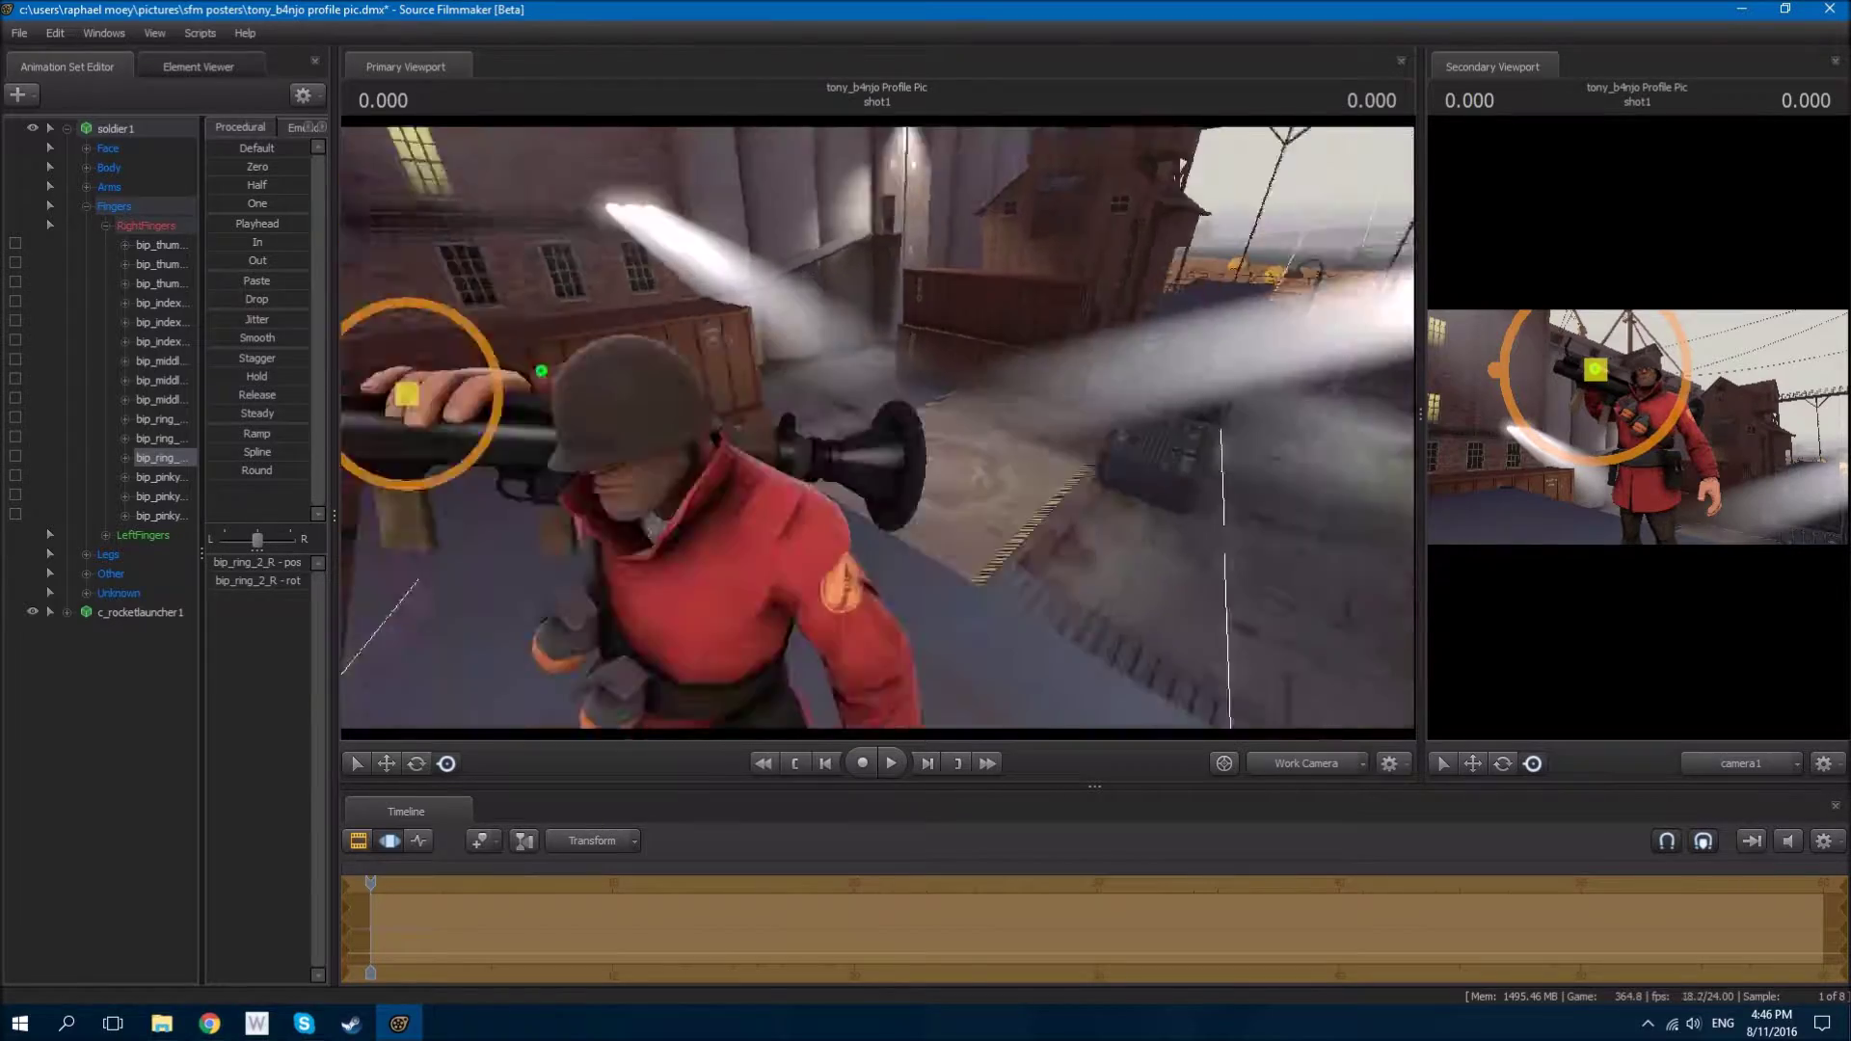
Step: Pose the soldier's left upper arm, lower arm and hand, bending the arm slightly in front of his body
left_click_drag(877, 424, 849, 424)
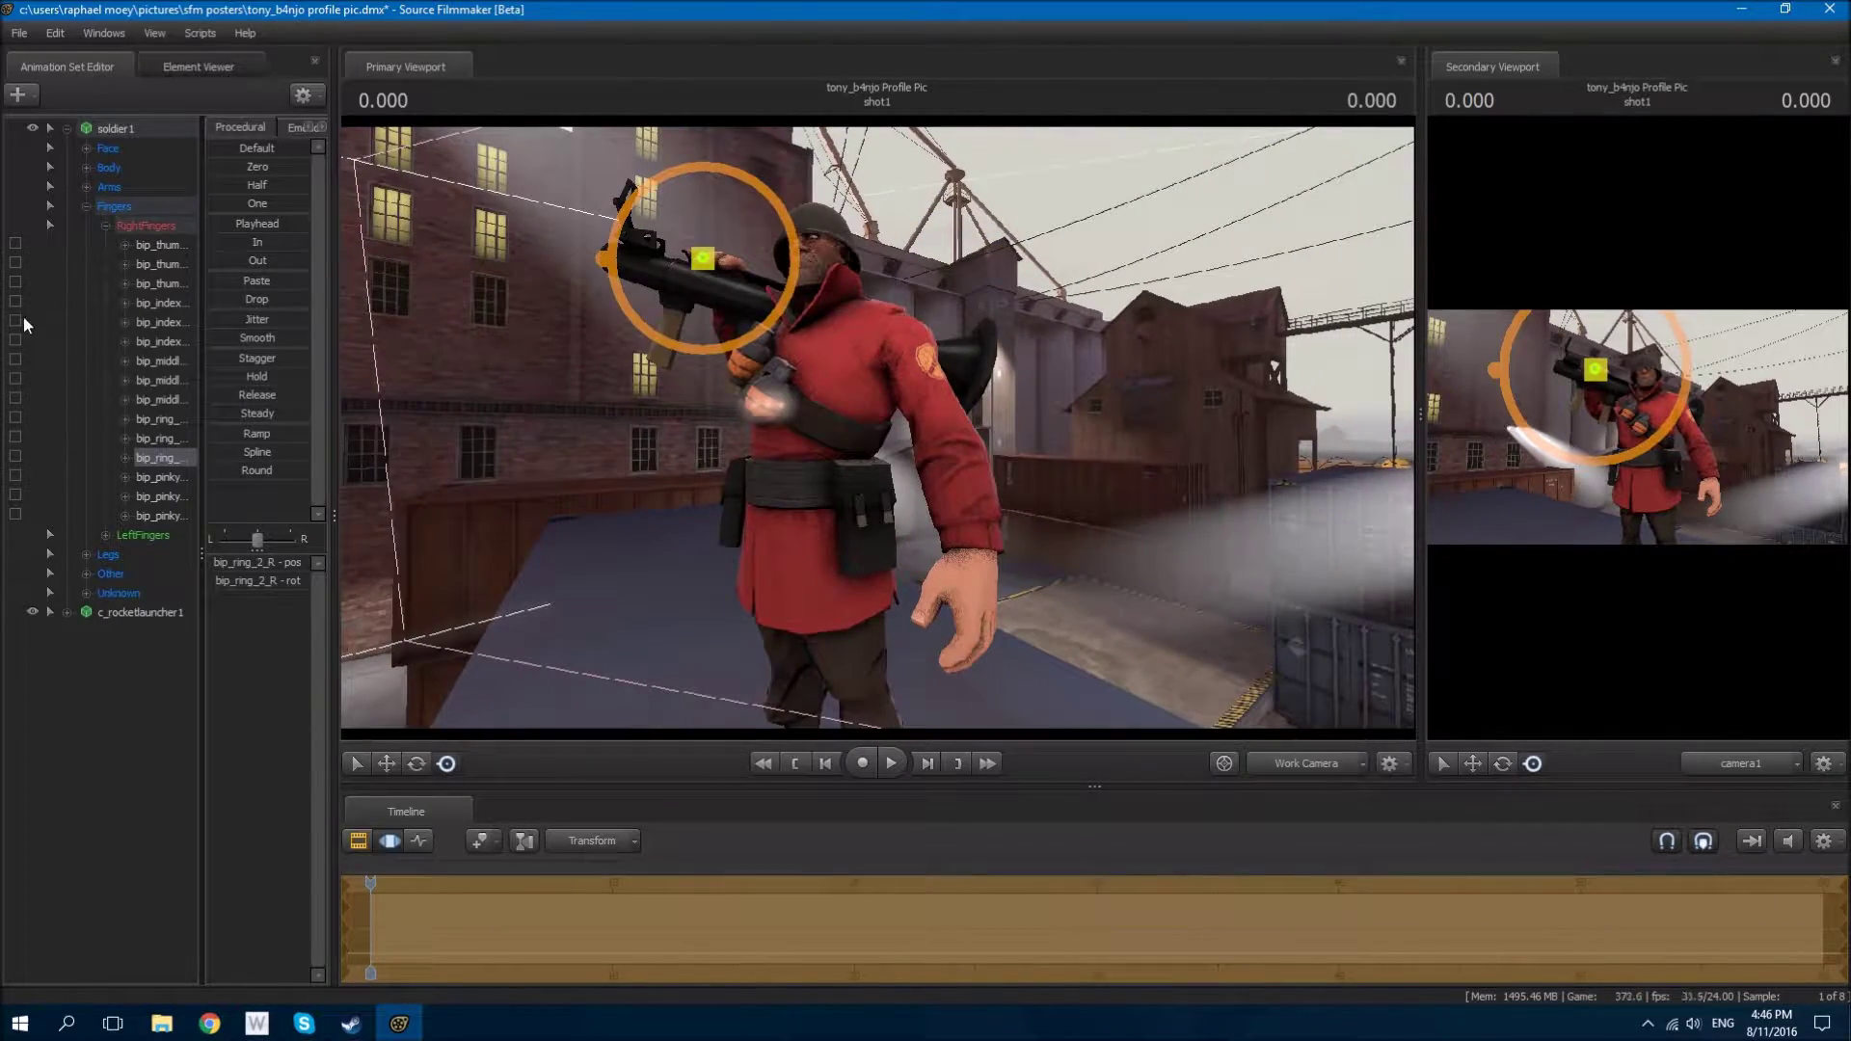
left_click(86, 186)
left_click(152, 226)
left_click(152, 245)
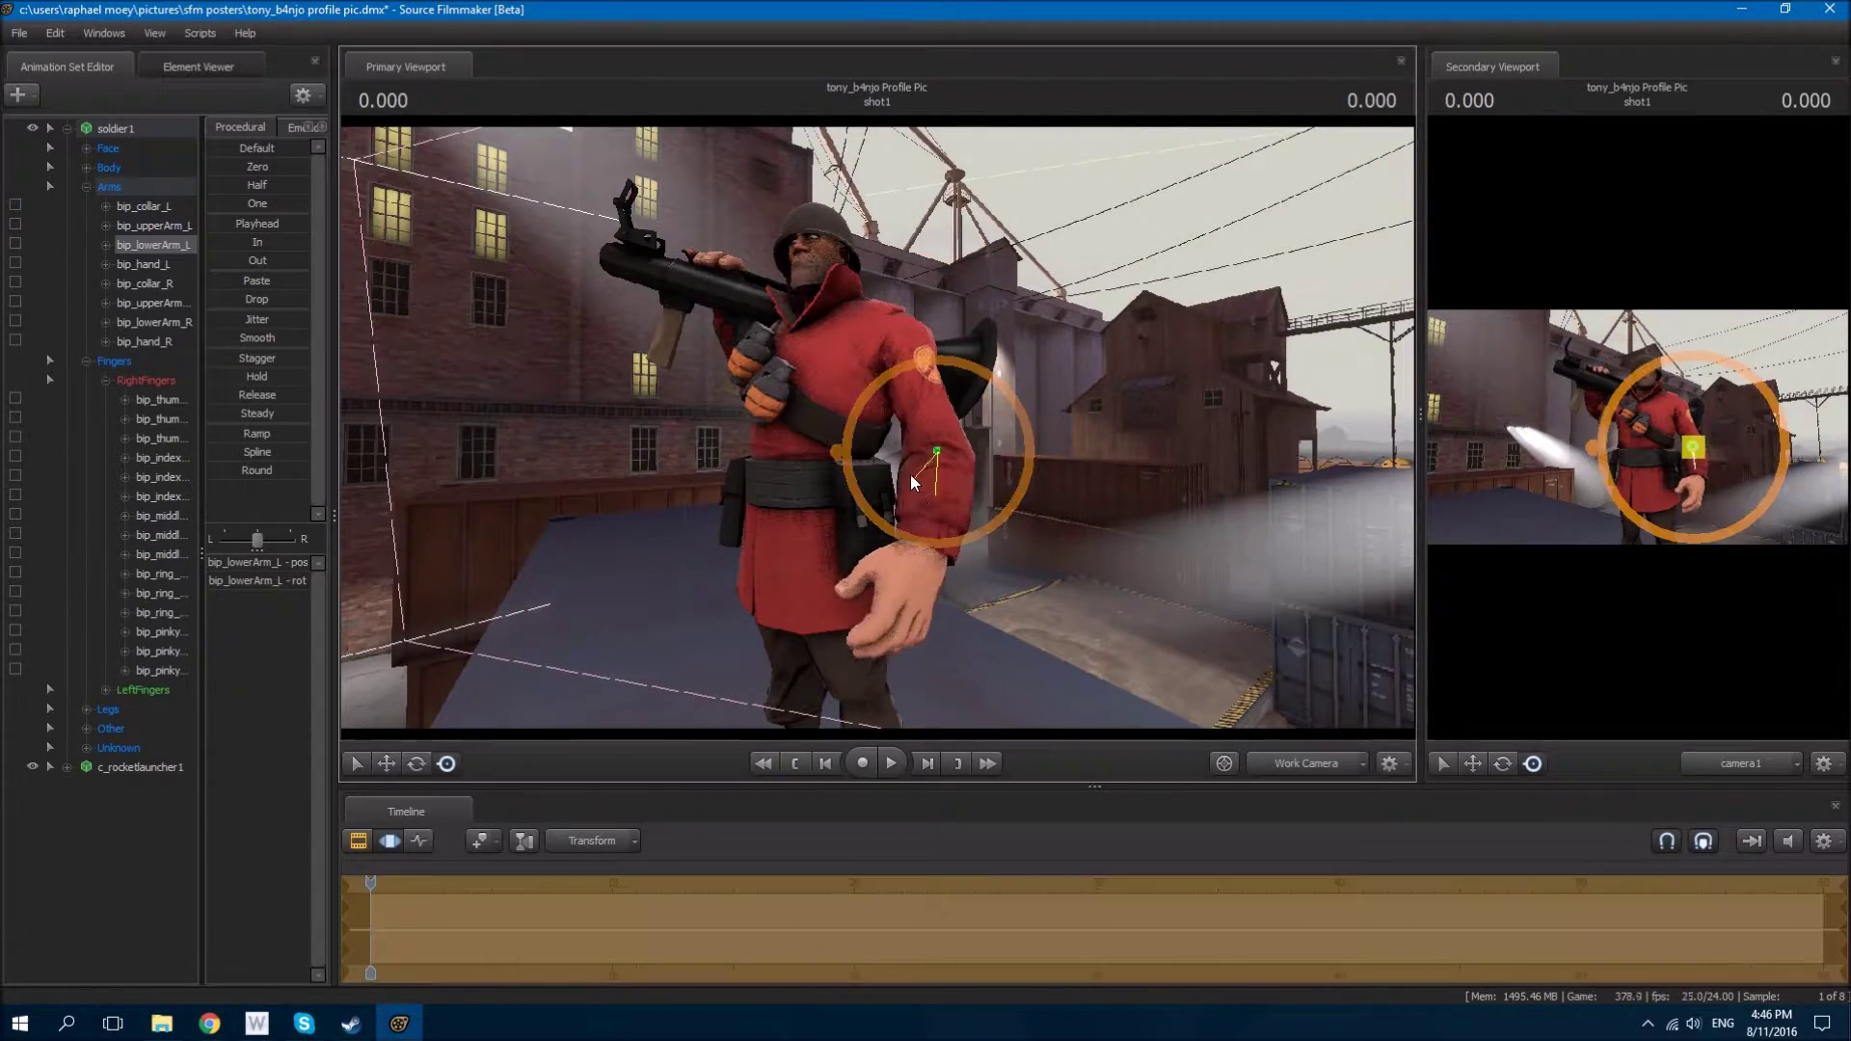
left_click(931, 608)
left_click_drag(934, 603, 416, 545)
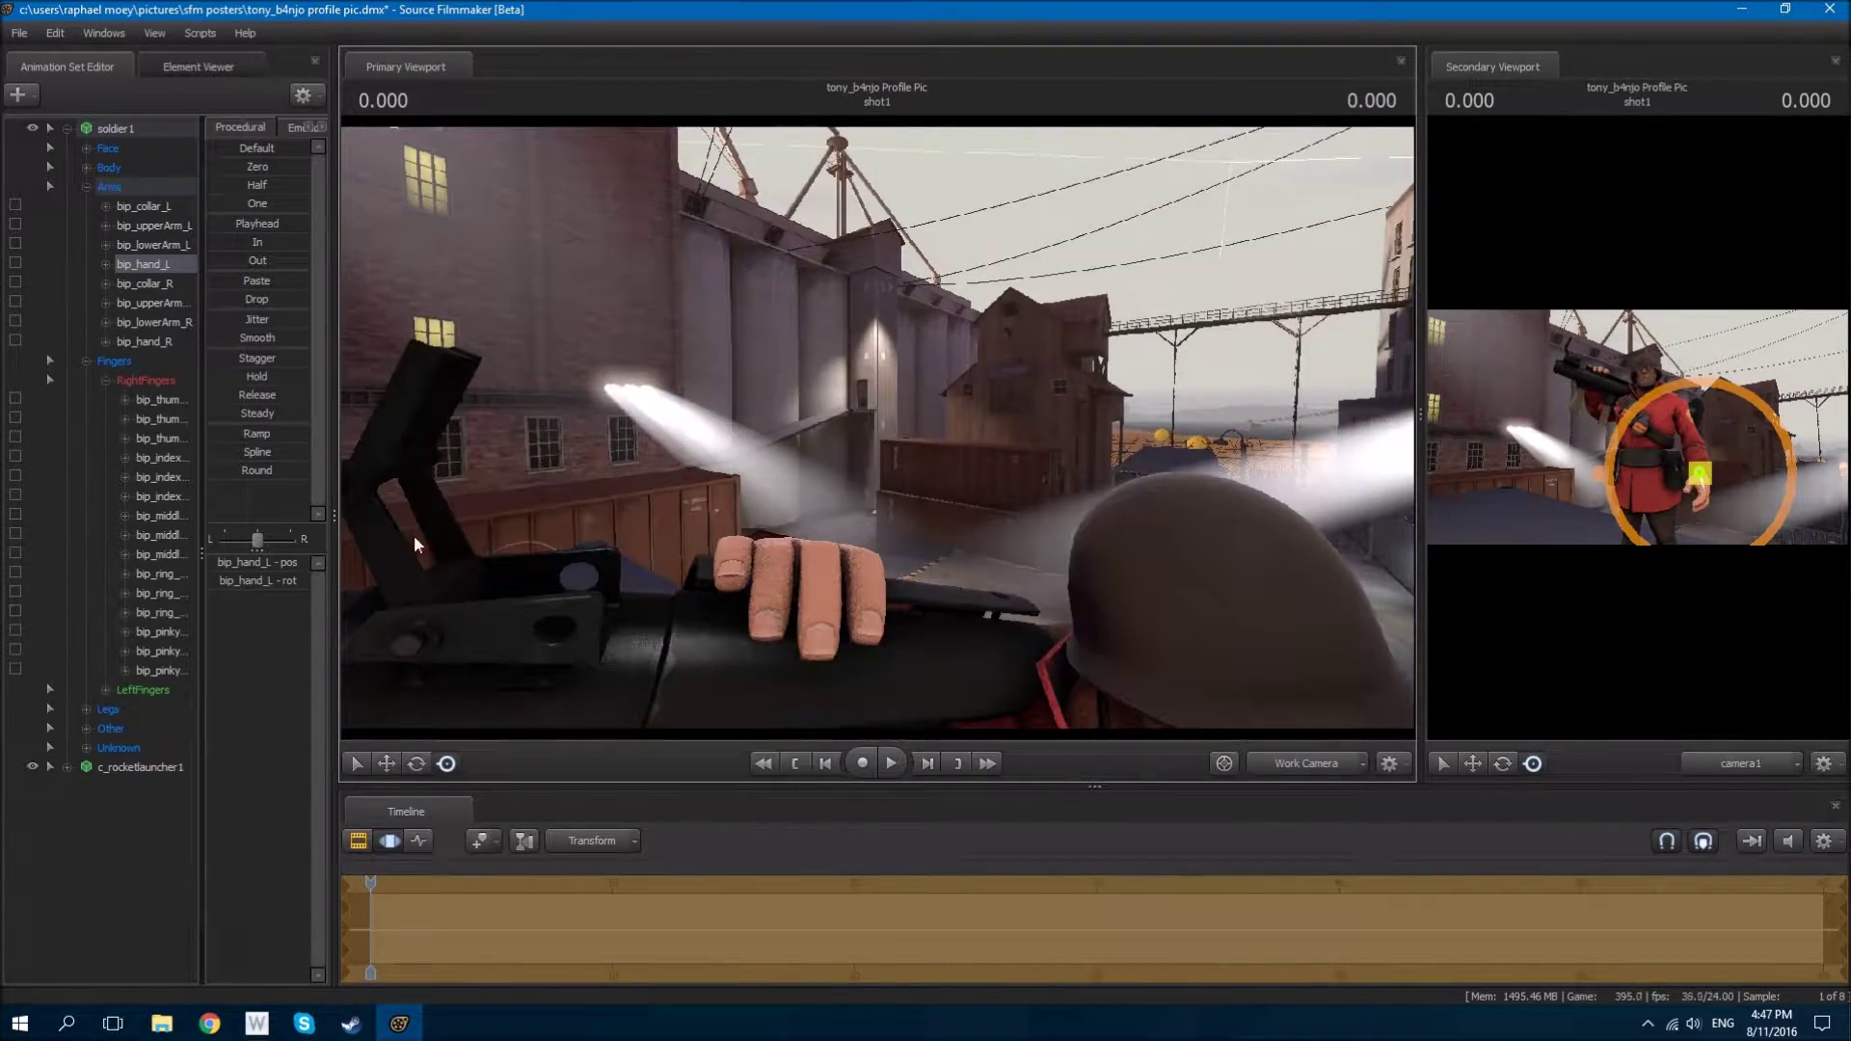
Step: Add one of the rocket launcher's botkiller head models to the scene, choosing from the models filtered by "rocket"
left_click(220, 1028)
left_click(209, 1027)
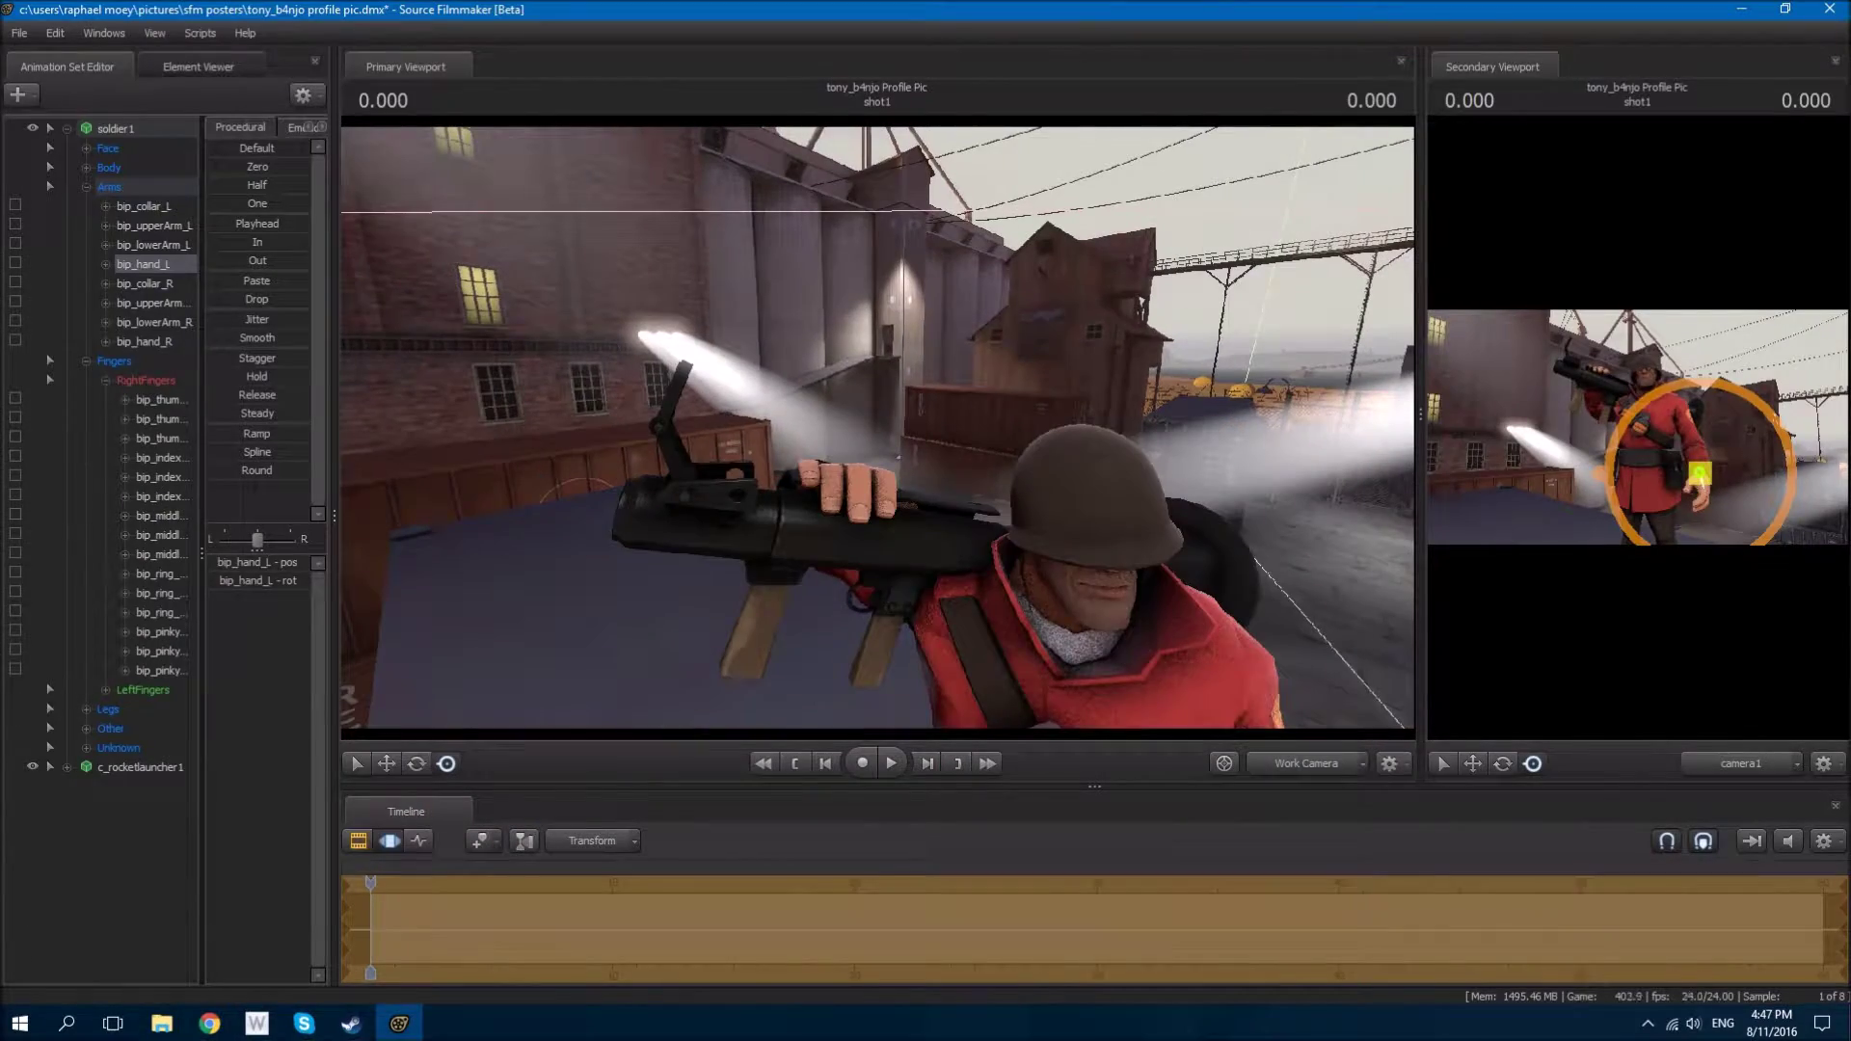
right_click(124, 752)
left_click(241, 777)
left_click(773, 556)
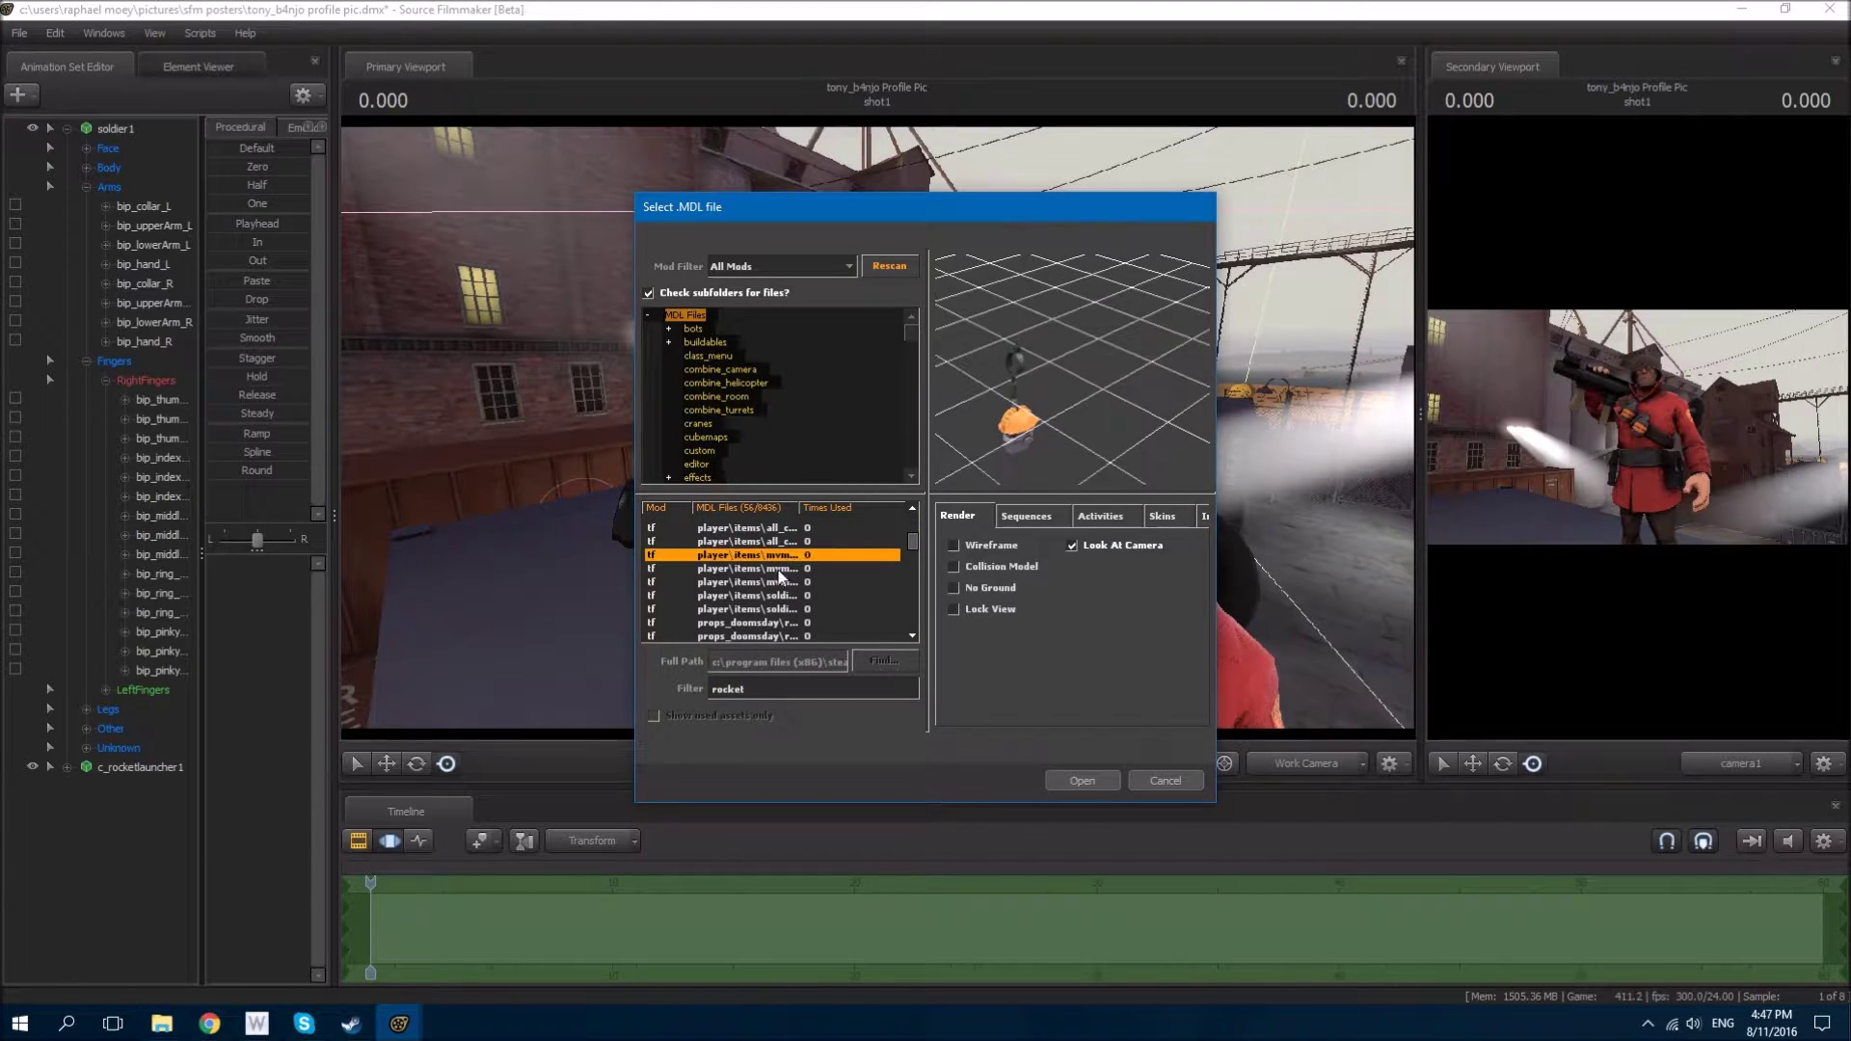
left_click(777, 569)
left_click(1439, 477)
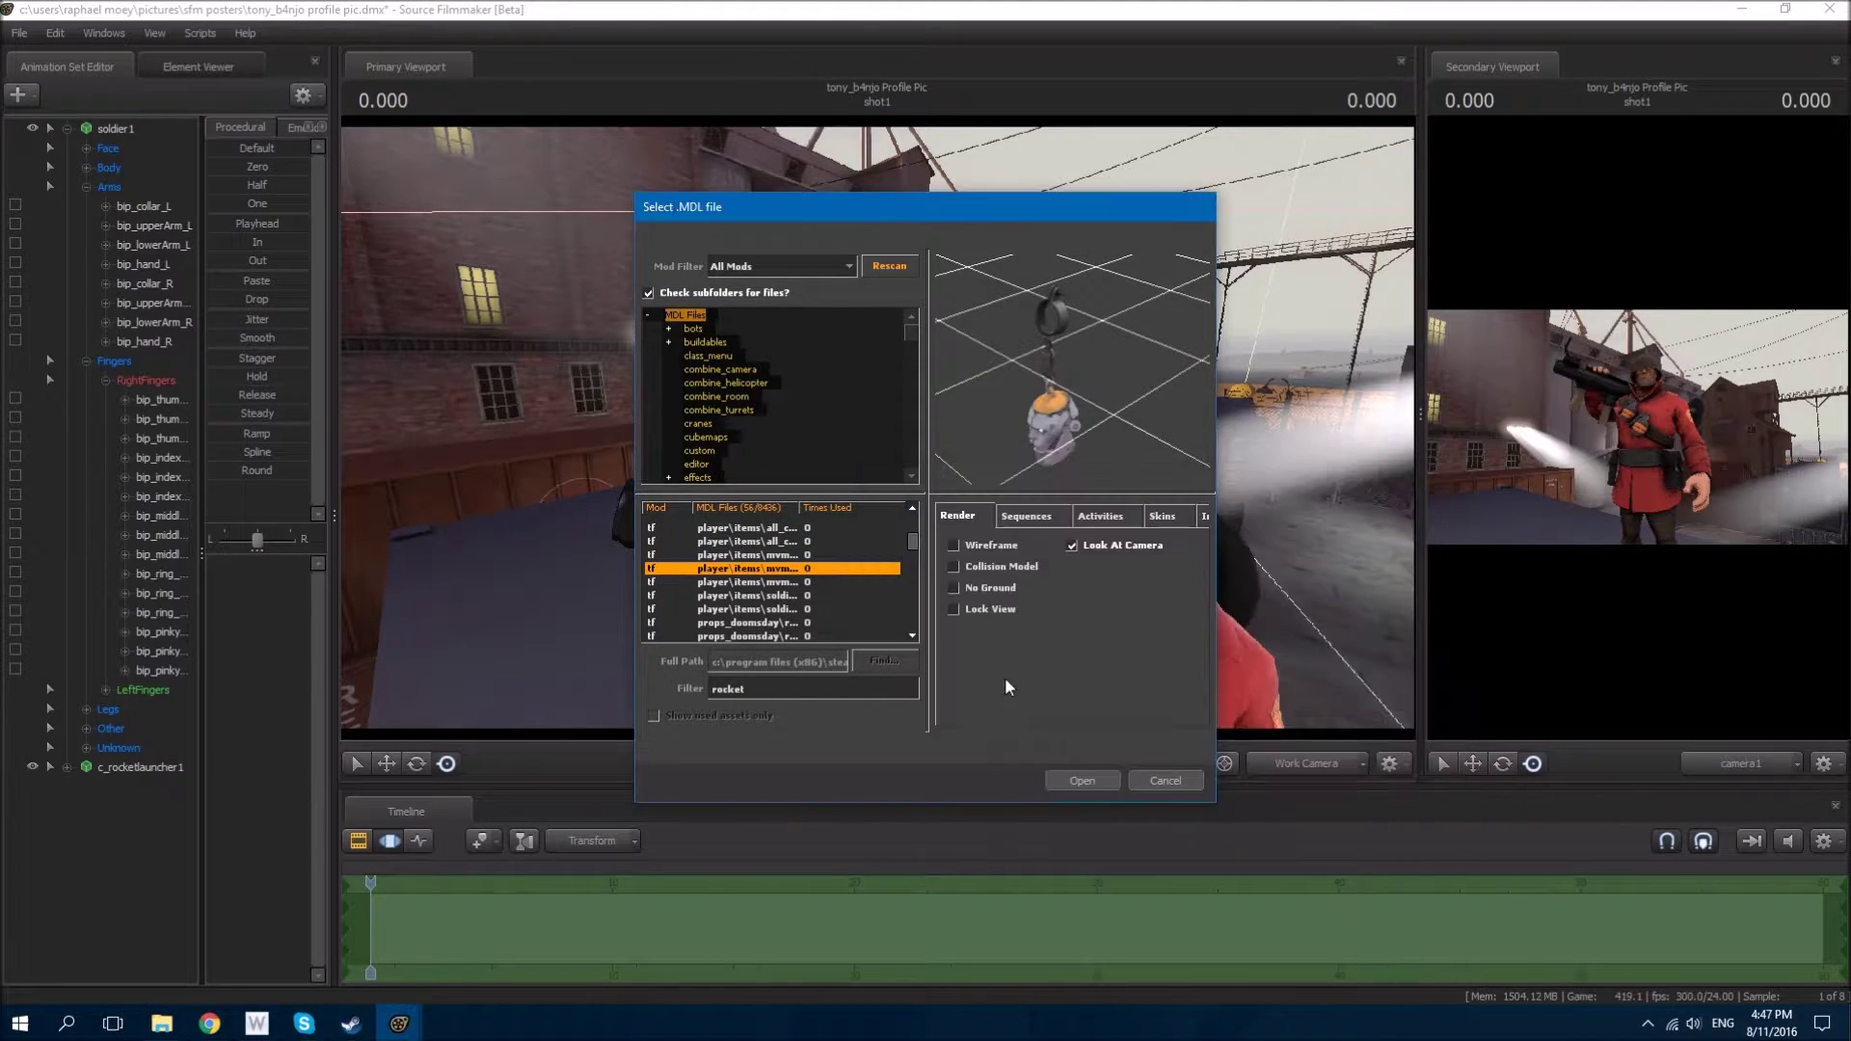
left_click(1066, 777)
left_click(837, 551)
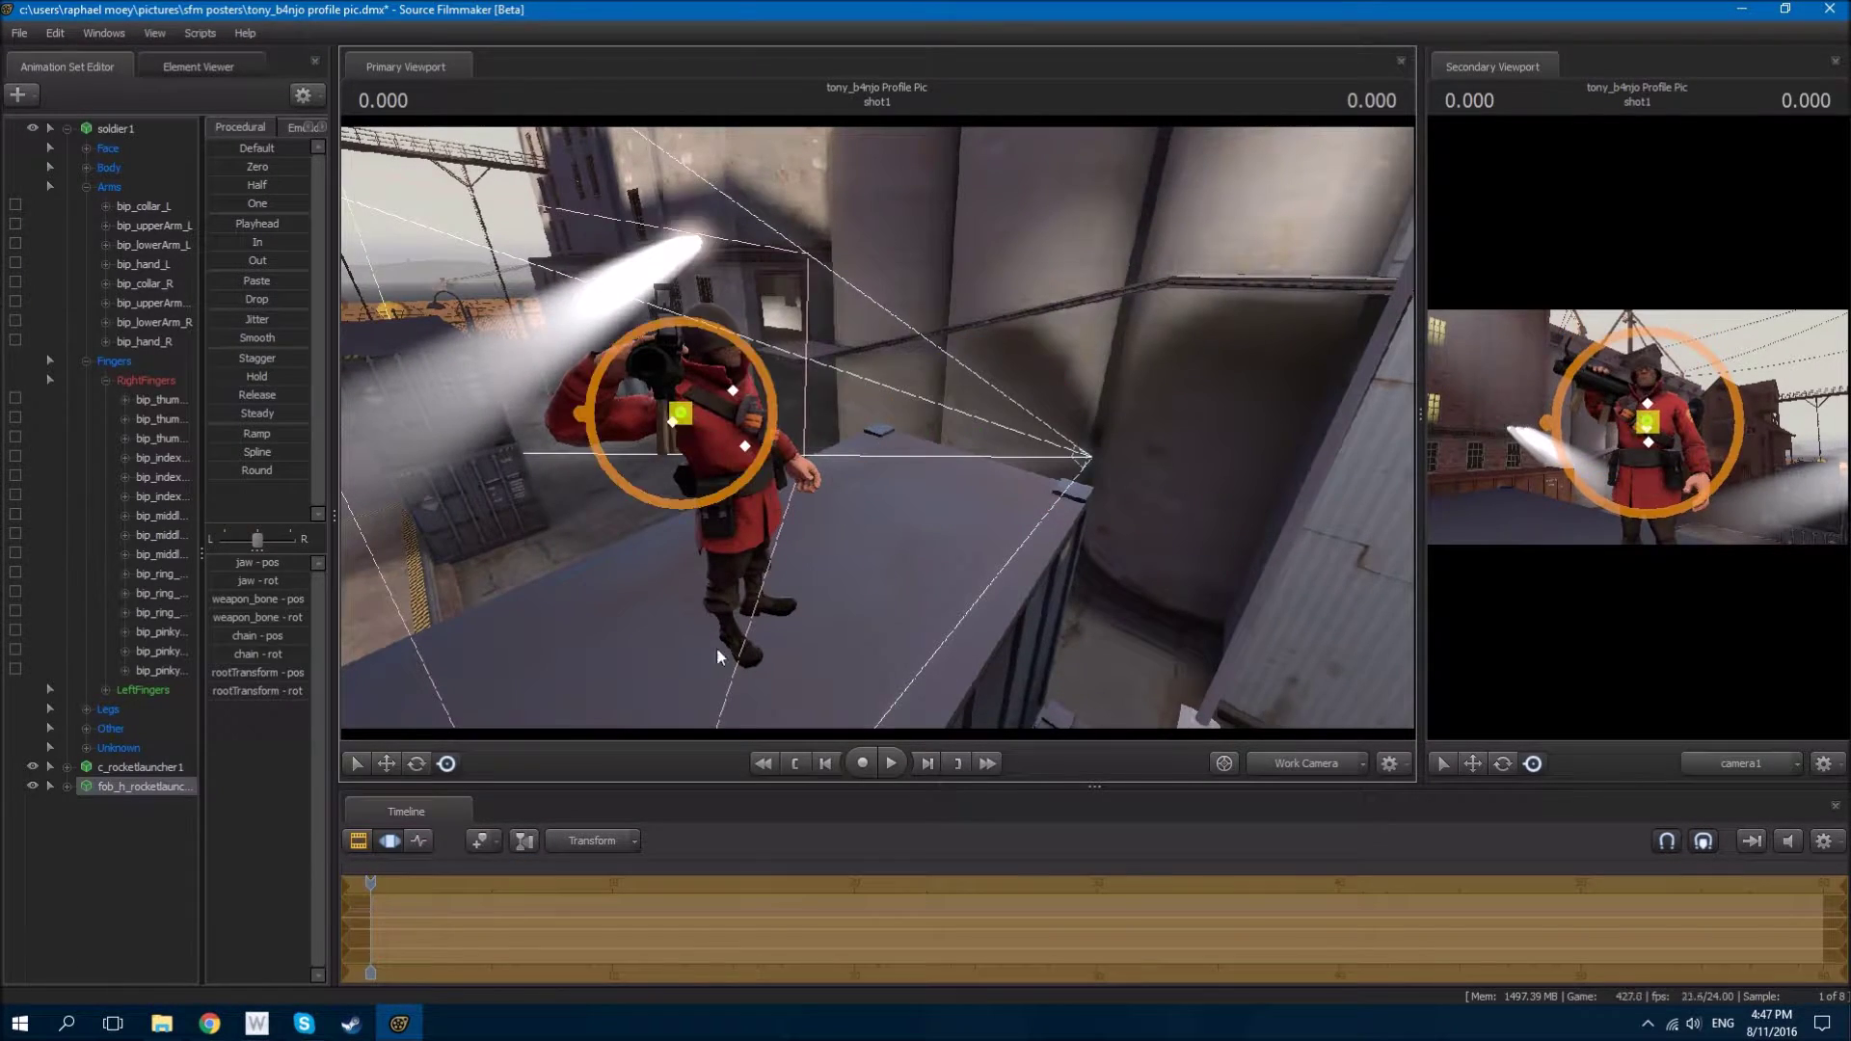
Step: Position the botkiller so its head hangs beneath the rocket launcher's barrel
left_click_drag(701, 443, 868, 530)
key("e")
key("w")
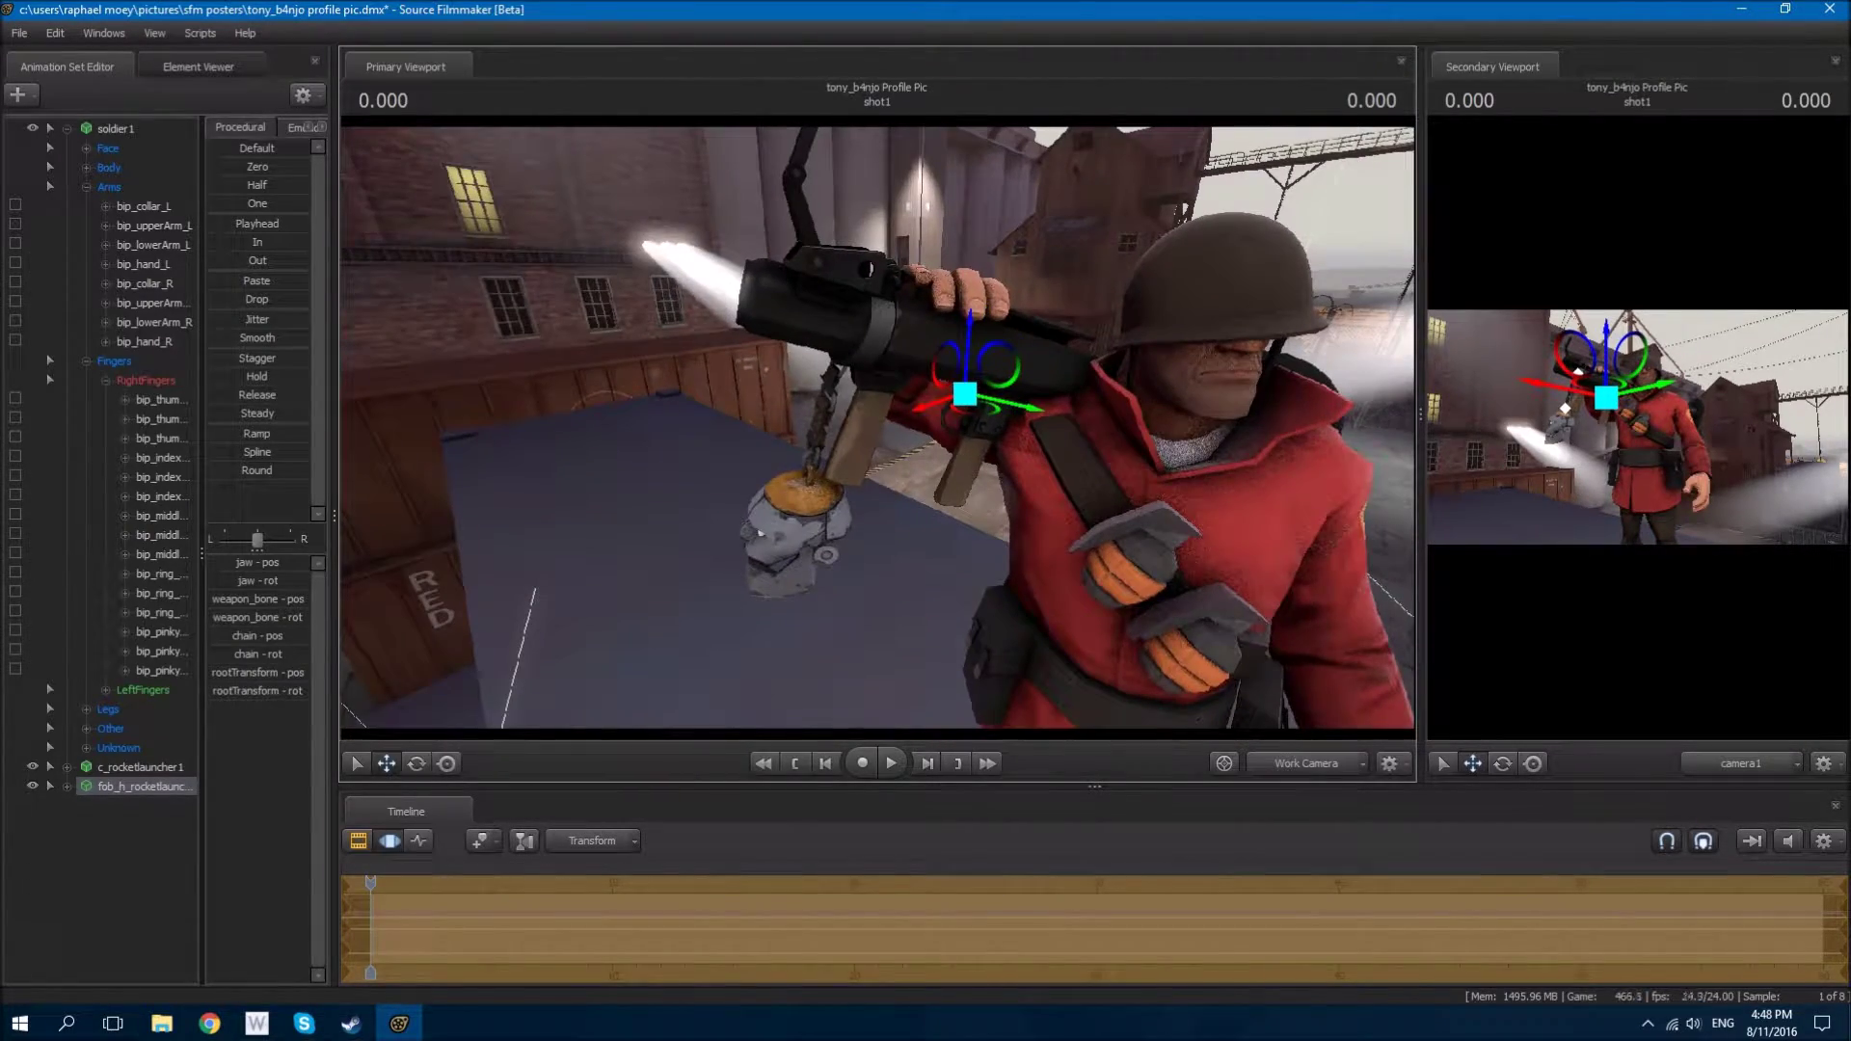
Step: Try the alternative skins on the hanging botkiller head and delete its animation set
right_click(162, 787)
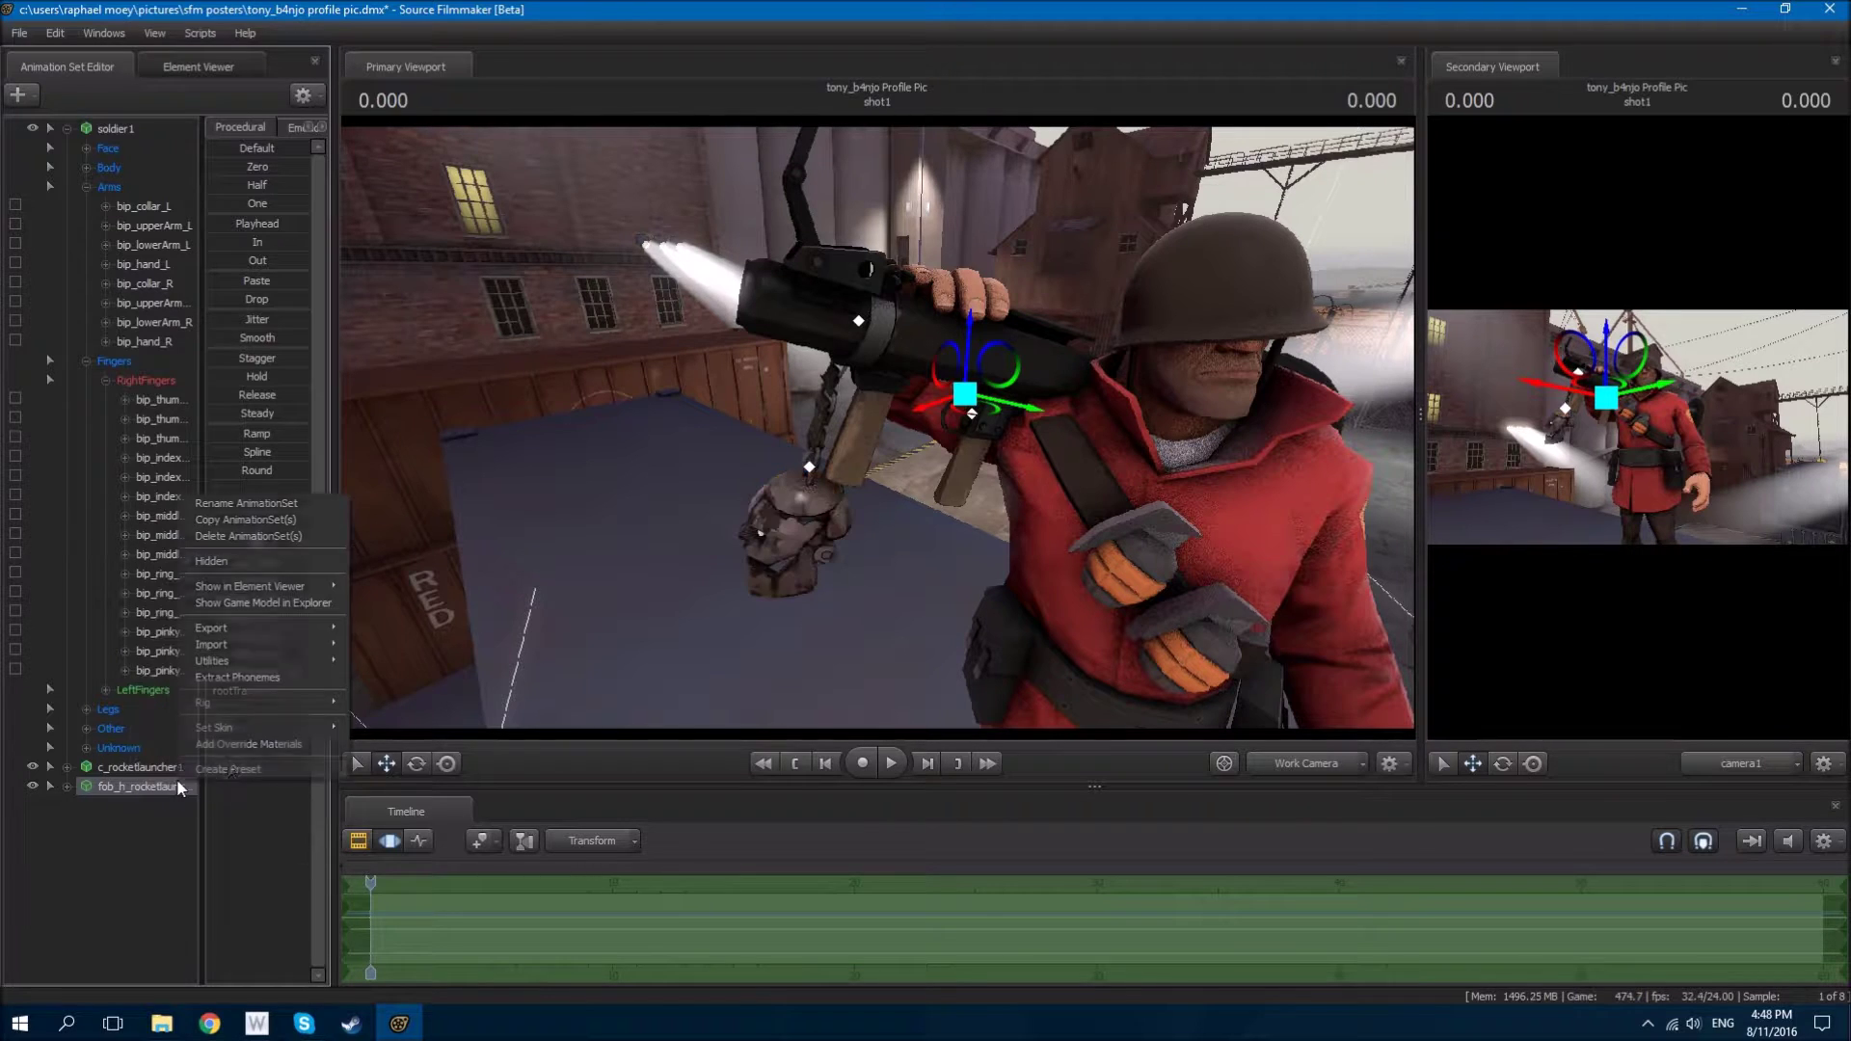
left_click(369, 847)
right_click(162, 786)
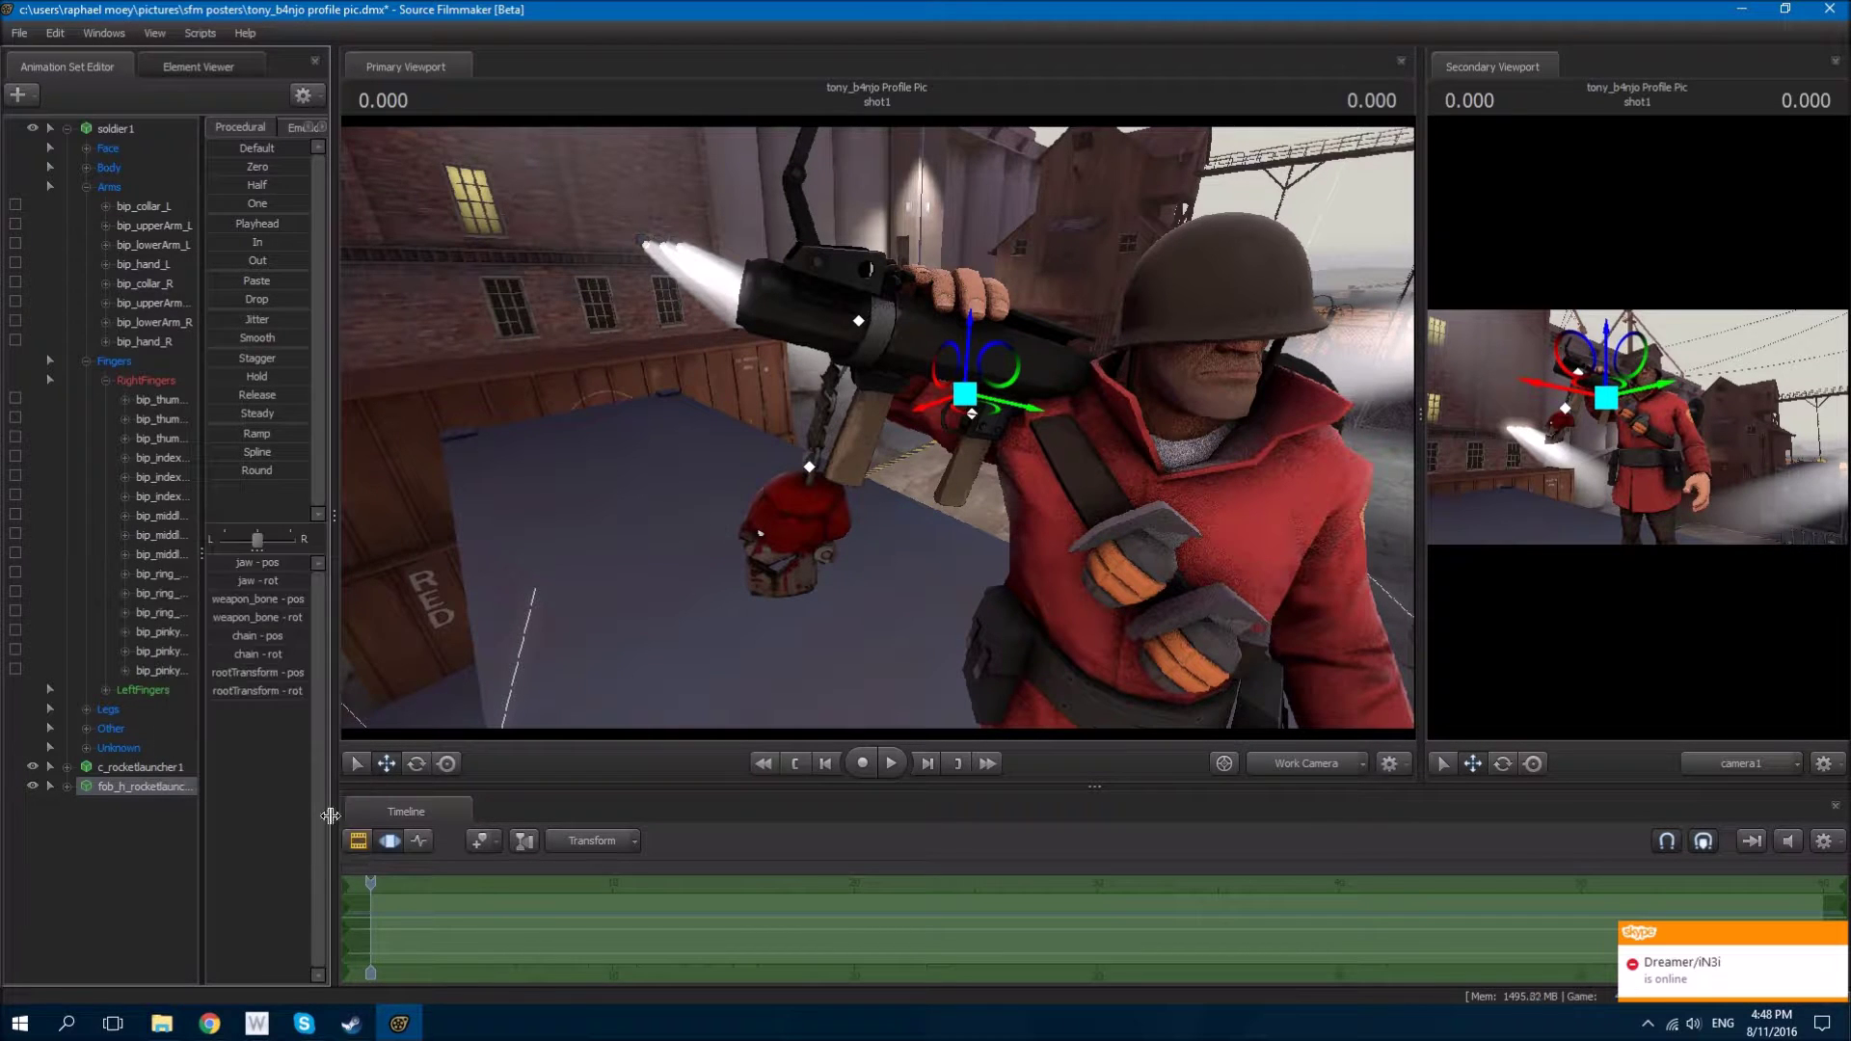
left_click(163, 787)
left_click(357, 772)
right_click(162, 787)
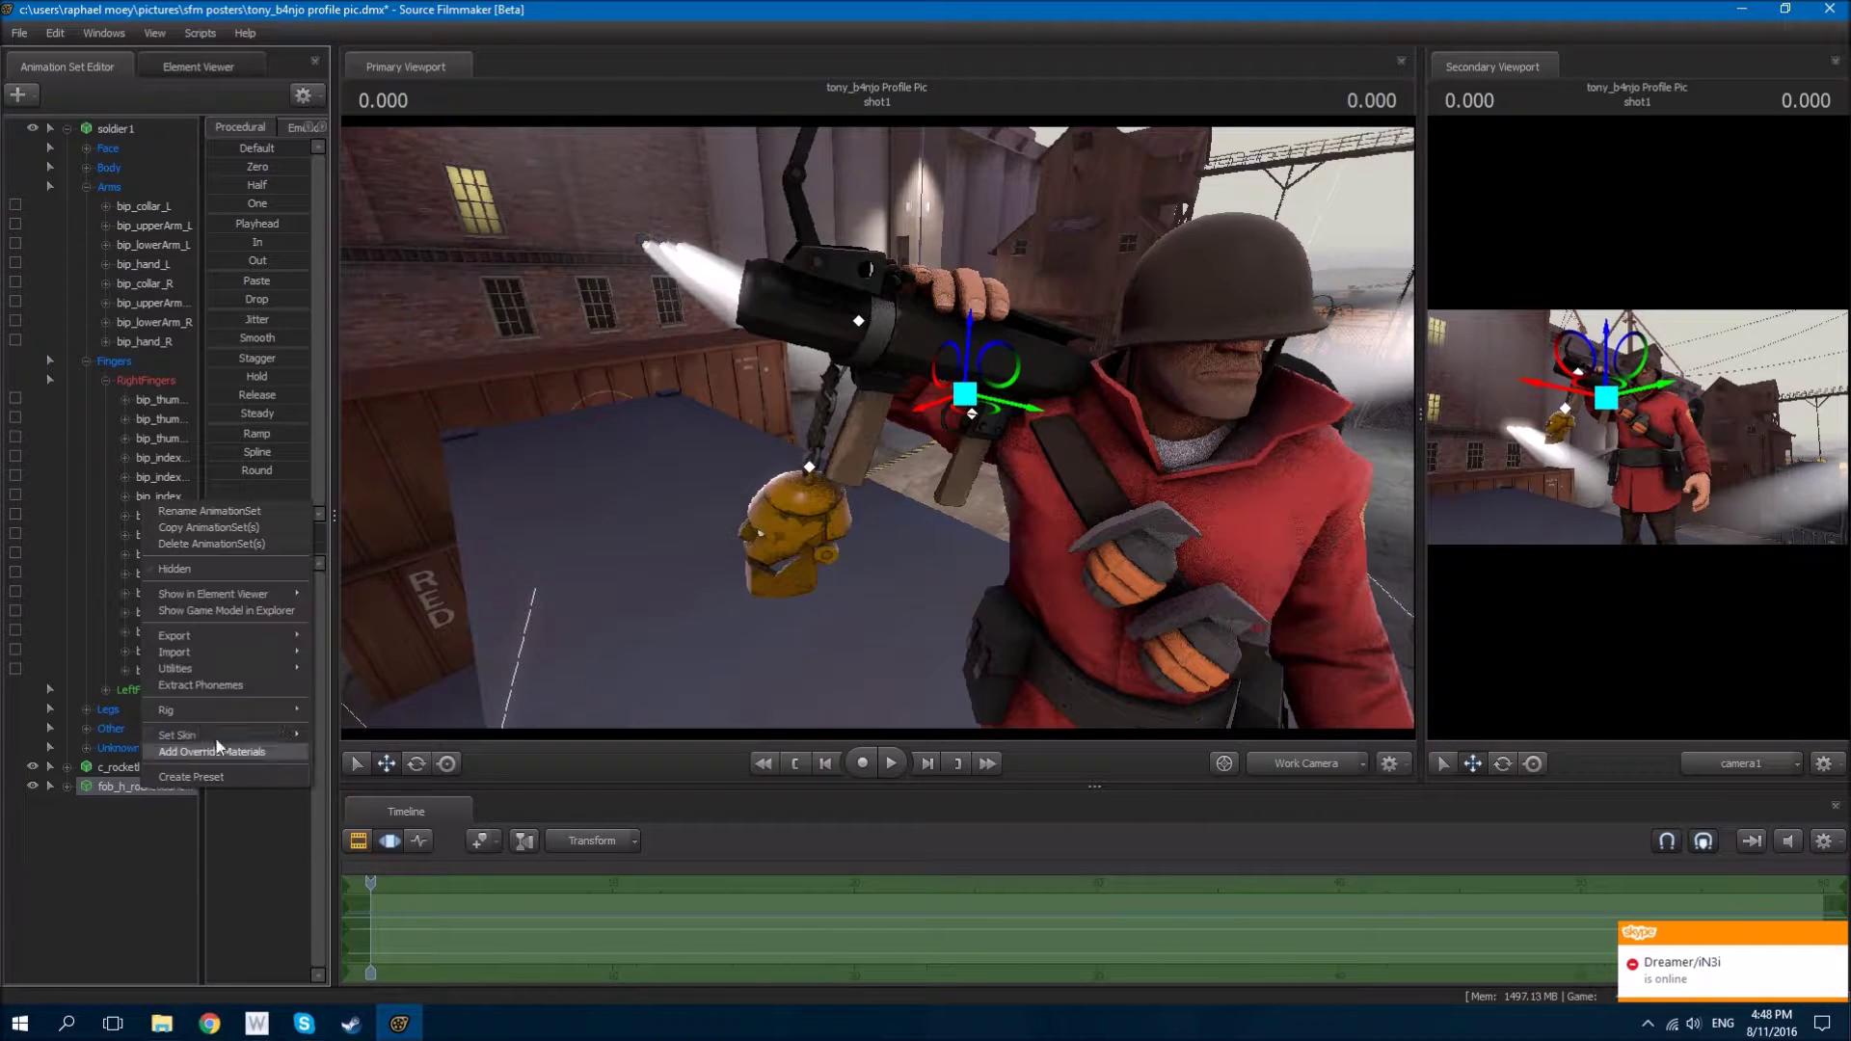
left_click(353, 787)
right_click(162, 787)
left_click(347, 803)
right_click(162, 787)
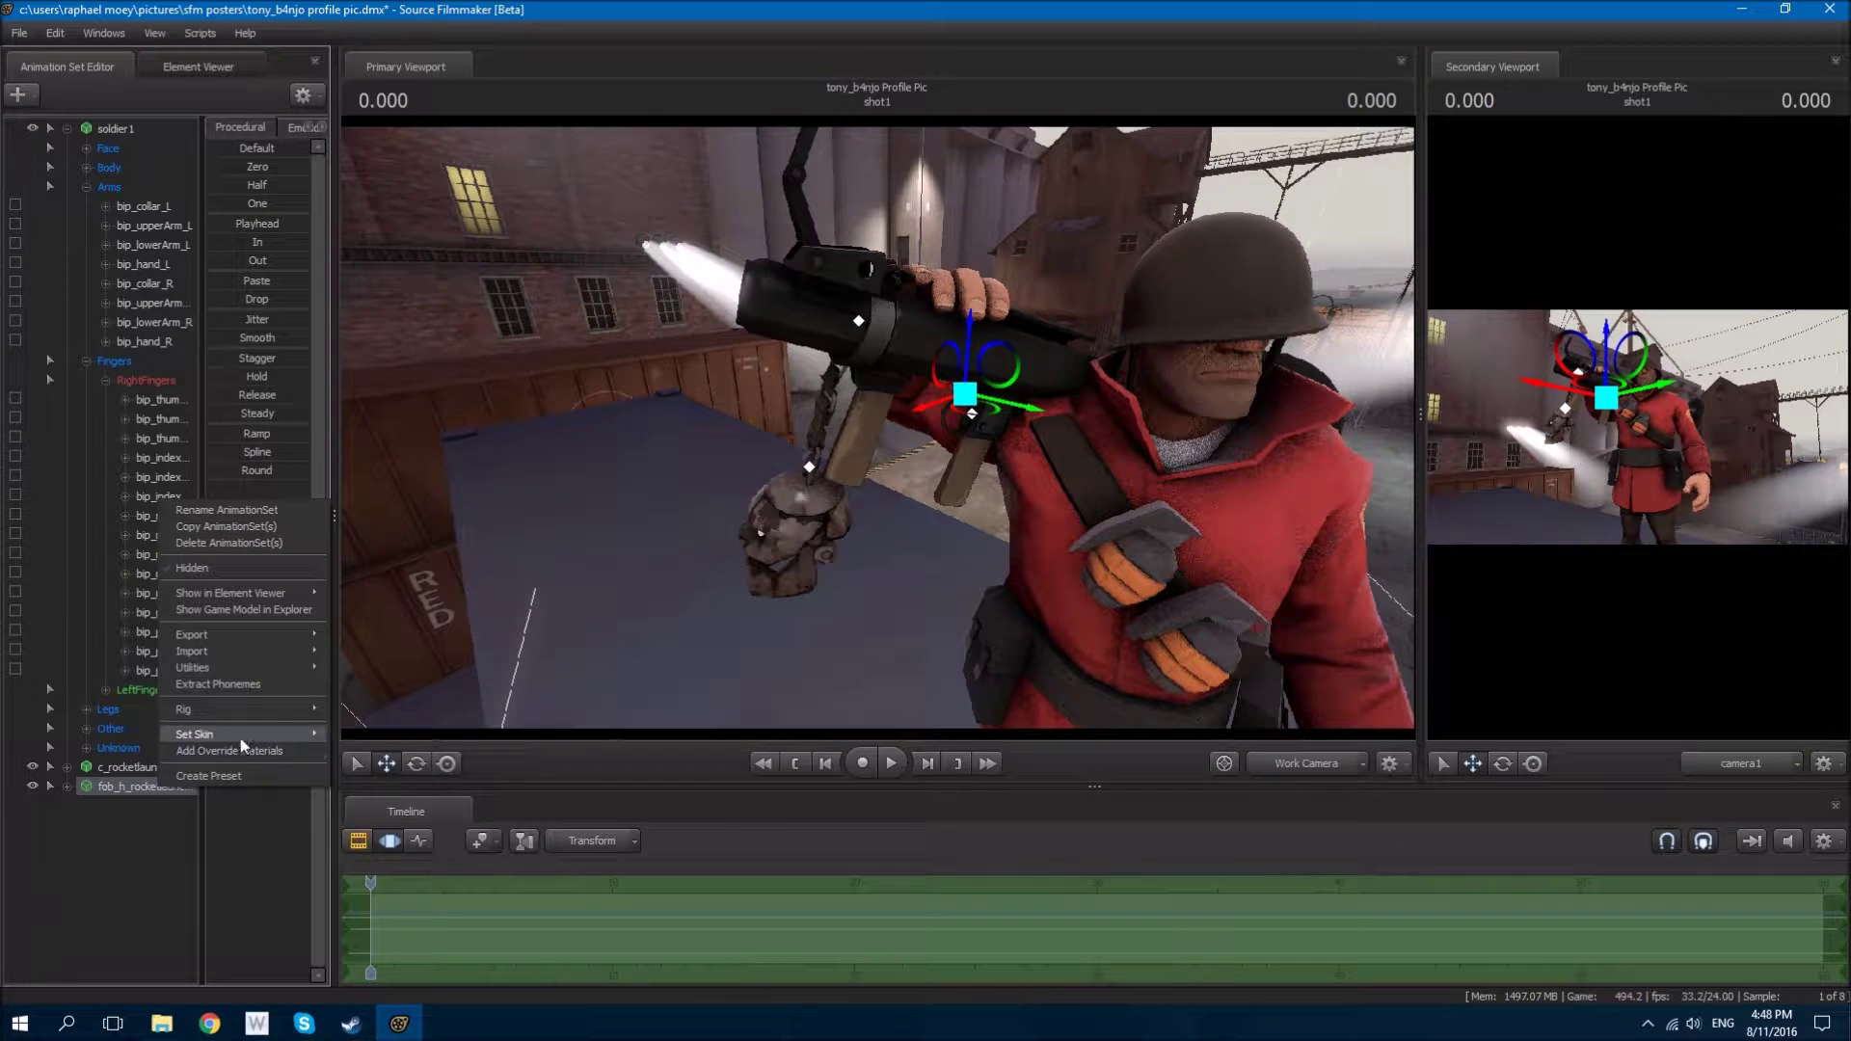
left_click(349, 820)
right_click(154, 787)
left_click(229, 543)
Step: Start adding a new model and look for a botkiller among the rocket models and with the filter "Bot hea"
right_click(125, 813)
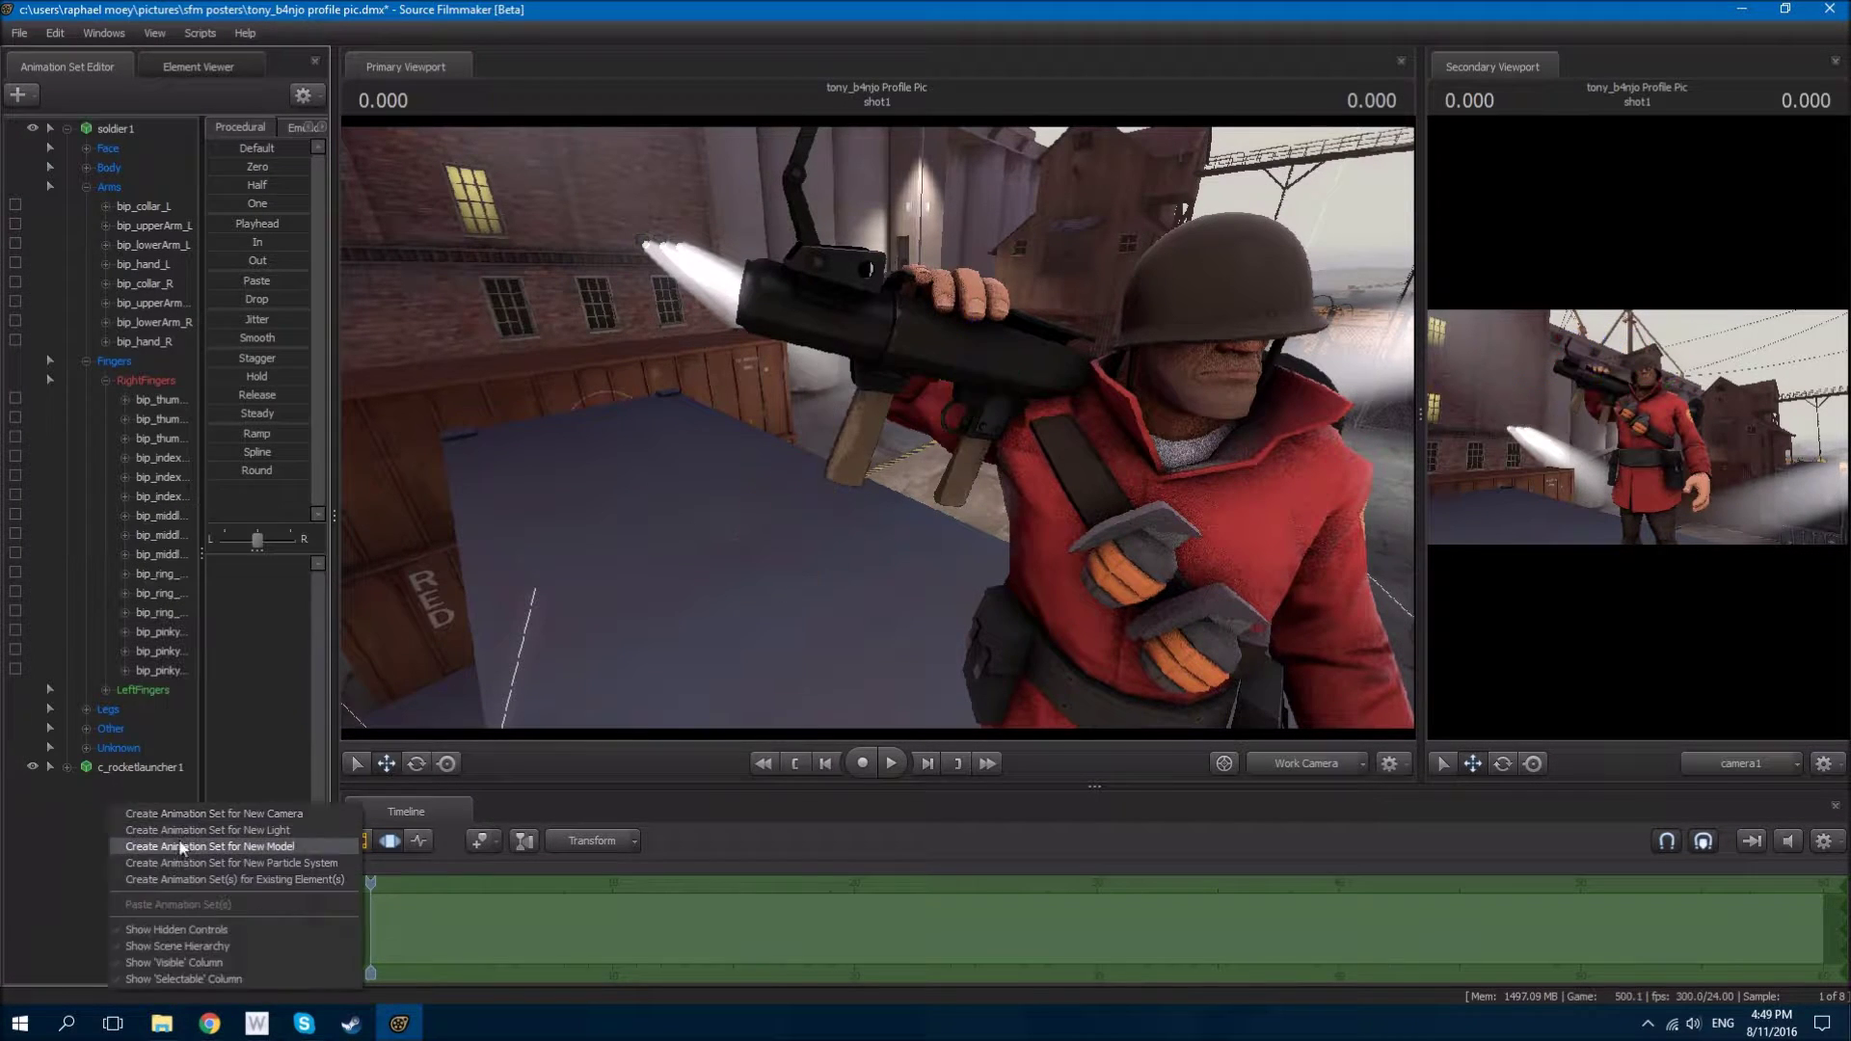
left_click(193, 821)
left_click(794, 556)
scroll(784, 610, "down", 2)
left_click(783, 568)
left_click(776, 570)
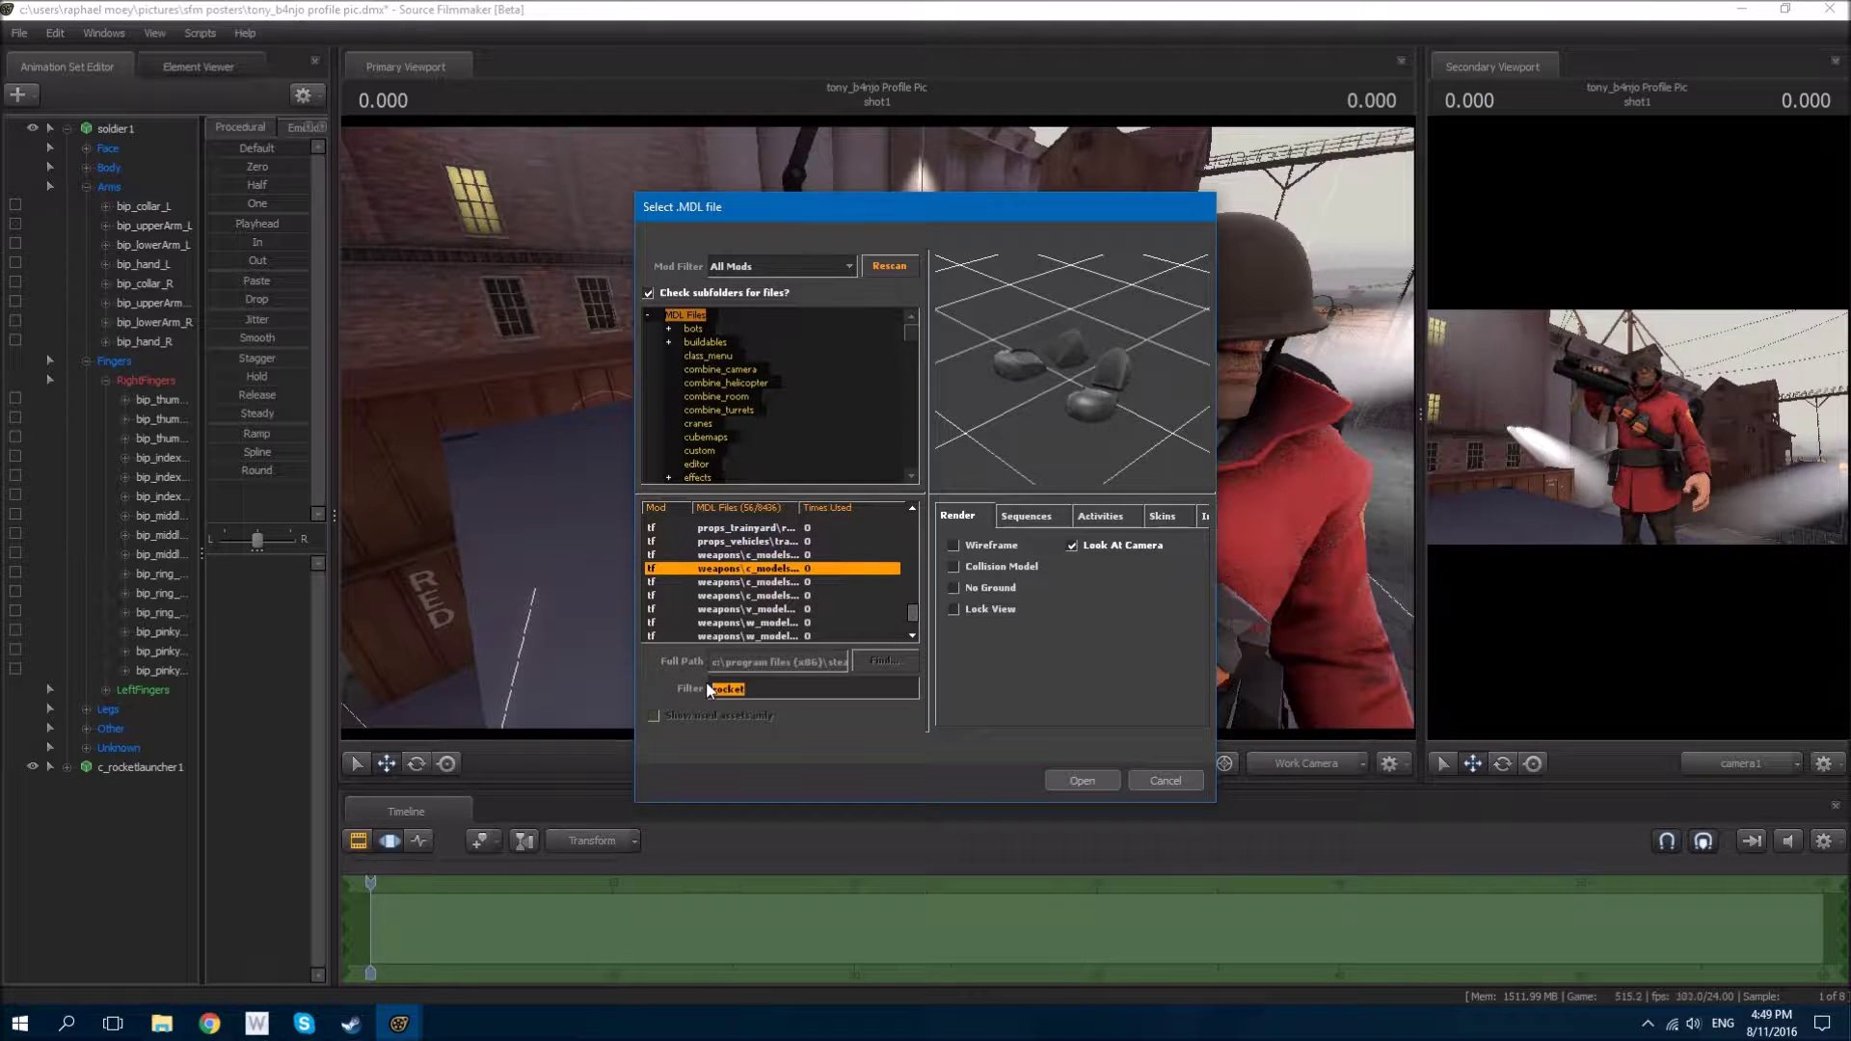
type("Bot hea")
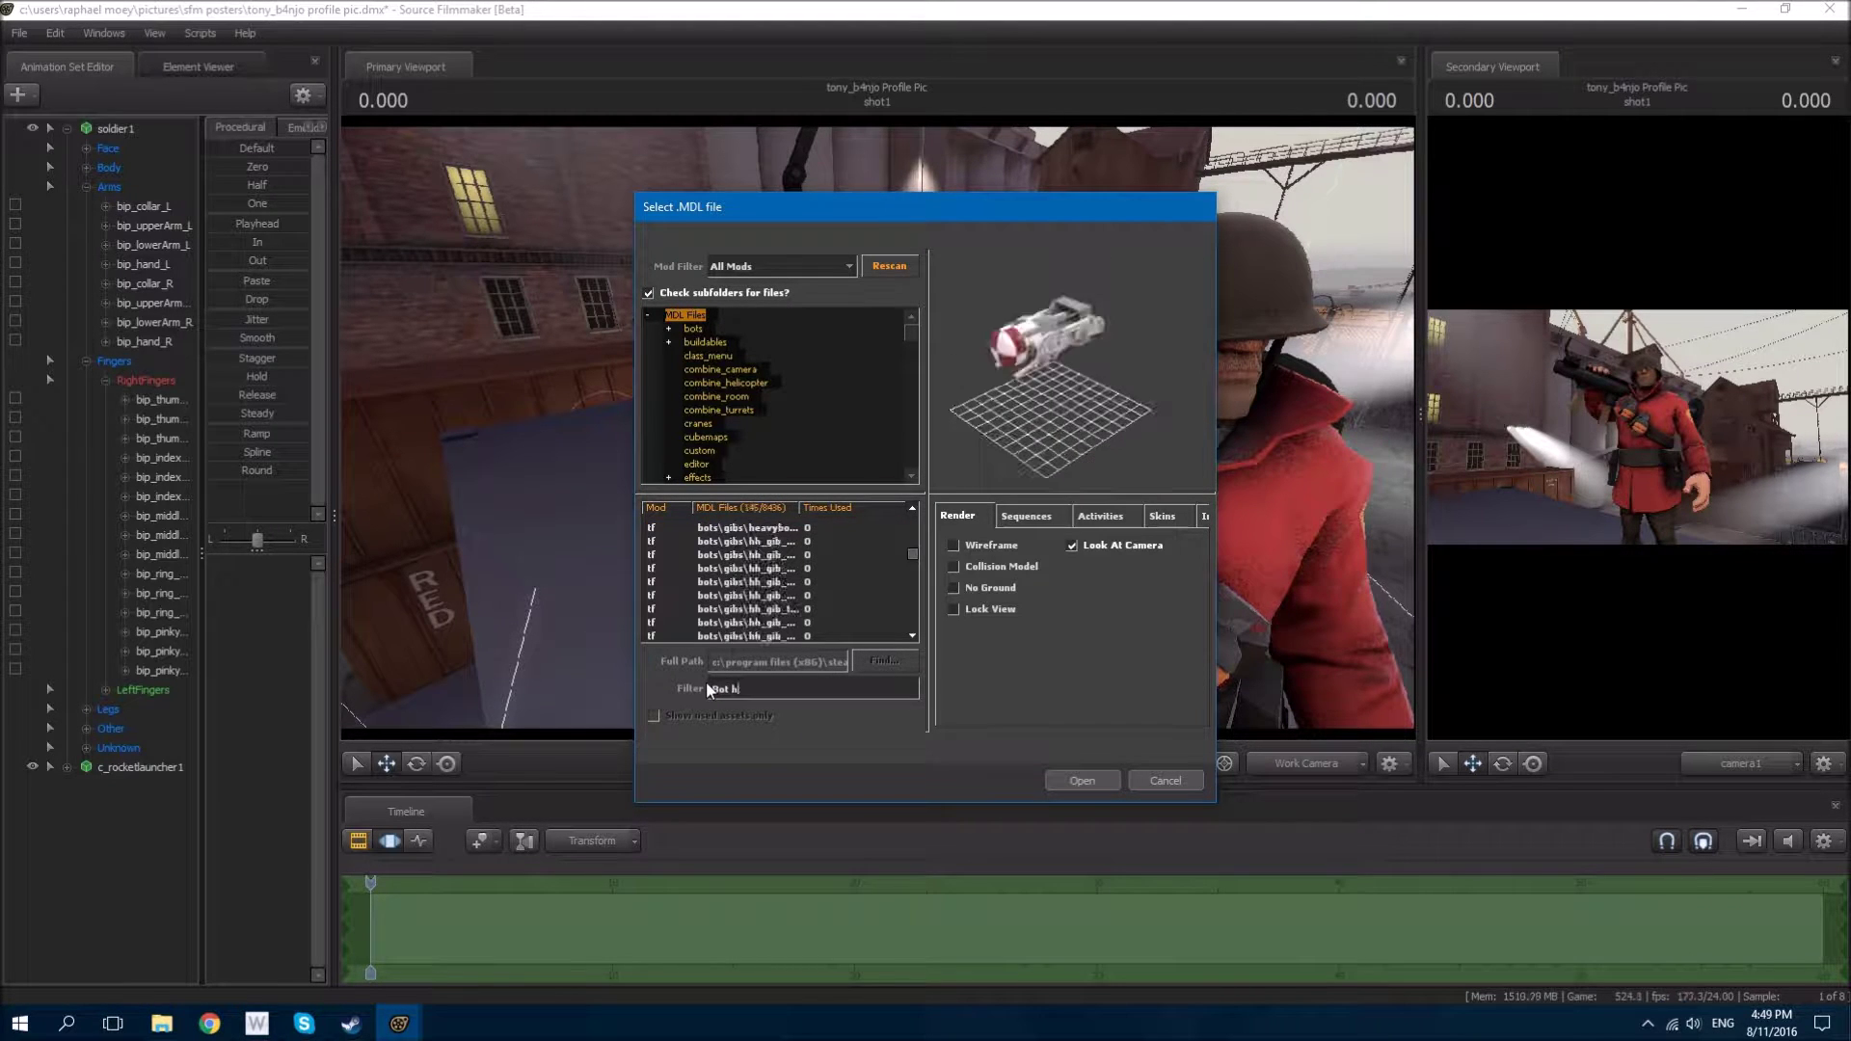
left_click(785, 569)
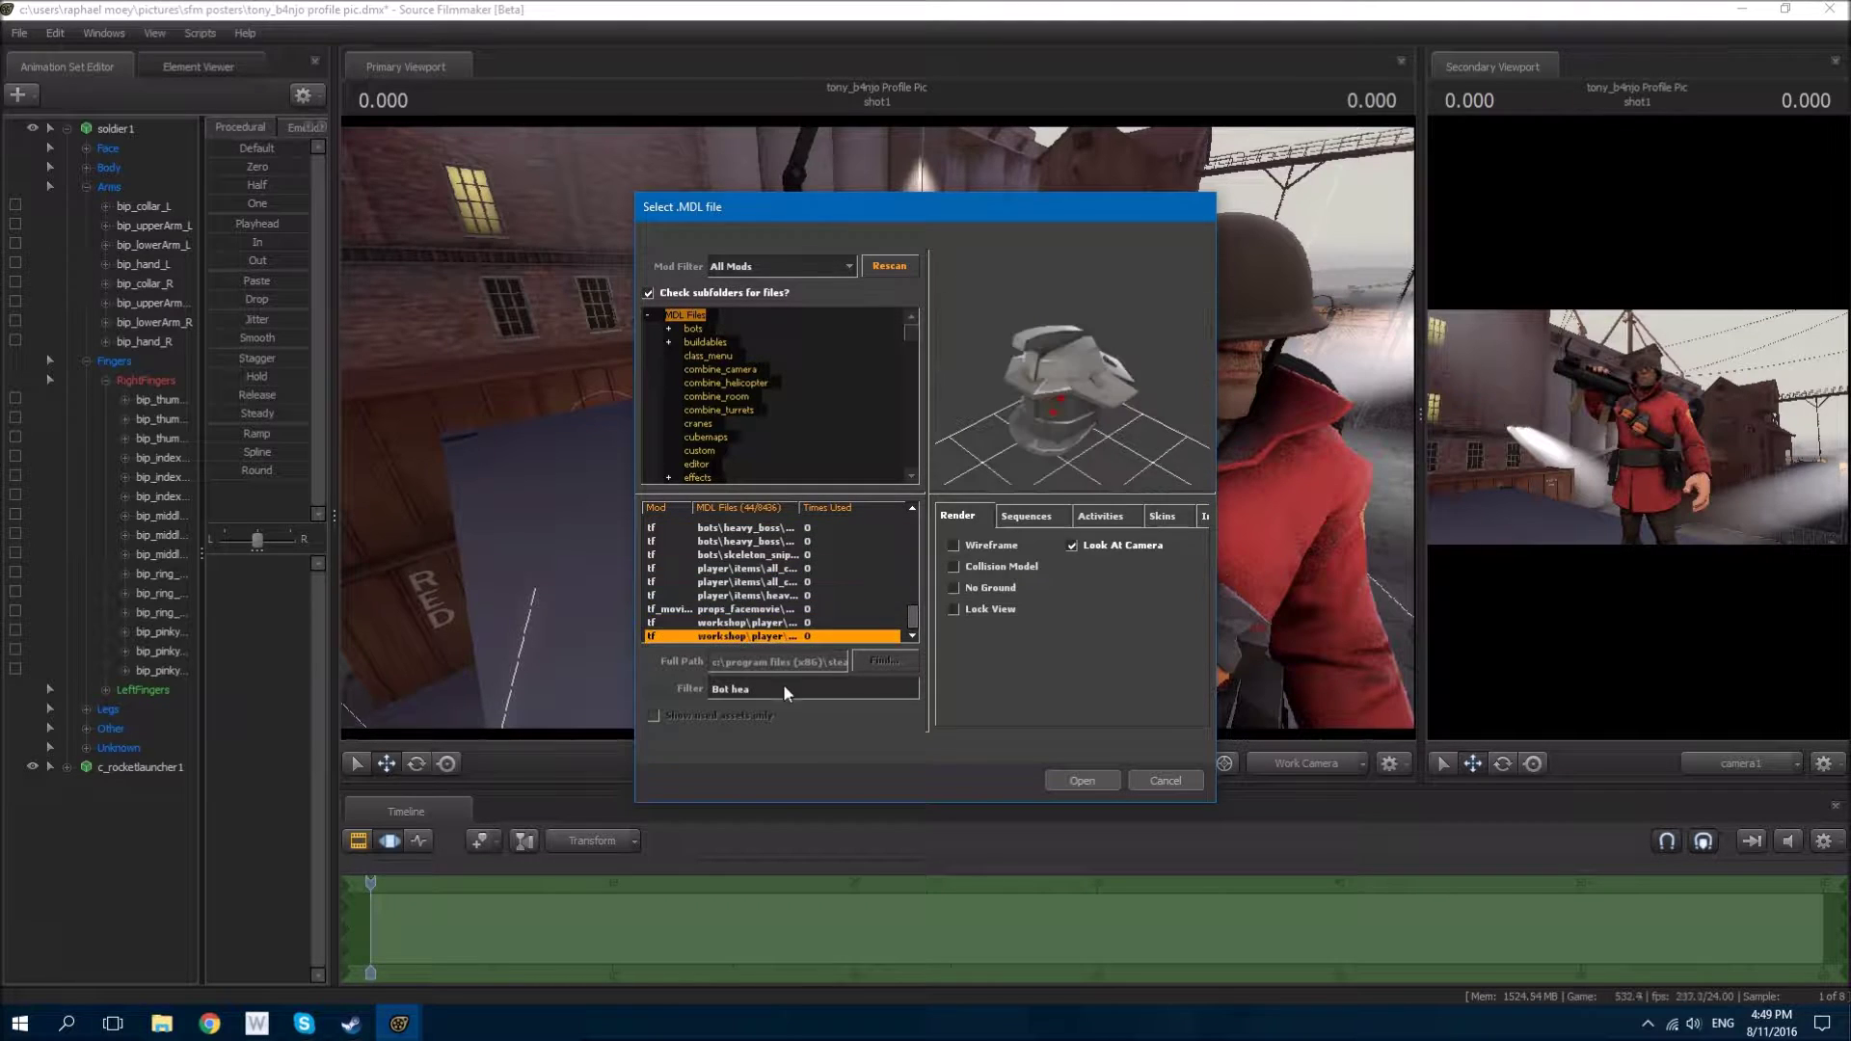
Step: Filter the models by "rocket launcher" and add the diamond-skull botkiller model, picking its skin before opening it
triple_click(783, 687)
type("rocket launcher")
left_click(747, 554)
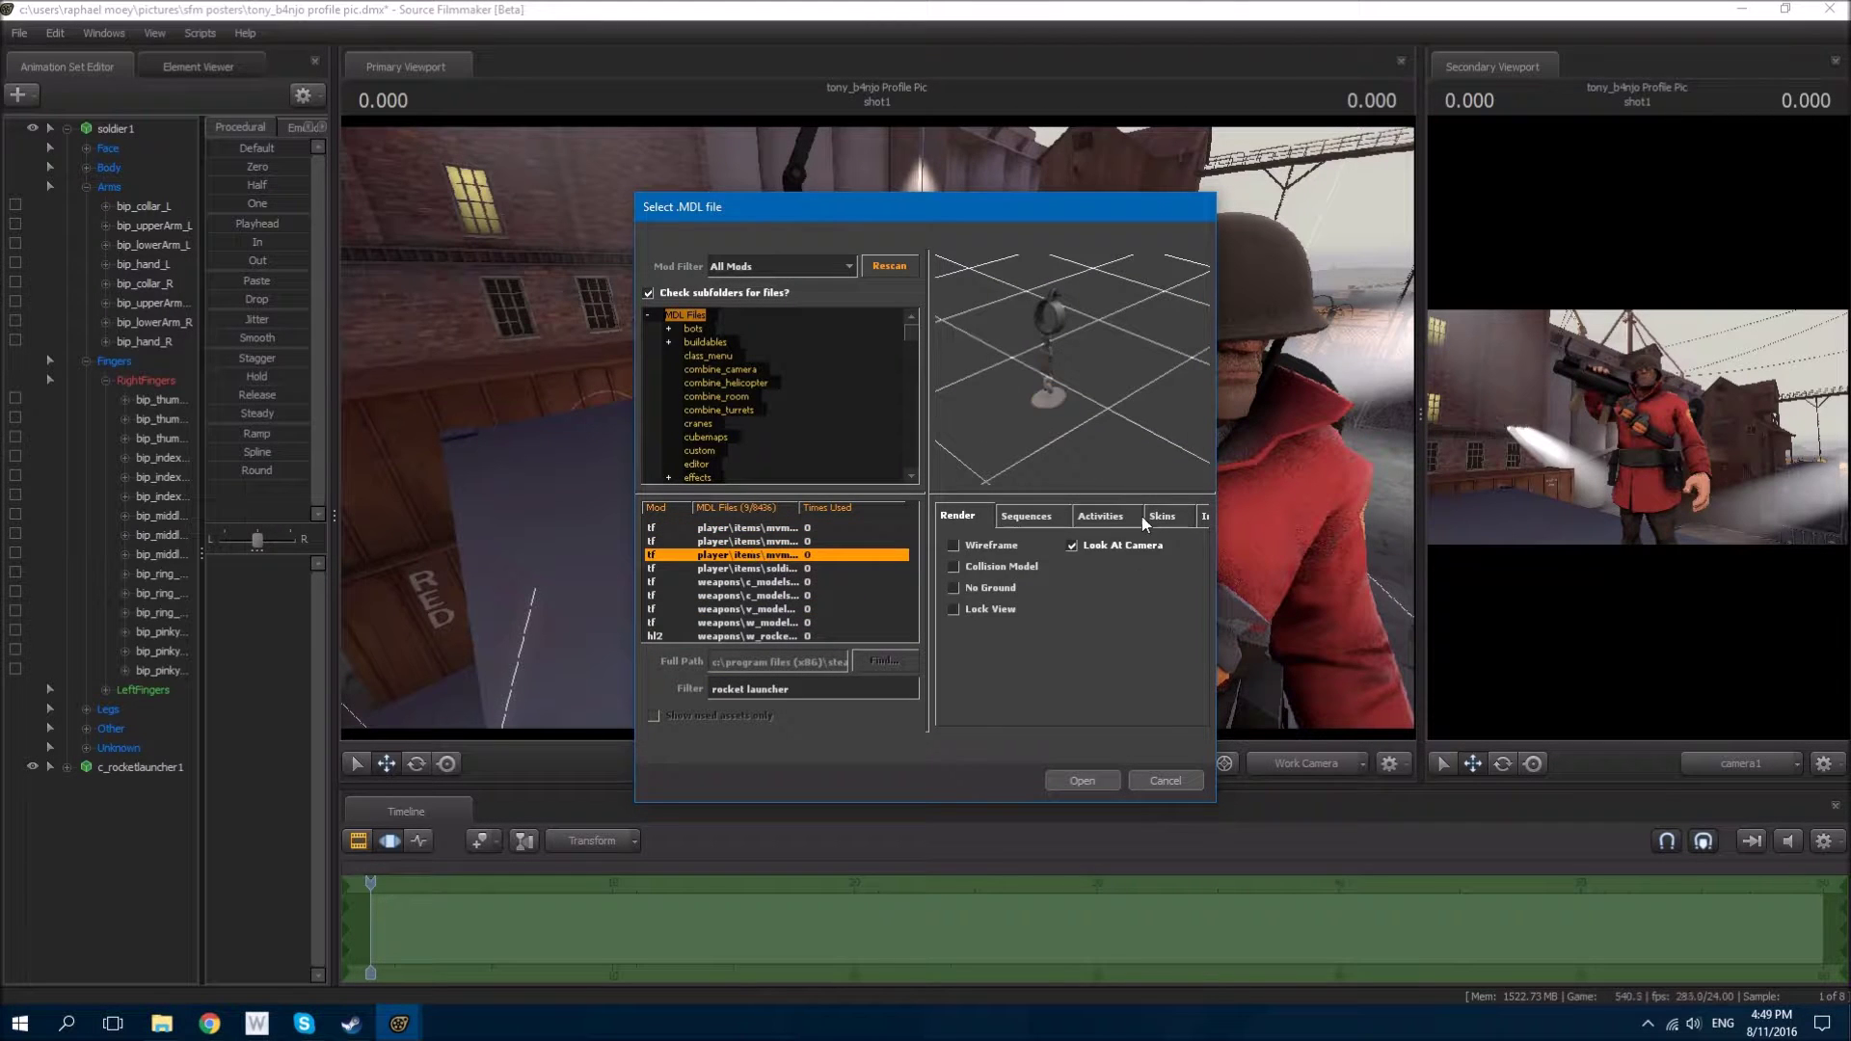
left_click(1161, 516)
left_click(962, 602)
left_click(1082, 780)
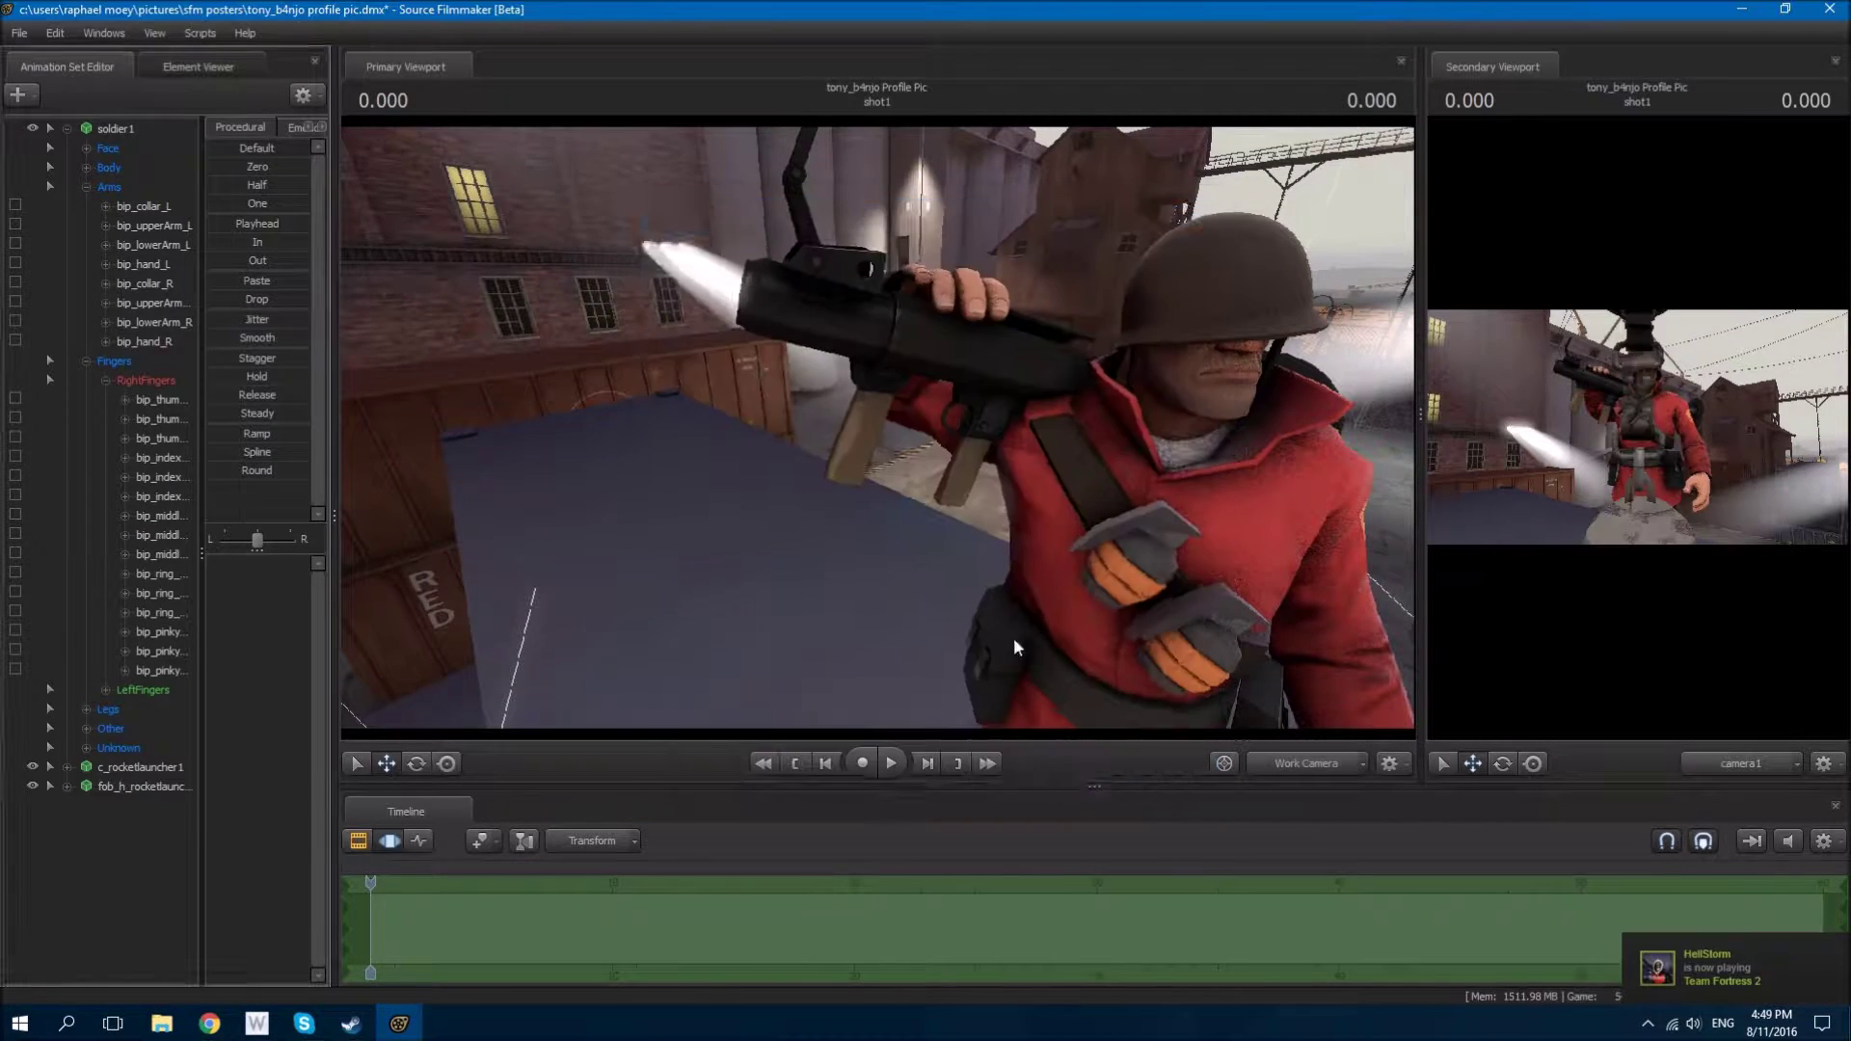
Step: Move the diamond-skull botkiller onto the rocket launcher so the skull hangs below the barrel
left_click_drag(1119, 560, 472, 396)
left_click_drag(772, 405, 635, 391)
key("e")
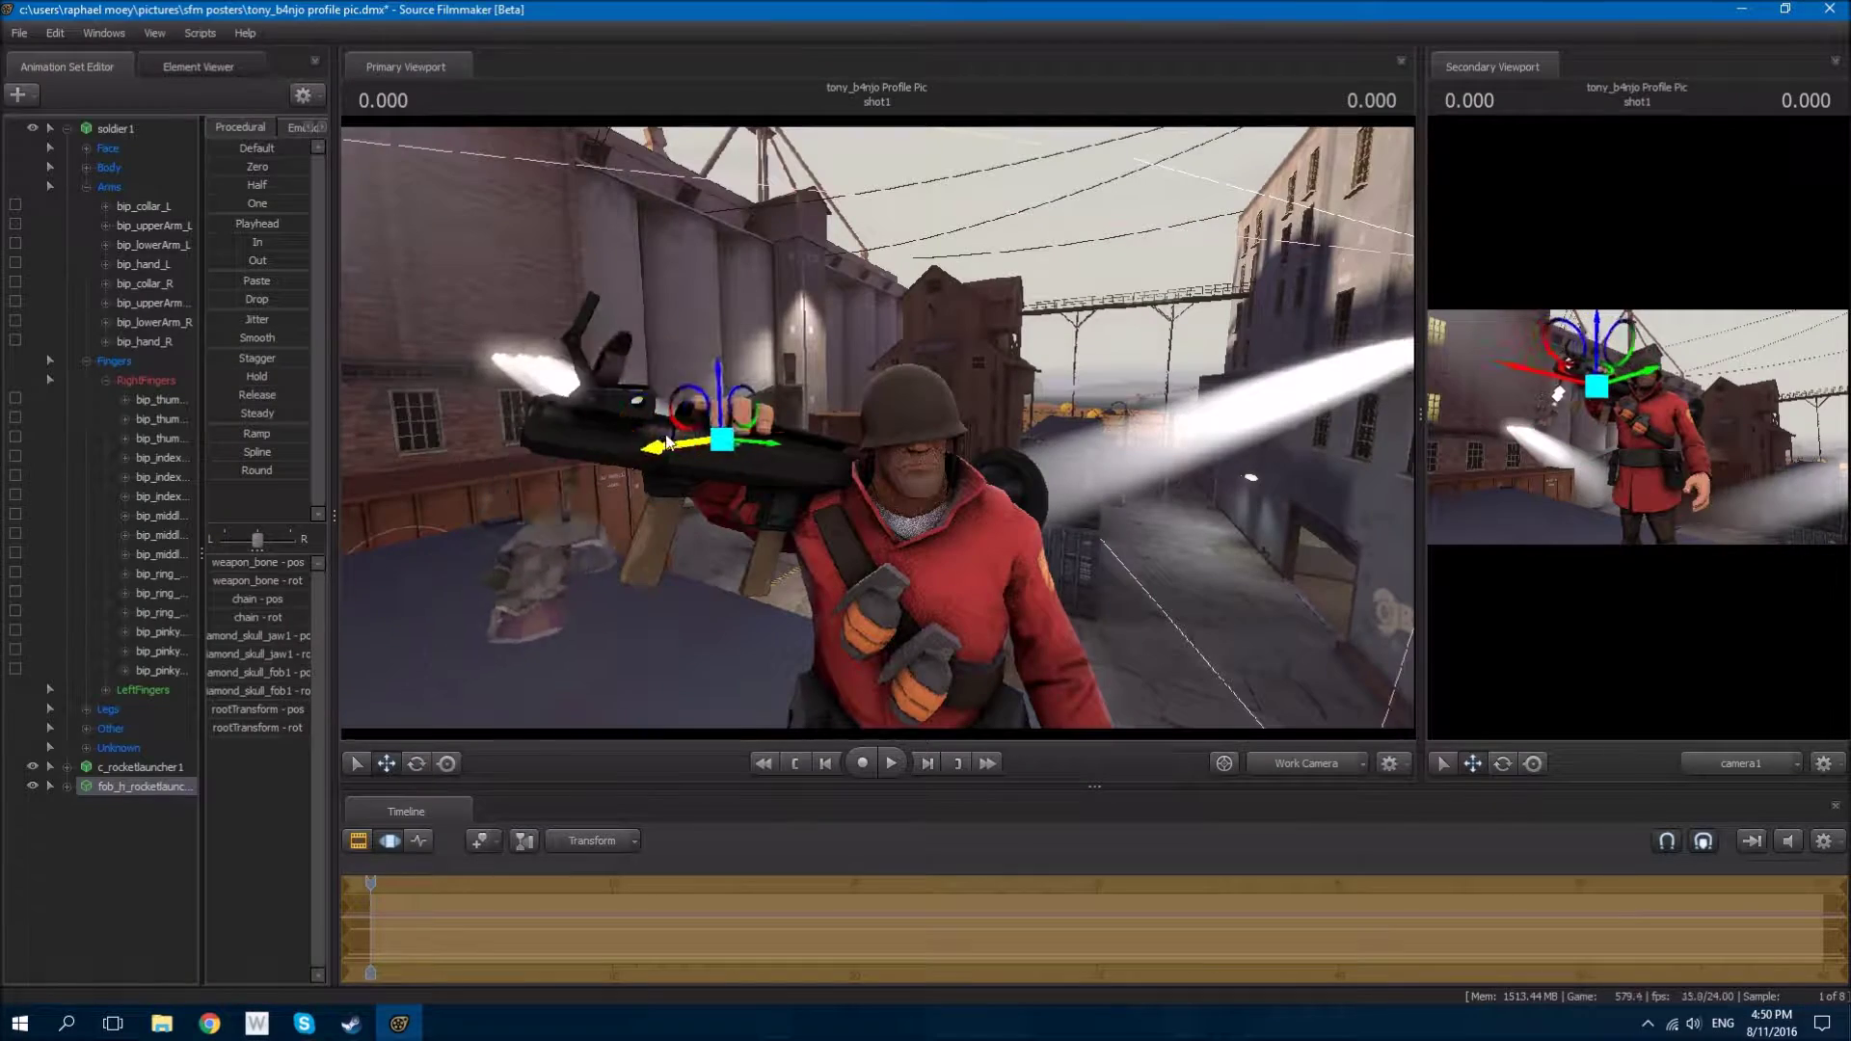
left_click_drag(668, 442, 719, 499)
scroll(718, 498, "up", 5)
left_click_drag(1007, 590, 942, 613)
scroll(942, 613, "up", 5)
scroll(942, 614, "down", 5)
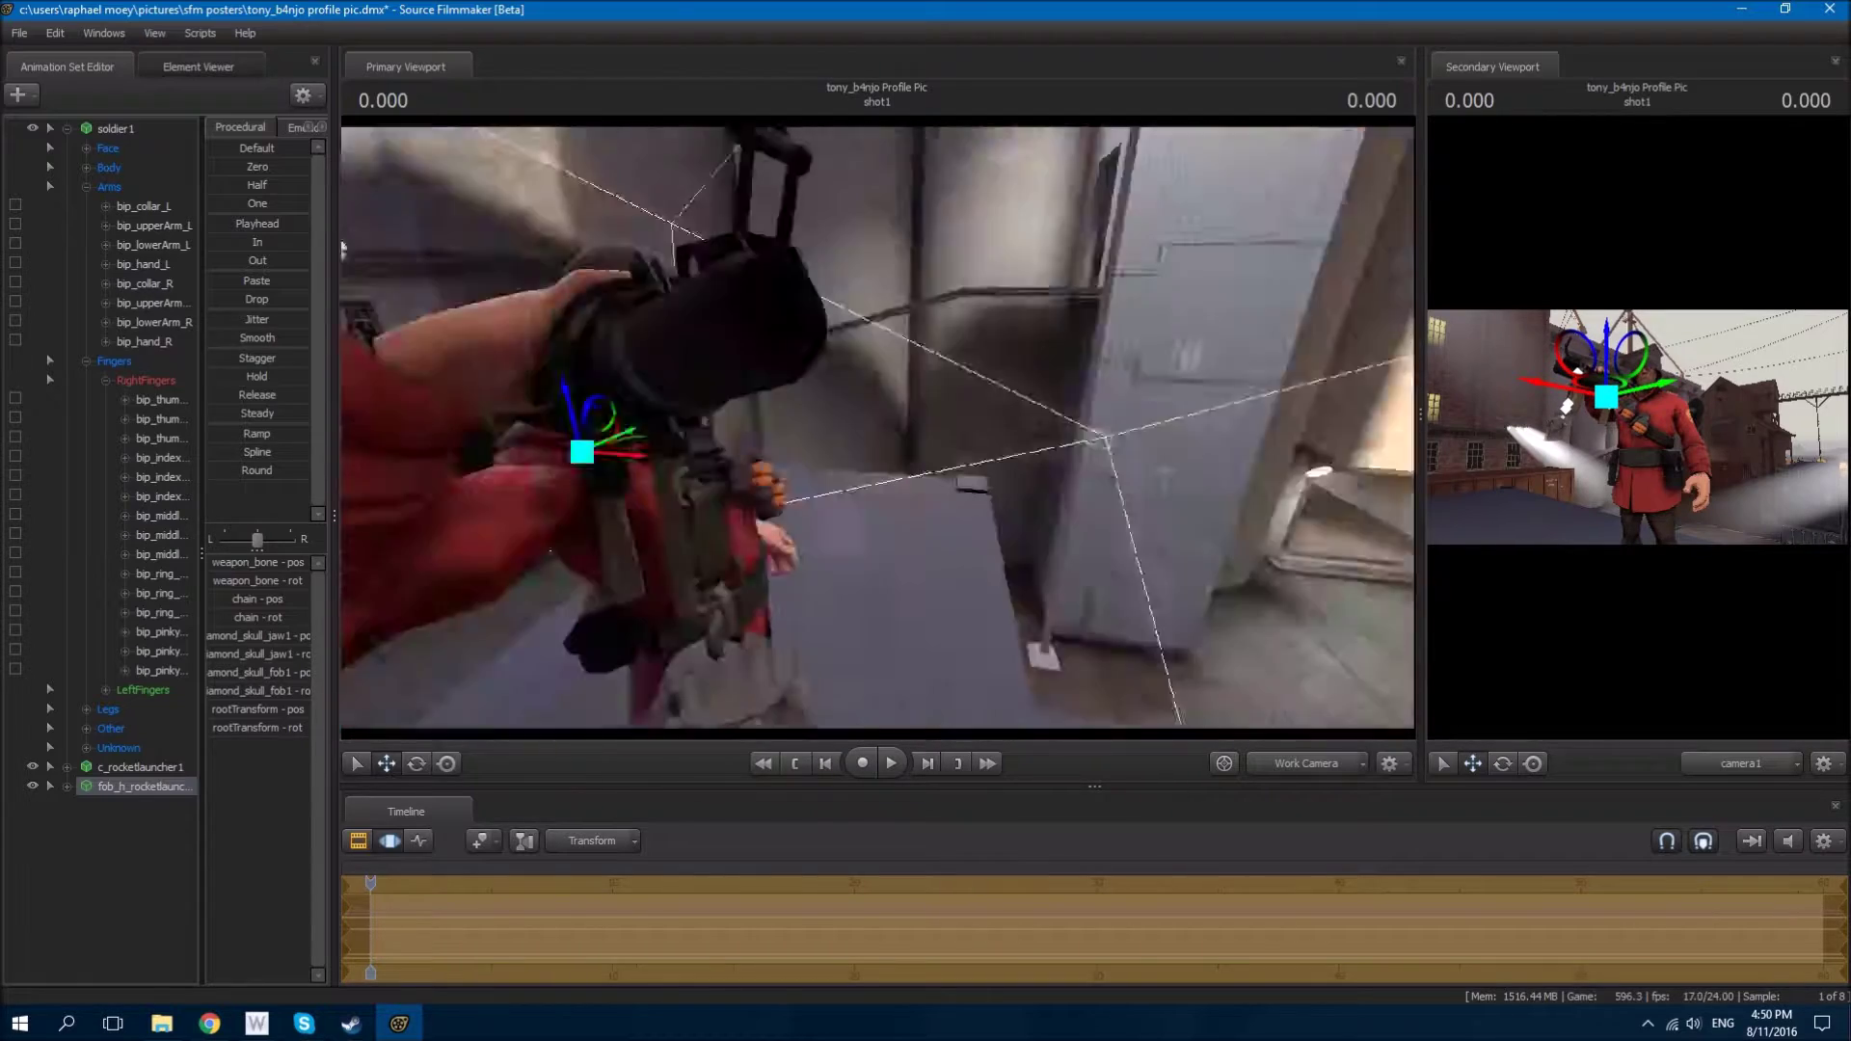
Step: Fine-tune the botkiller's position so its strap wraps around the launcher barrel
right_click(183, 786)
key("Escape")
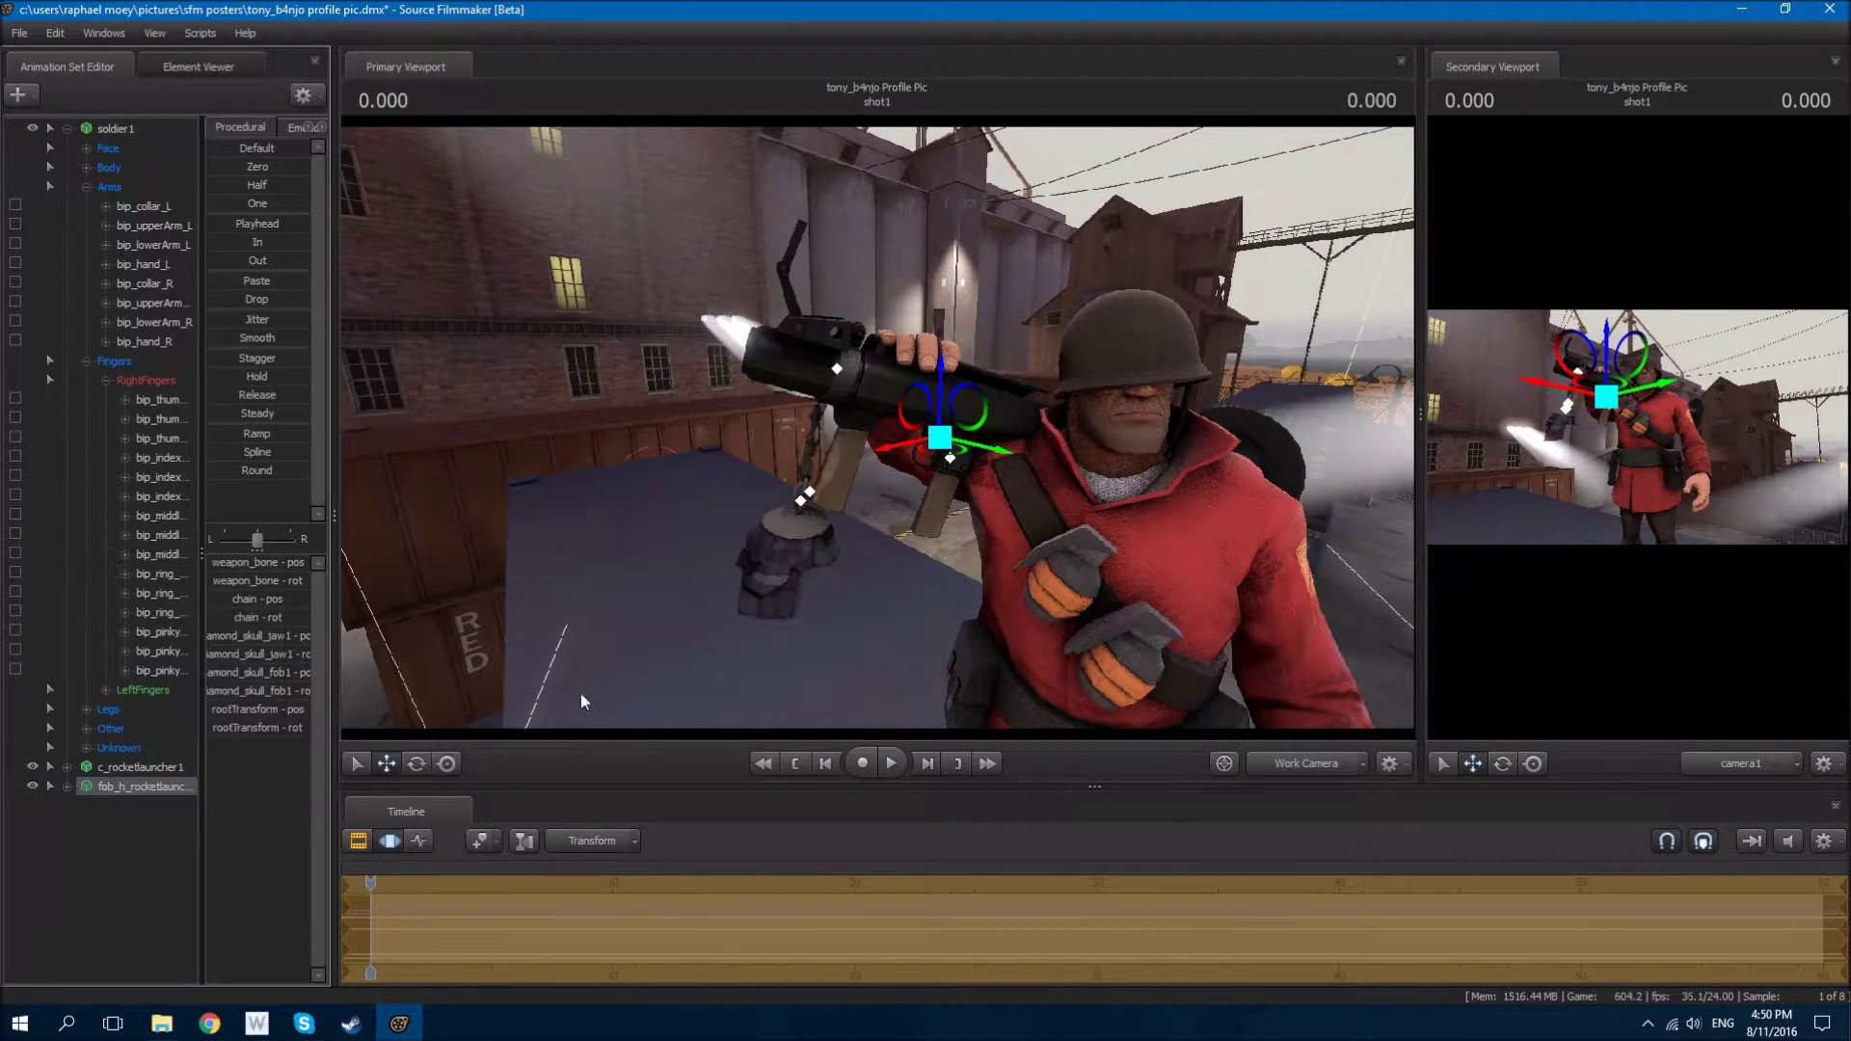
scroll(1022, 487, "up", 5)
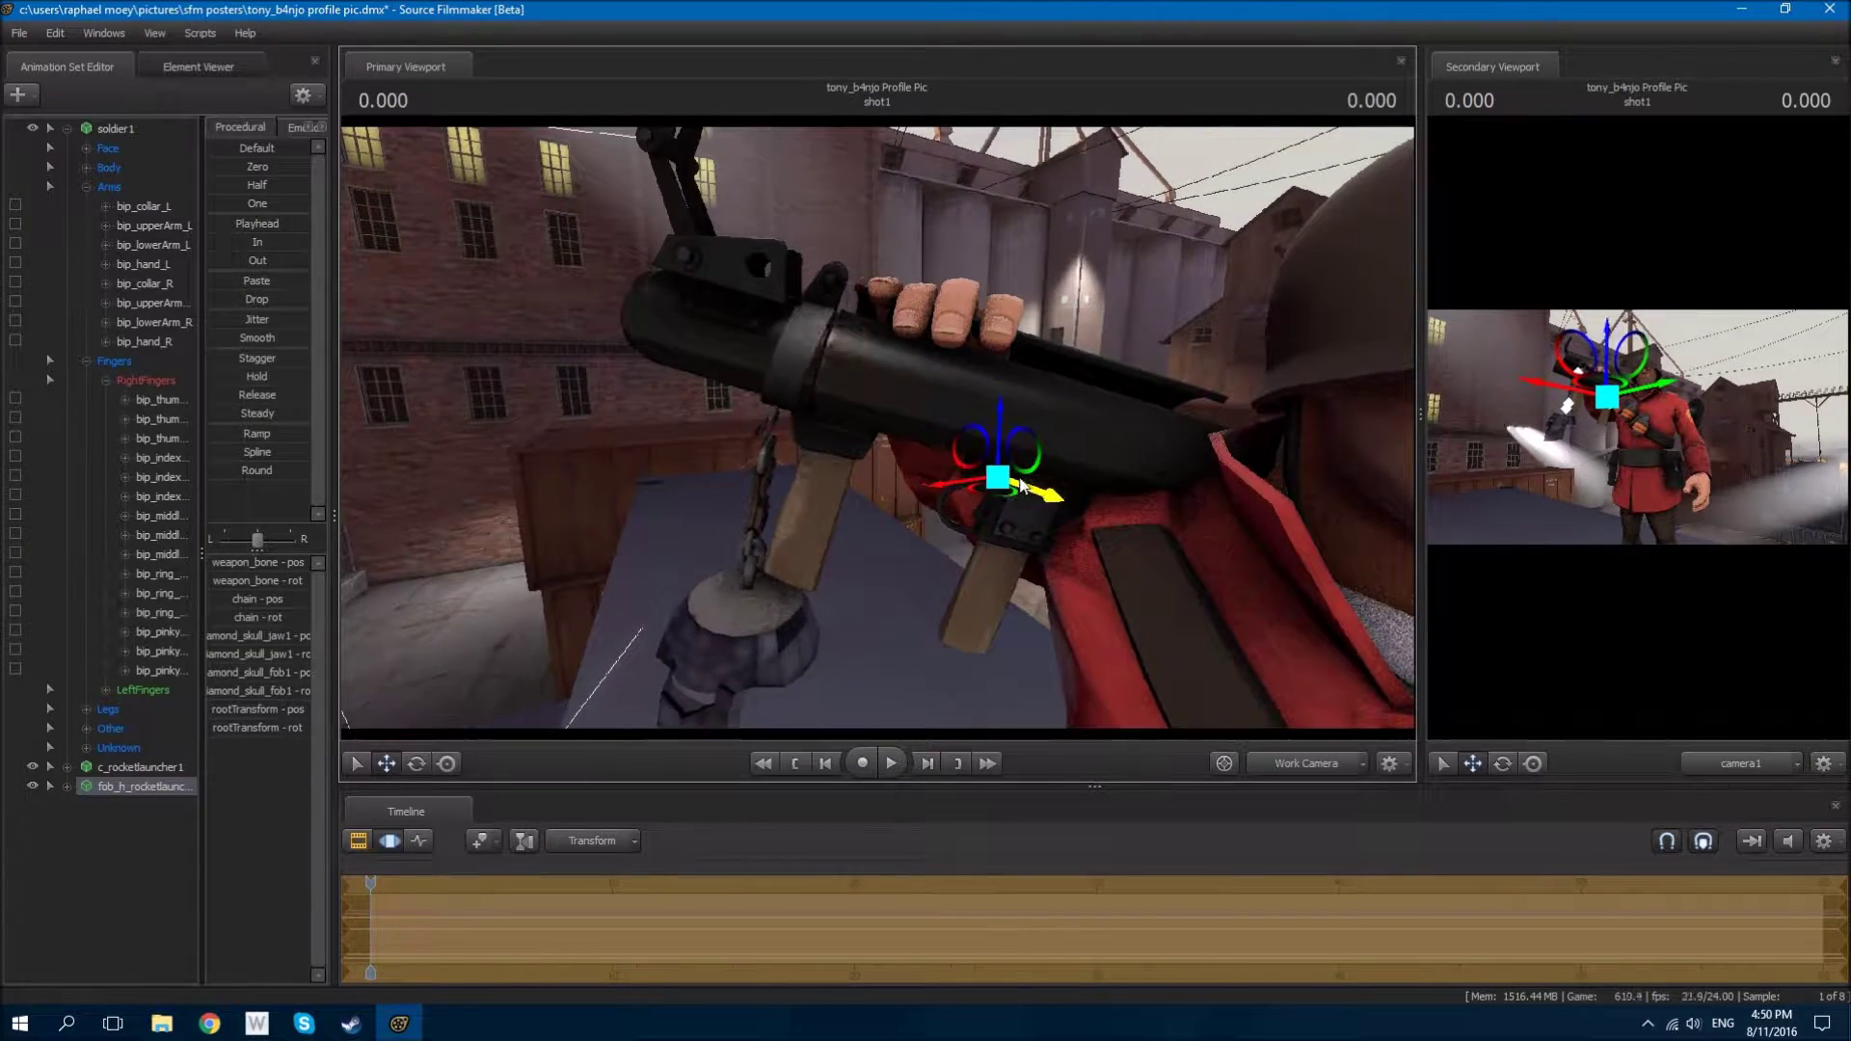
left_click_drag(1022, 487, 878, 433)
scroll(462, 538, "down", 5)
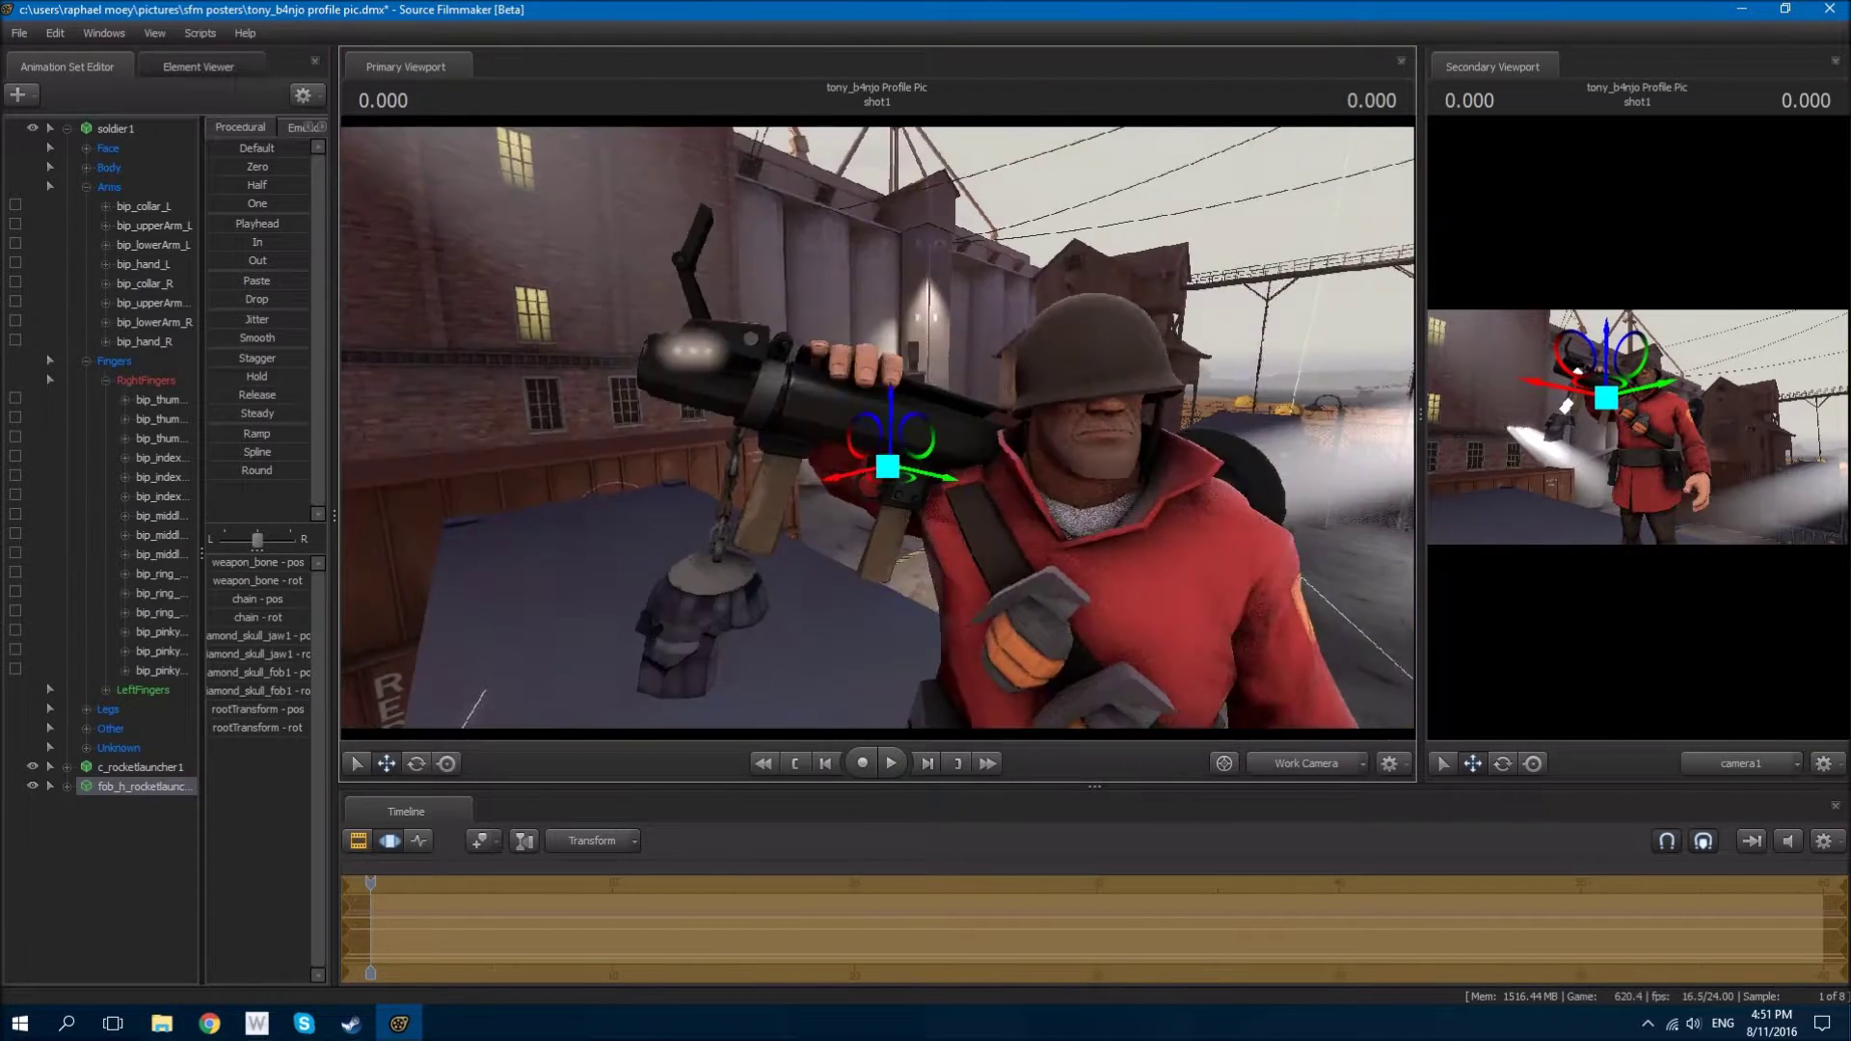
Step: Collapse the soldier's bone groups and attach the braided beard item to him, searching the items for "bra"
left_click(85, 360)
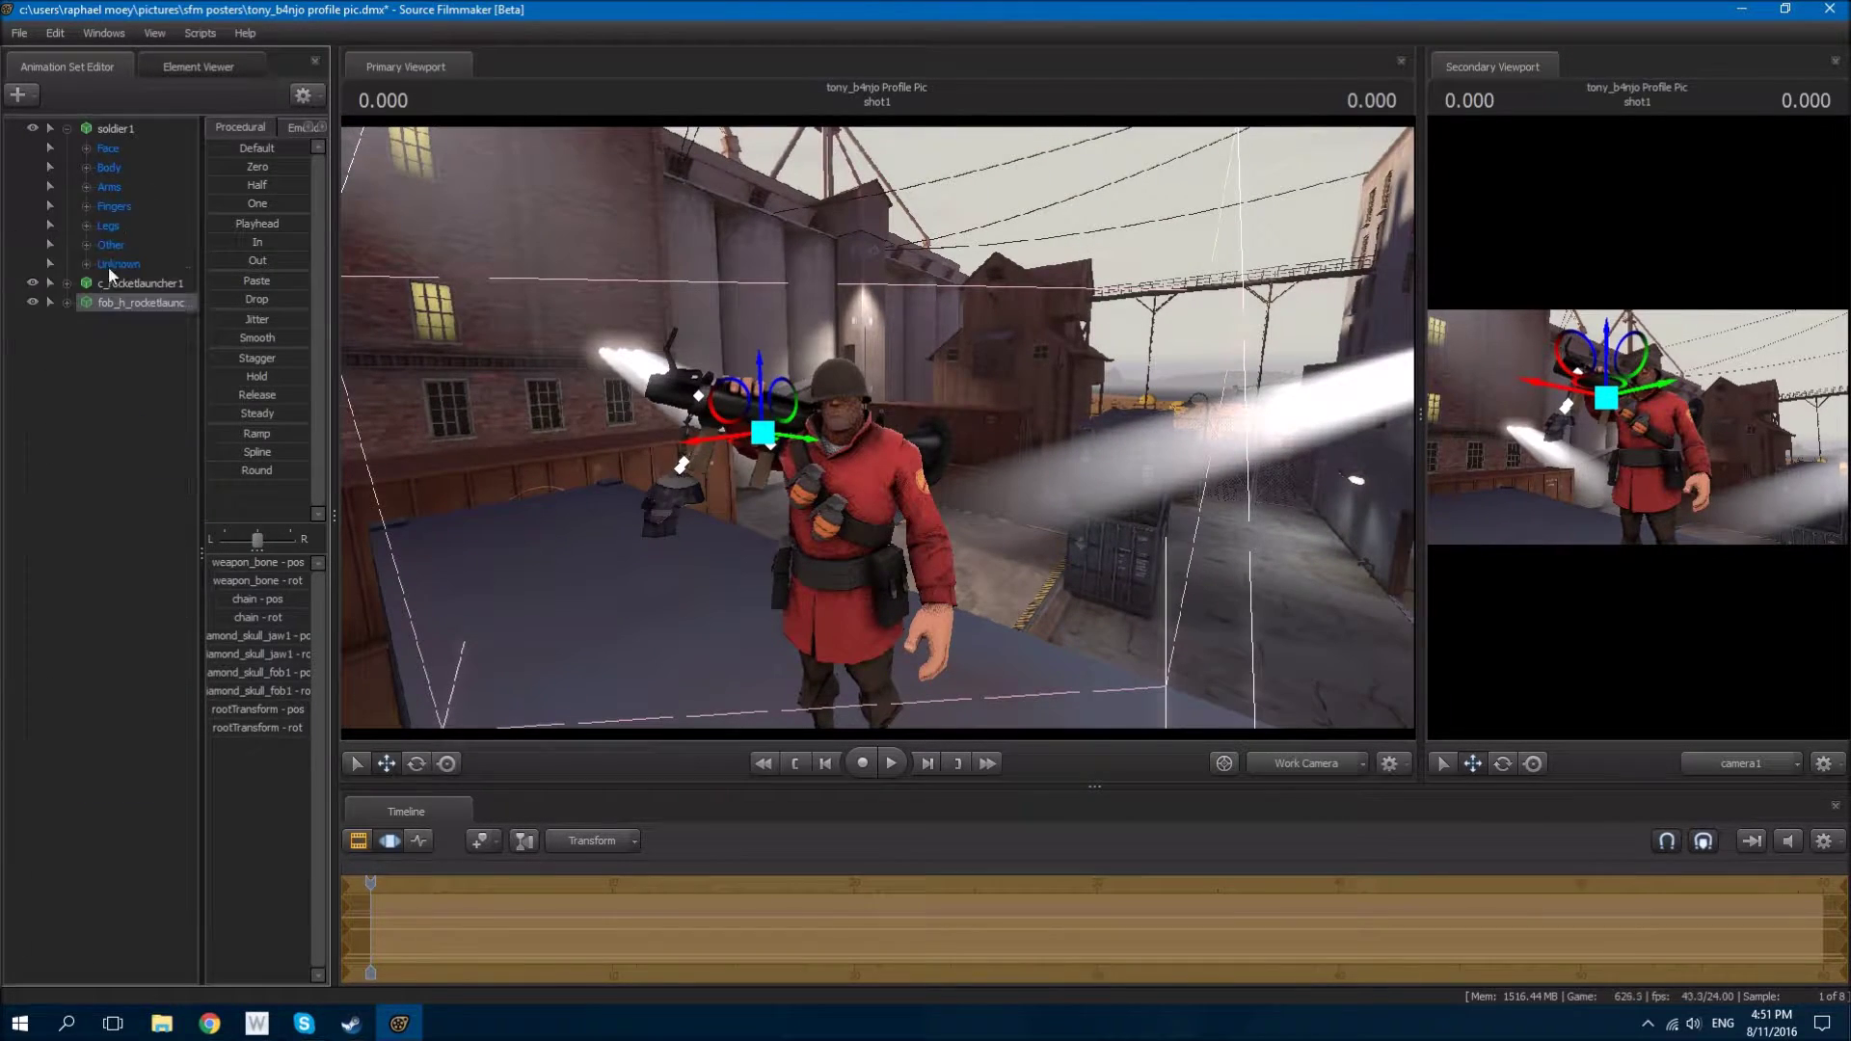
double_click(114, 128)
right_click(113, 129)
left_click(144, 241)
type("bra")
left_click(832, 454)
left_click(937, 611)
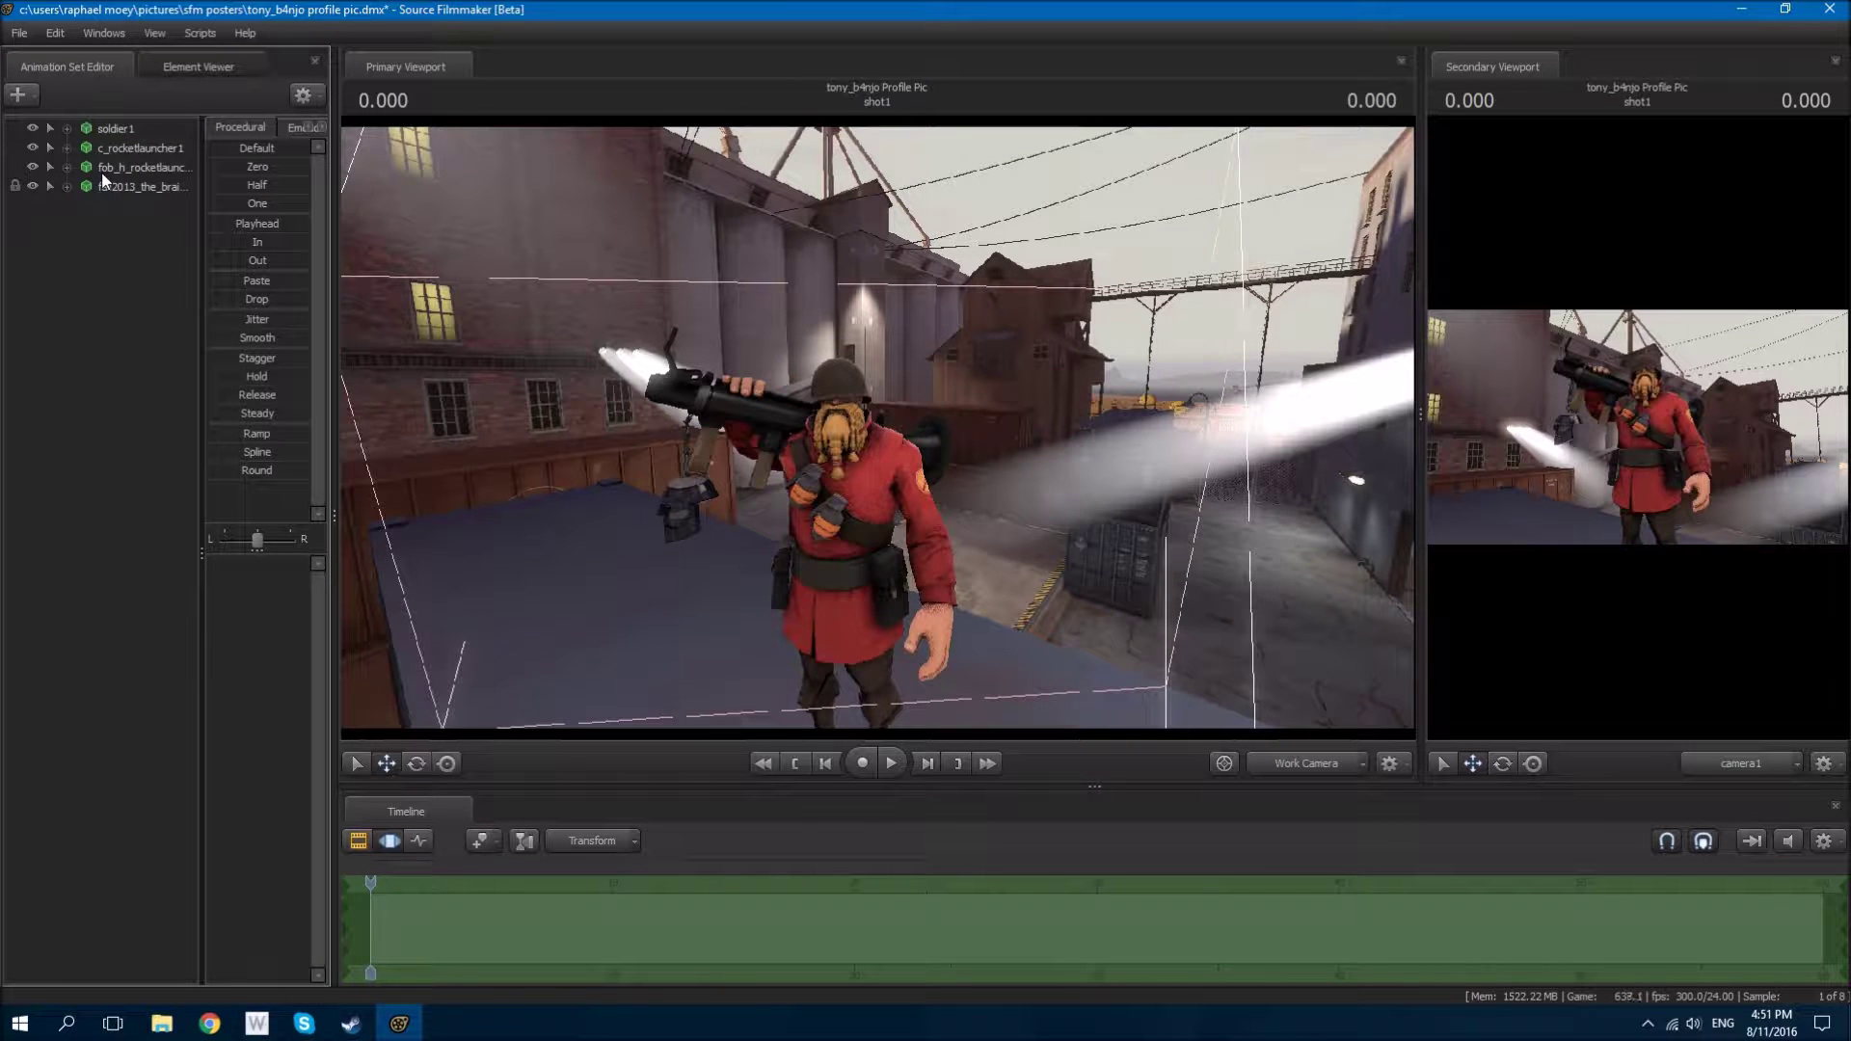
Step: Attach the Antarctic Parka item to the soldier
right_click(111, 128)
left_click(245, 403)
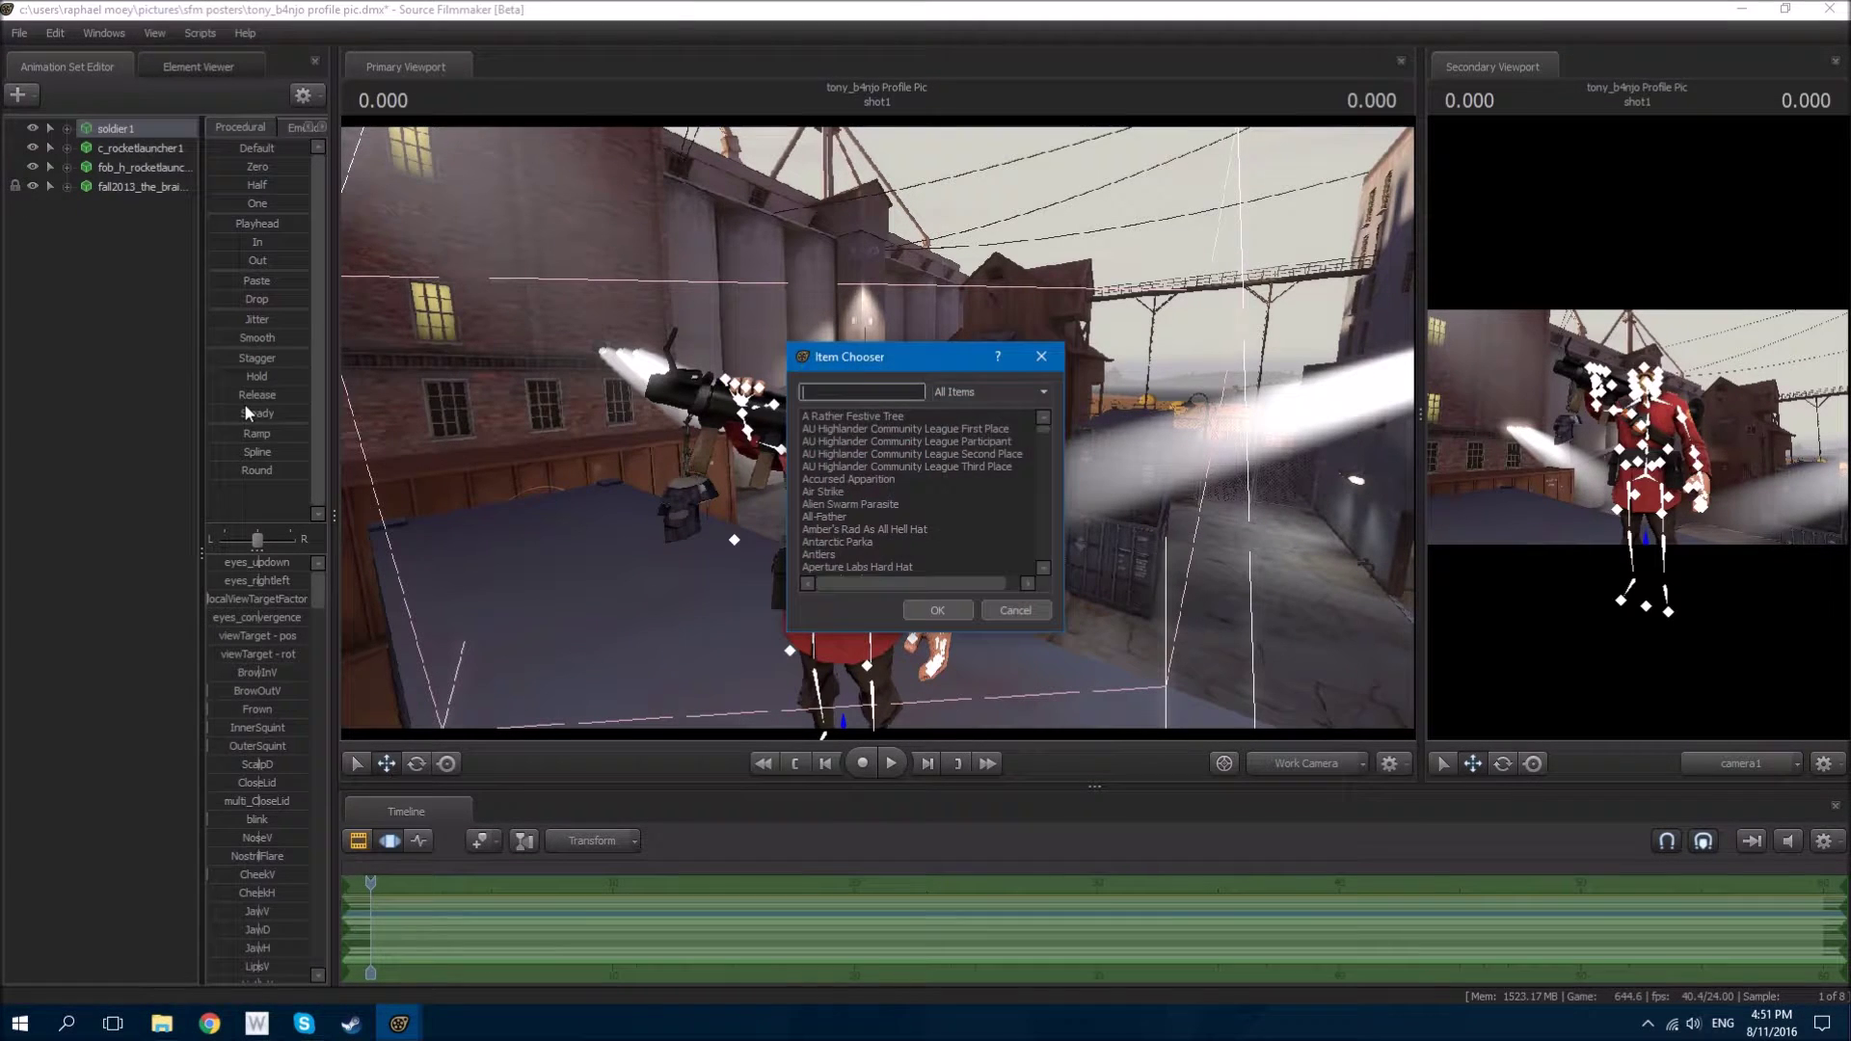
double_click(805, 417)
Step: Attach the horned samurai helmet item to the soldier, searching the items for "killer"
right_click(114, 128)
left_click(209, 390)
type("killer")
left_click(834, 492)
left_click(937, 610)
left_click(149, 408)
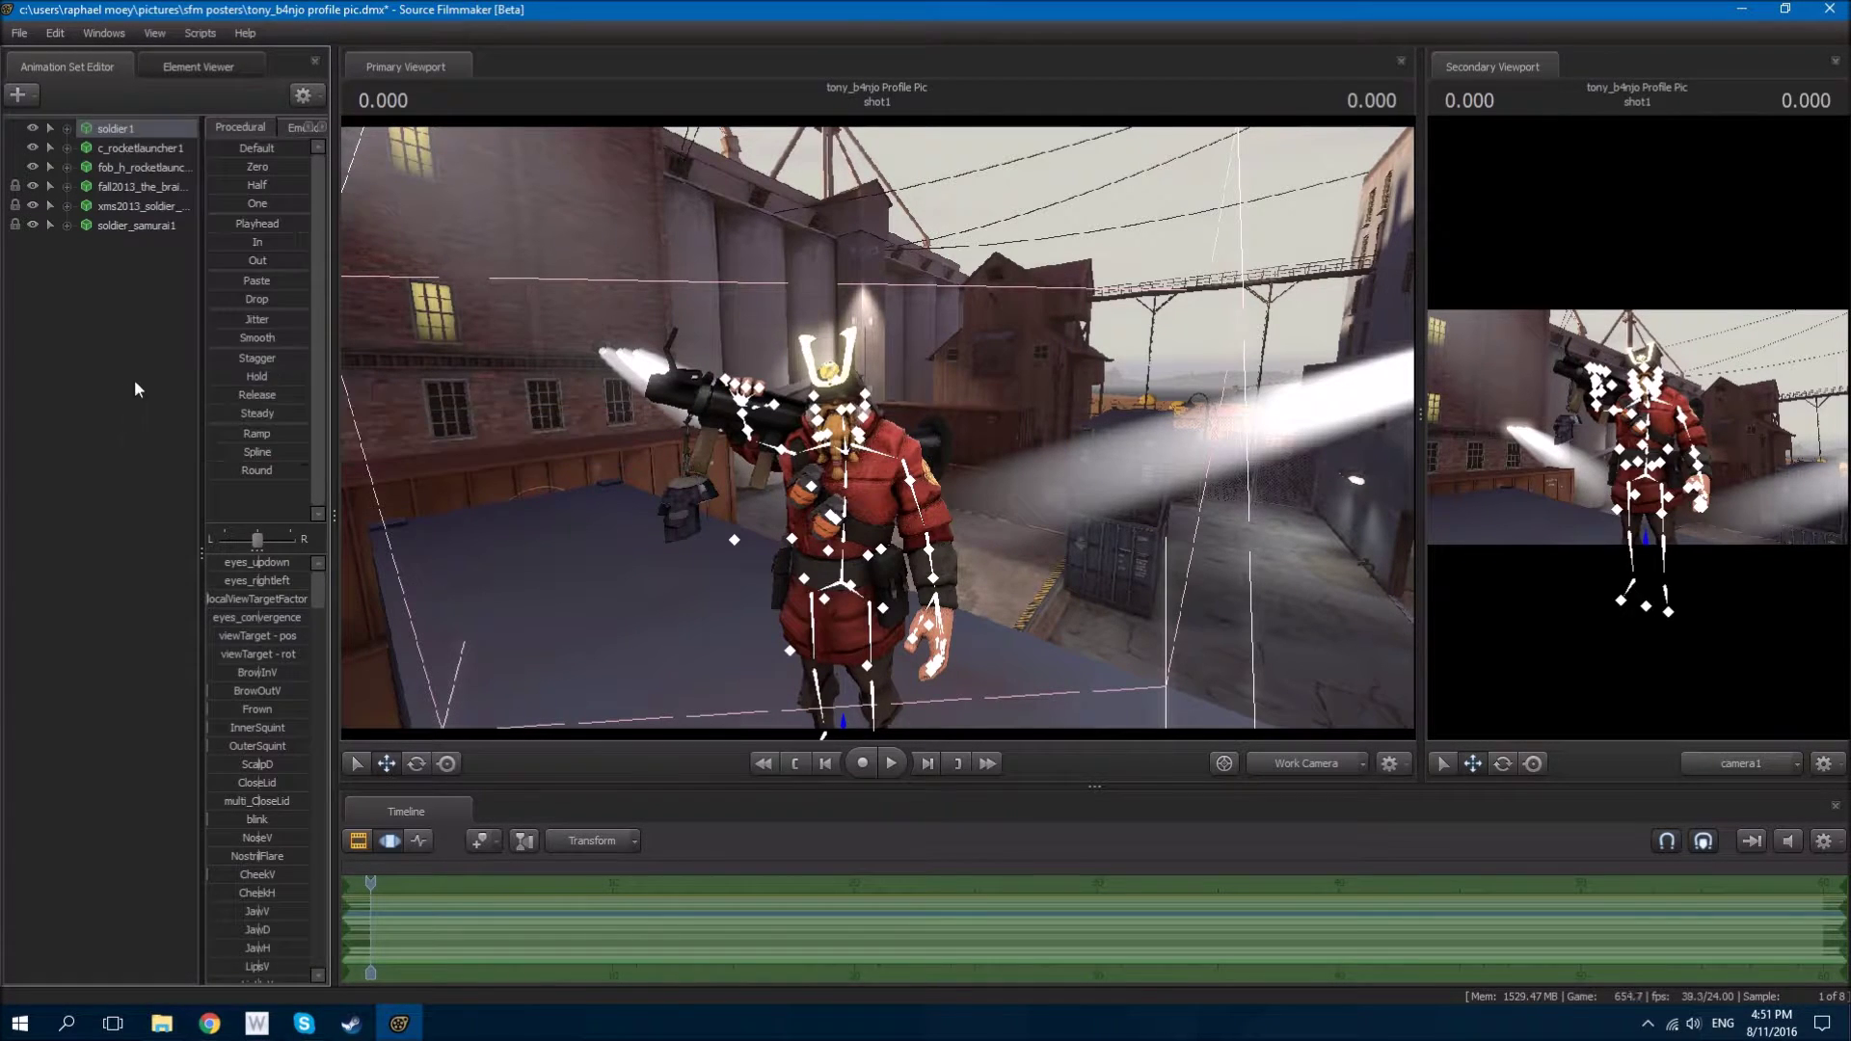
Step: Expand the soldier's right arm and finger bones and adjust the rotation of the right pinky's base joint
left_click_drag(1253, 674, 868, 482)
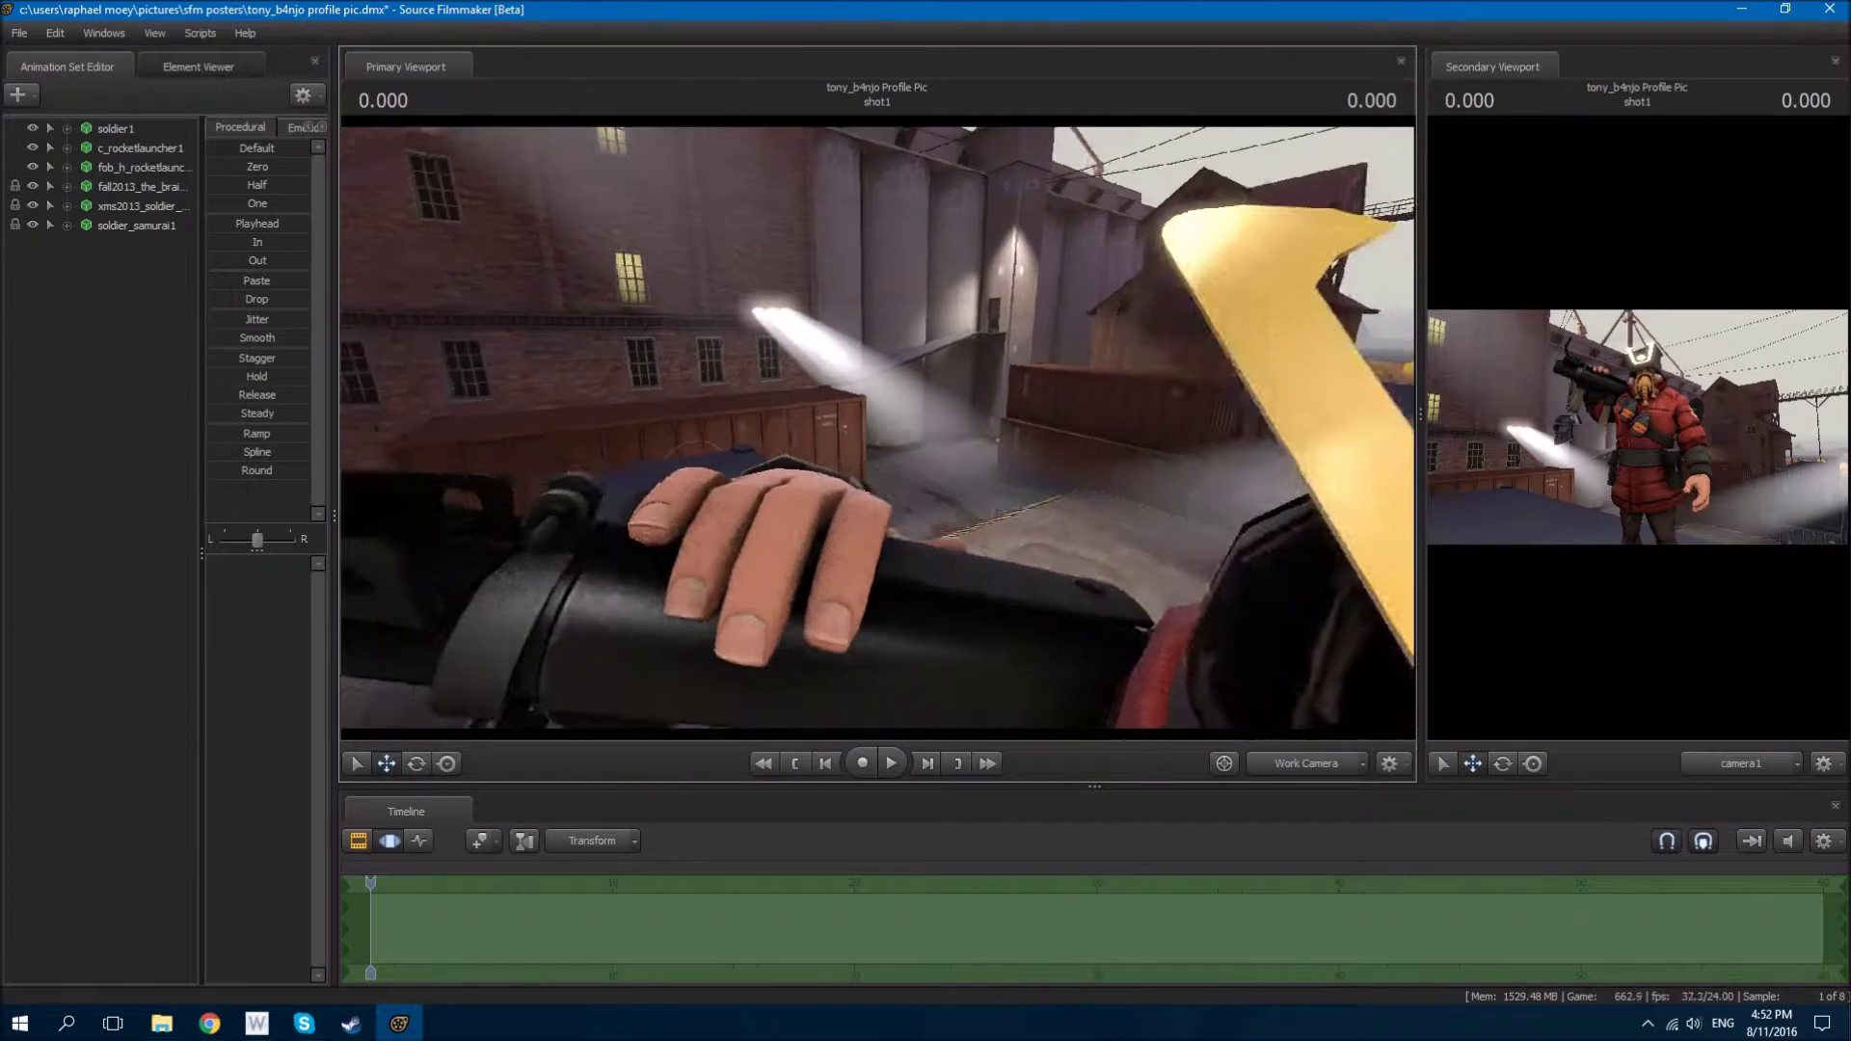
left_click(50, 128)
left_click(87, 186)
left_click(144, 342)
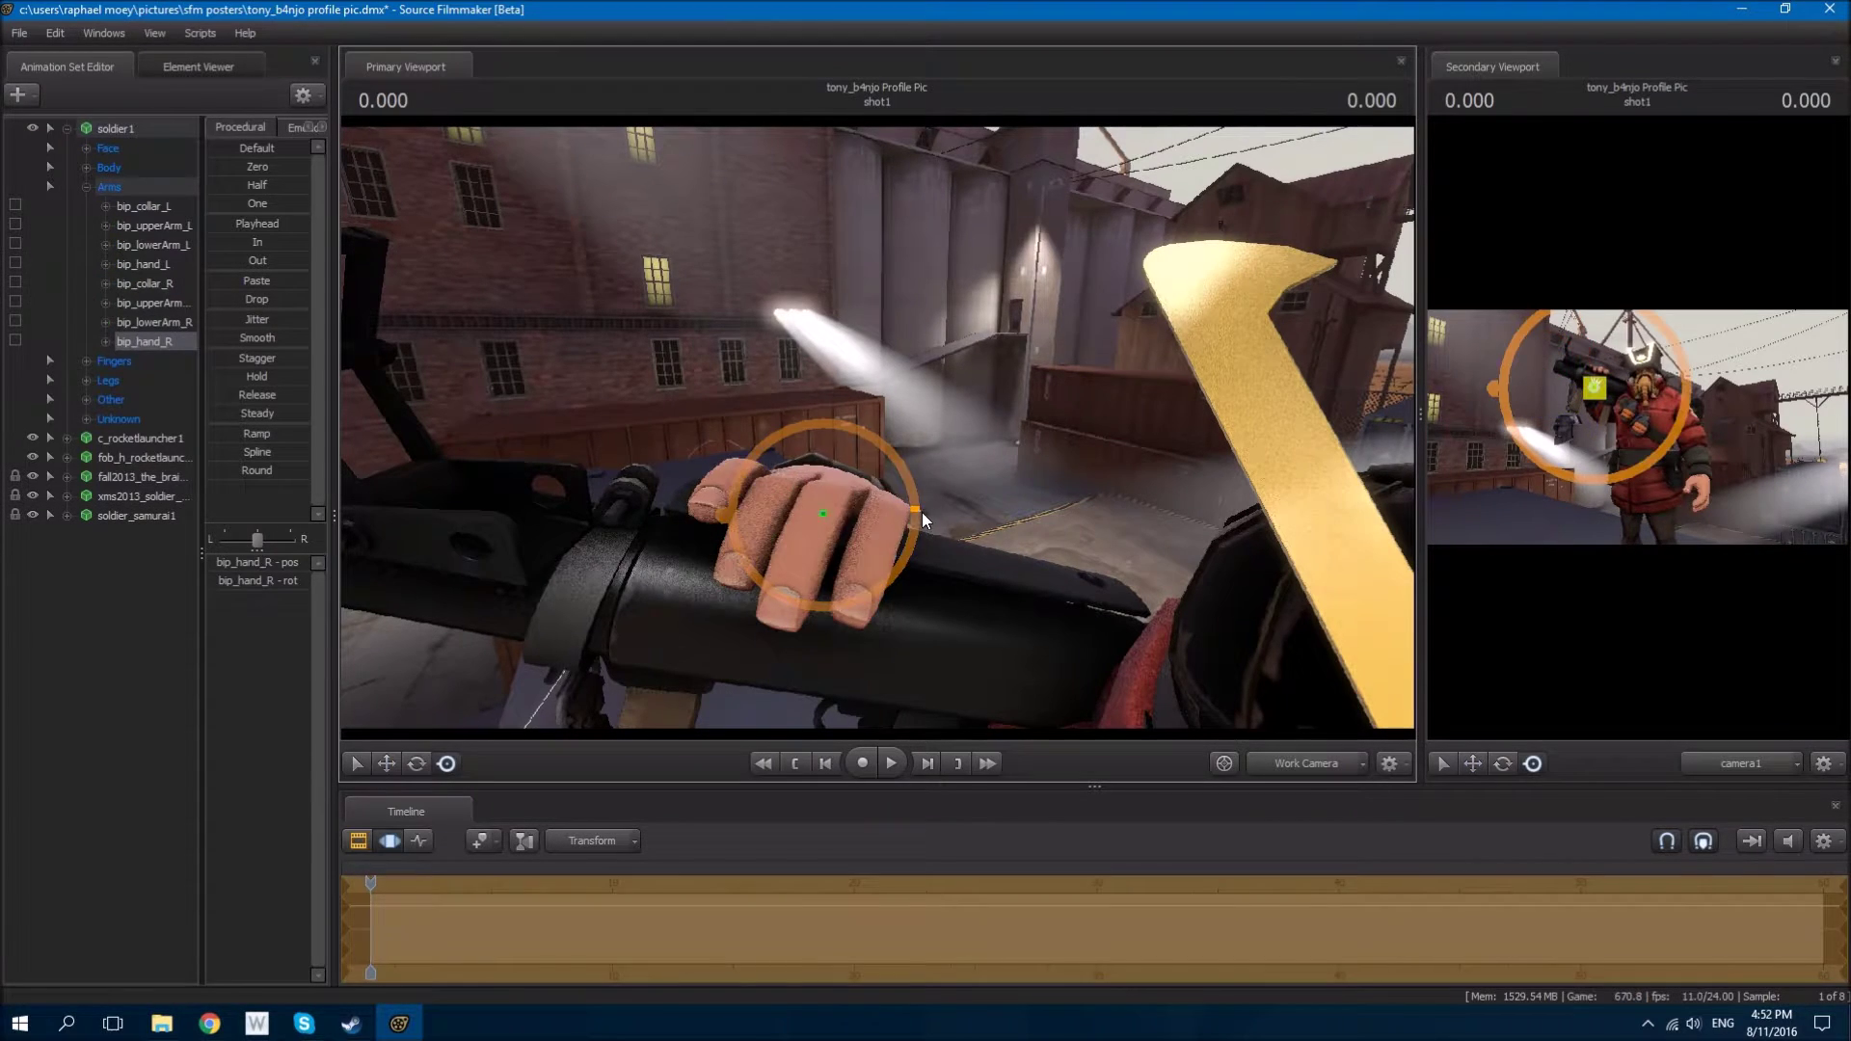
left_click(87, 361)
left_click(106, 380)
left_click(159, 631)
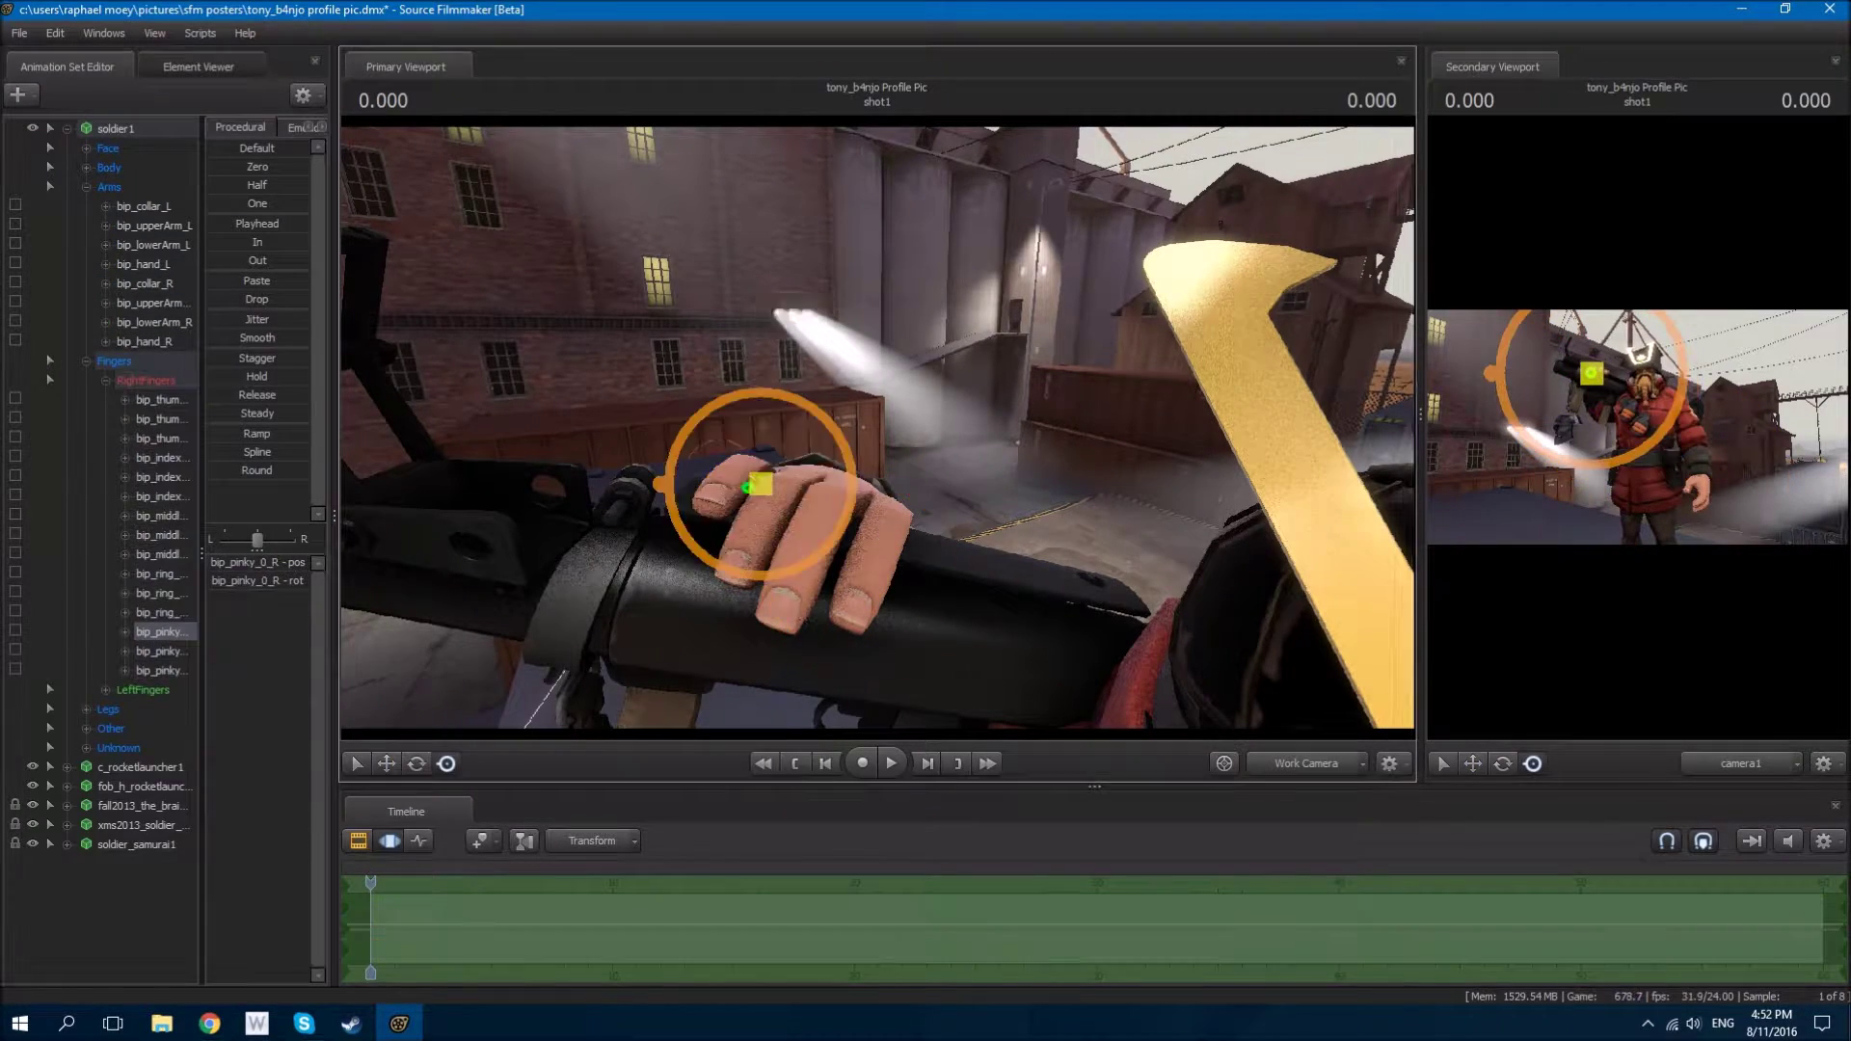
left_click_drag(738, 475, 737, 475)
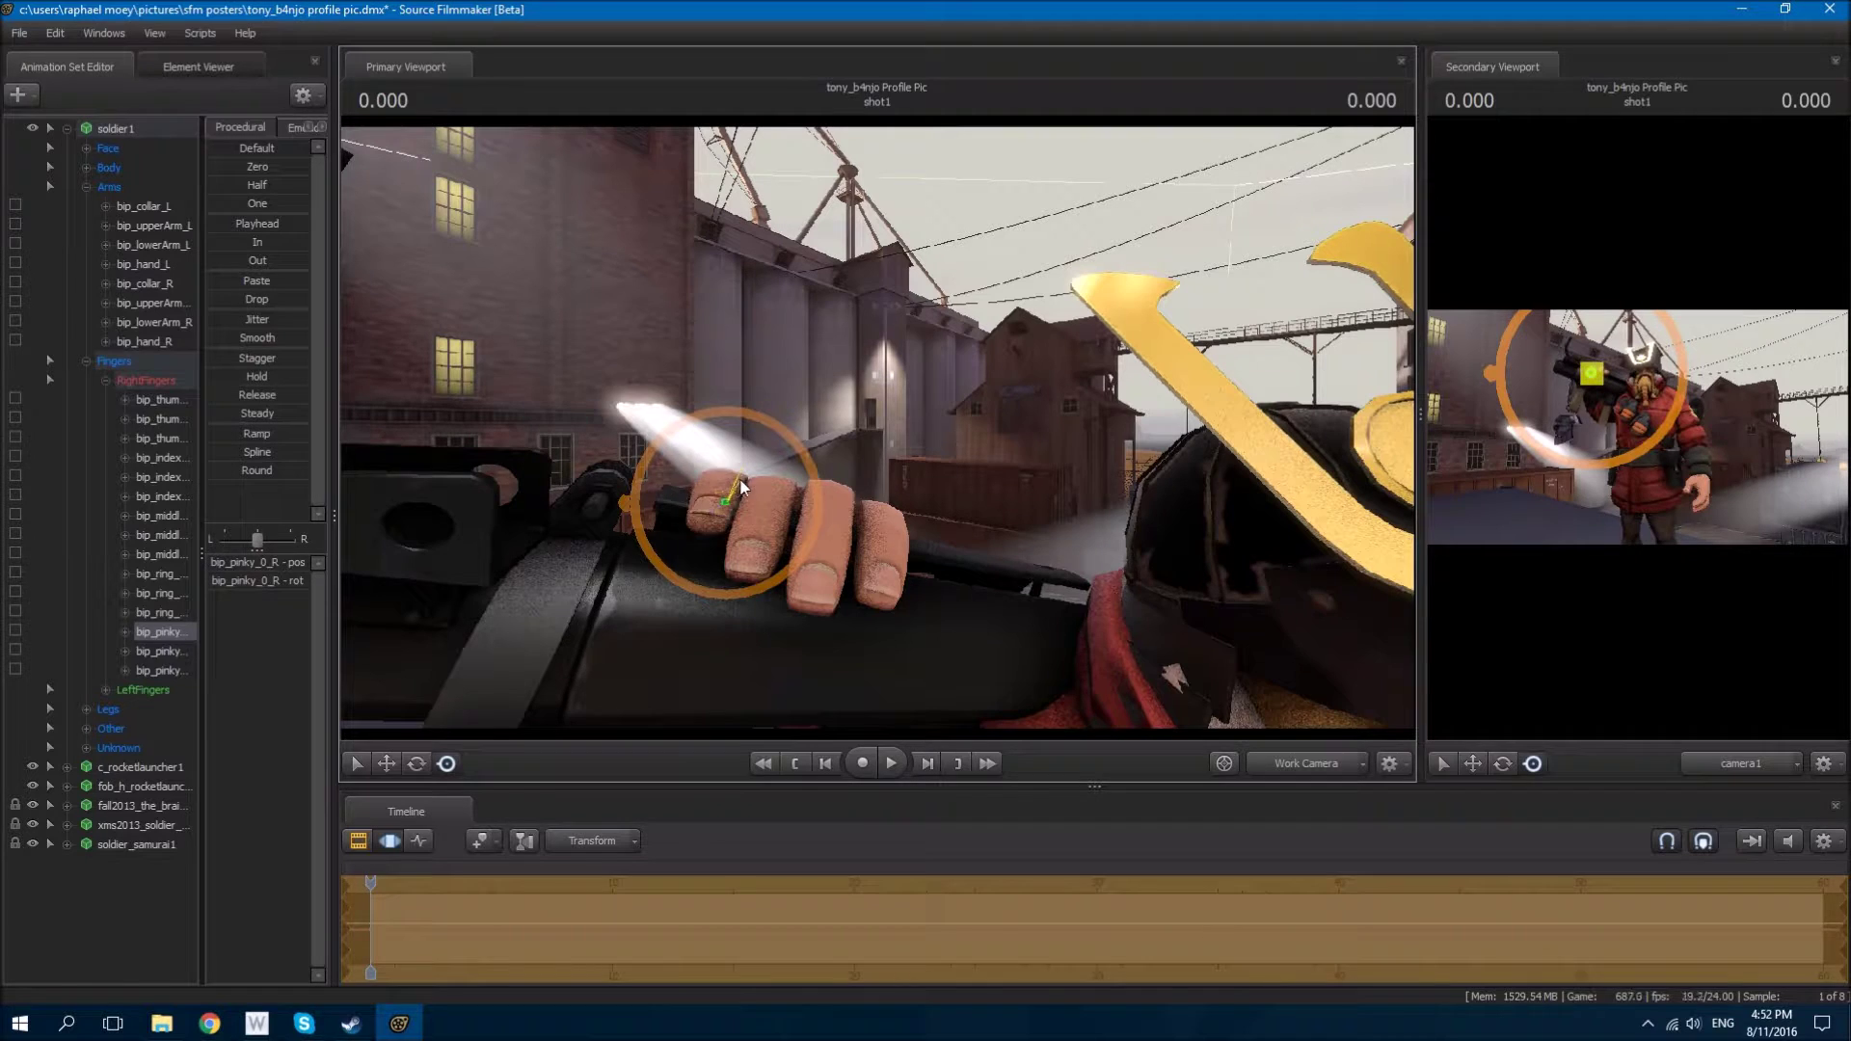
left_click(723, 487)
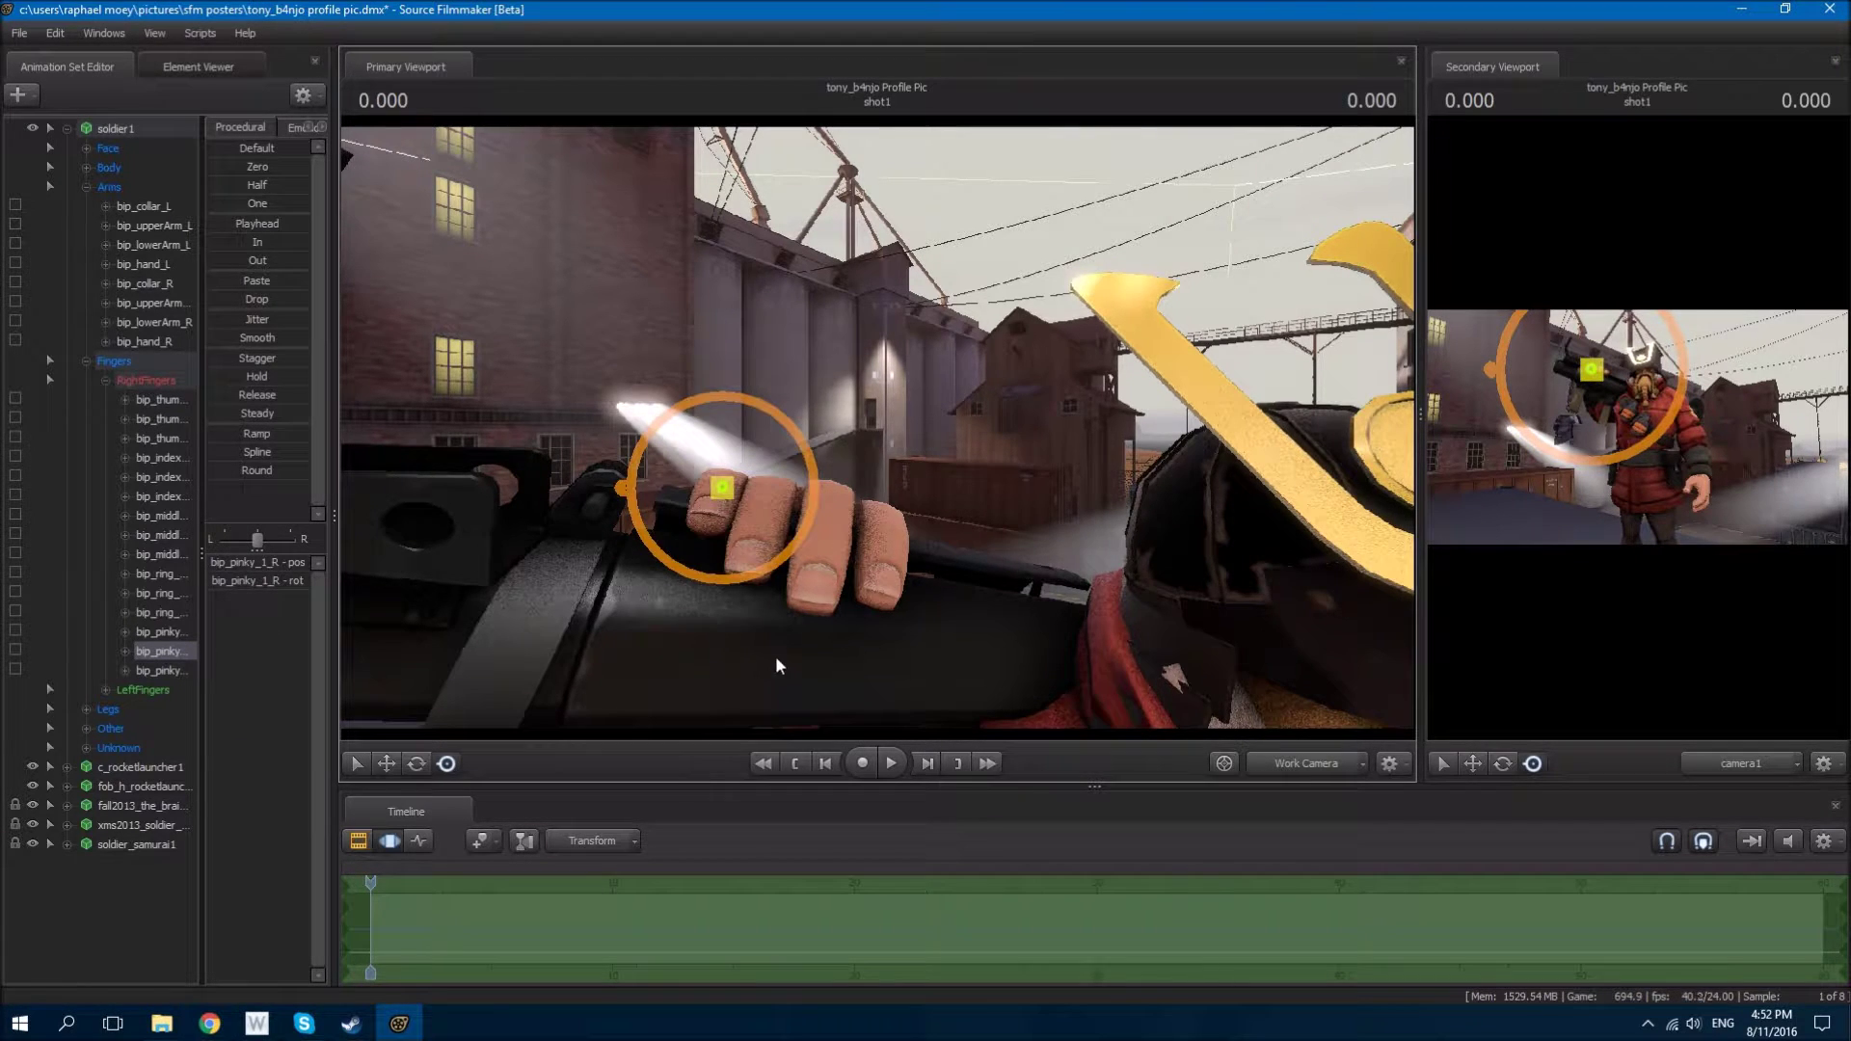
left_click(159, 632)
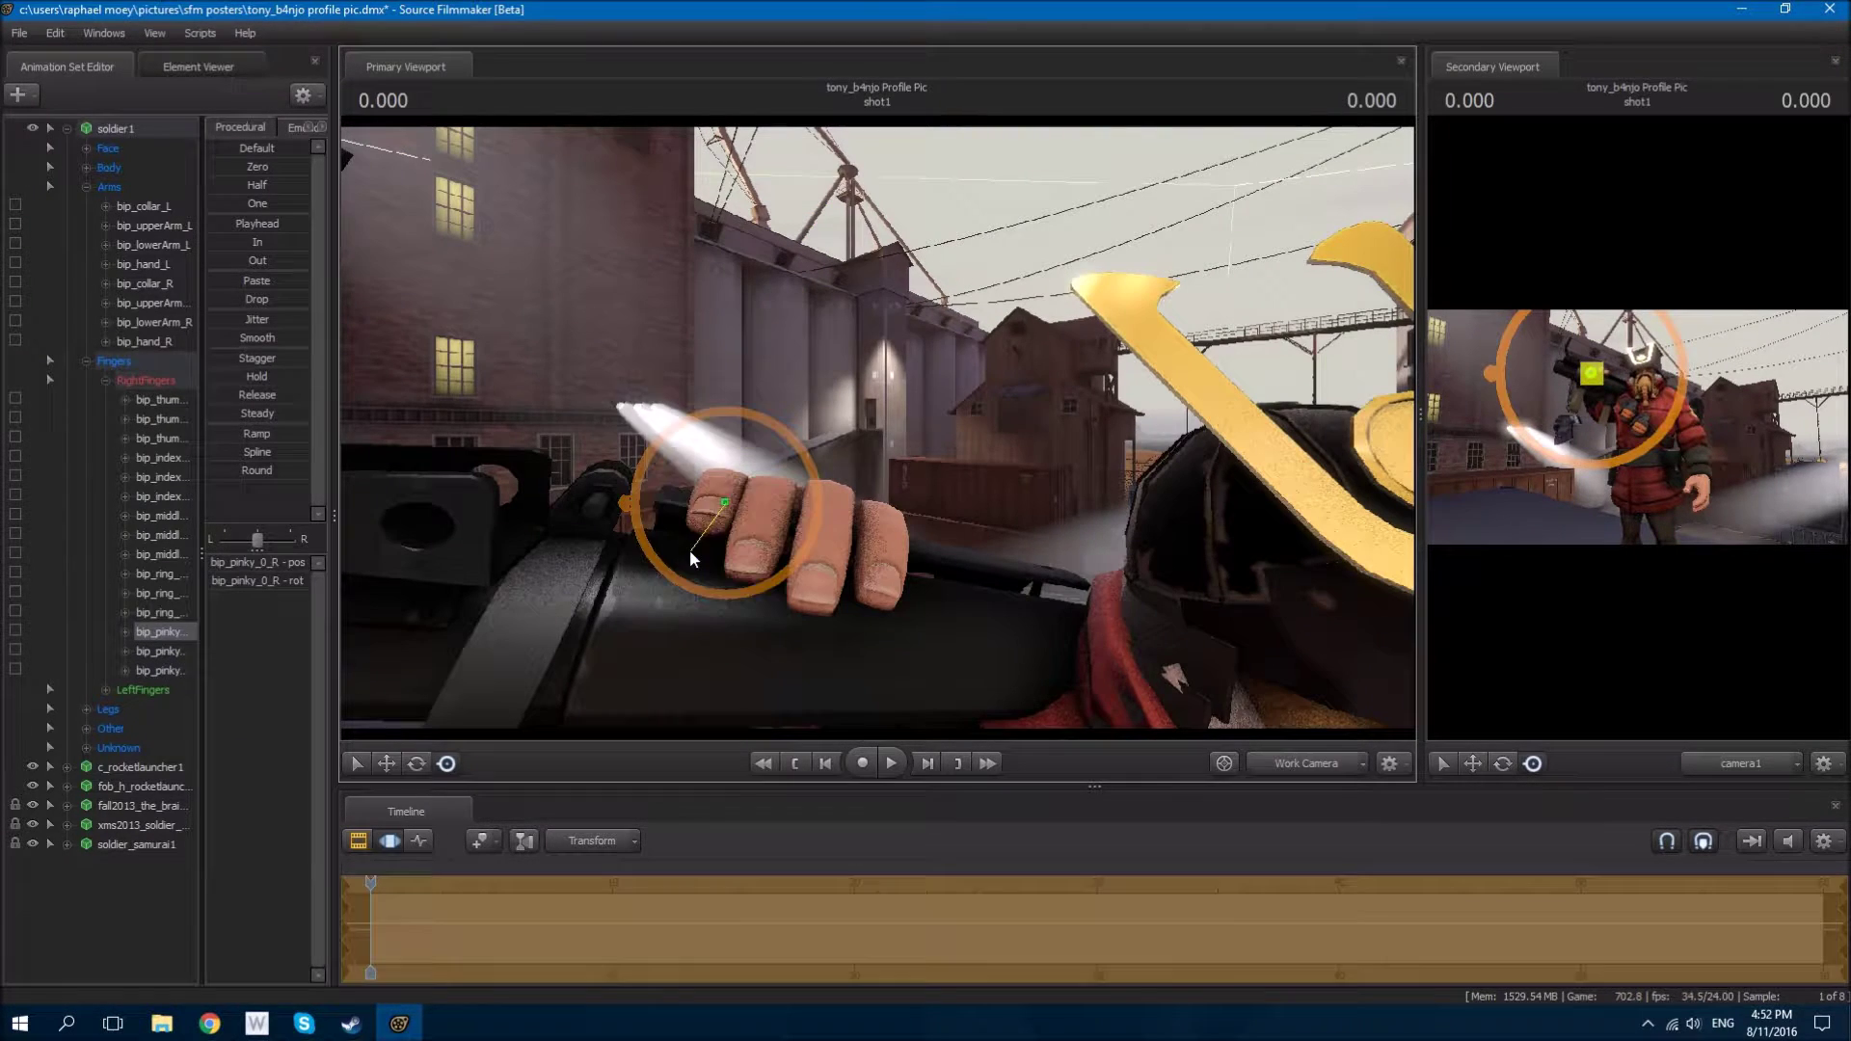
left_click(684, 548)
Step: Adjust the soldier's right hand, lower arm and upper arm around the rocket launcher
left_click(147, 341)
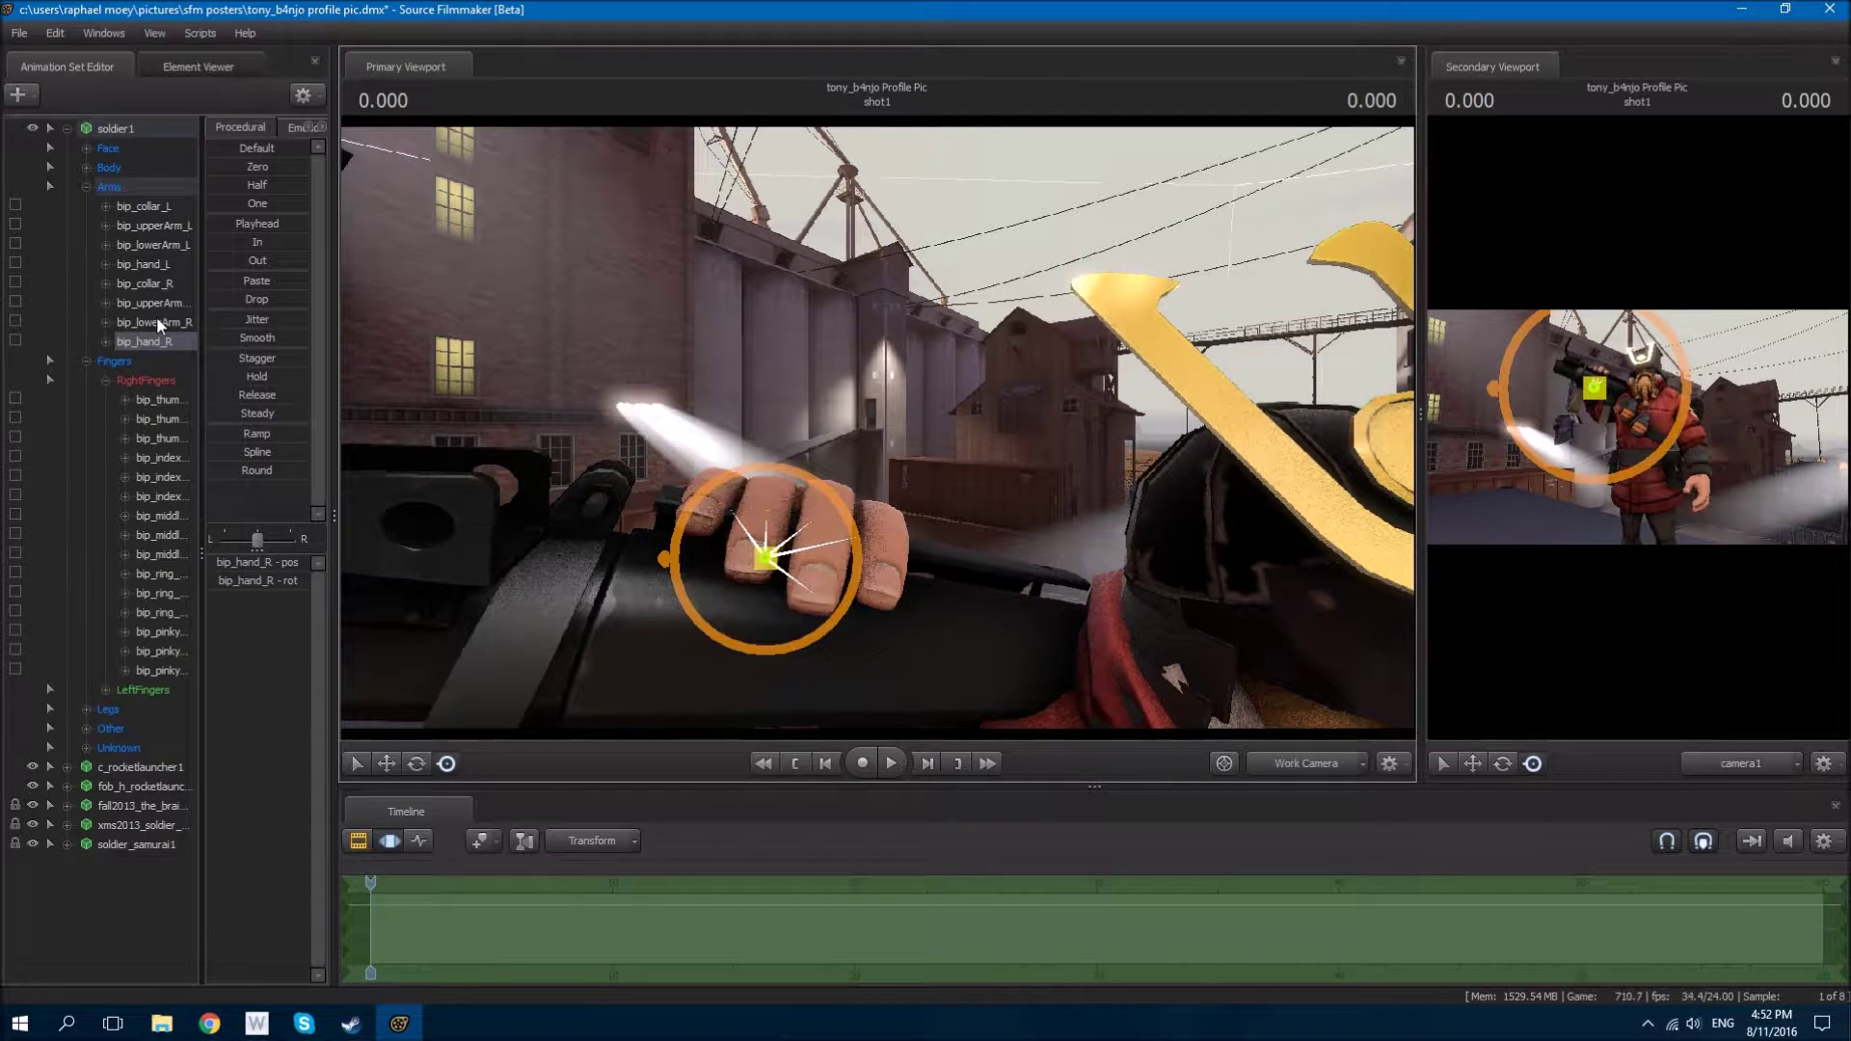
left_click_drag(772, 434, 849, 439)
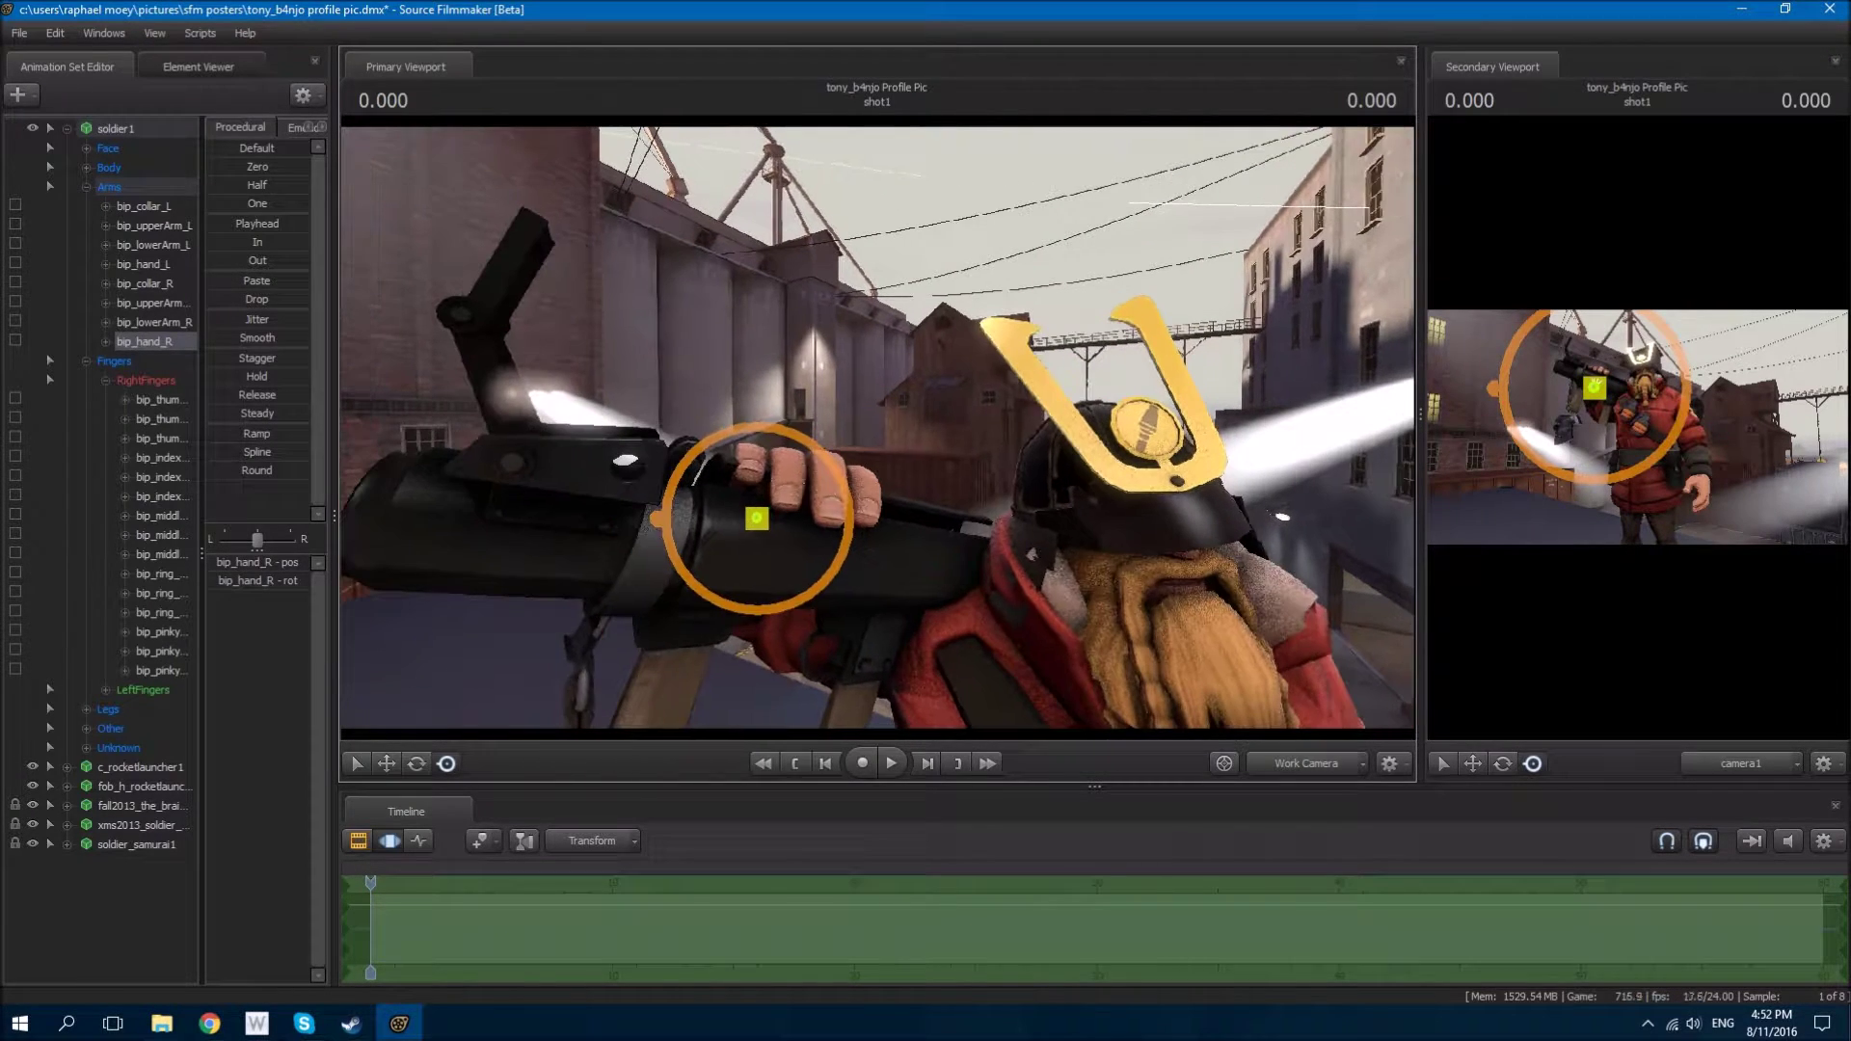
left_click(166, 325)
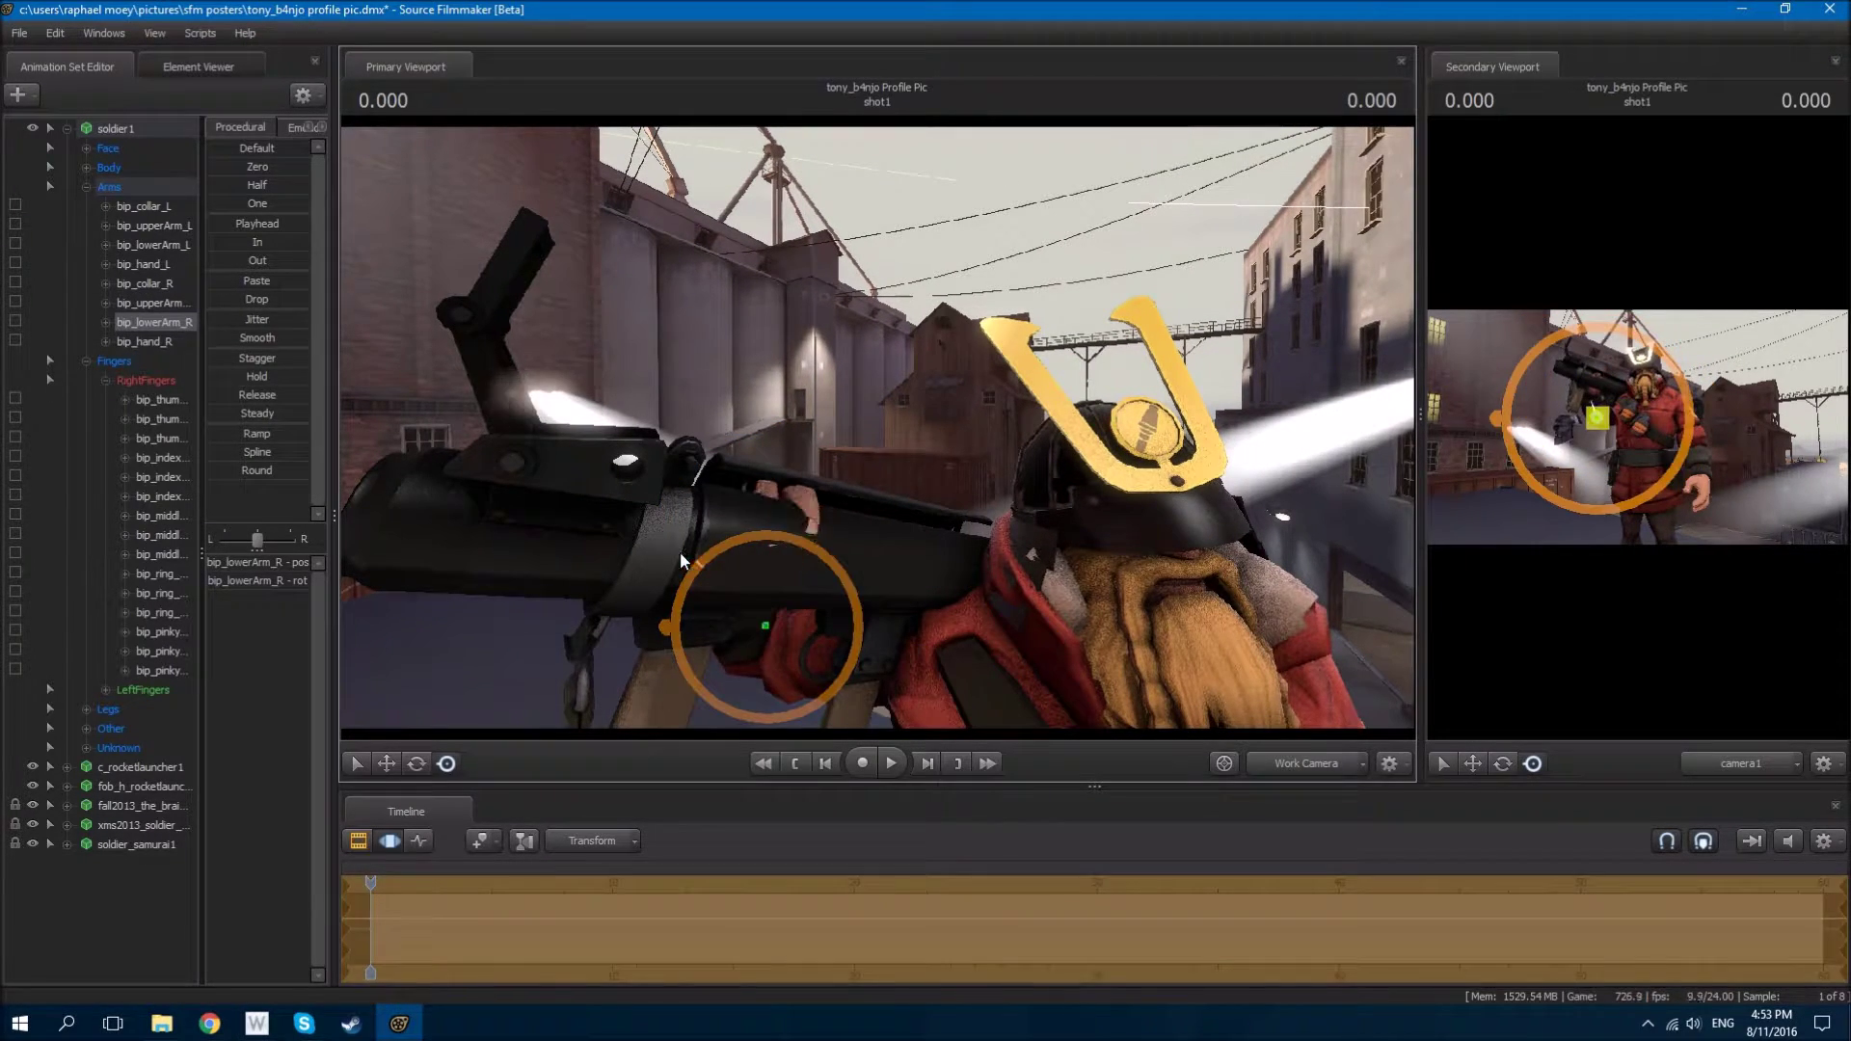
left_click(153, 303)
left_click_drag(868, 593, 954, 578)
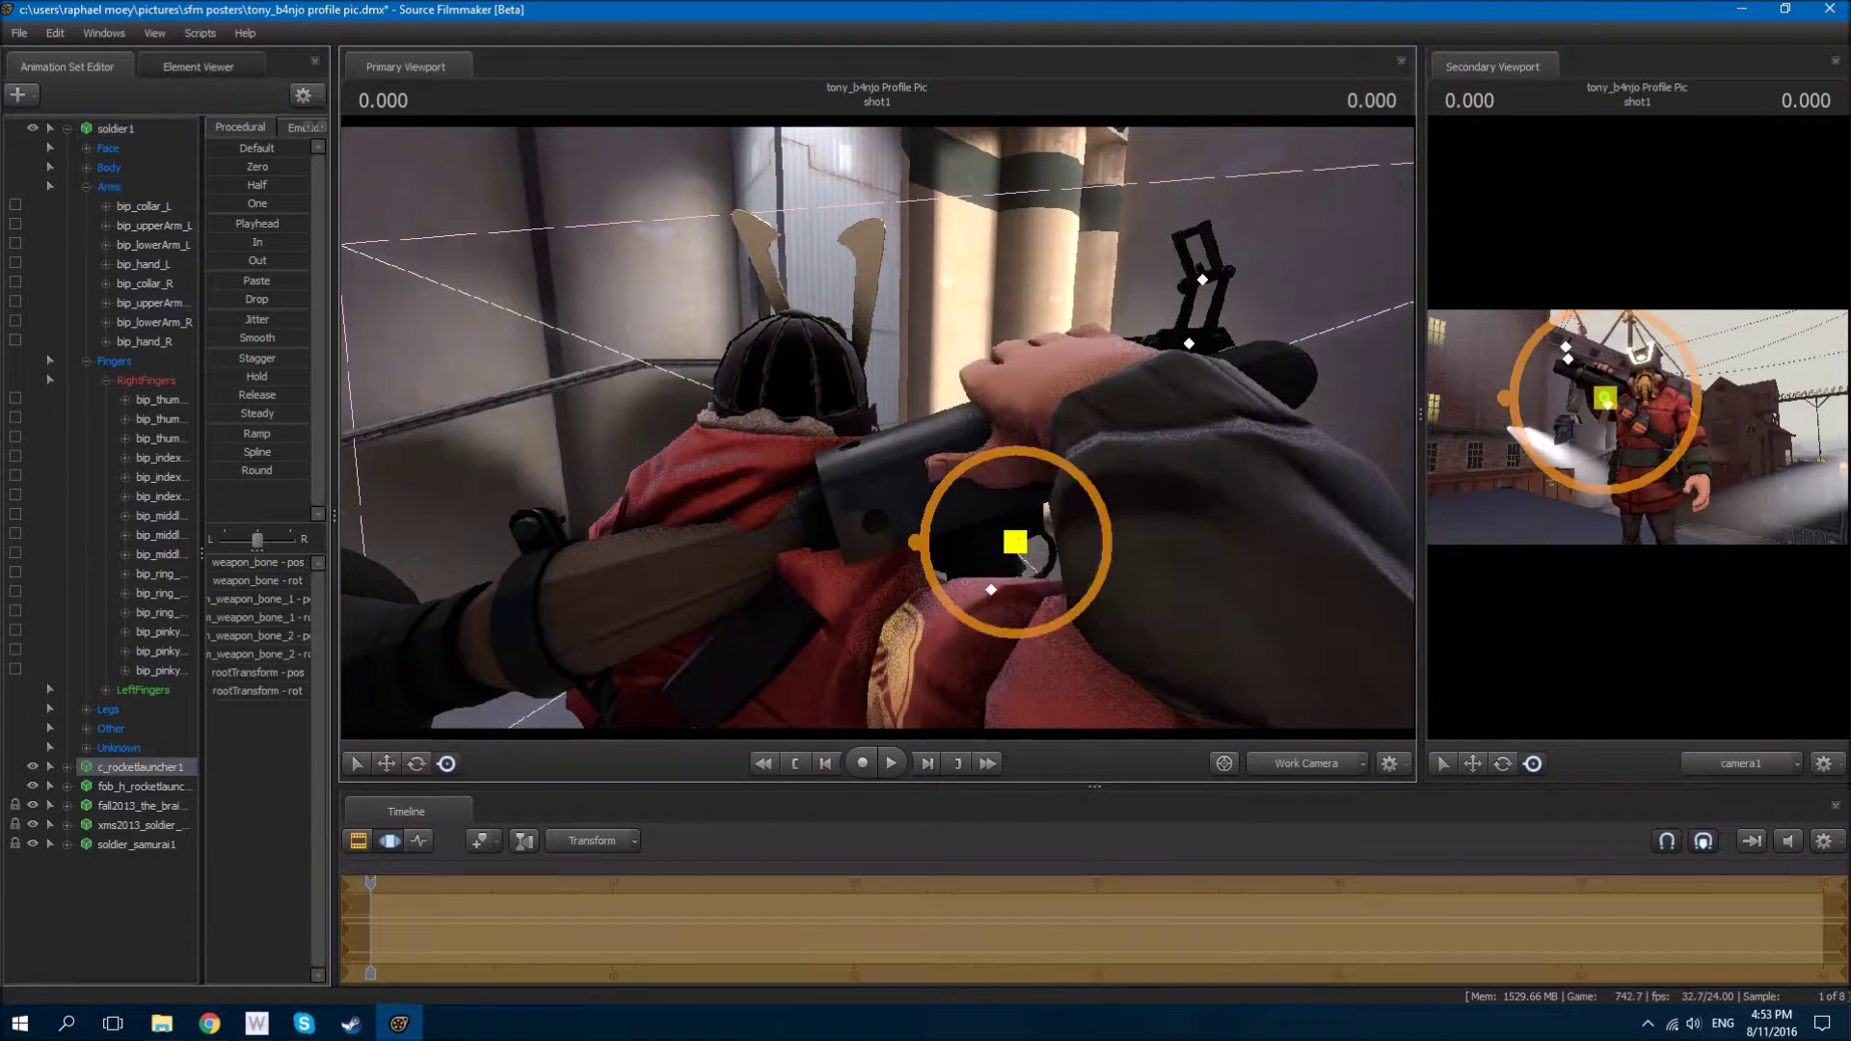
Step: Move the rocket launcher forward along the soldier's shoulder, beneath his right hand
left_click(140, 766)
left_click_drag(955, 579, 983, 575)
left_click(1342, 760)
left_click(1340, 765)
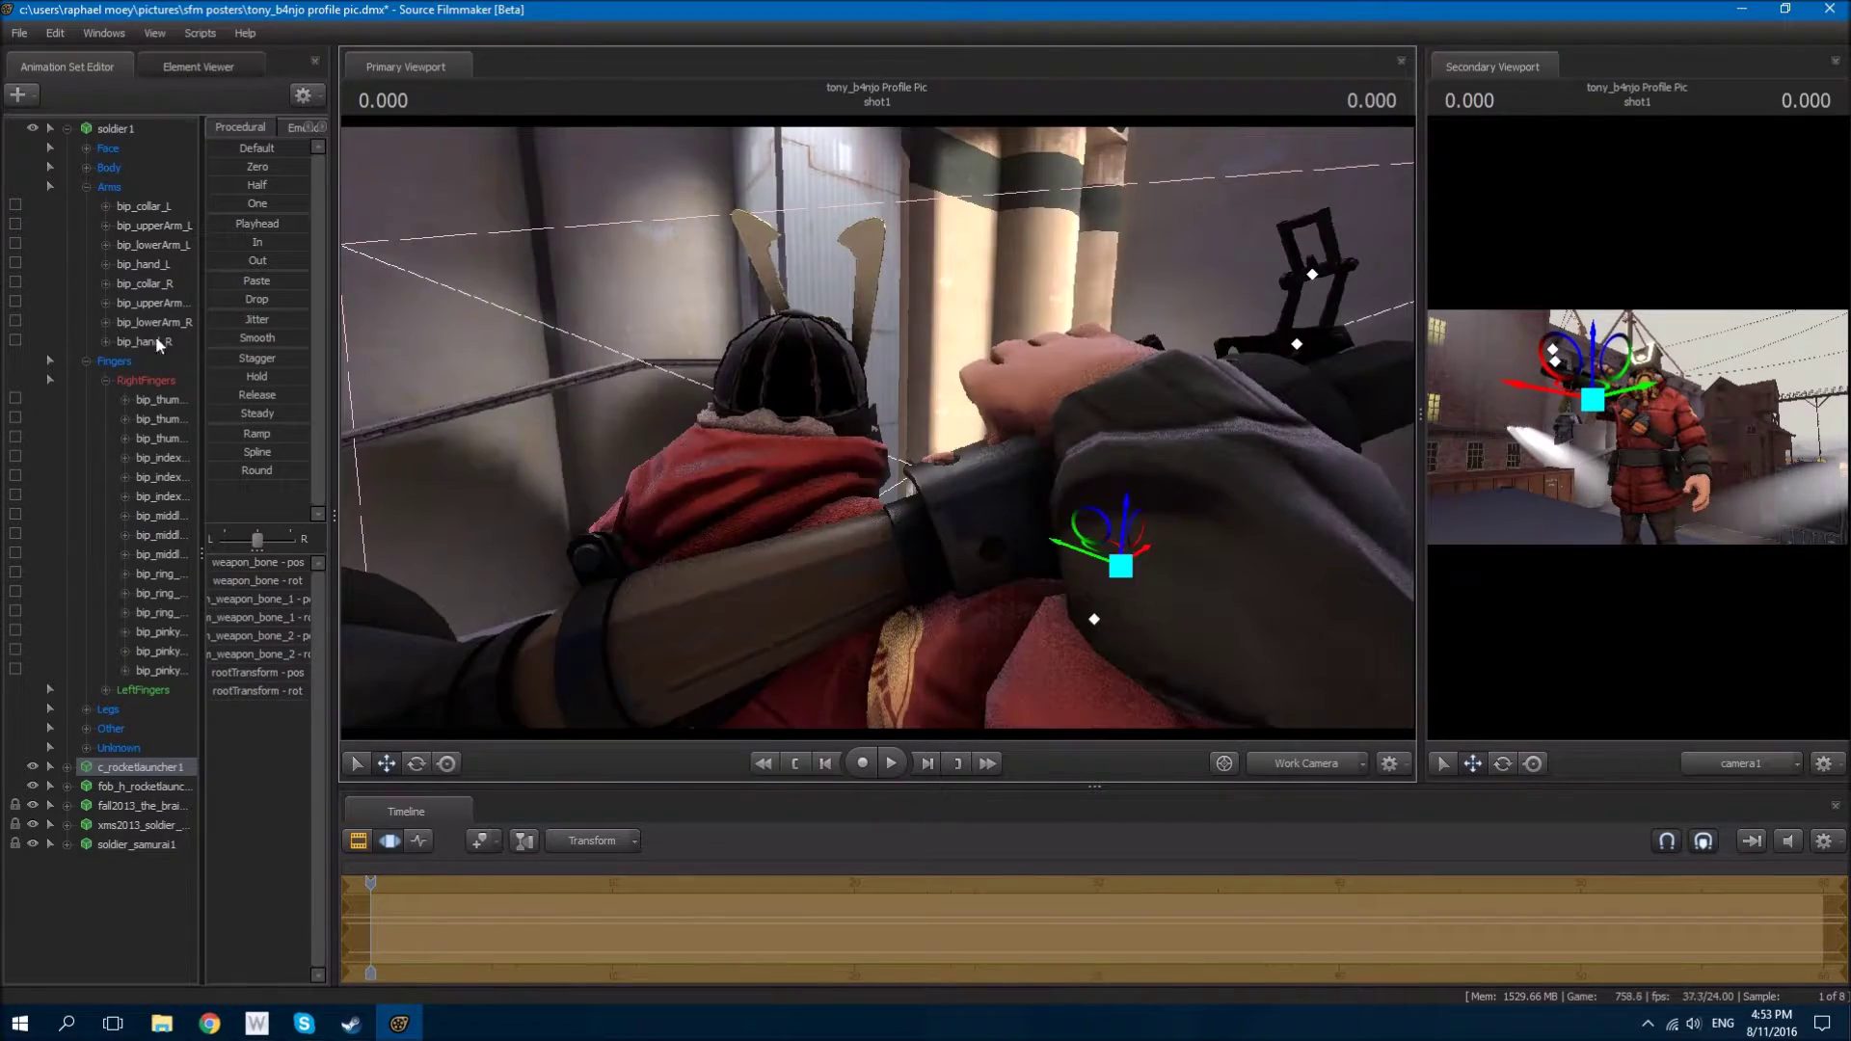
Step: Adjust the soldier's right upper arm and realign the rocket launcher on his right shoulder beneath the hand
left_click(149, 303)
left_click_drag(868, 434, 980, 532)
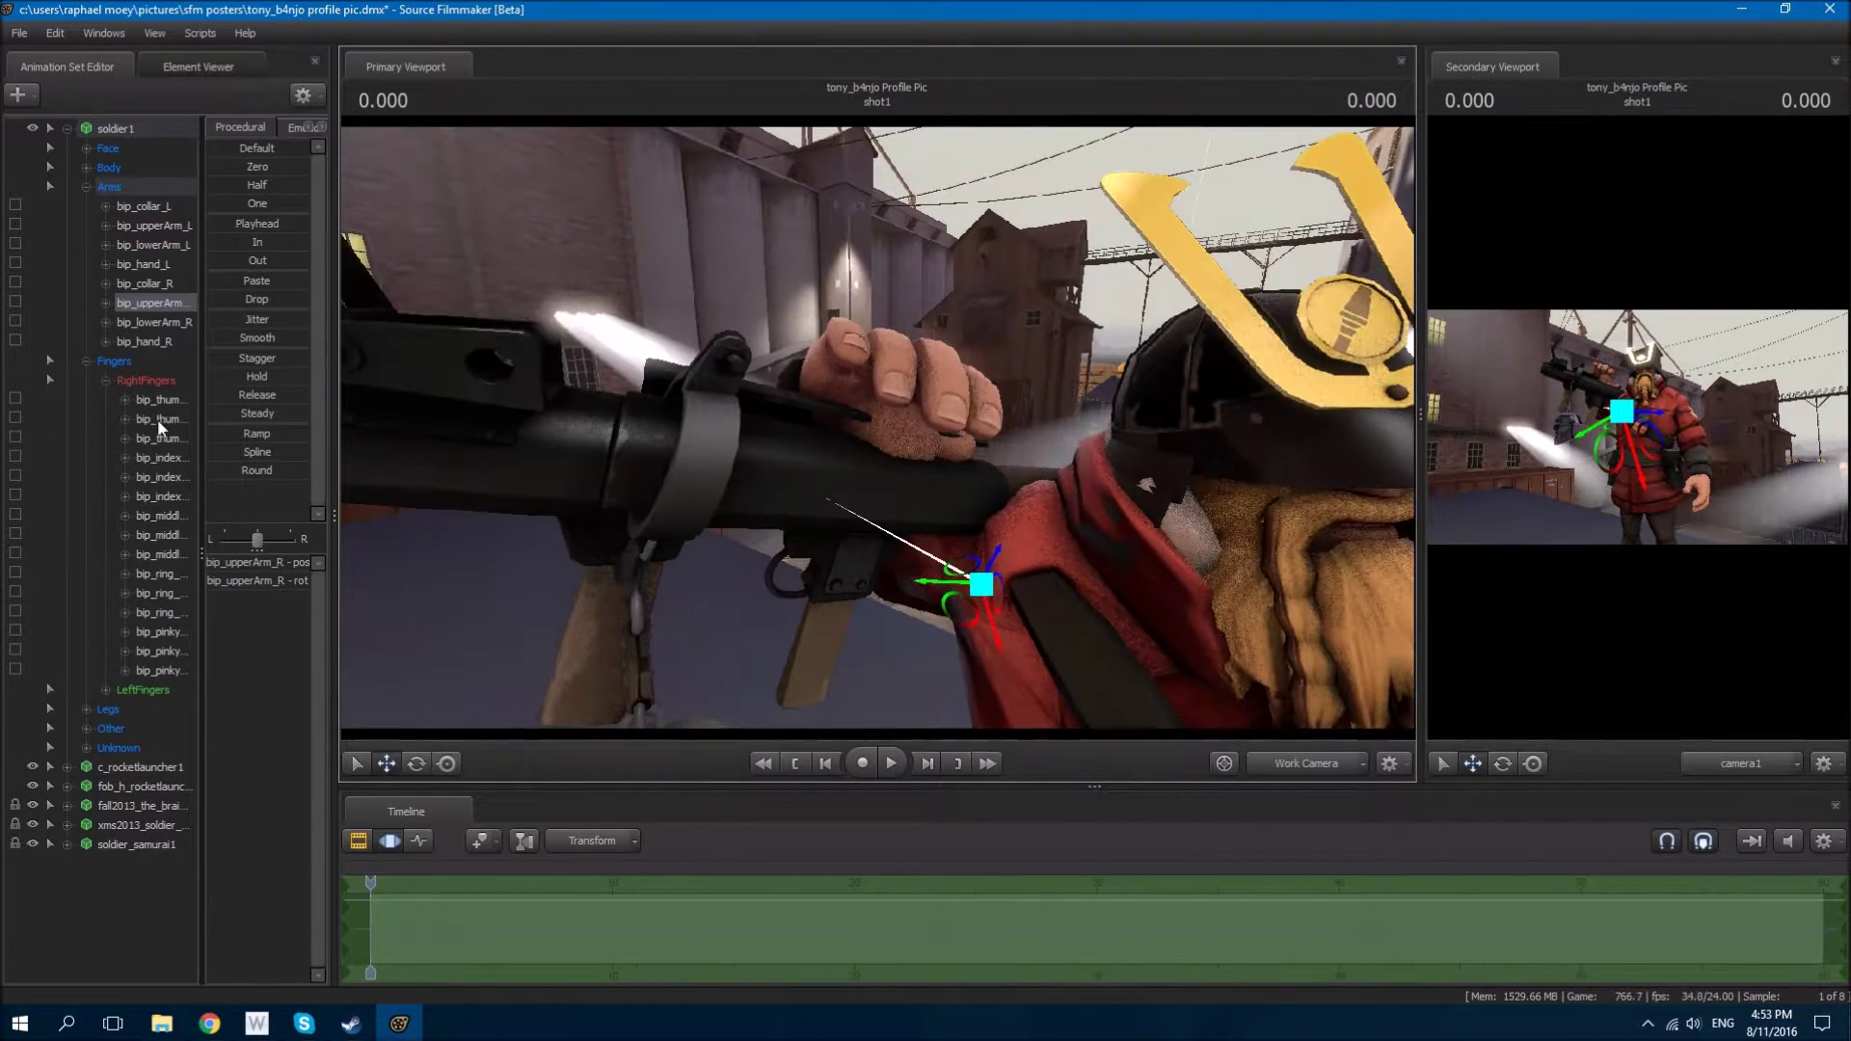
key("e")
left_click(848, 573)
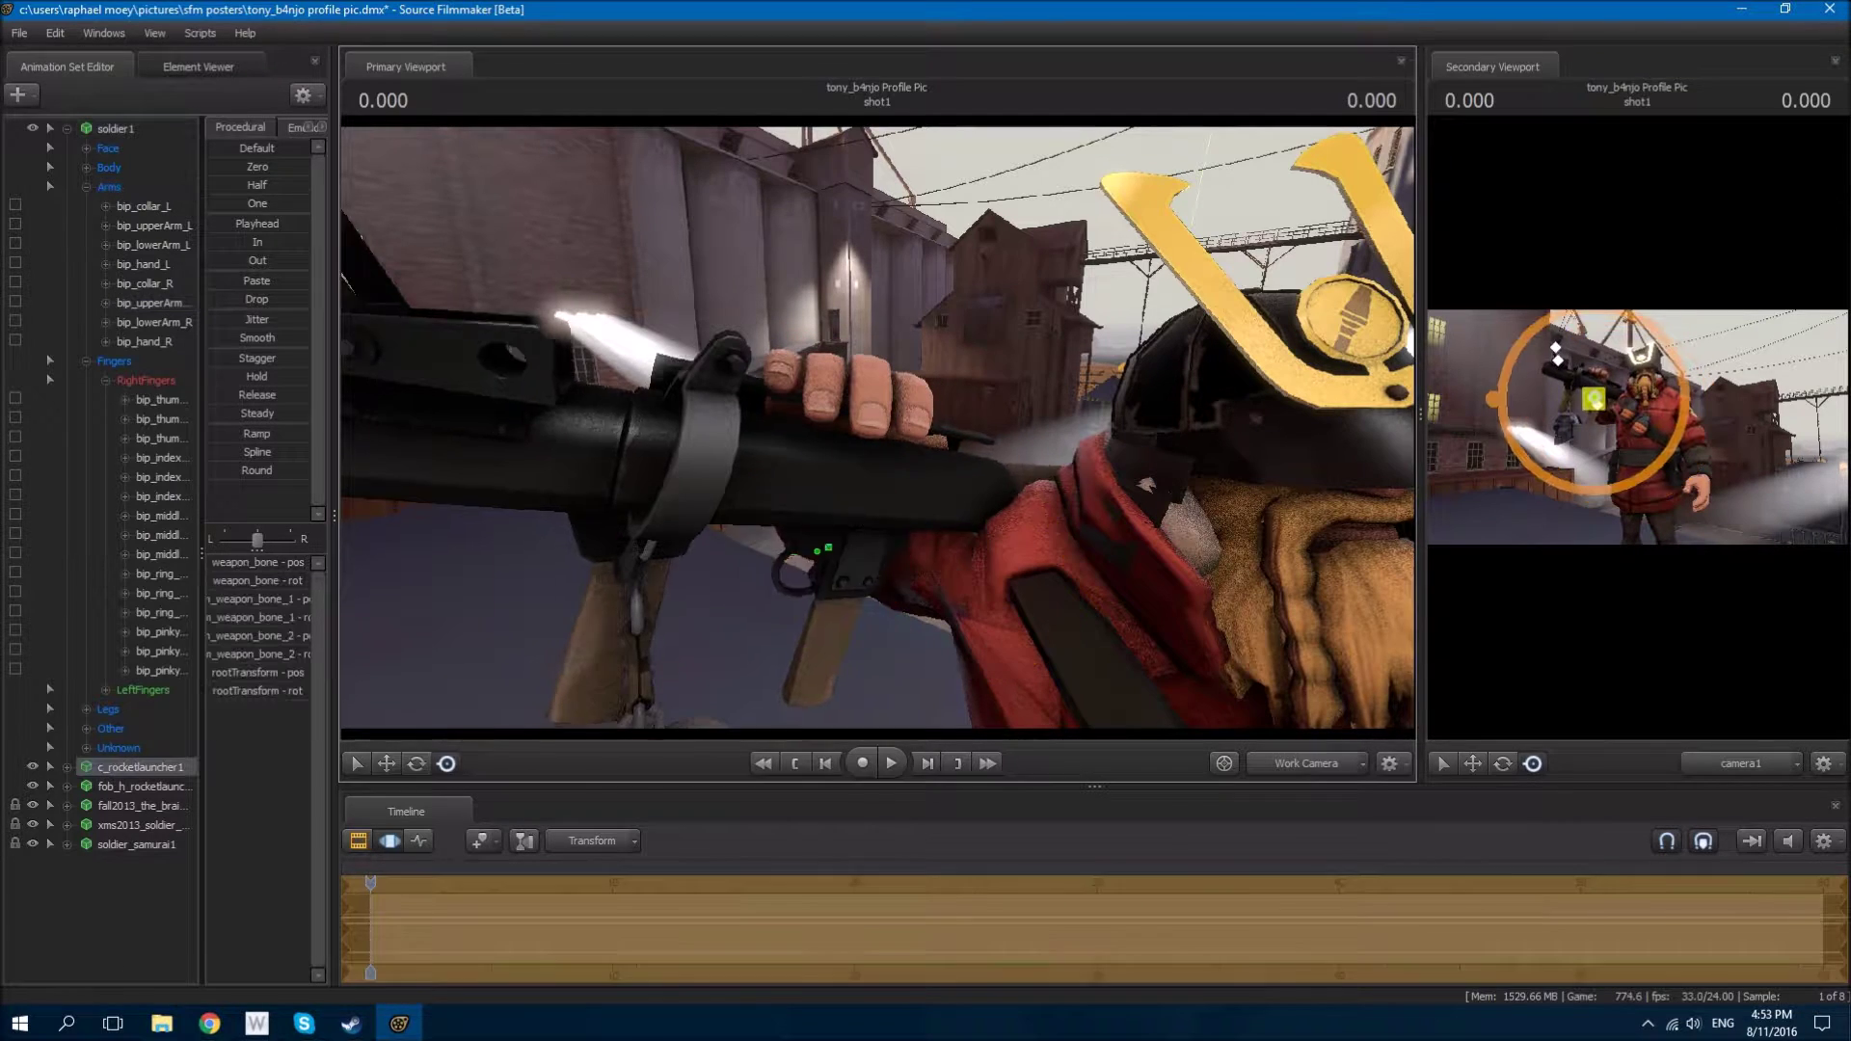
left_click_drag(848, 573, 940, 542)
Step: Compare the camera1 view with the Soldier.png wiki reference in Chrome and move the rocket launcher slightly upward in Source Filmmaker
left_click(1342, 767)
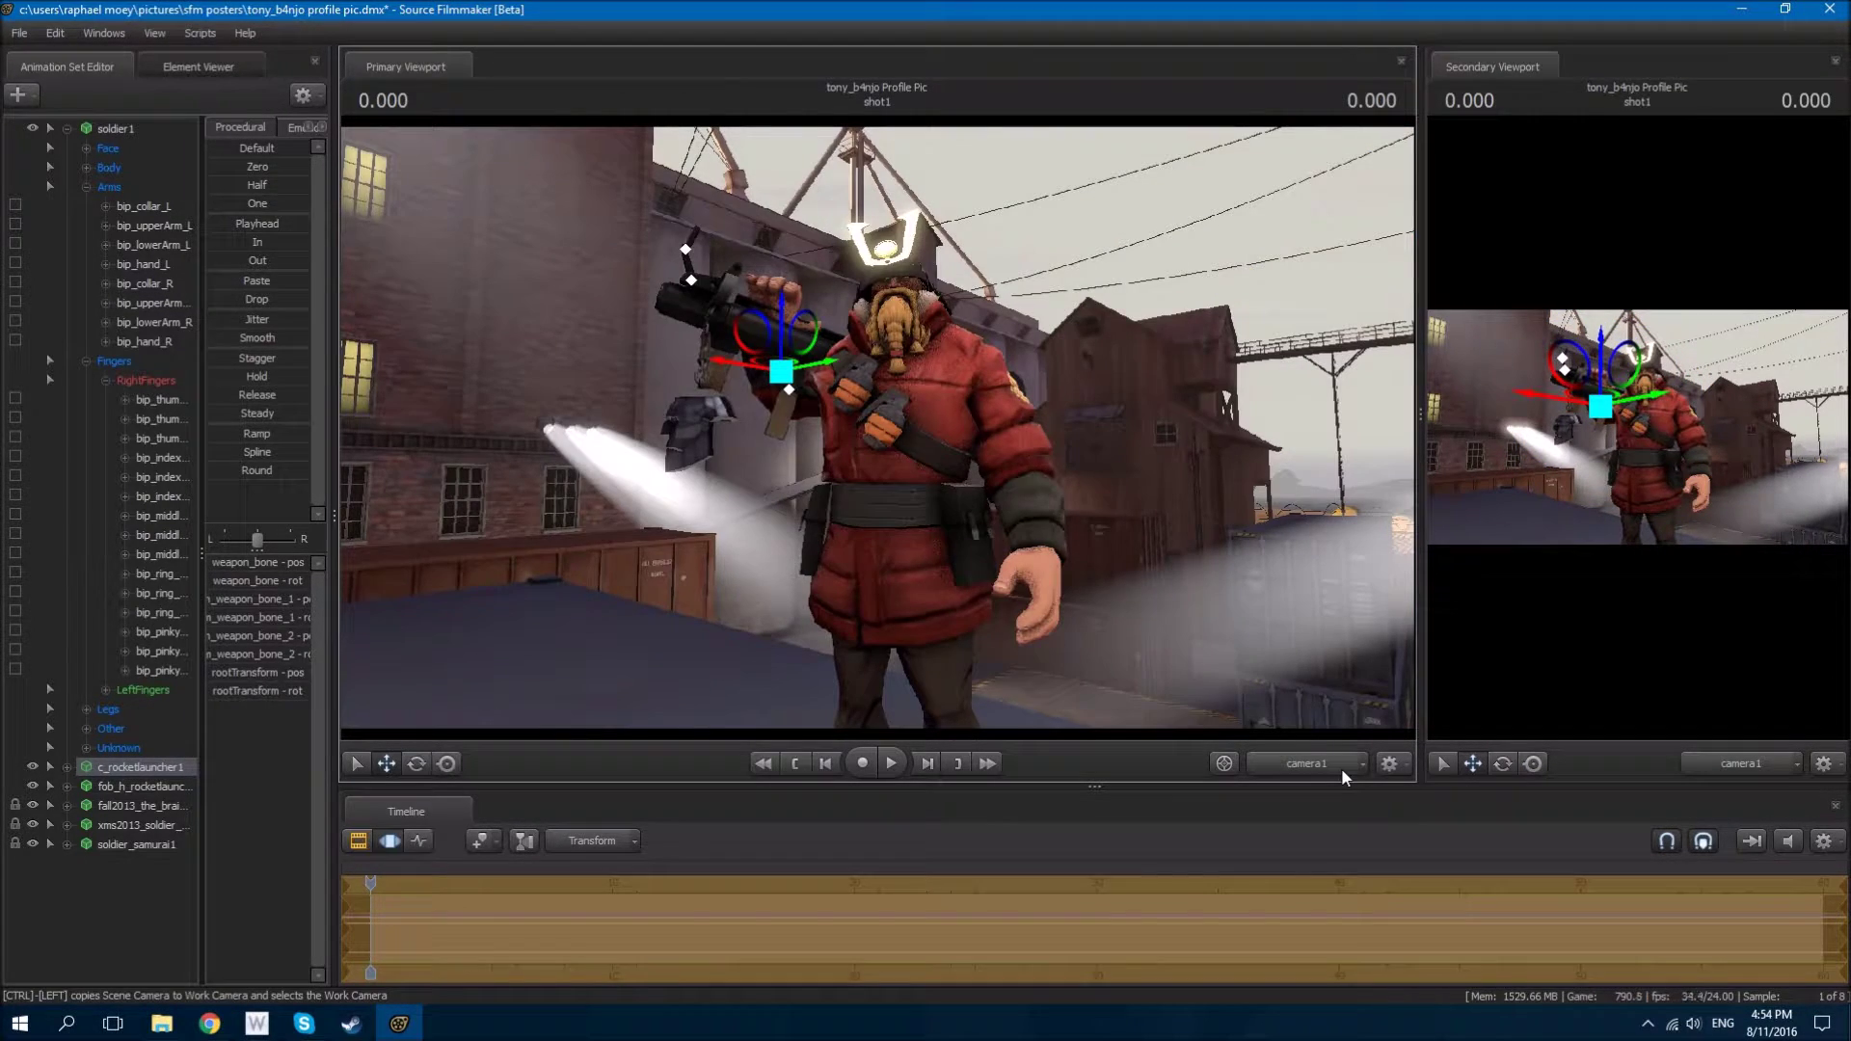
left_click(209, 1024)
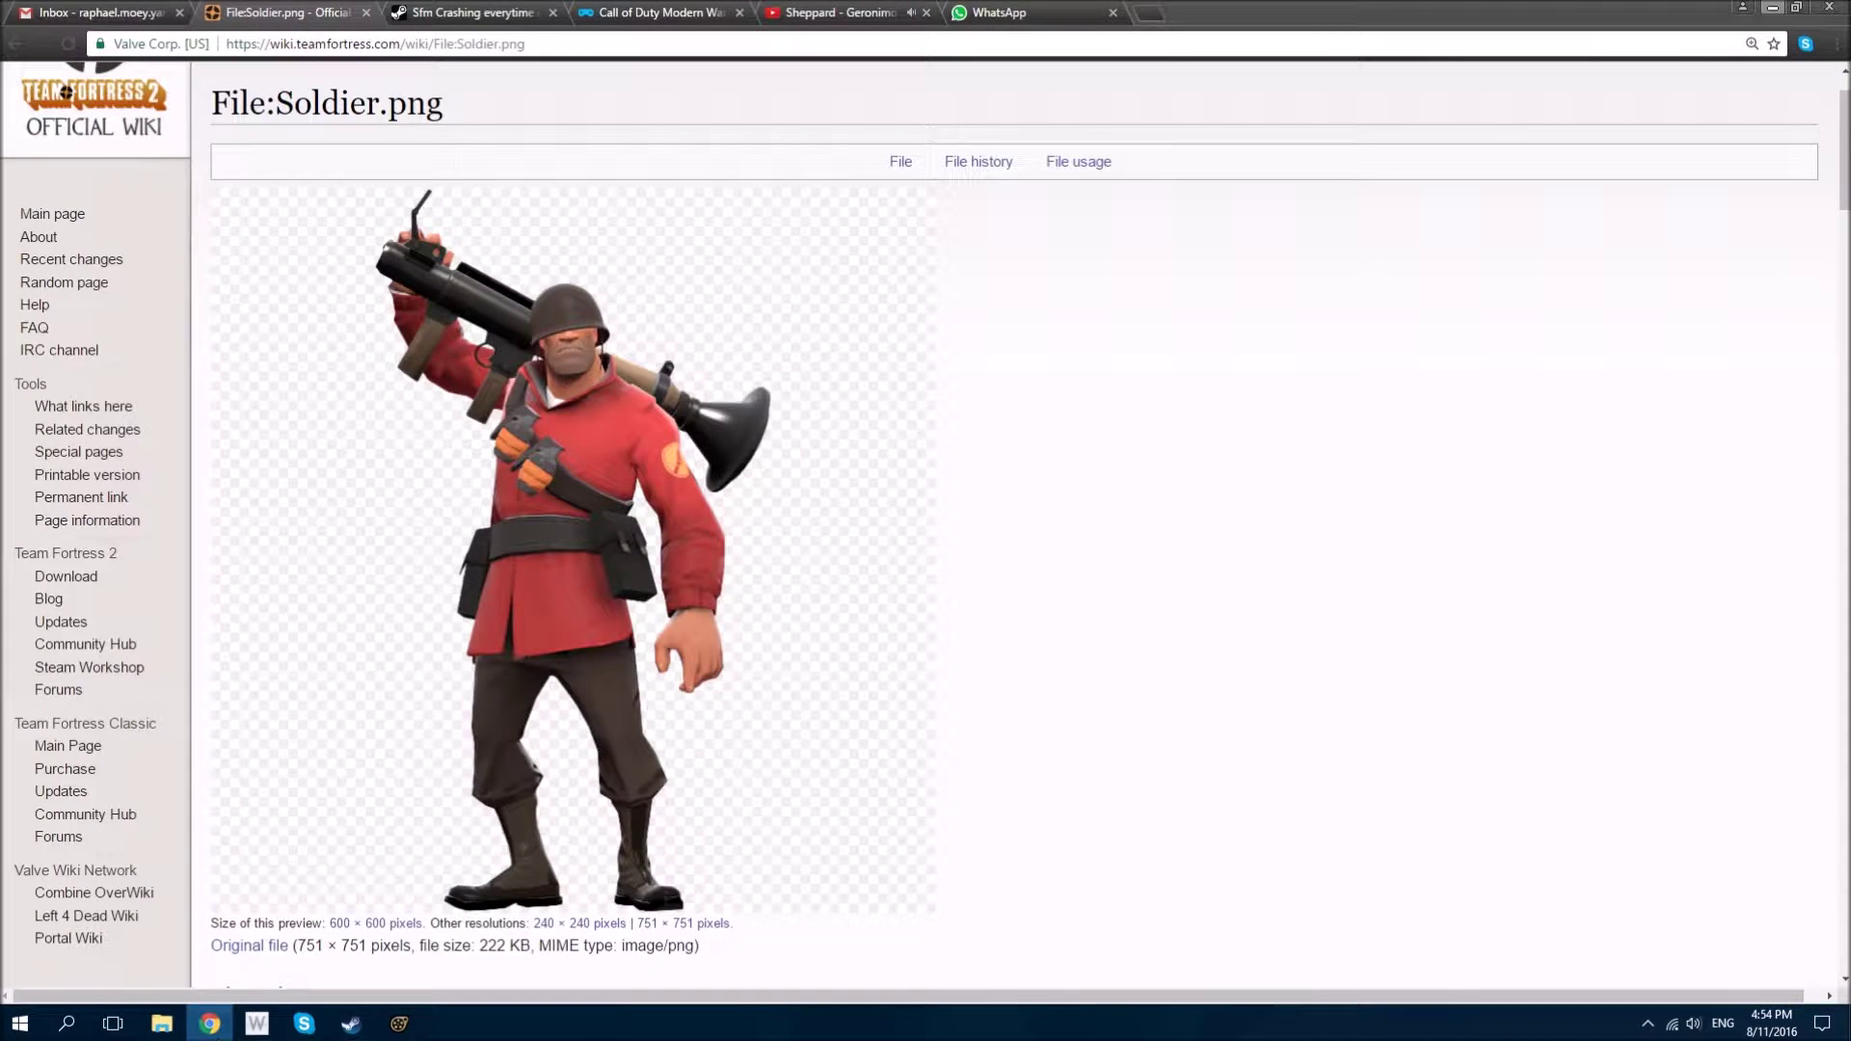
key("alt+Tab")
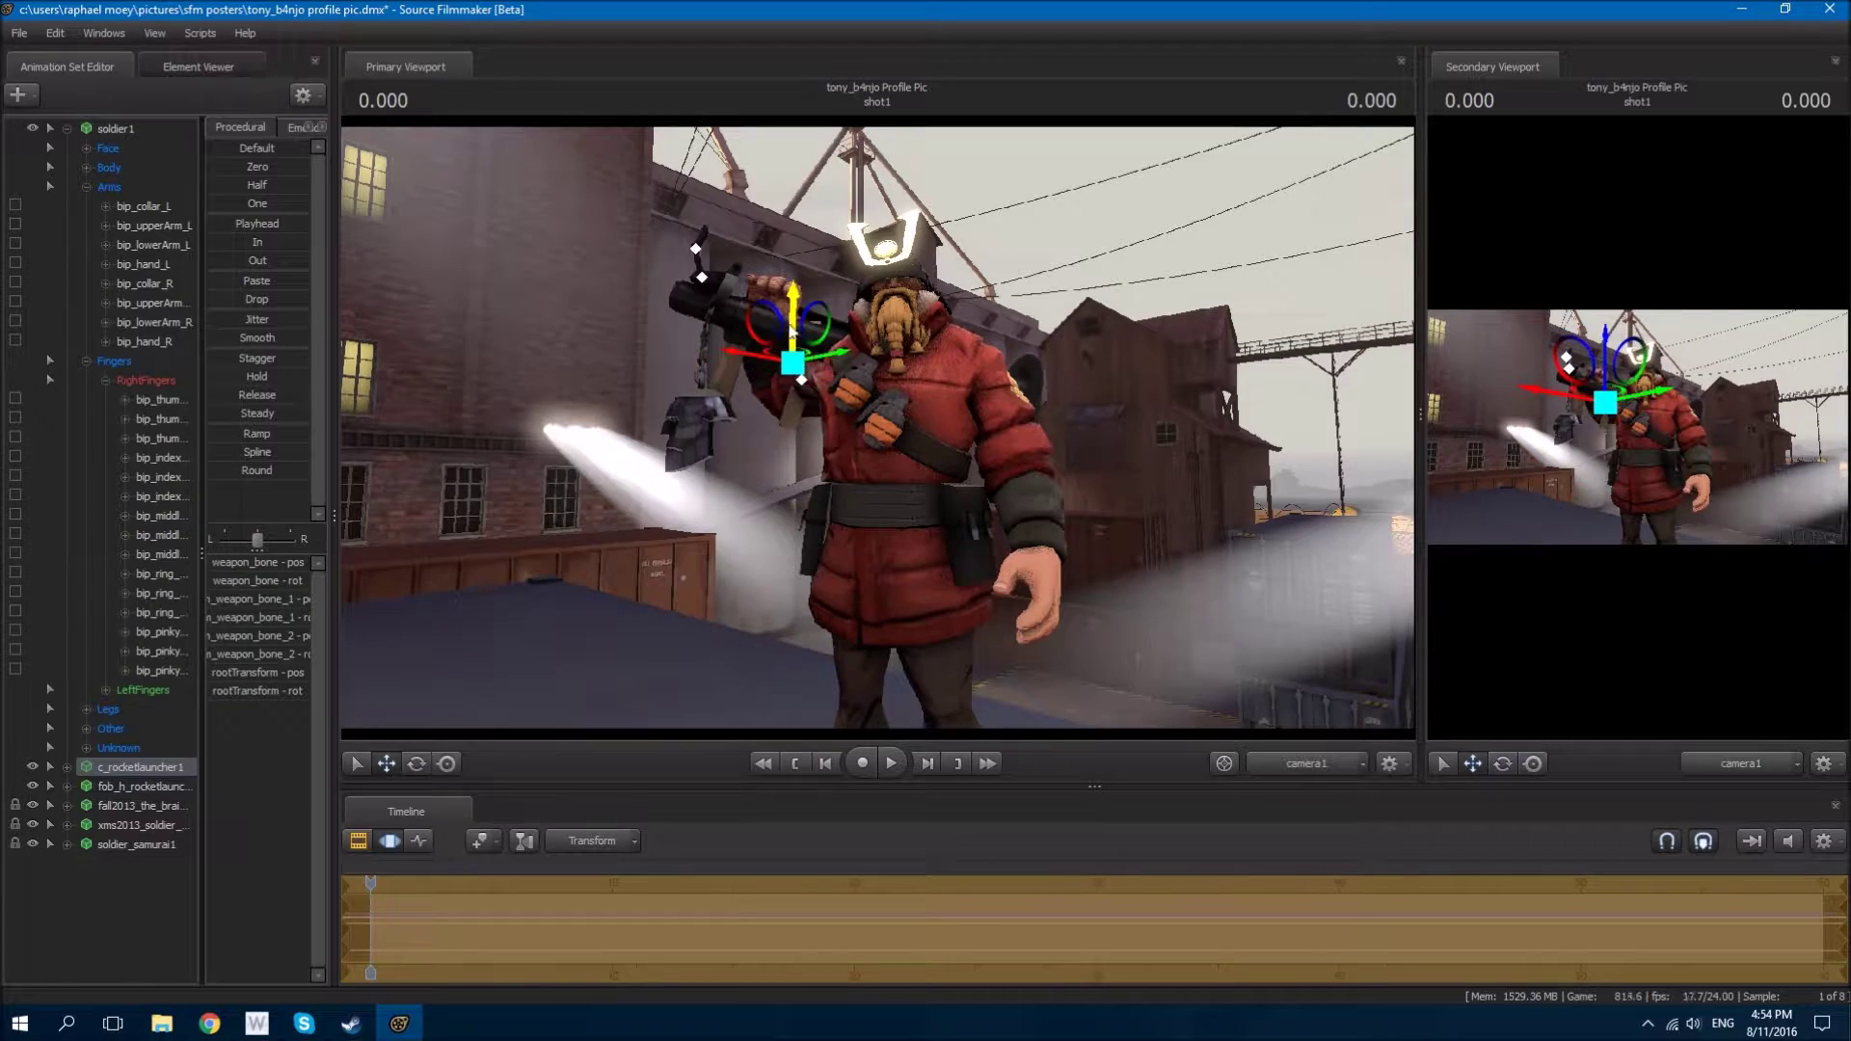
left_click_drag(987, 622, 935, 609)
Step: Adjust the soldier's right lower arm, hand and thumb so they wrap around the rocket launcher's barrel
left_click(154, 322)
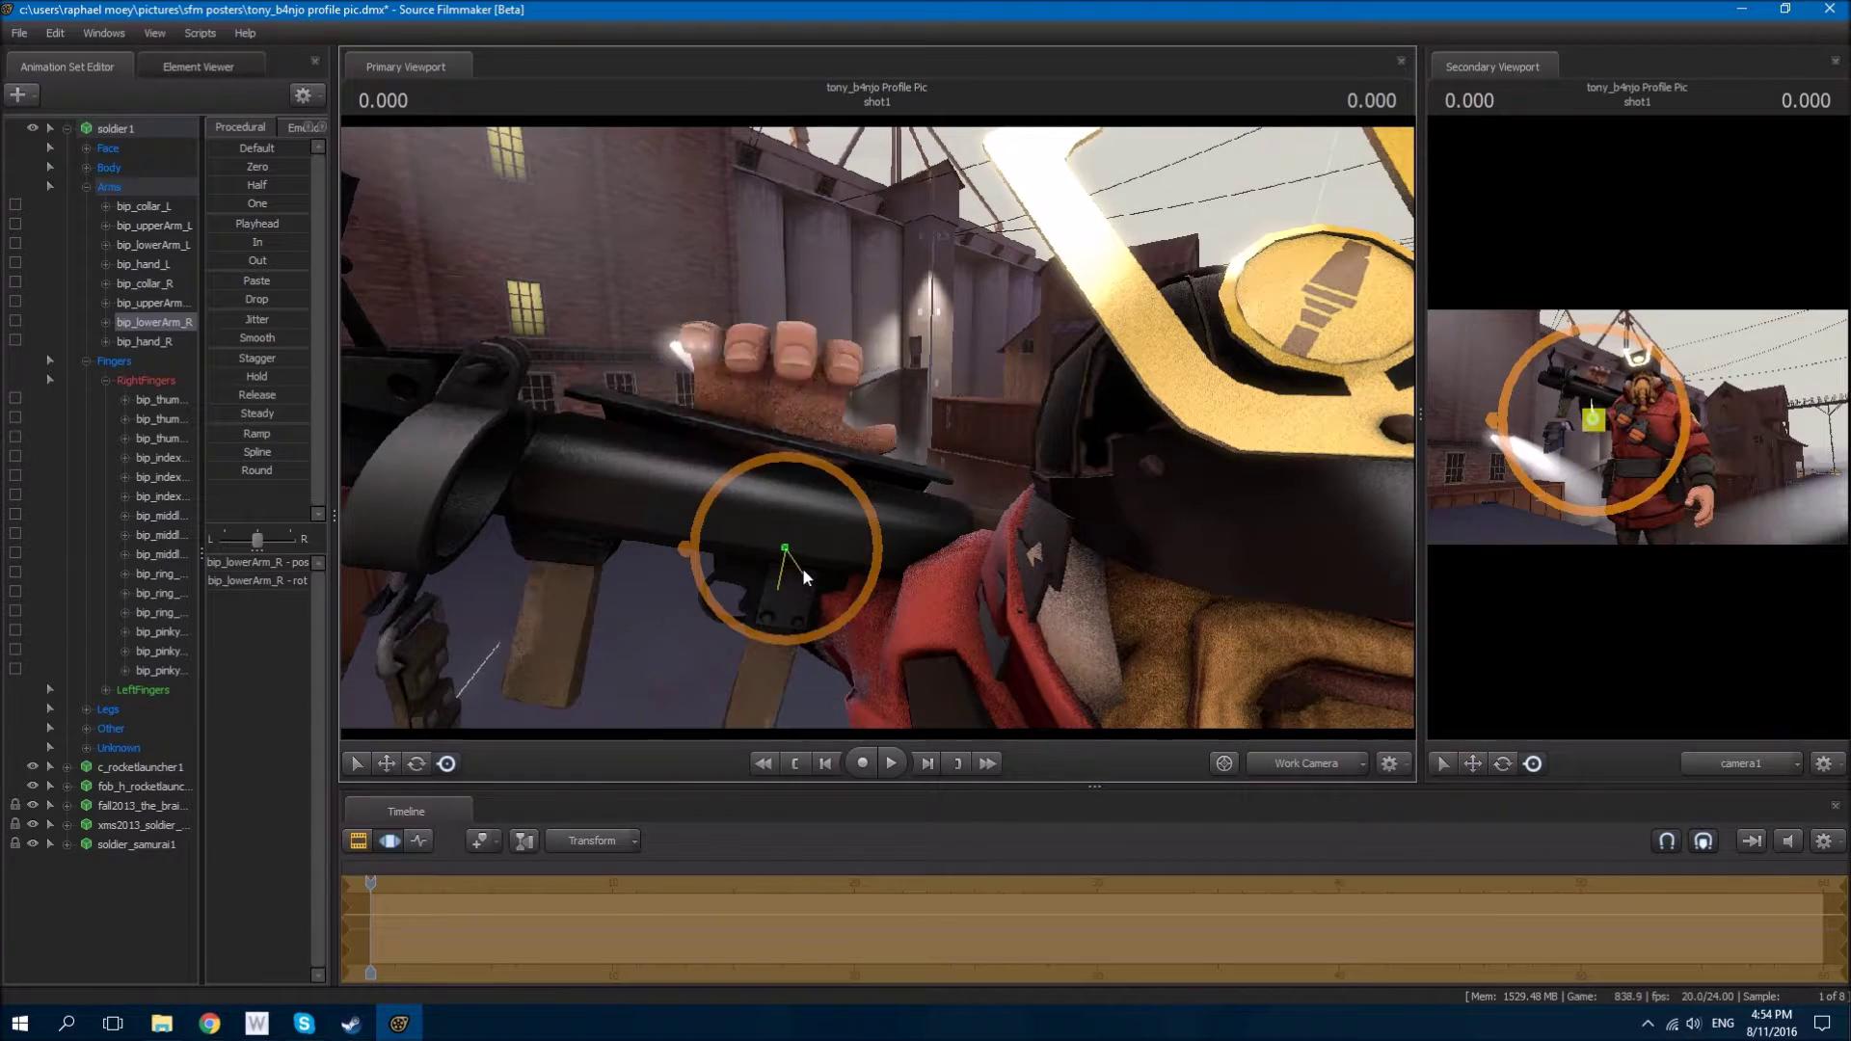
left_click(742, 431)
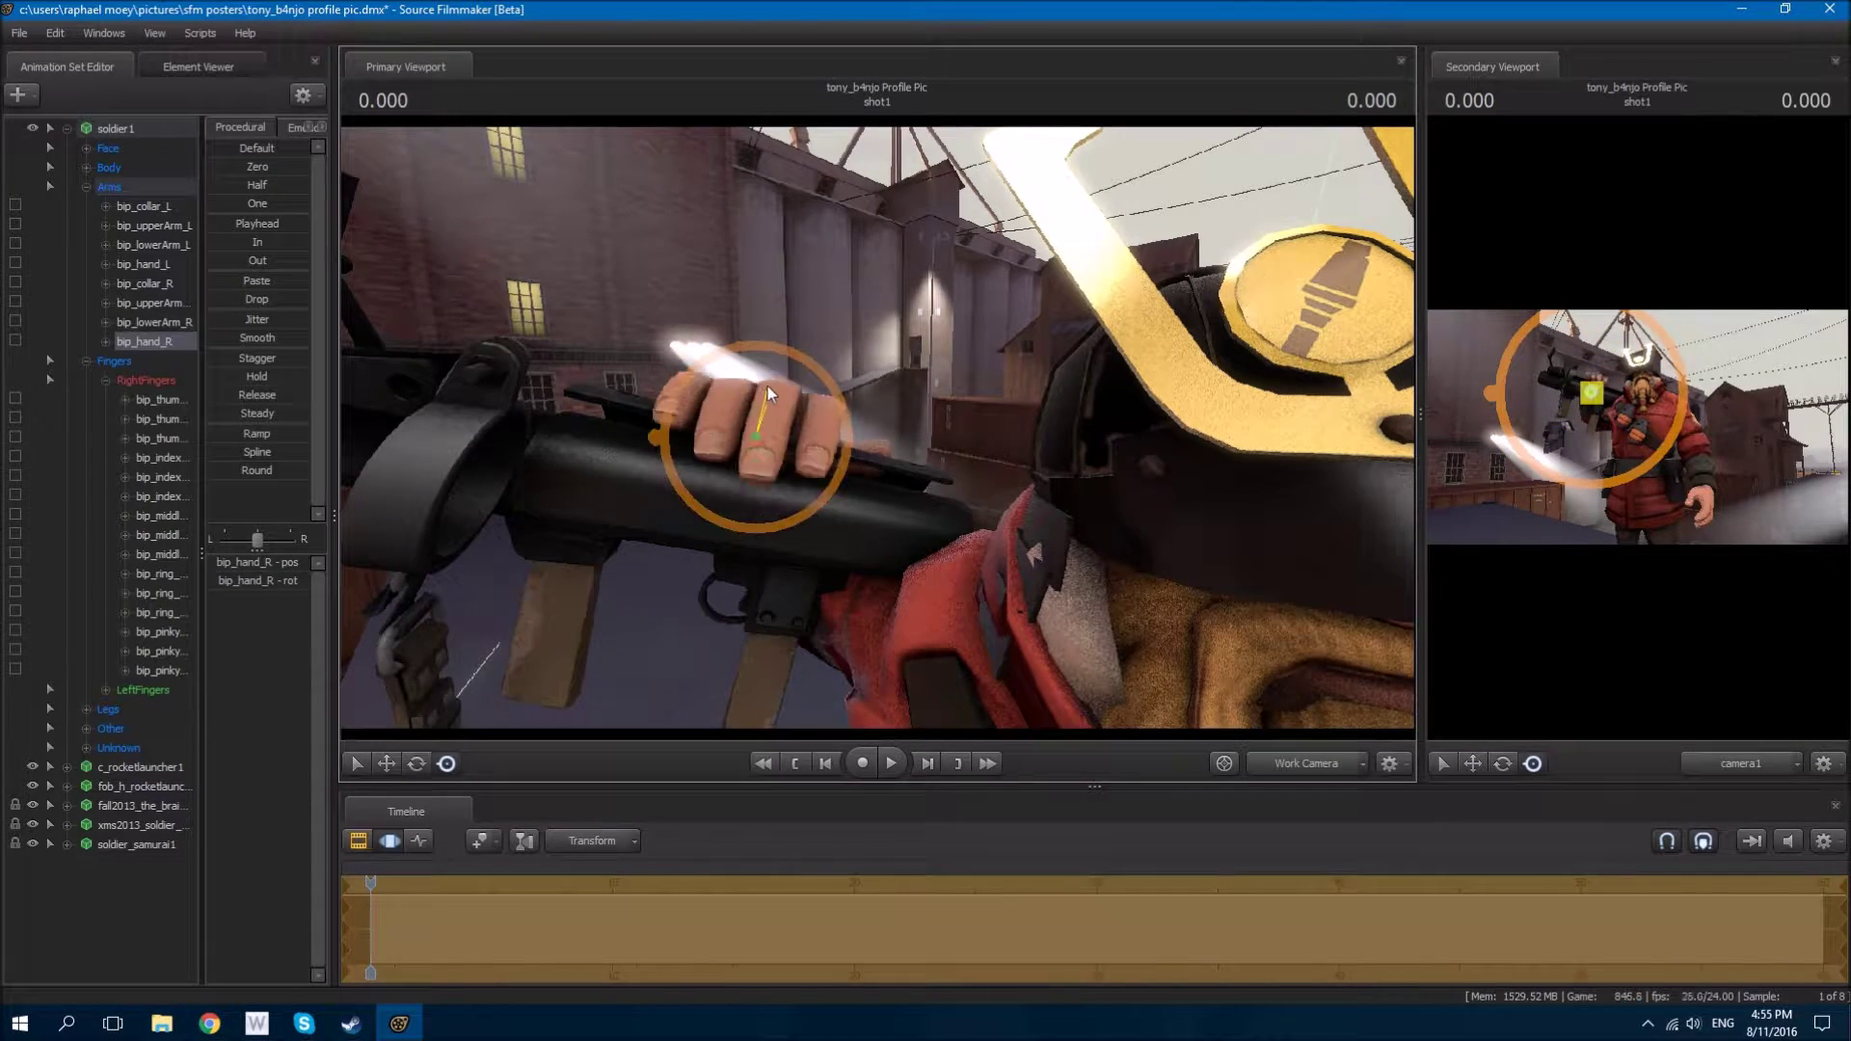
left_click_drag(768, 403, 718, 410)
left_click(151, 419)
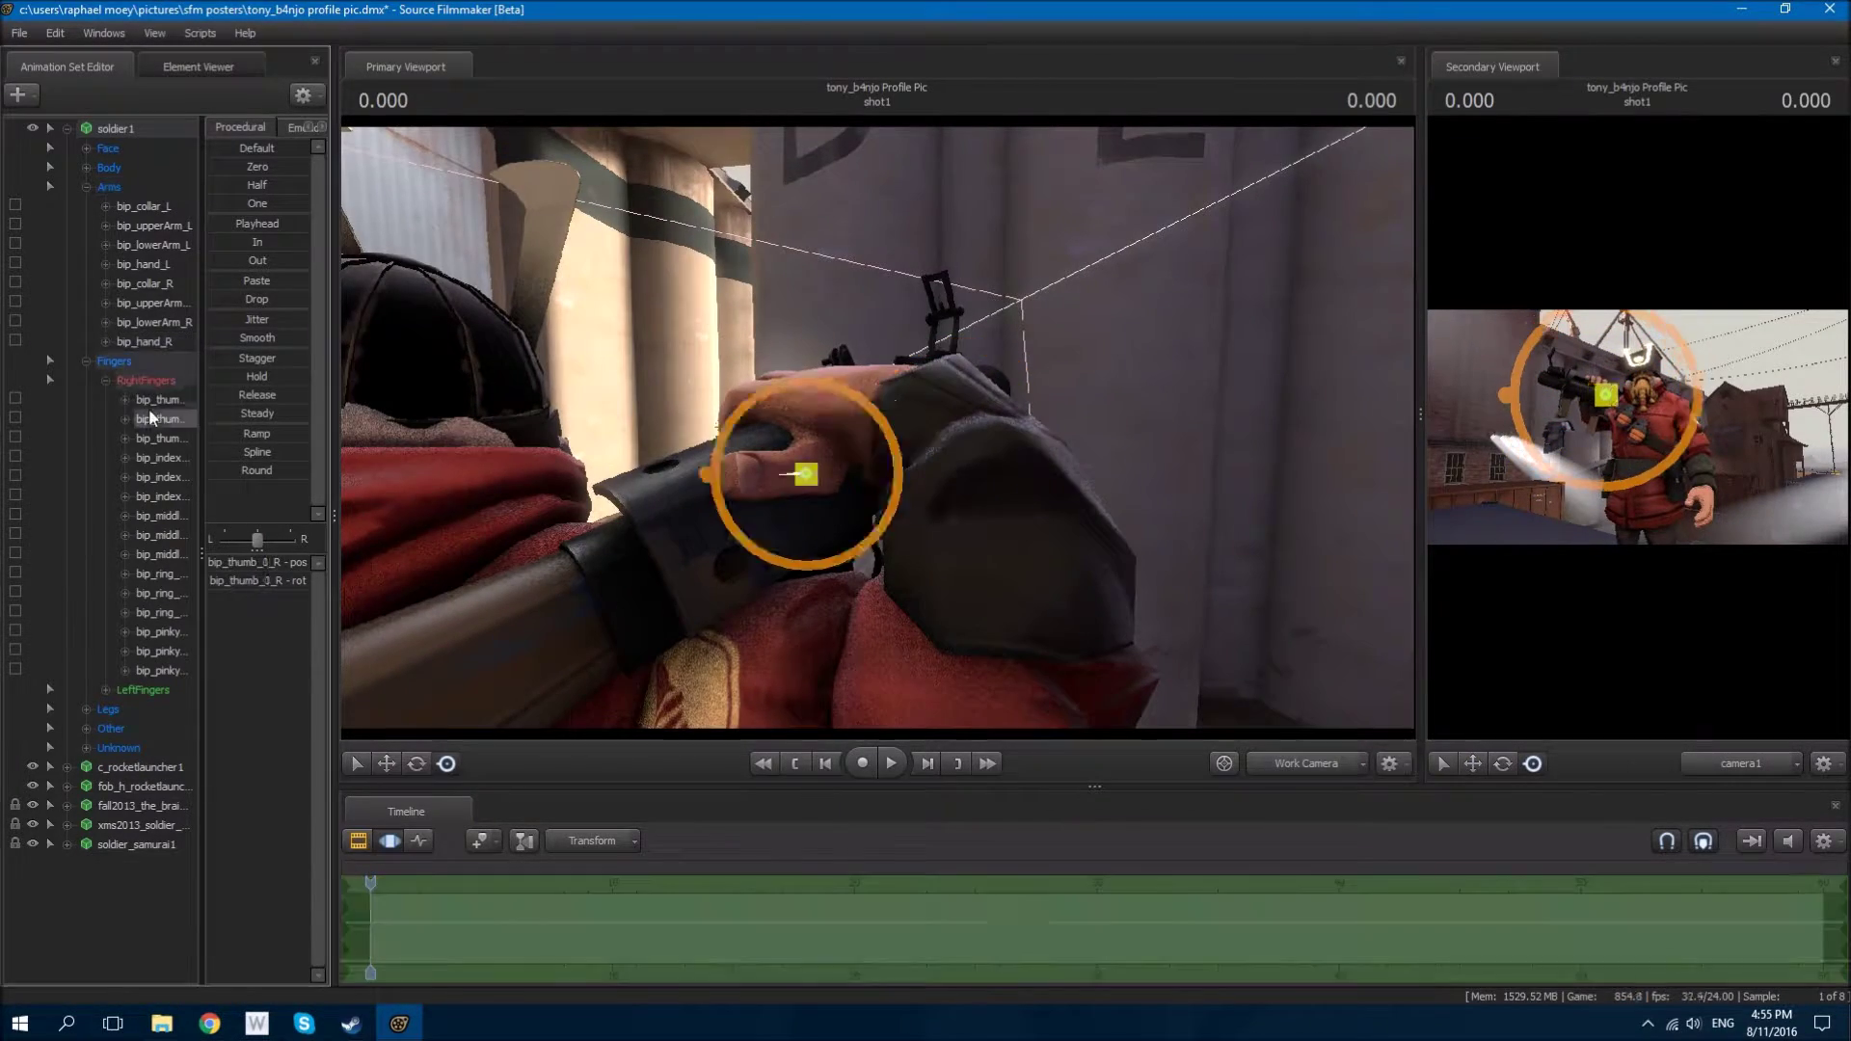
left_click_drag(857, 477, 867, 410)
left_click(873, 398)
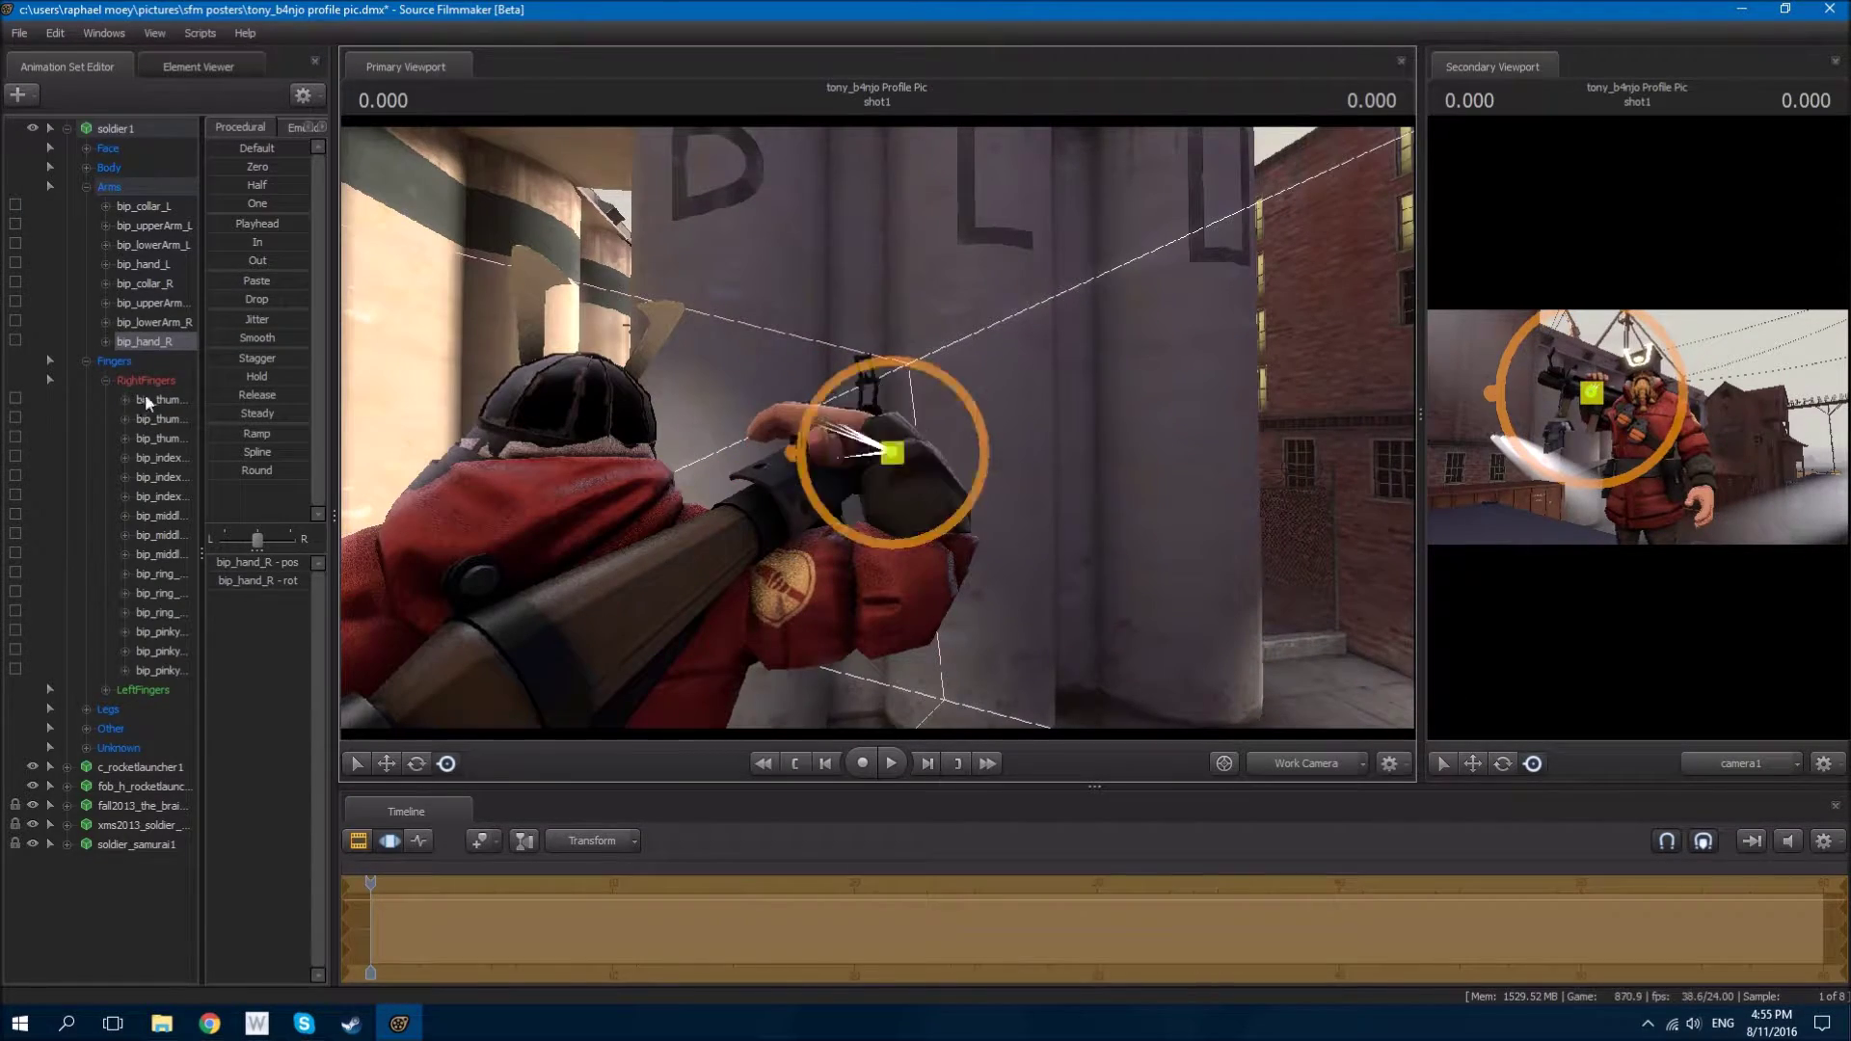
Step: Rotate the right thumb's base joint and realign the right hand over the launcher barrel
left_click(150, 400)
left_click_drag(808, 417, 730, 384)
left_click(140, 341)
left_click_drag(868, 425, 906, 416)
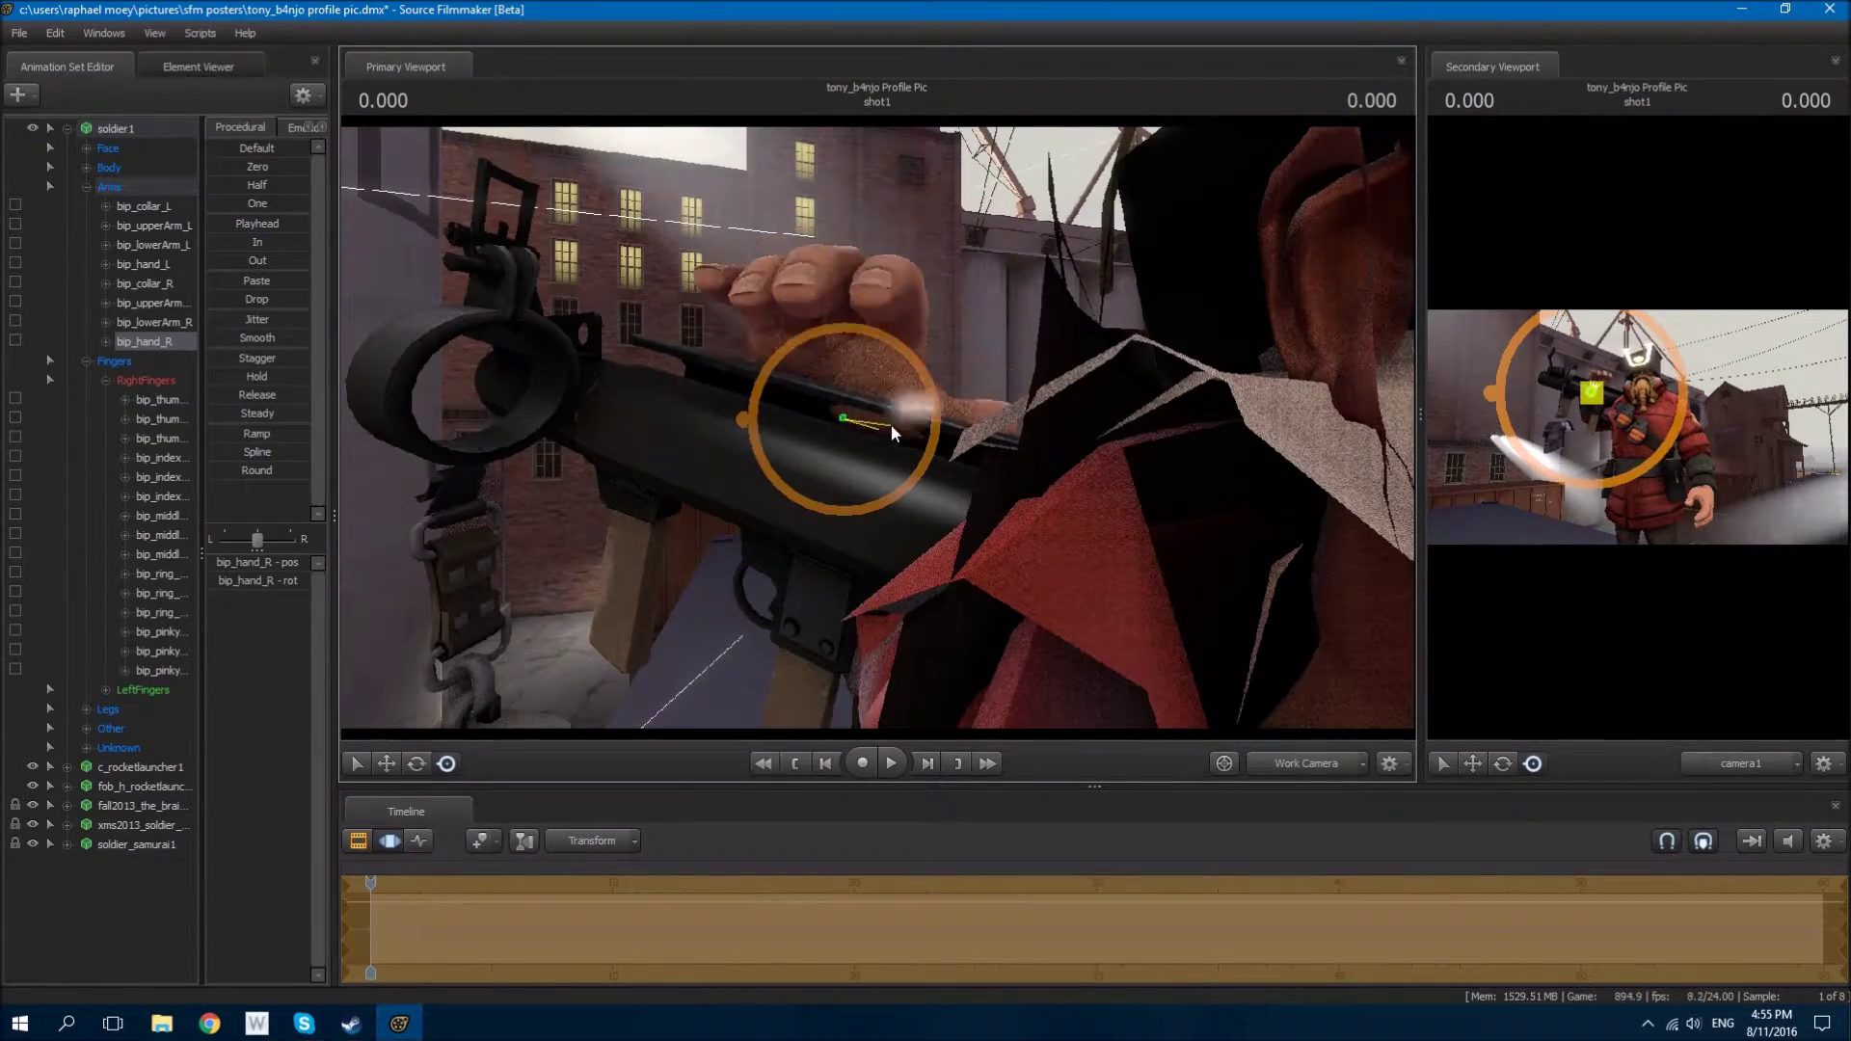
Step: Refine the right lower arm and hand, shifting the hand forward along the launcher as seen through camera1
left_click(145, 323)
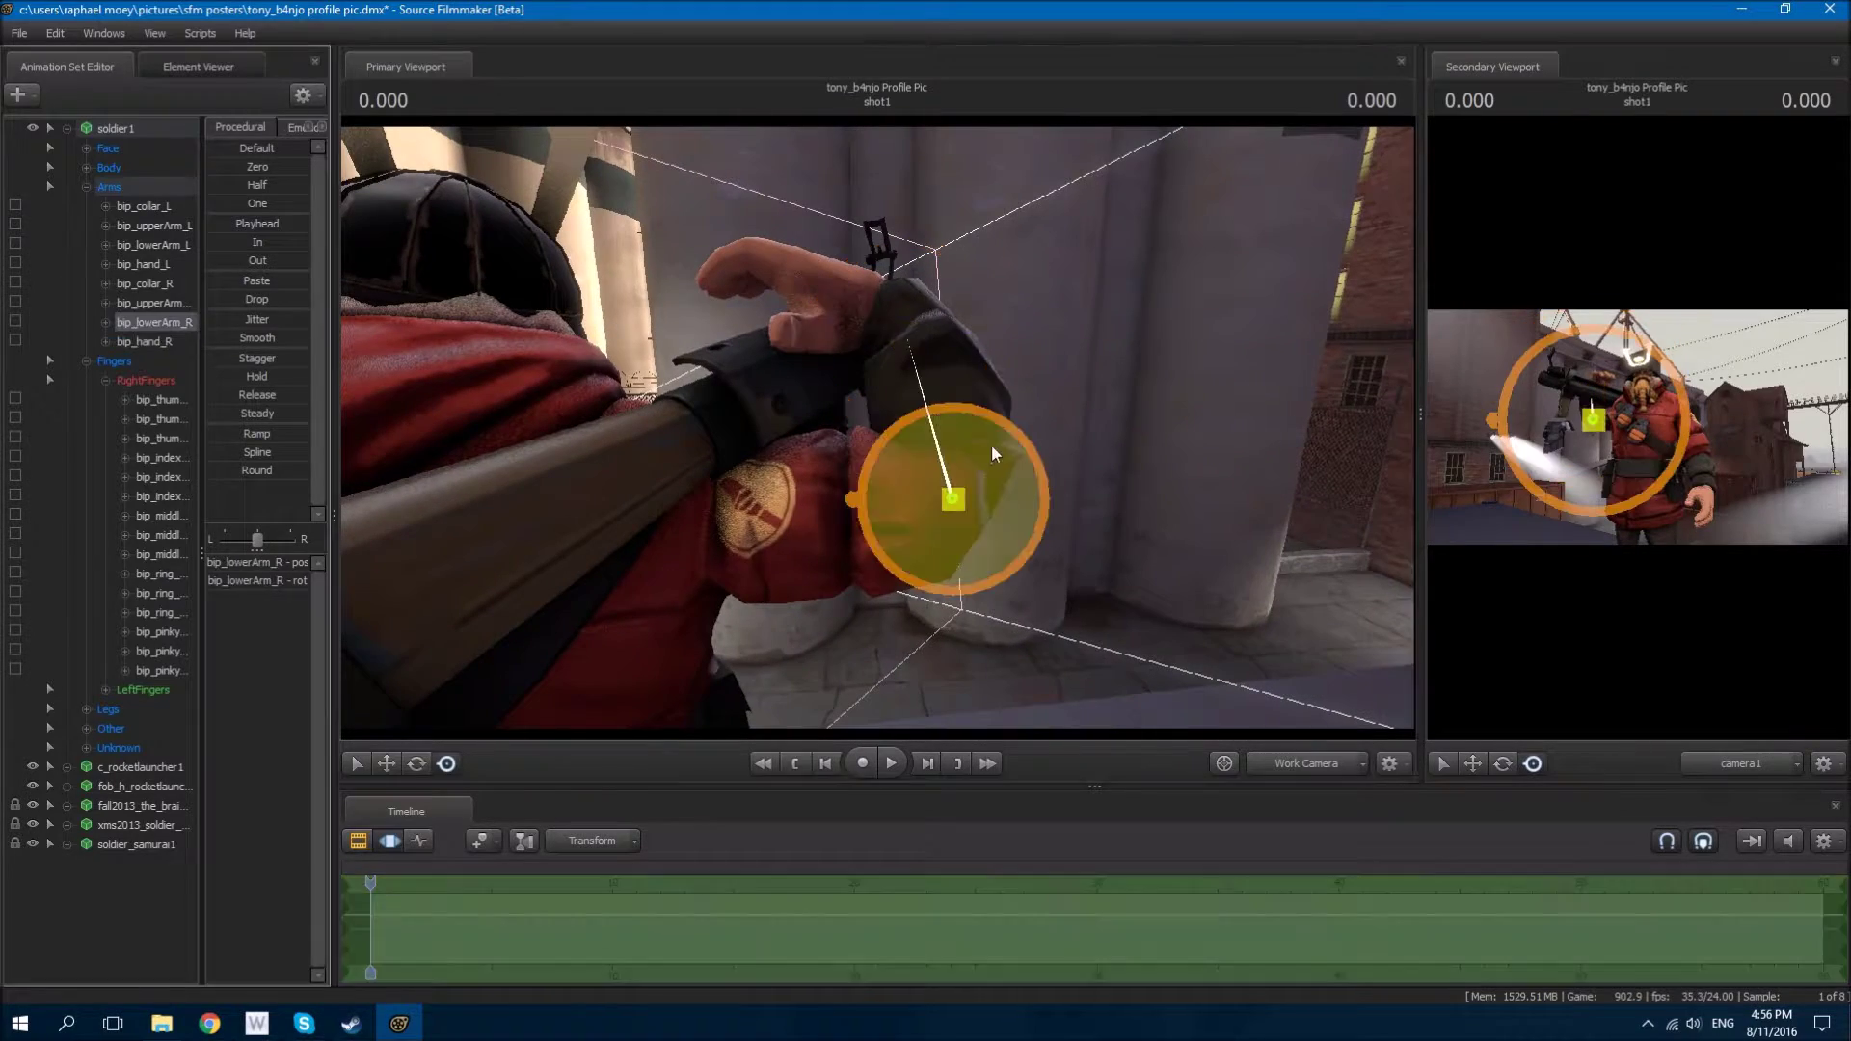
left_click(139, 342)
left_click_drag(744, 395, 1108, 284)
left_click(840, 460)
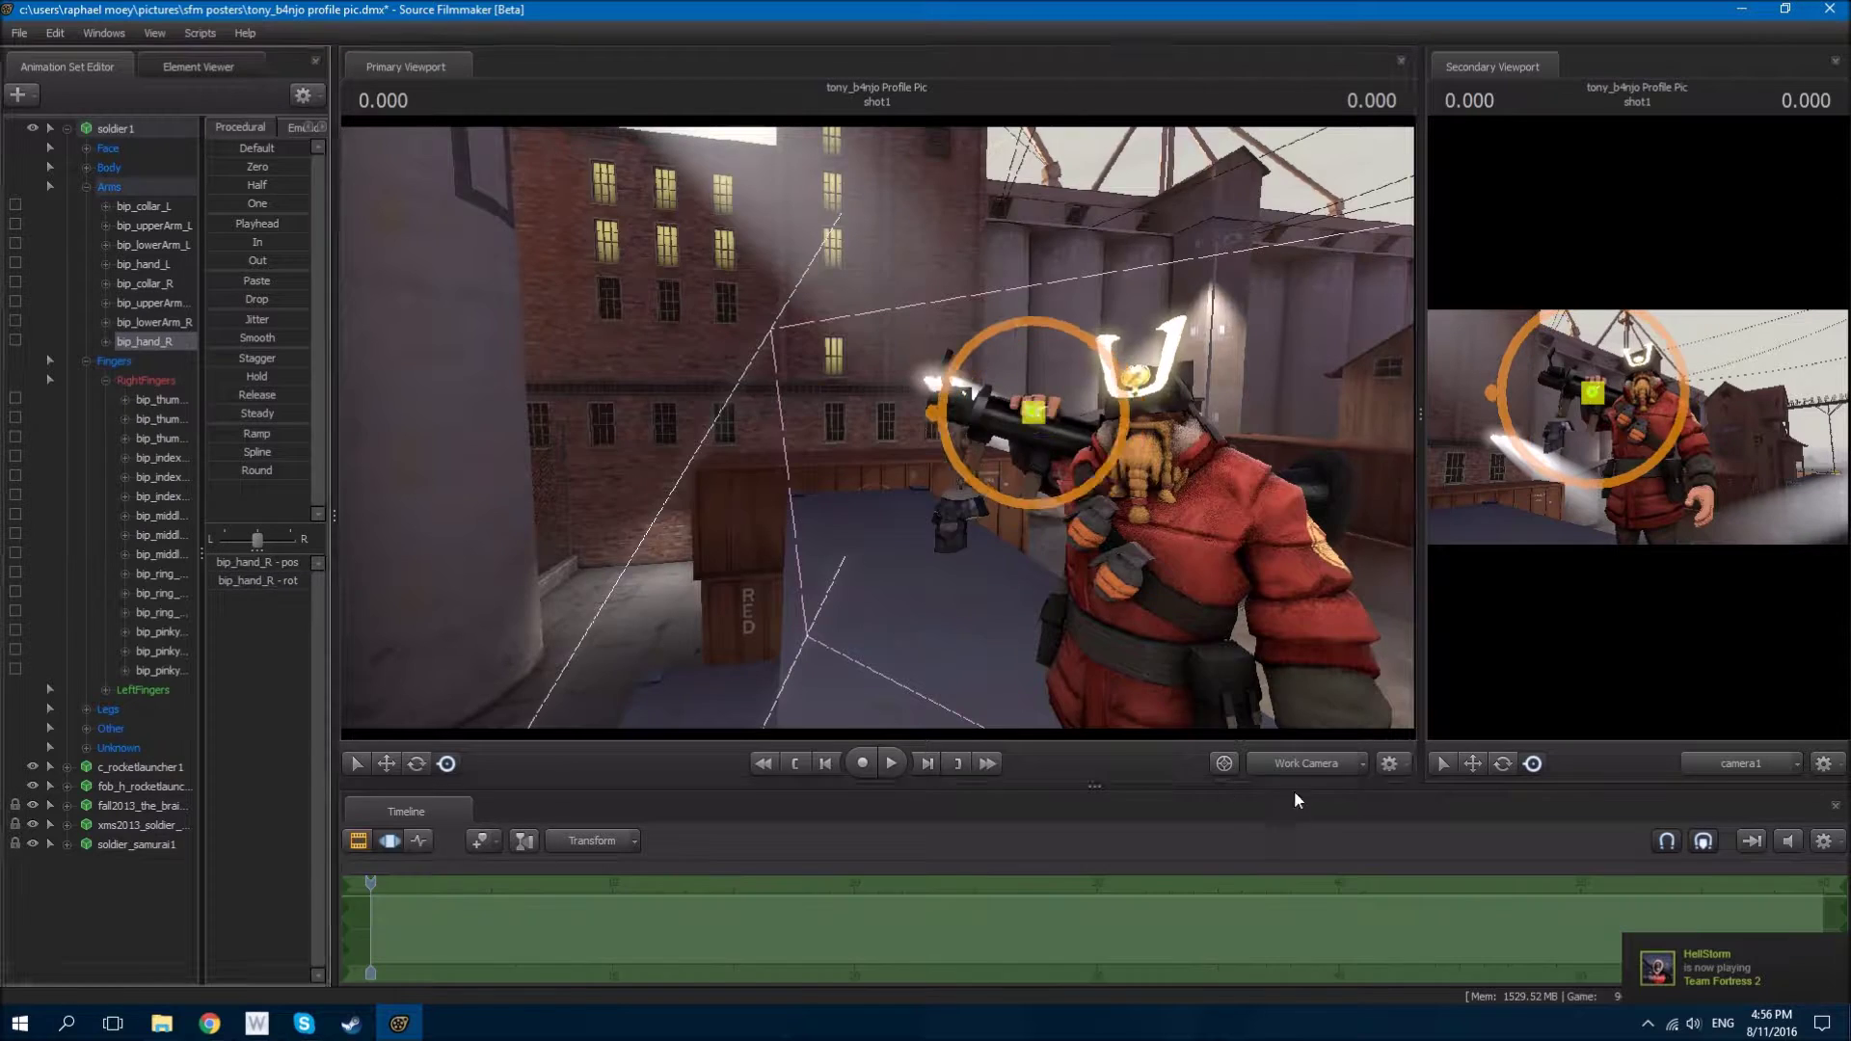
left_click(772, 284)
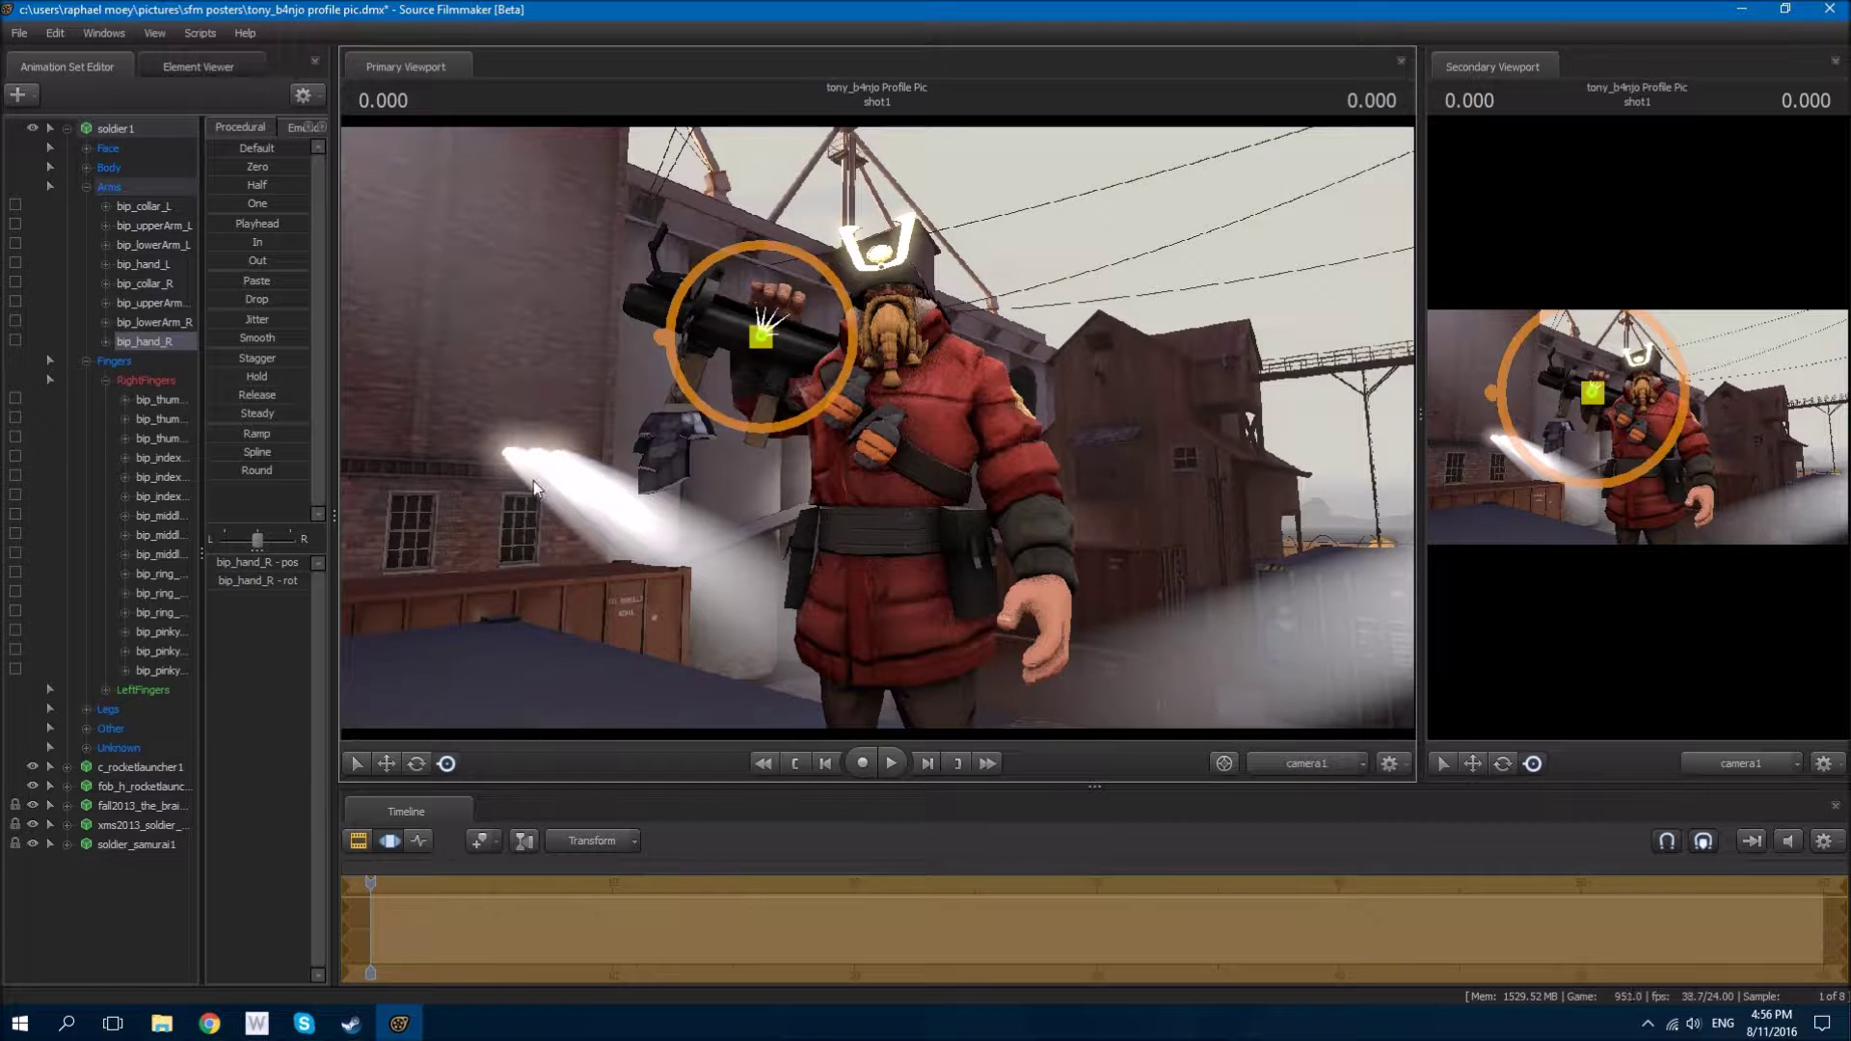
left_click(660, 381)
left_click(761, 299)
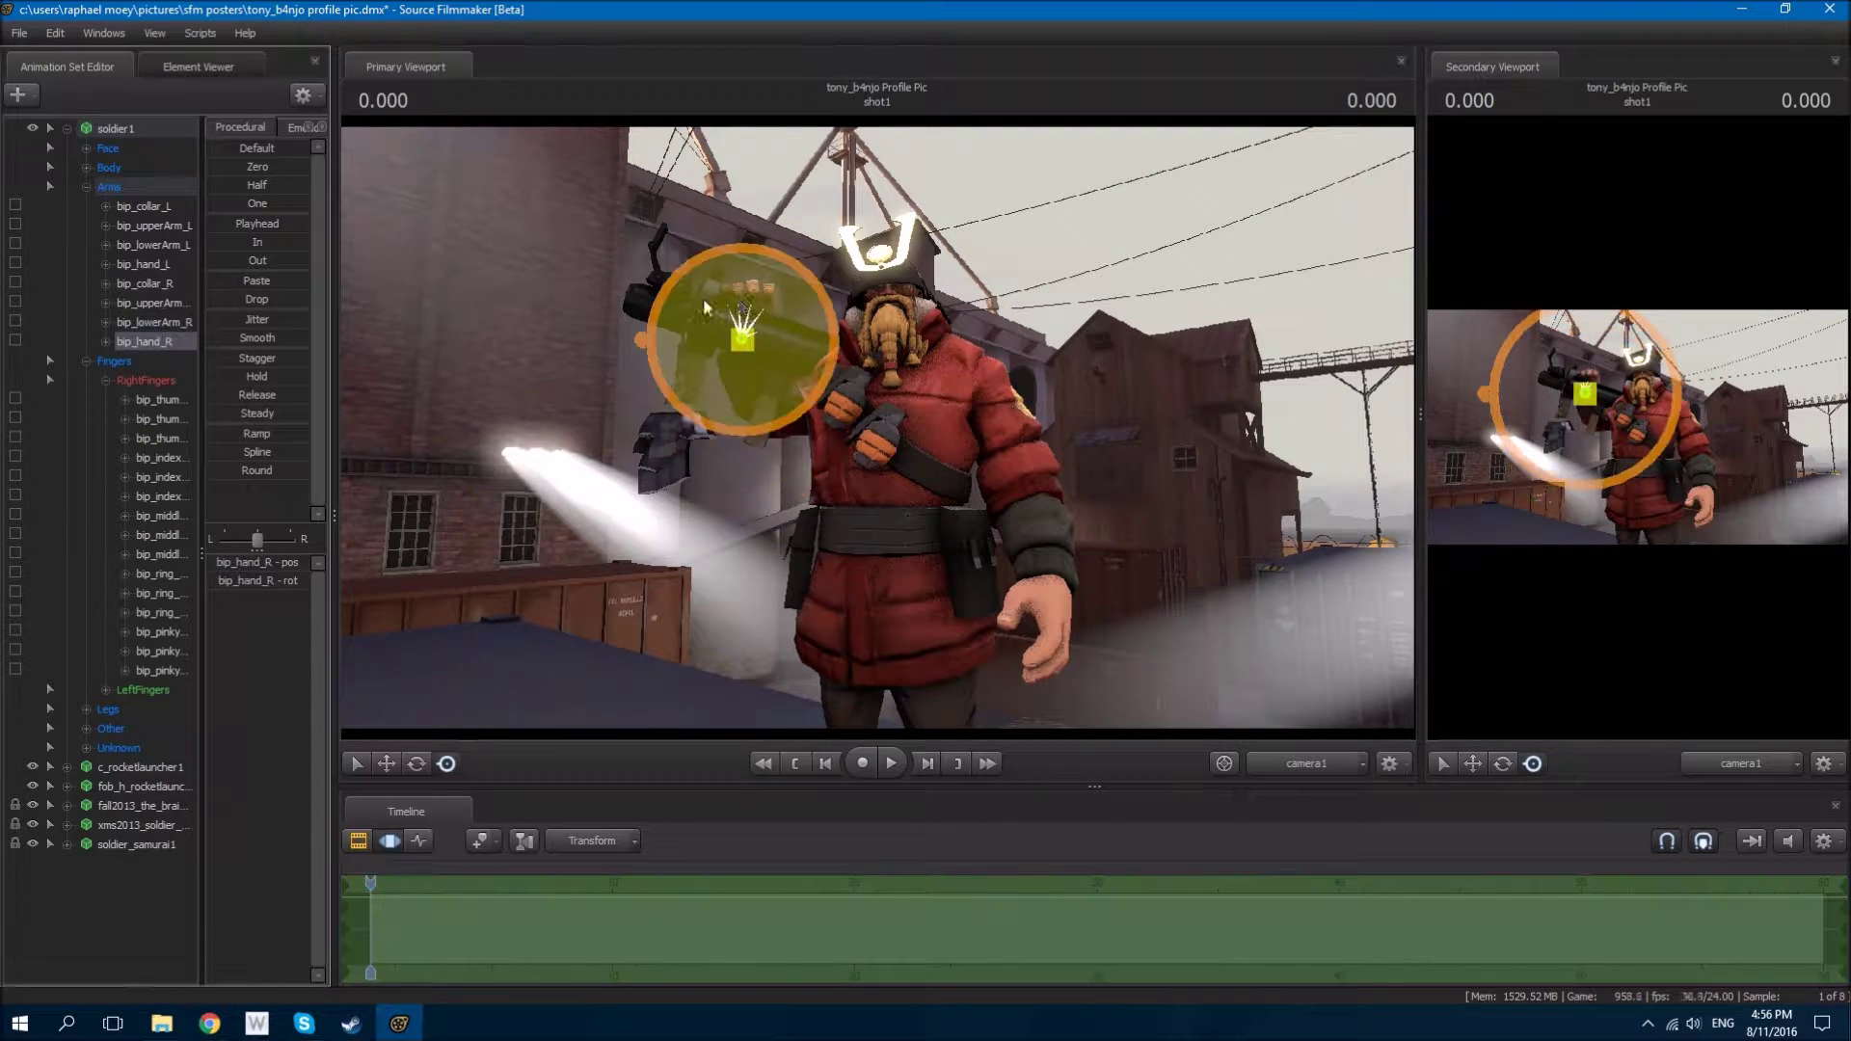
Step: Check the reference picture in Chrome and adjust the right hand on the launcher using the work camera view
left_click(219, 1030)
left_click(223, 1032)
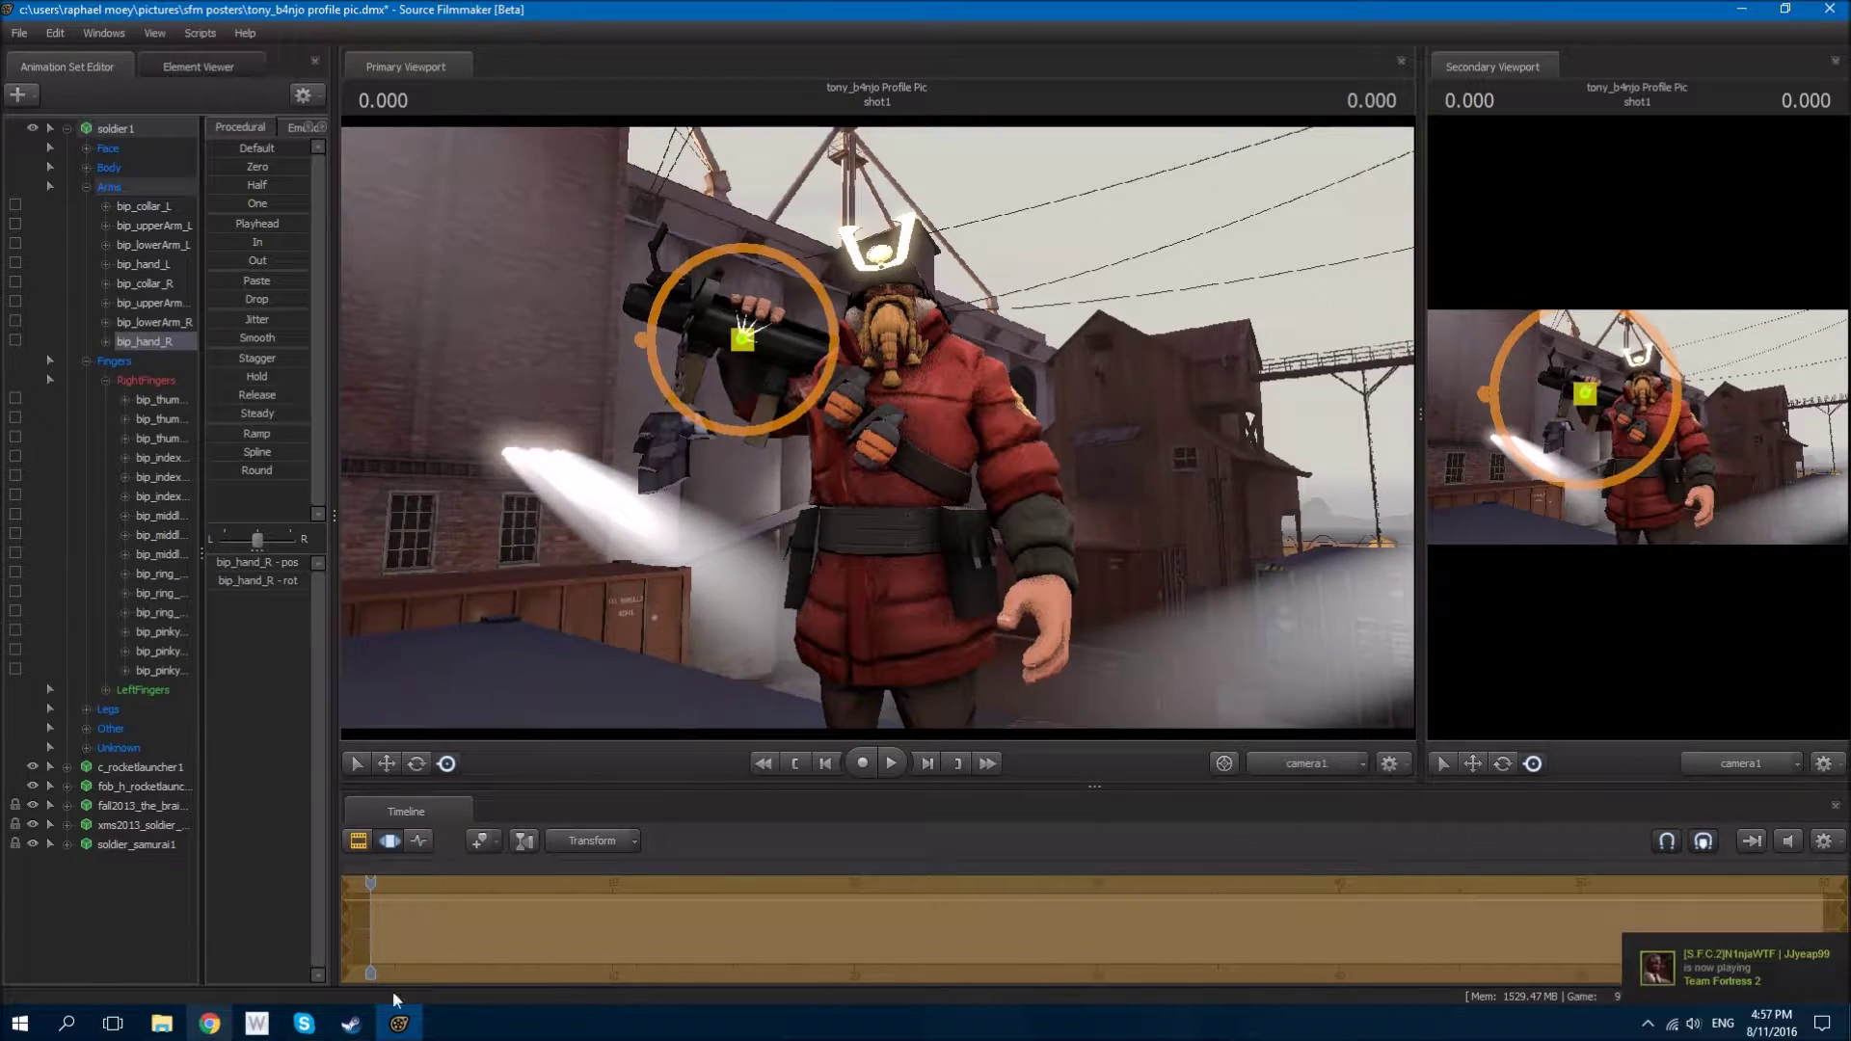
left_click(1268, 767, "ctrl")
left_click_drag(1130, 587, 1130, 586)
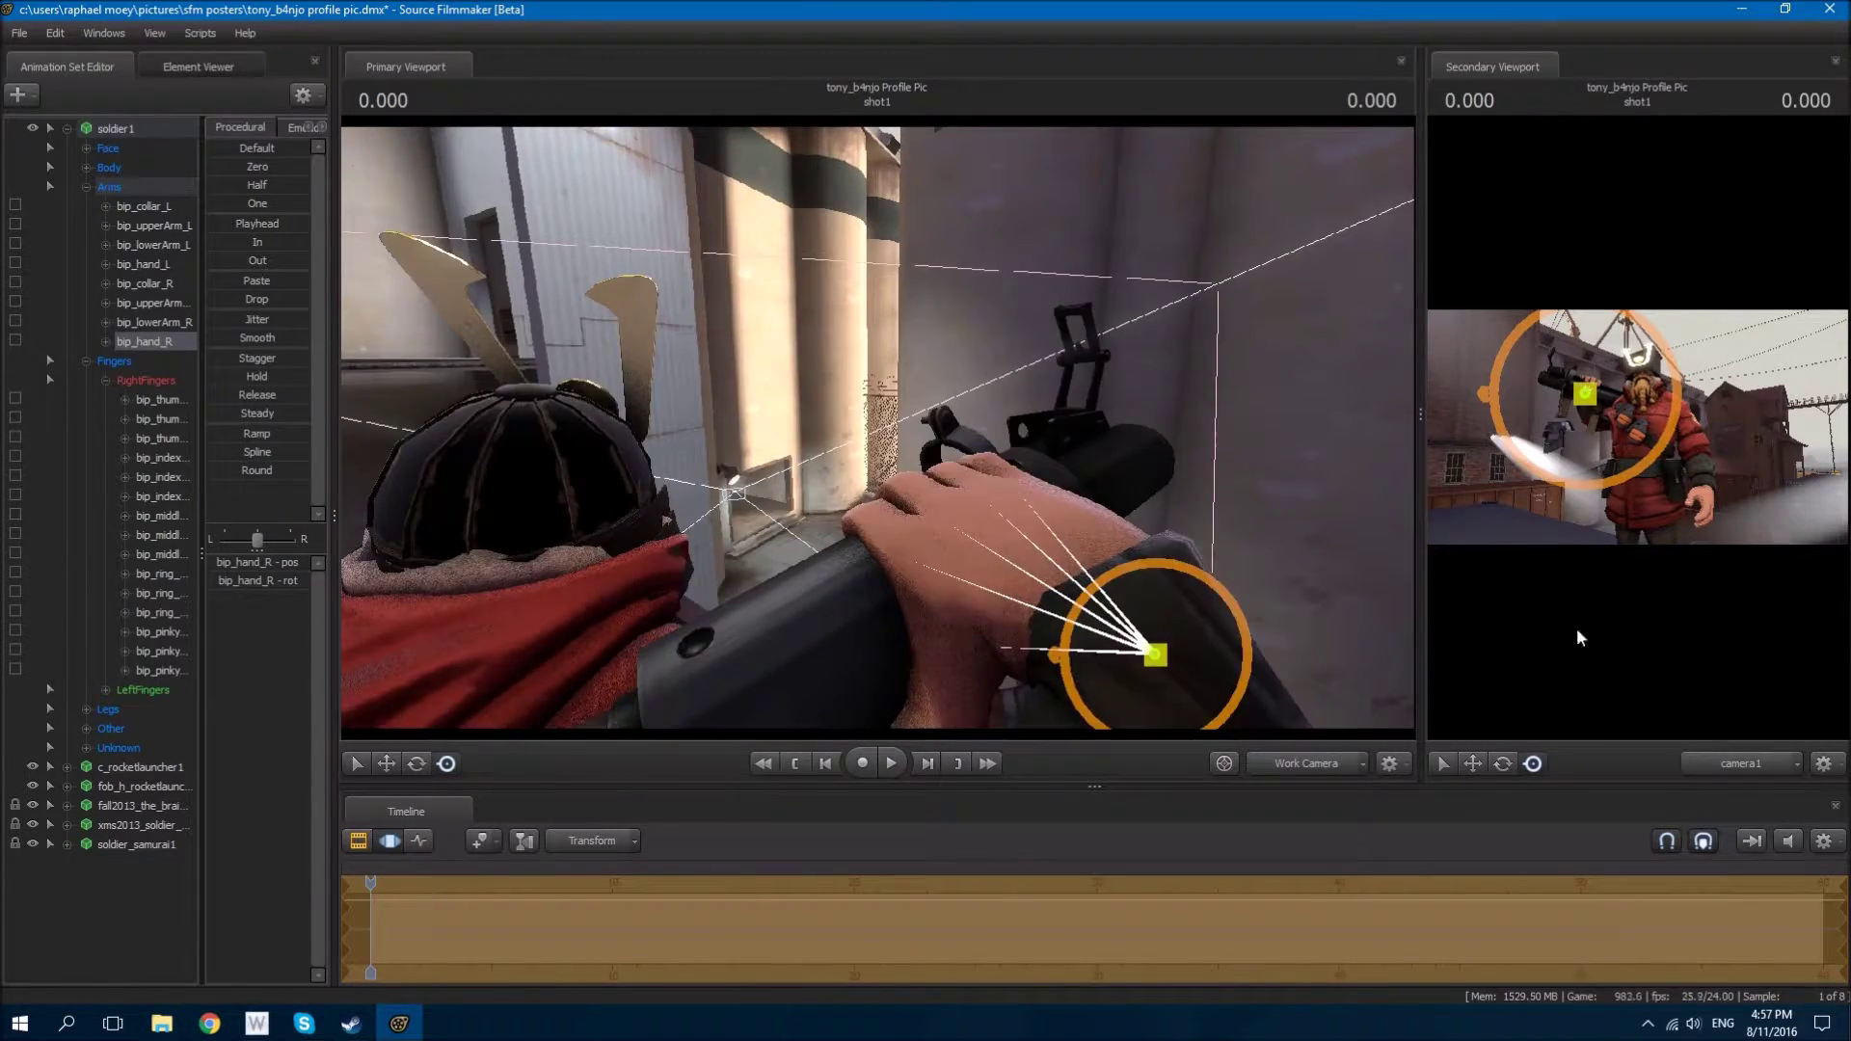
left_click(1299, 766)
left_click(1300, 765)
left_click_drag(1136, 606, 1126, 632)
Step: Pose the right thumb, middle, ring and pinky finger joints around the launcher barrel and check the grip through camera1
left_click(158, 400)
left_click_drag(868, 433, 867, 434)
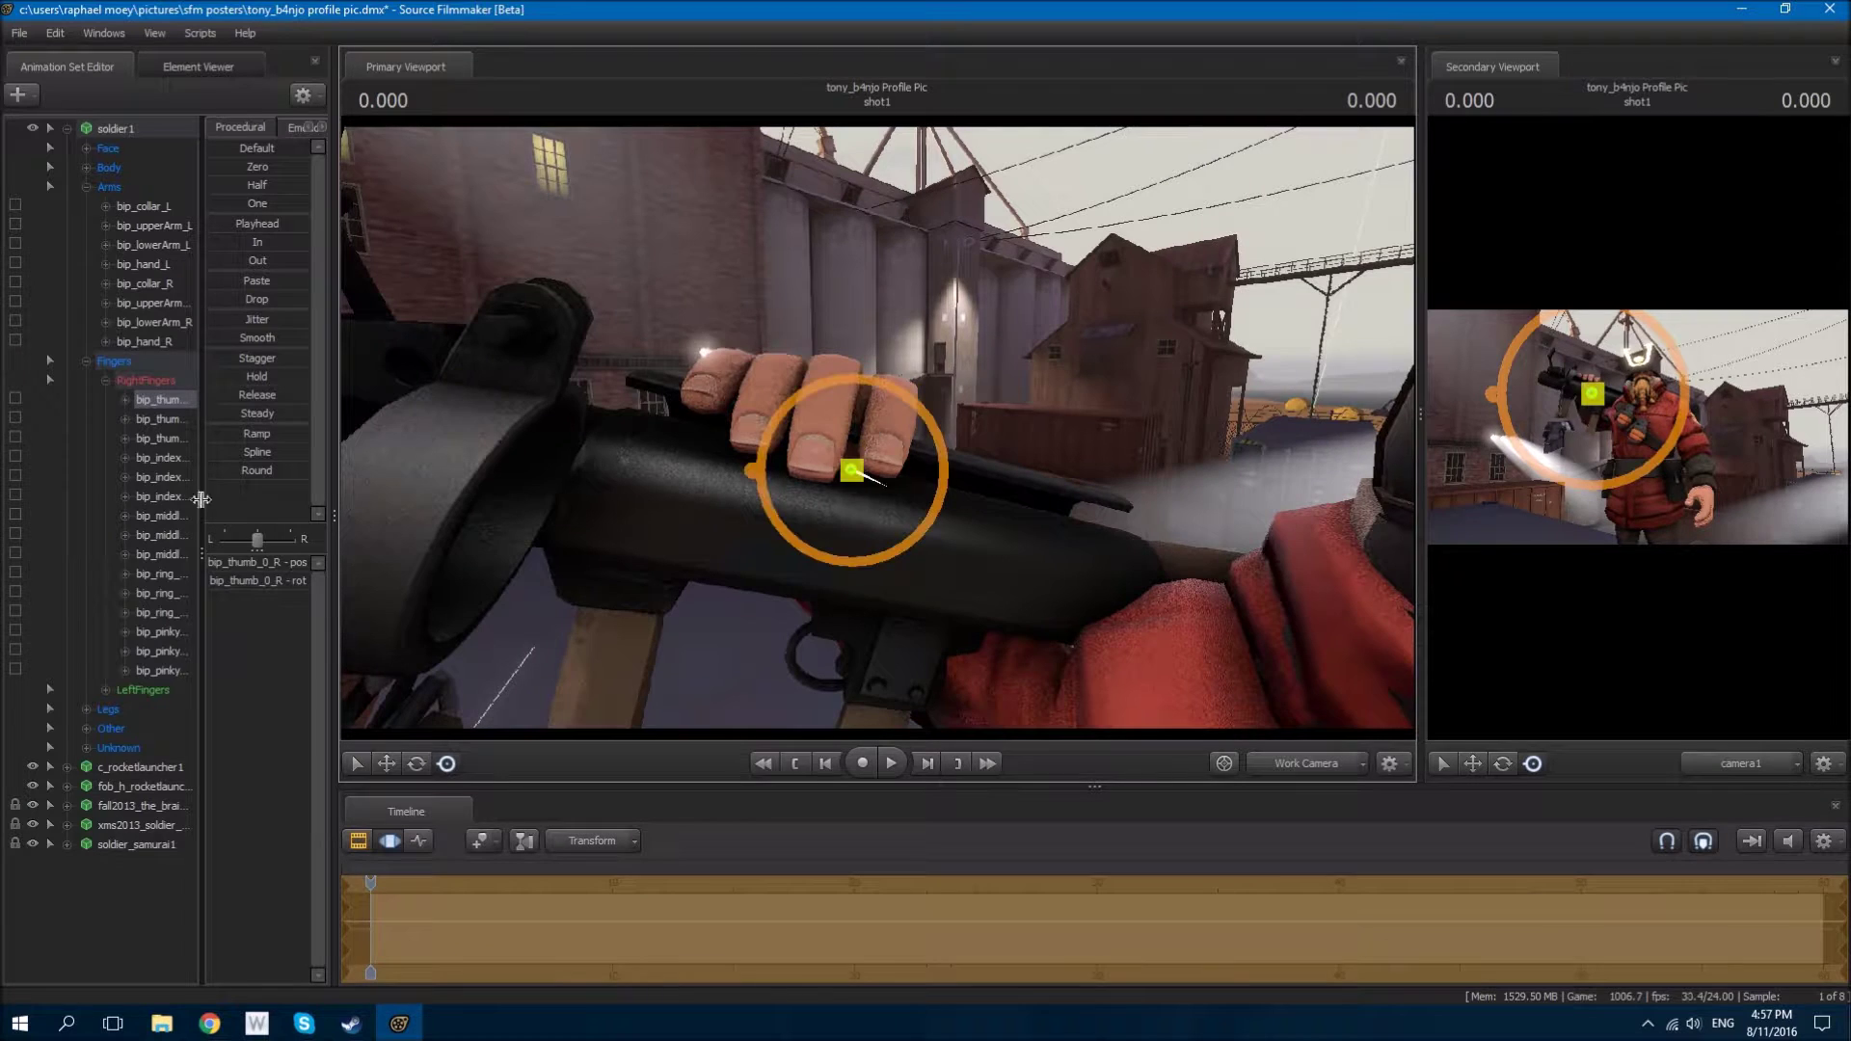
left_click(883, 451)
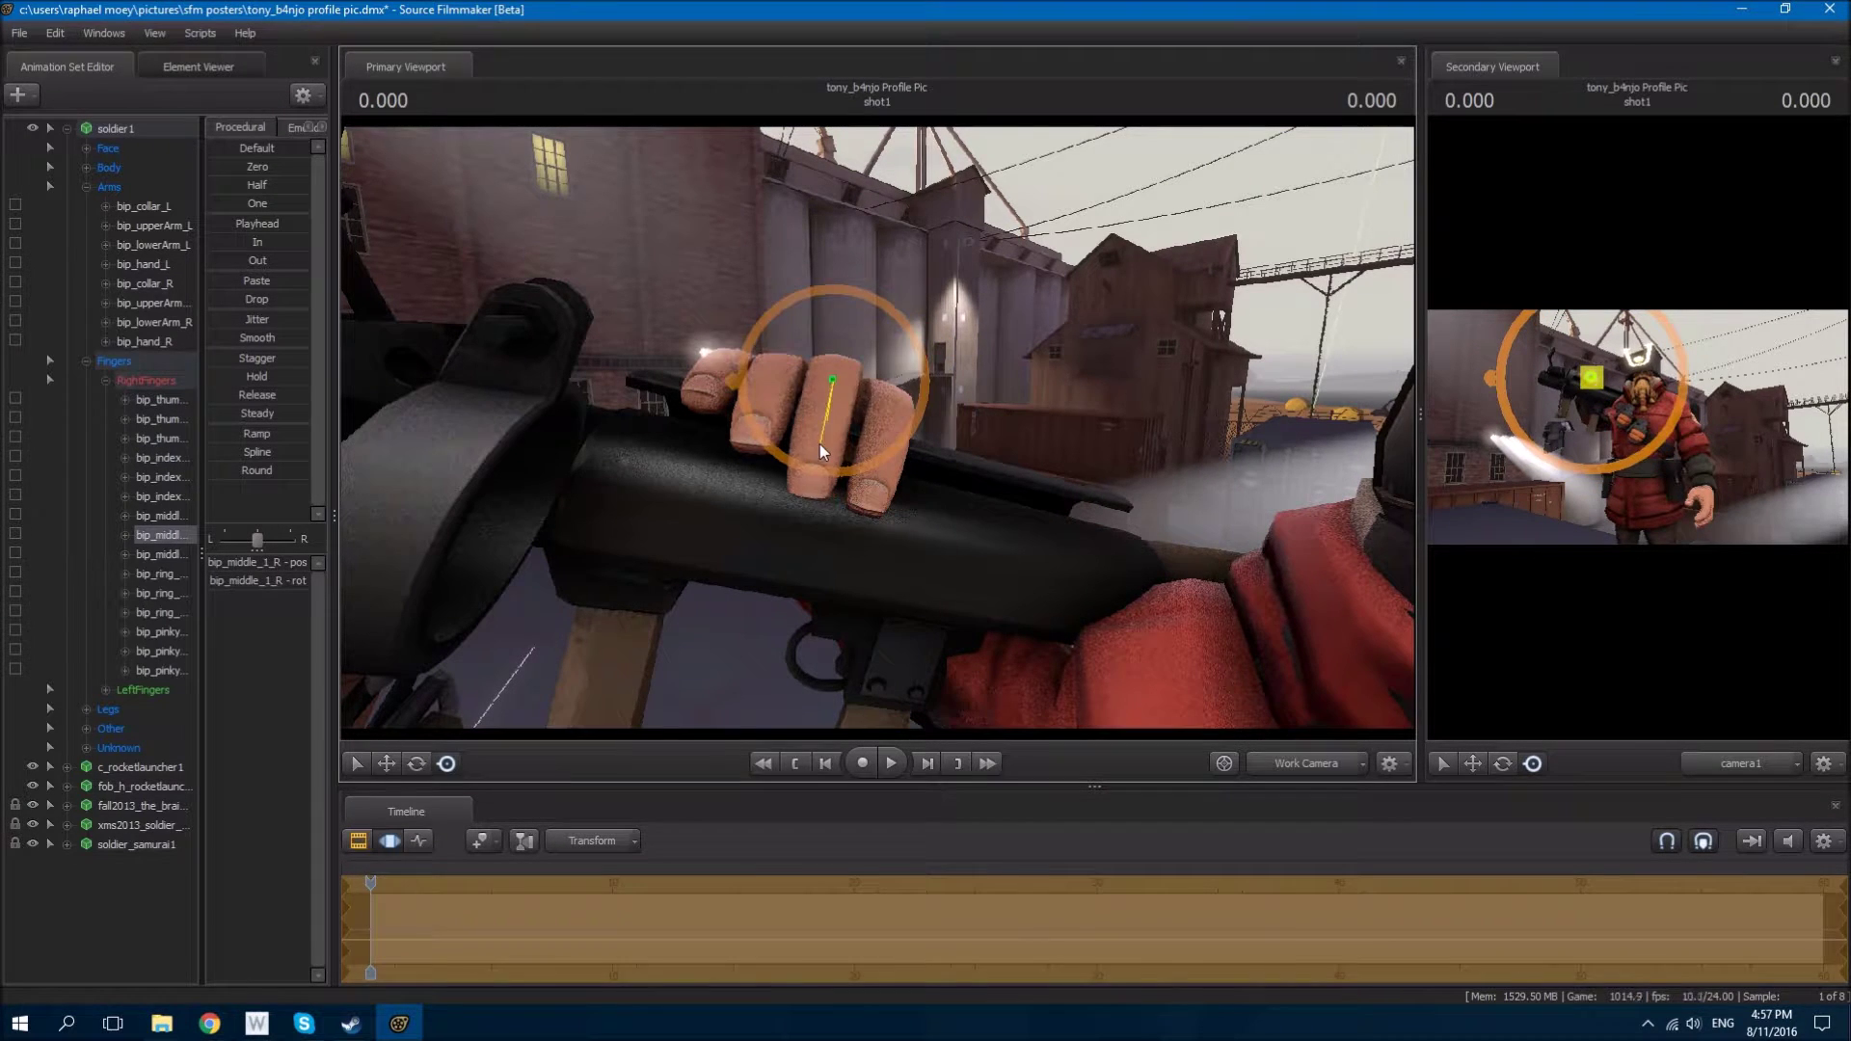
left_click(827, 449)
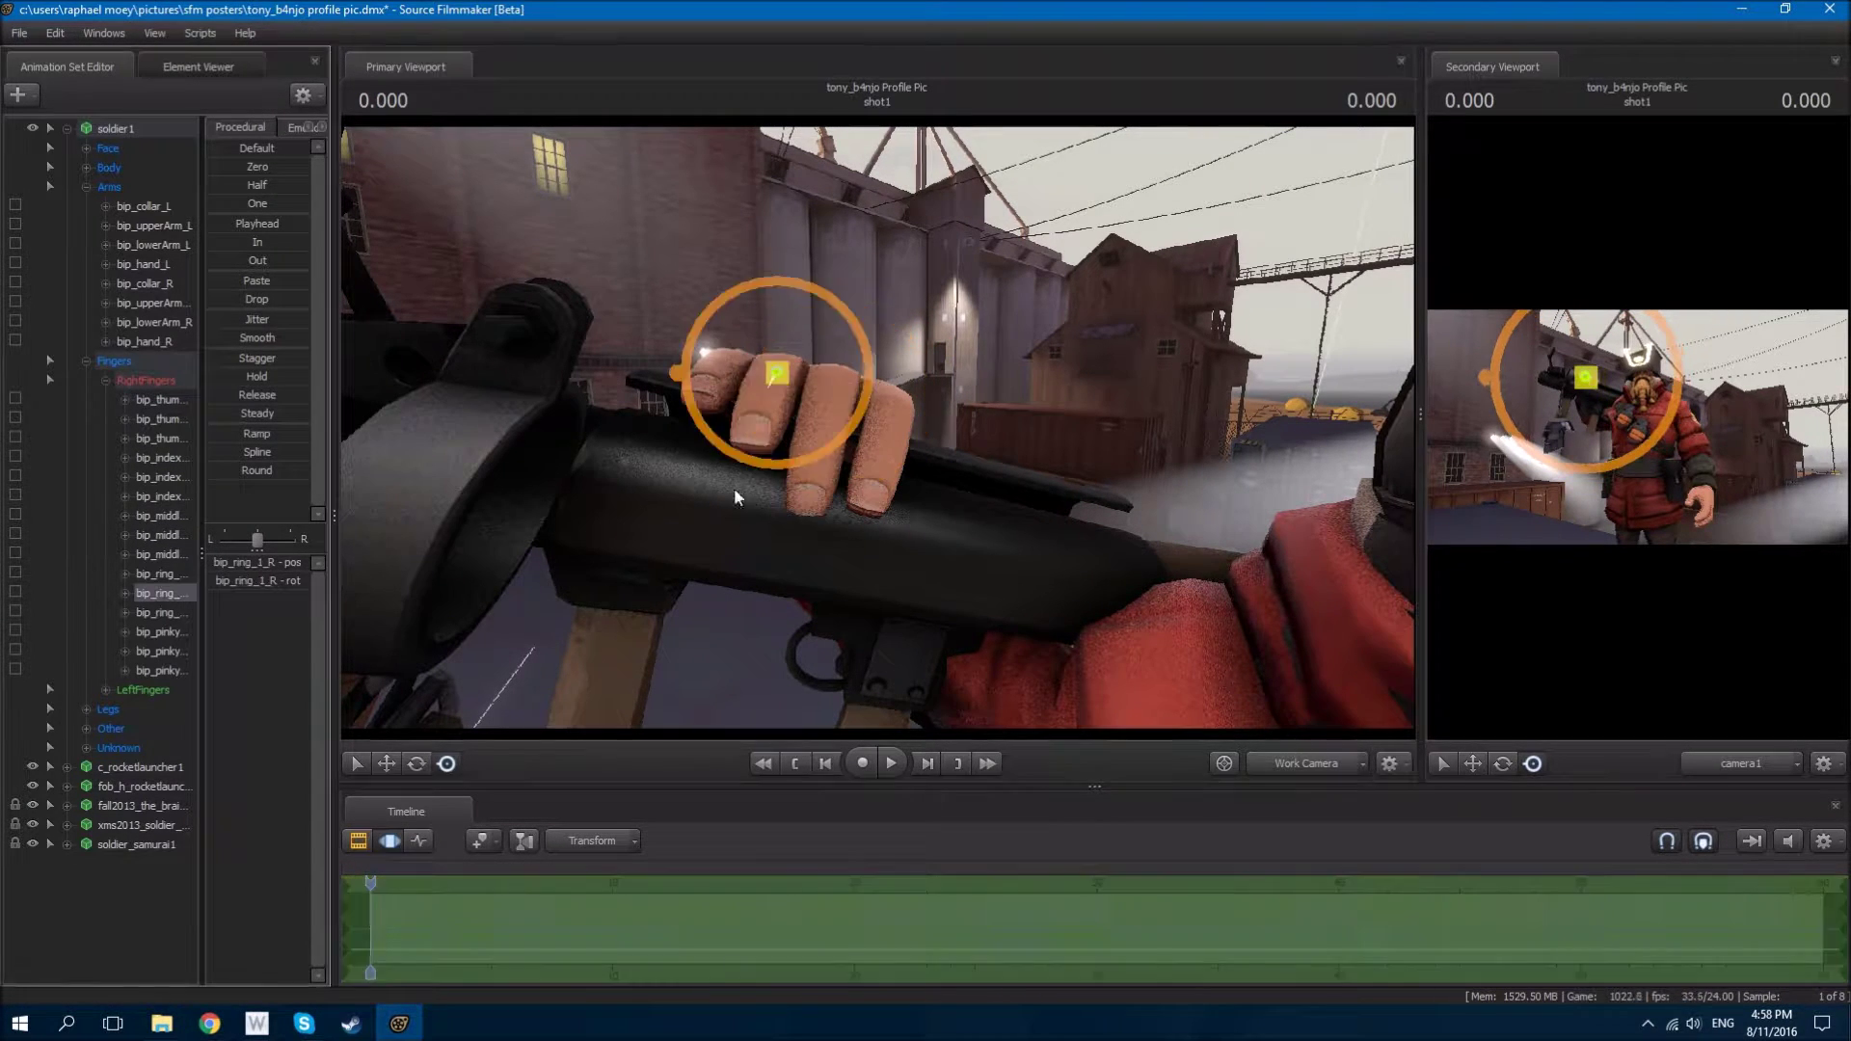
left_click(106, 891)
left_click(157, 671)
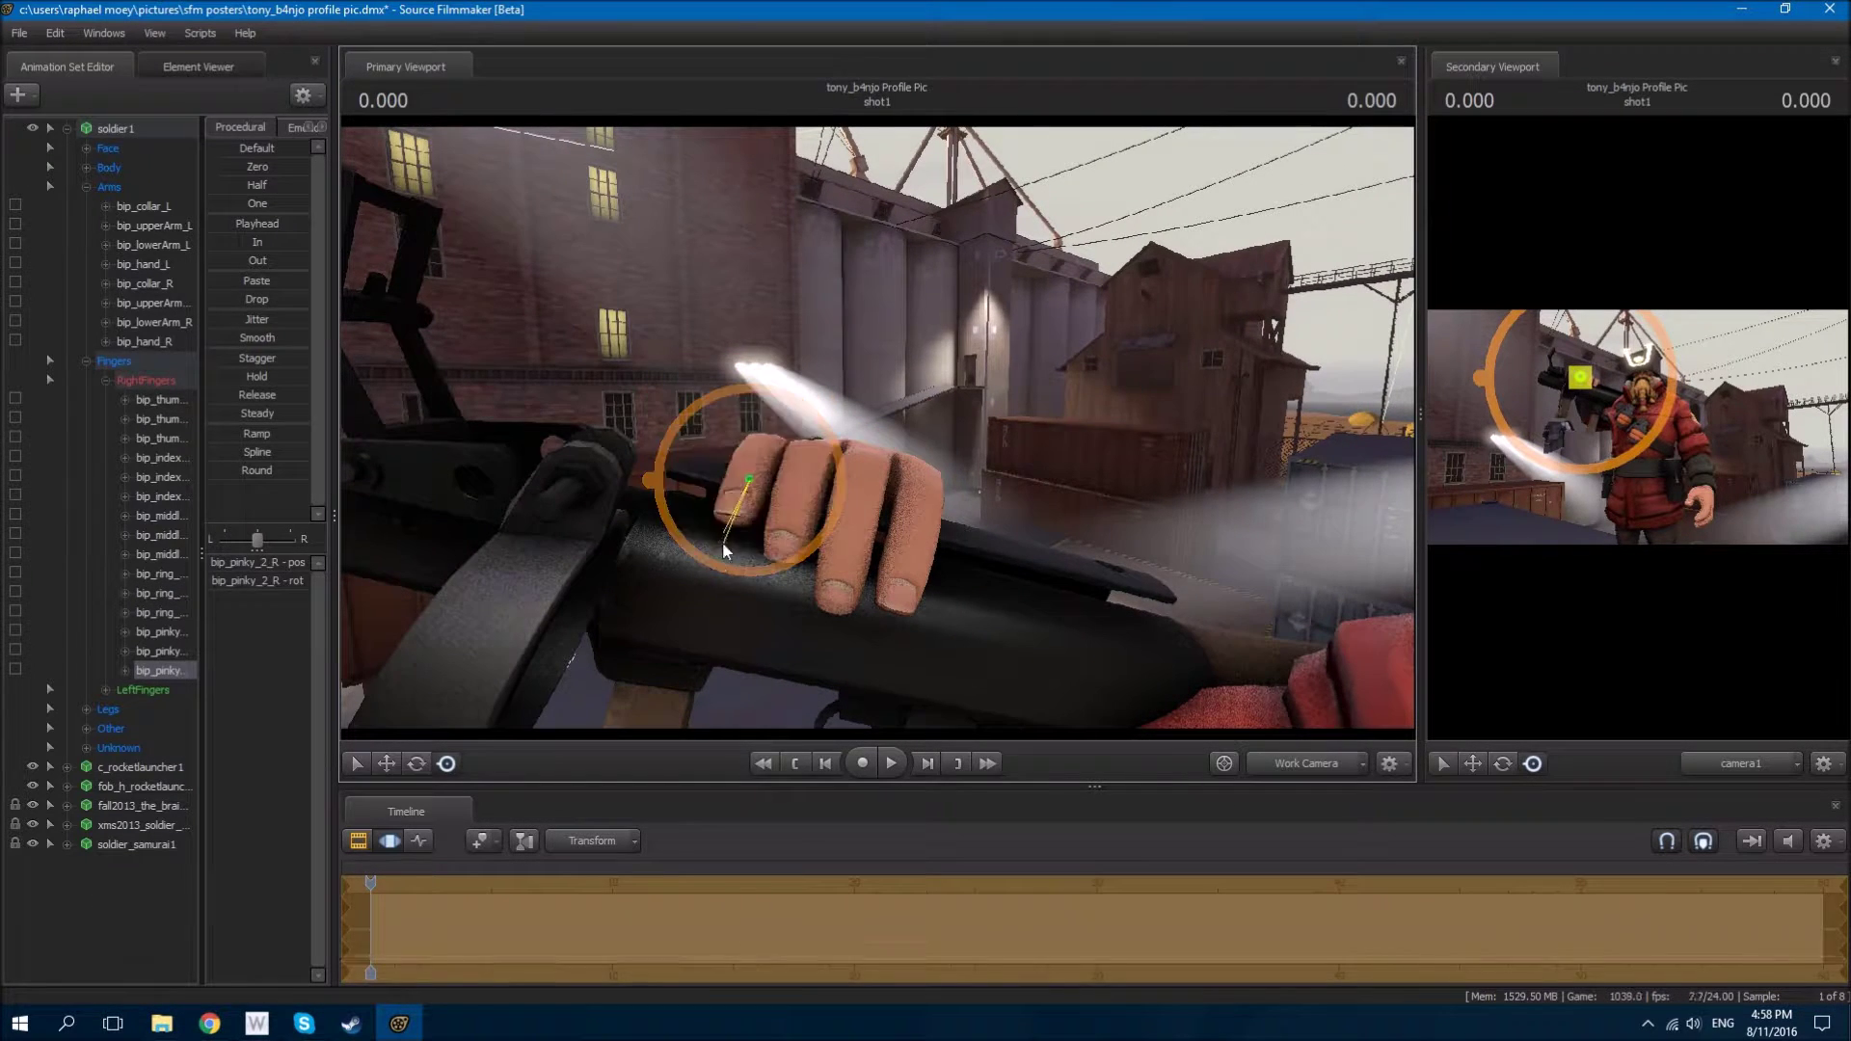
left_click(164, 889)
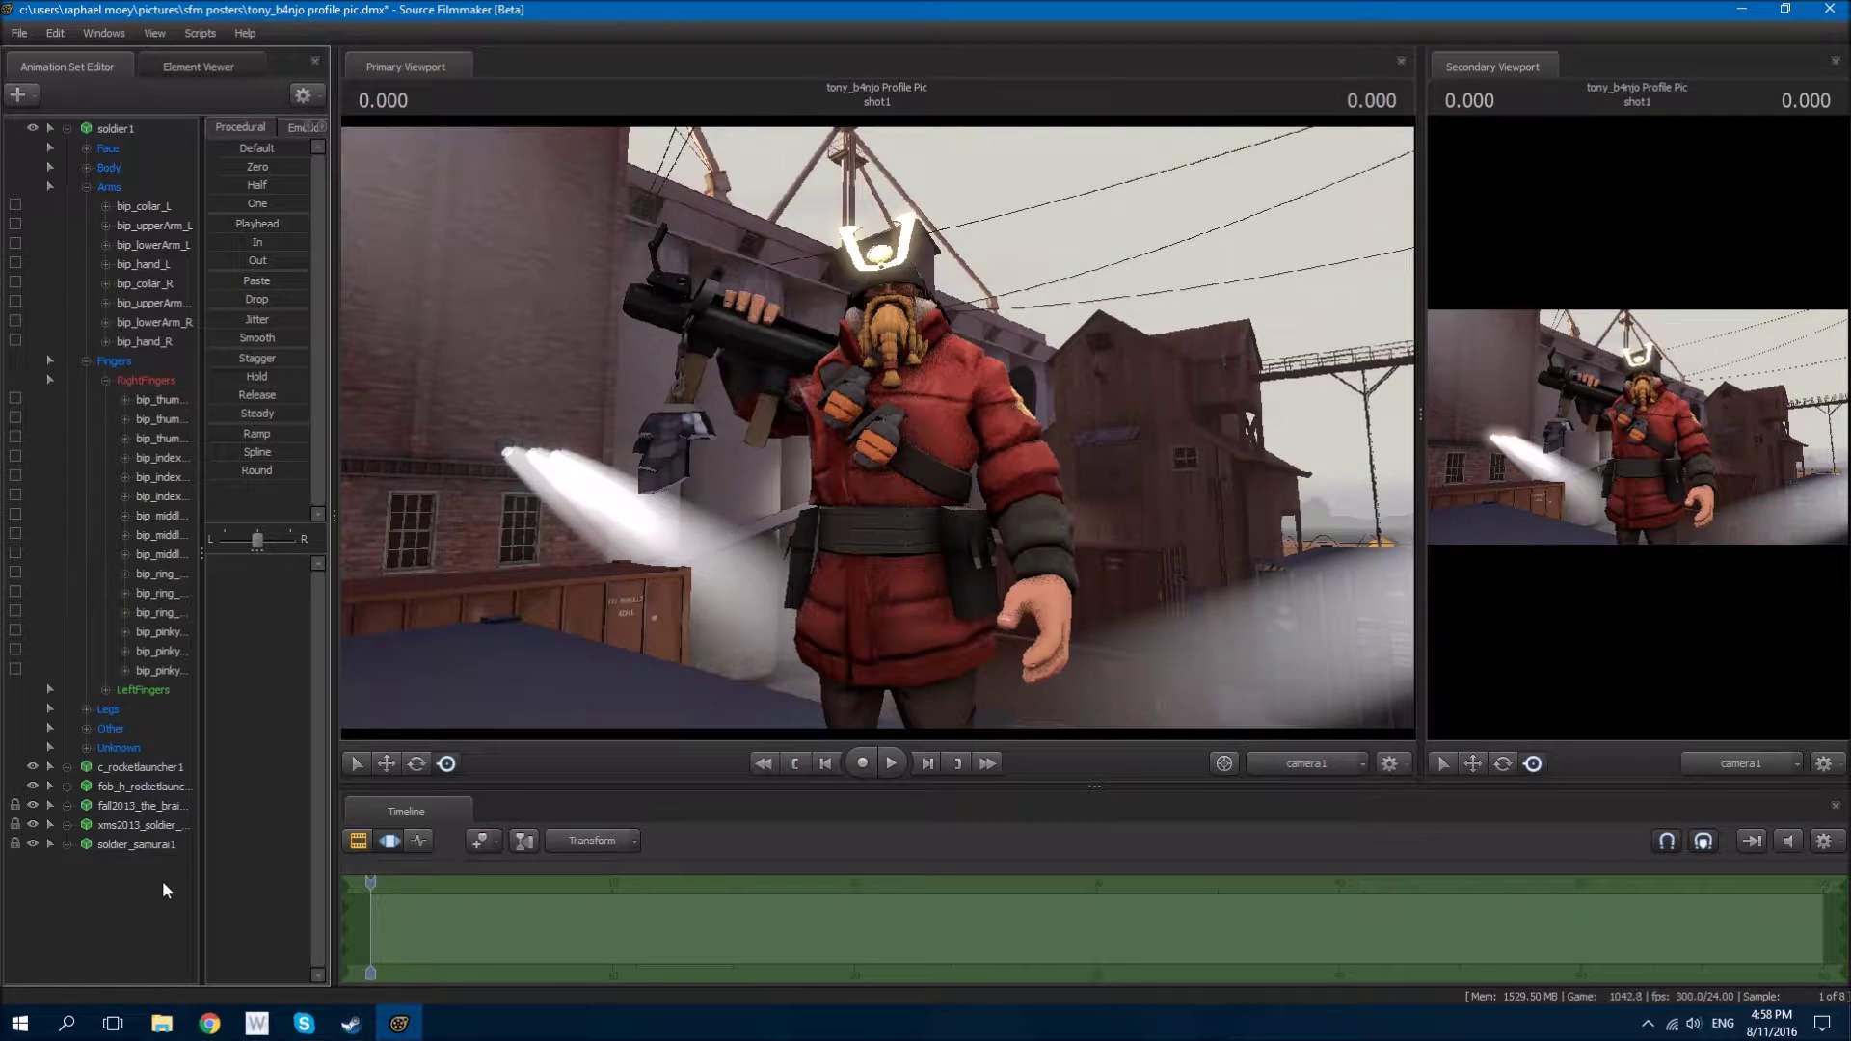
Step: Adjust the soldier's left hand and collapse the soldier1 control groups
left_click(158, 269)
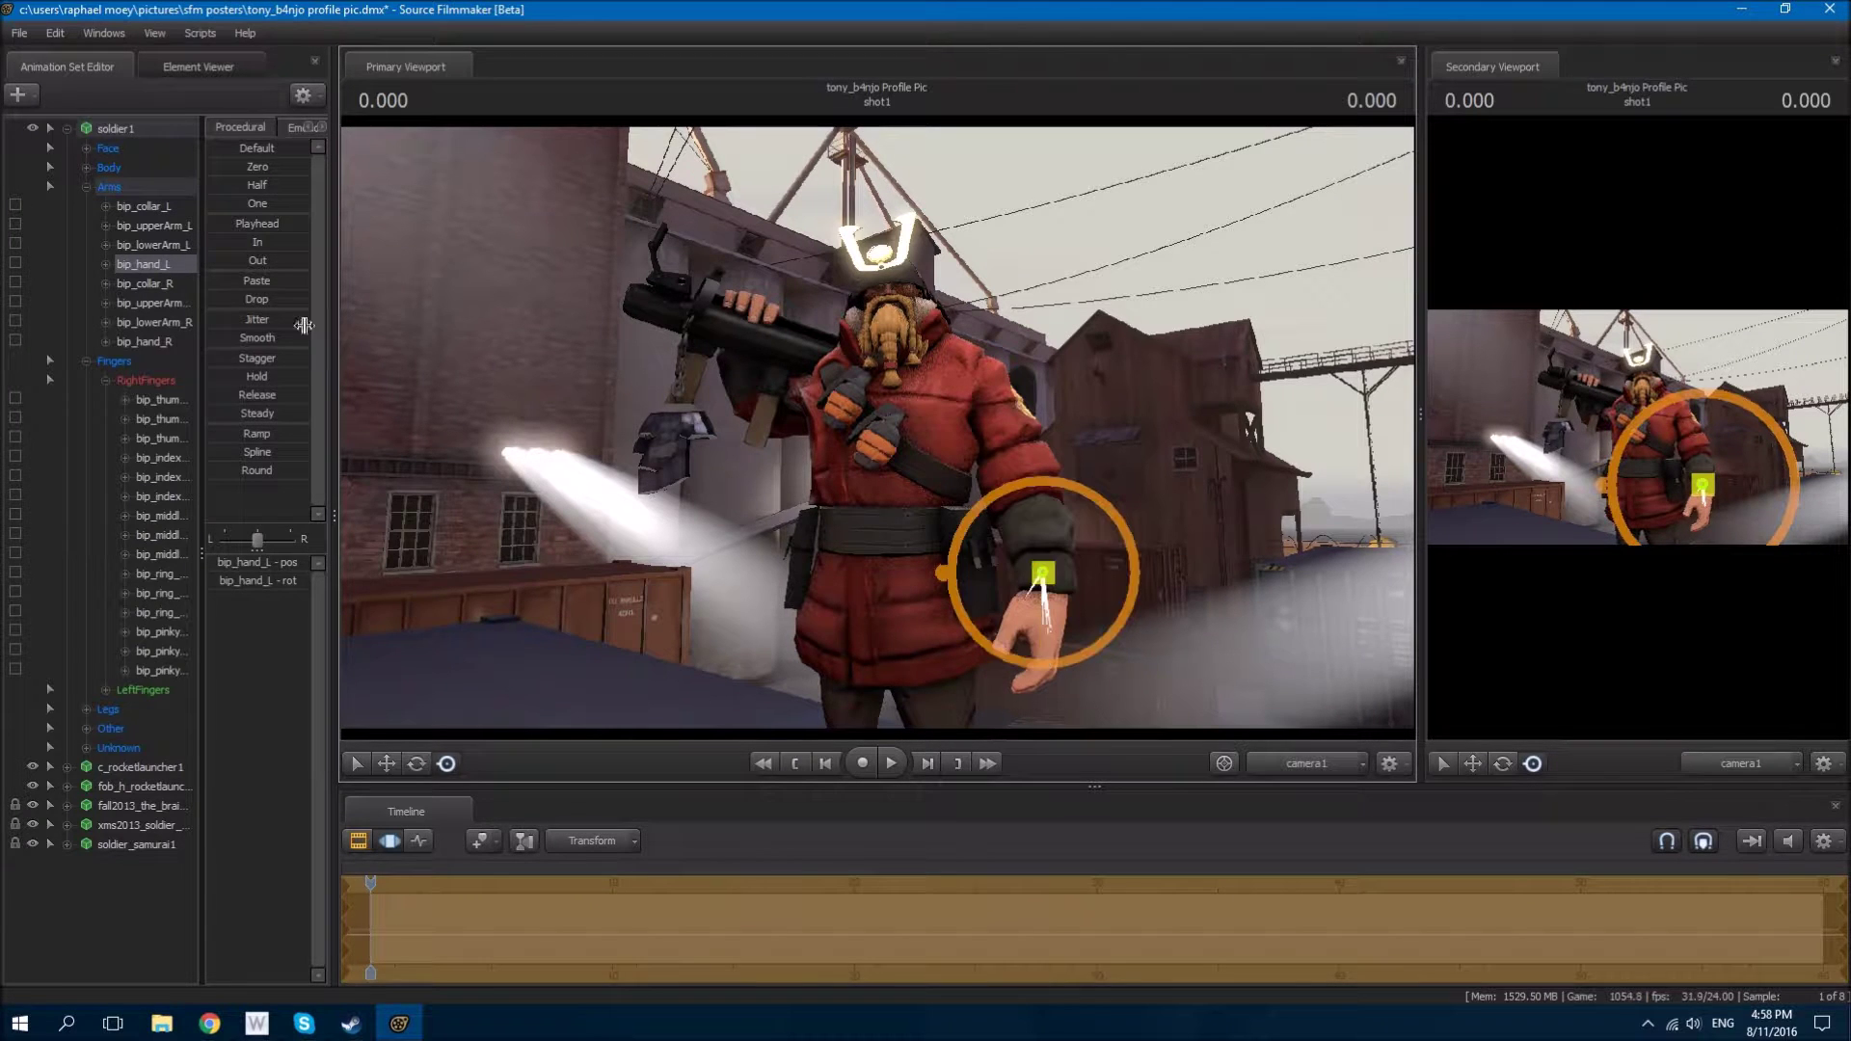
right_click(116, 128)
left_click(222, 581)
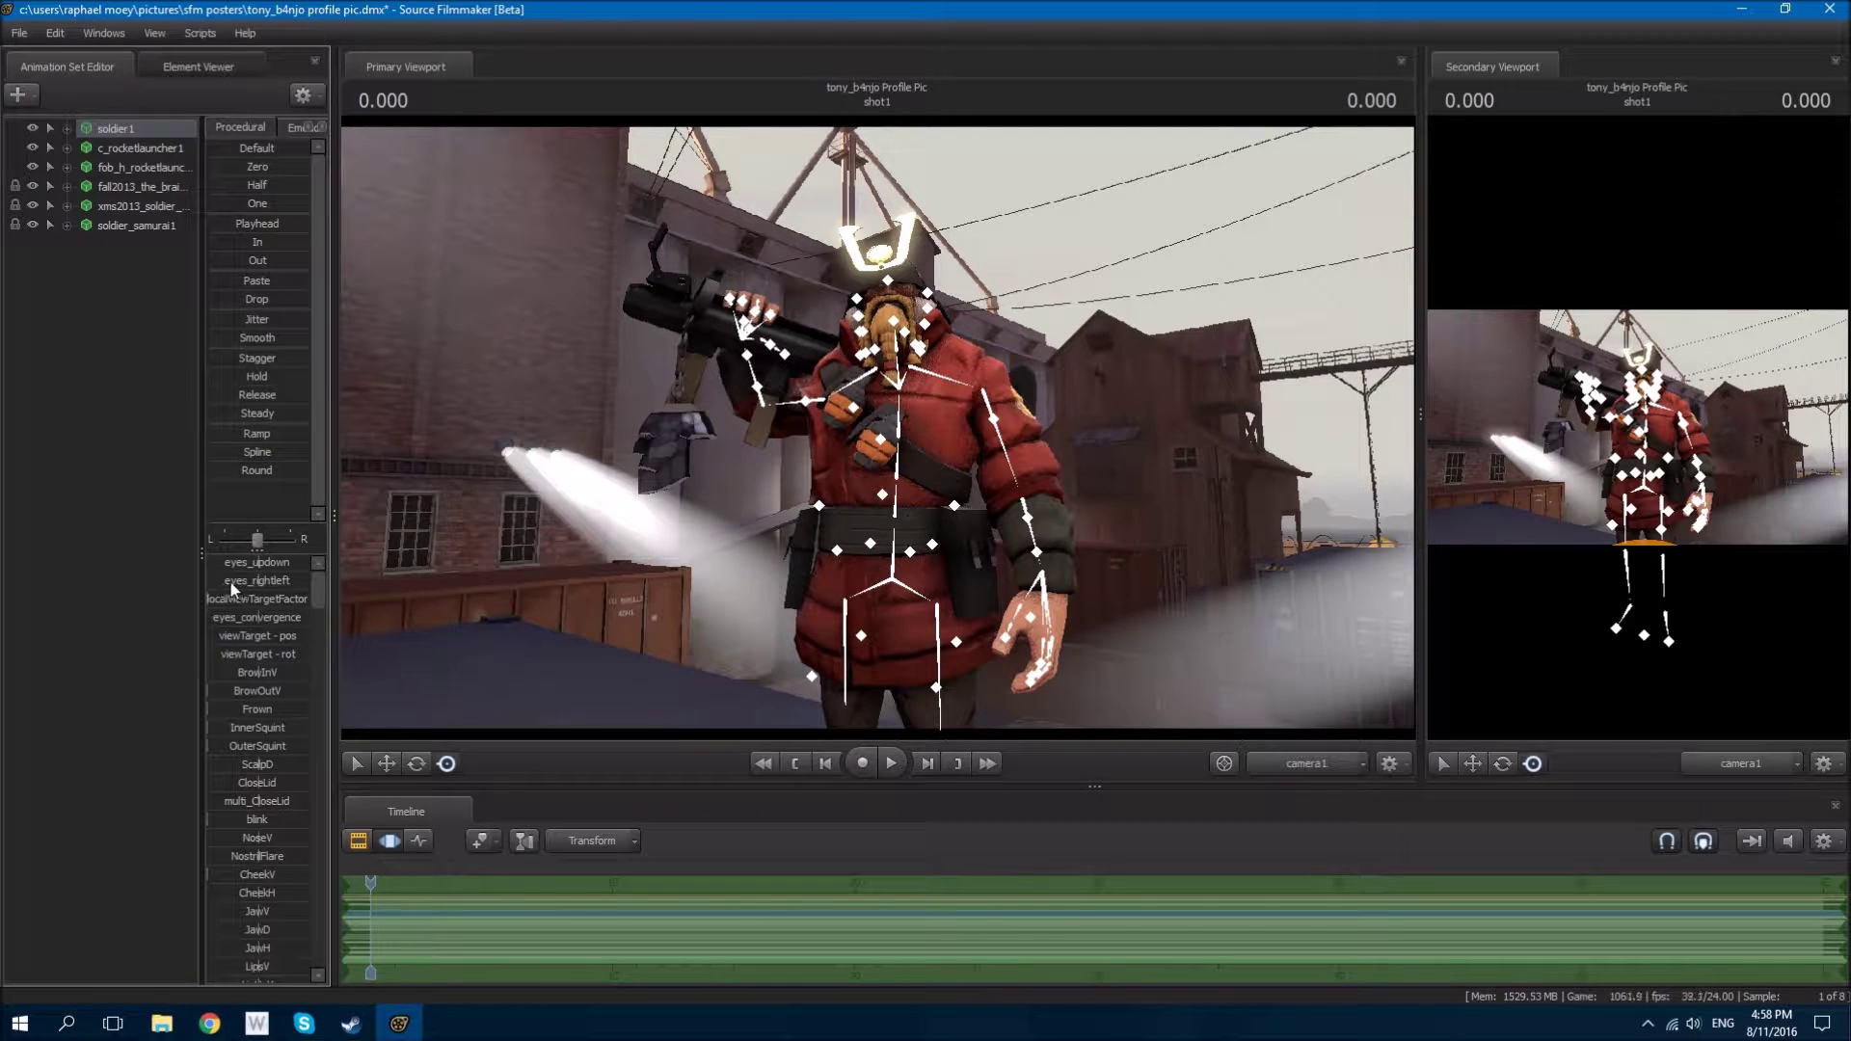
Step: Create a new camera from the current view and adjust its field of view to frame the soldier
right_click(129, 279)
left_click(280, 423)
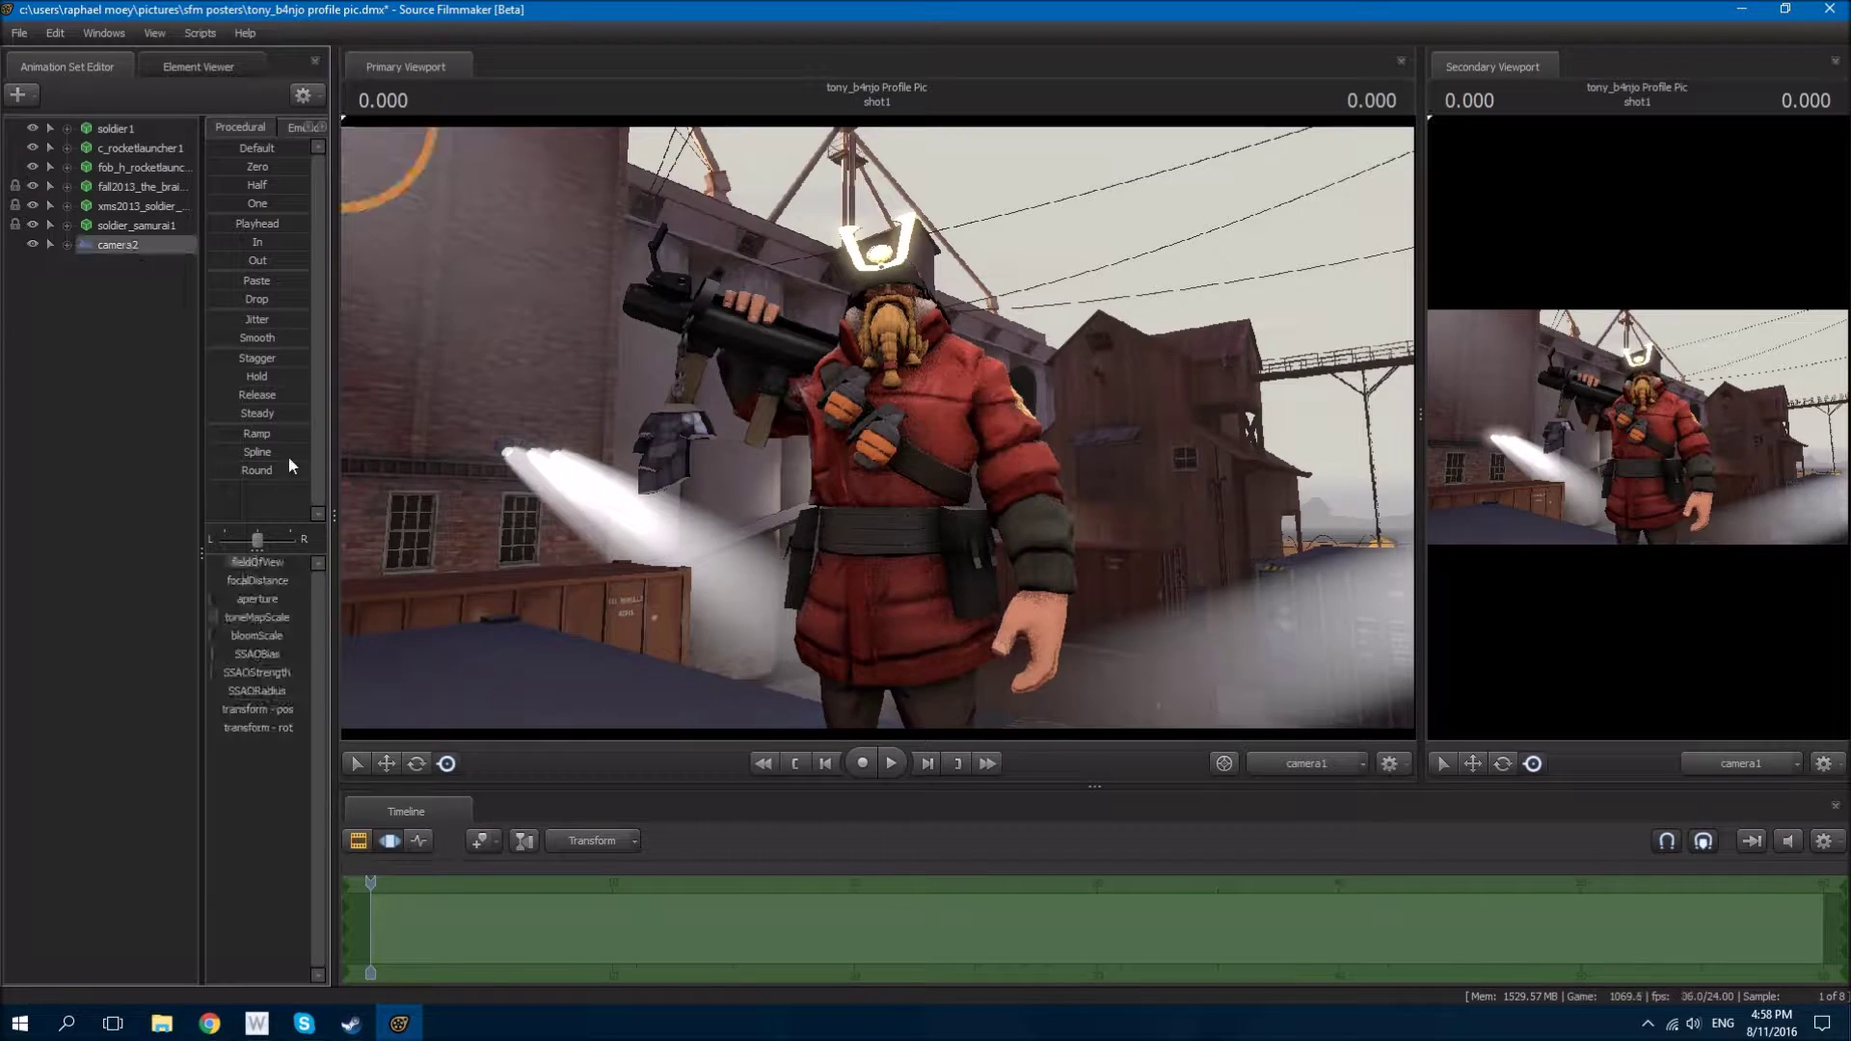
mouse_move(252, 567)
left_mouse_down()
mouse_move(227, 569)
mouse_move(250, 569)
left_mouse_up()
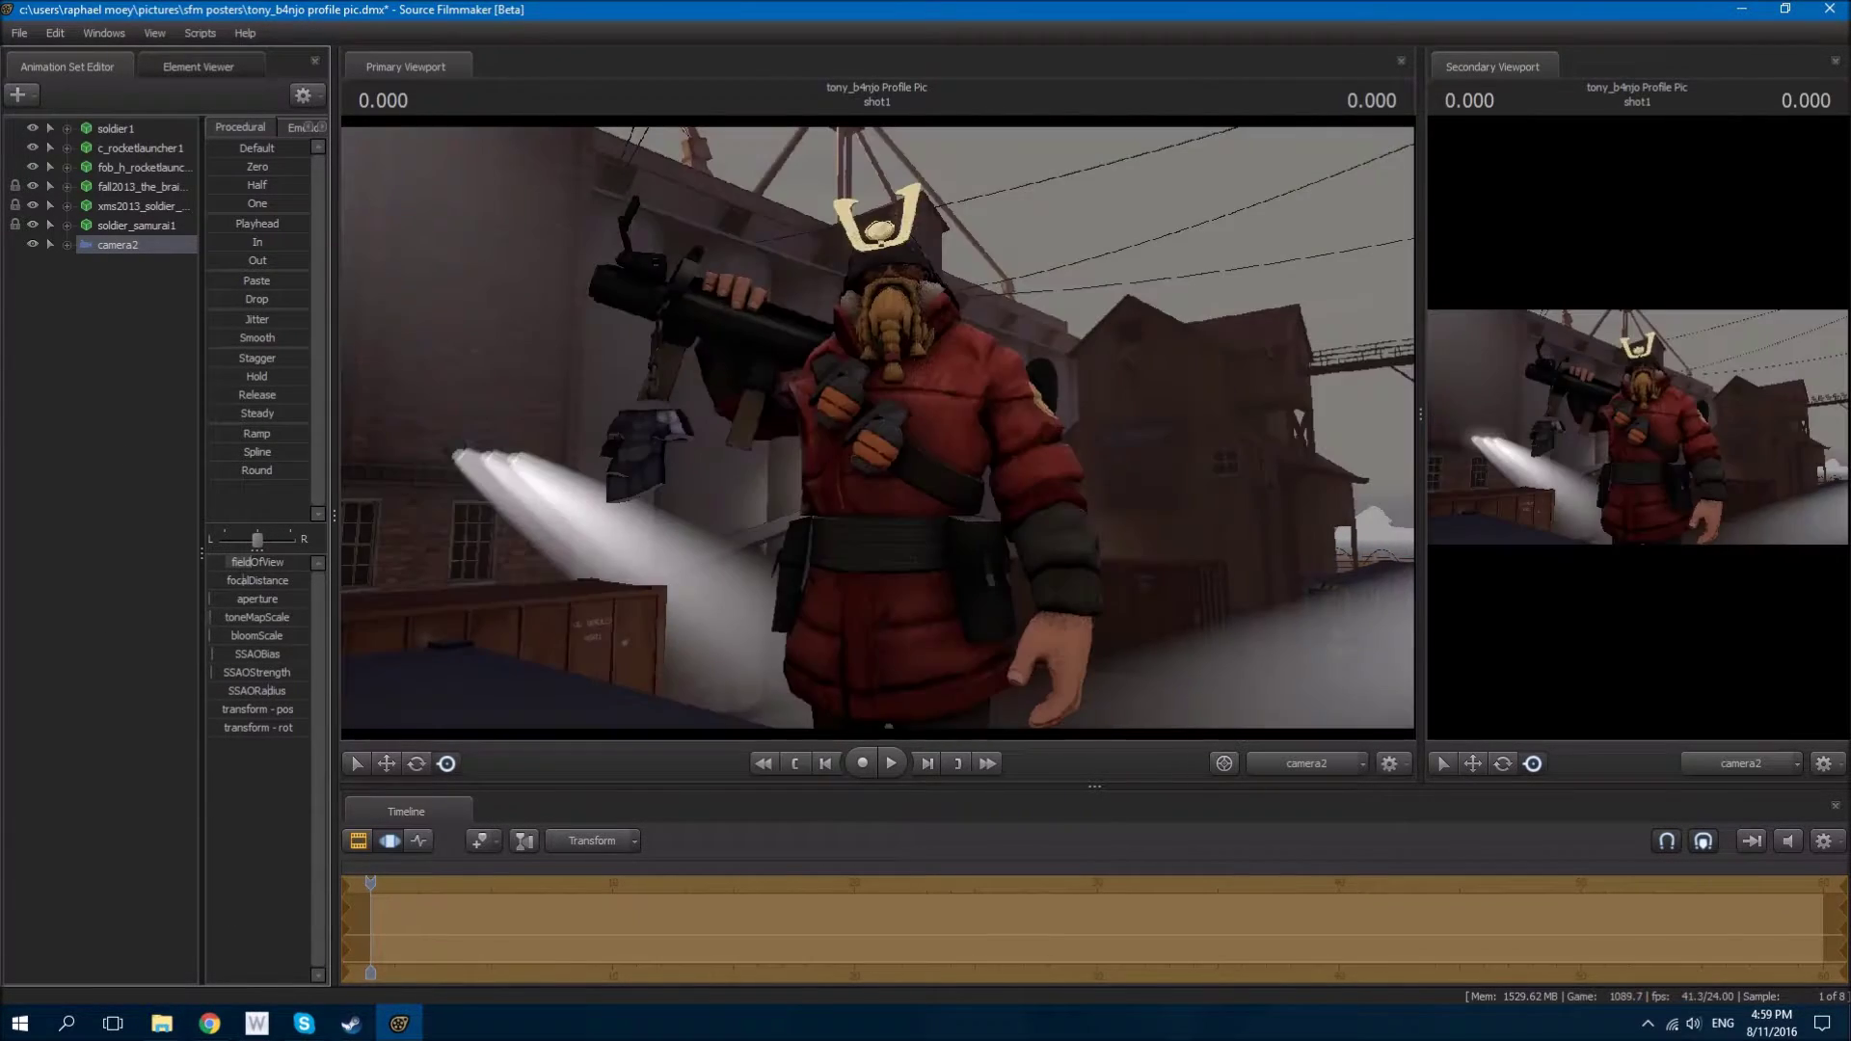
Step: Add a new light to the scene and position it in front of the soldier
left_click(85, 216)
left_click(116, 128)
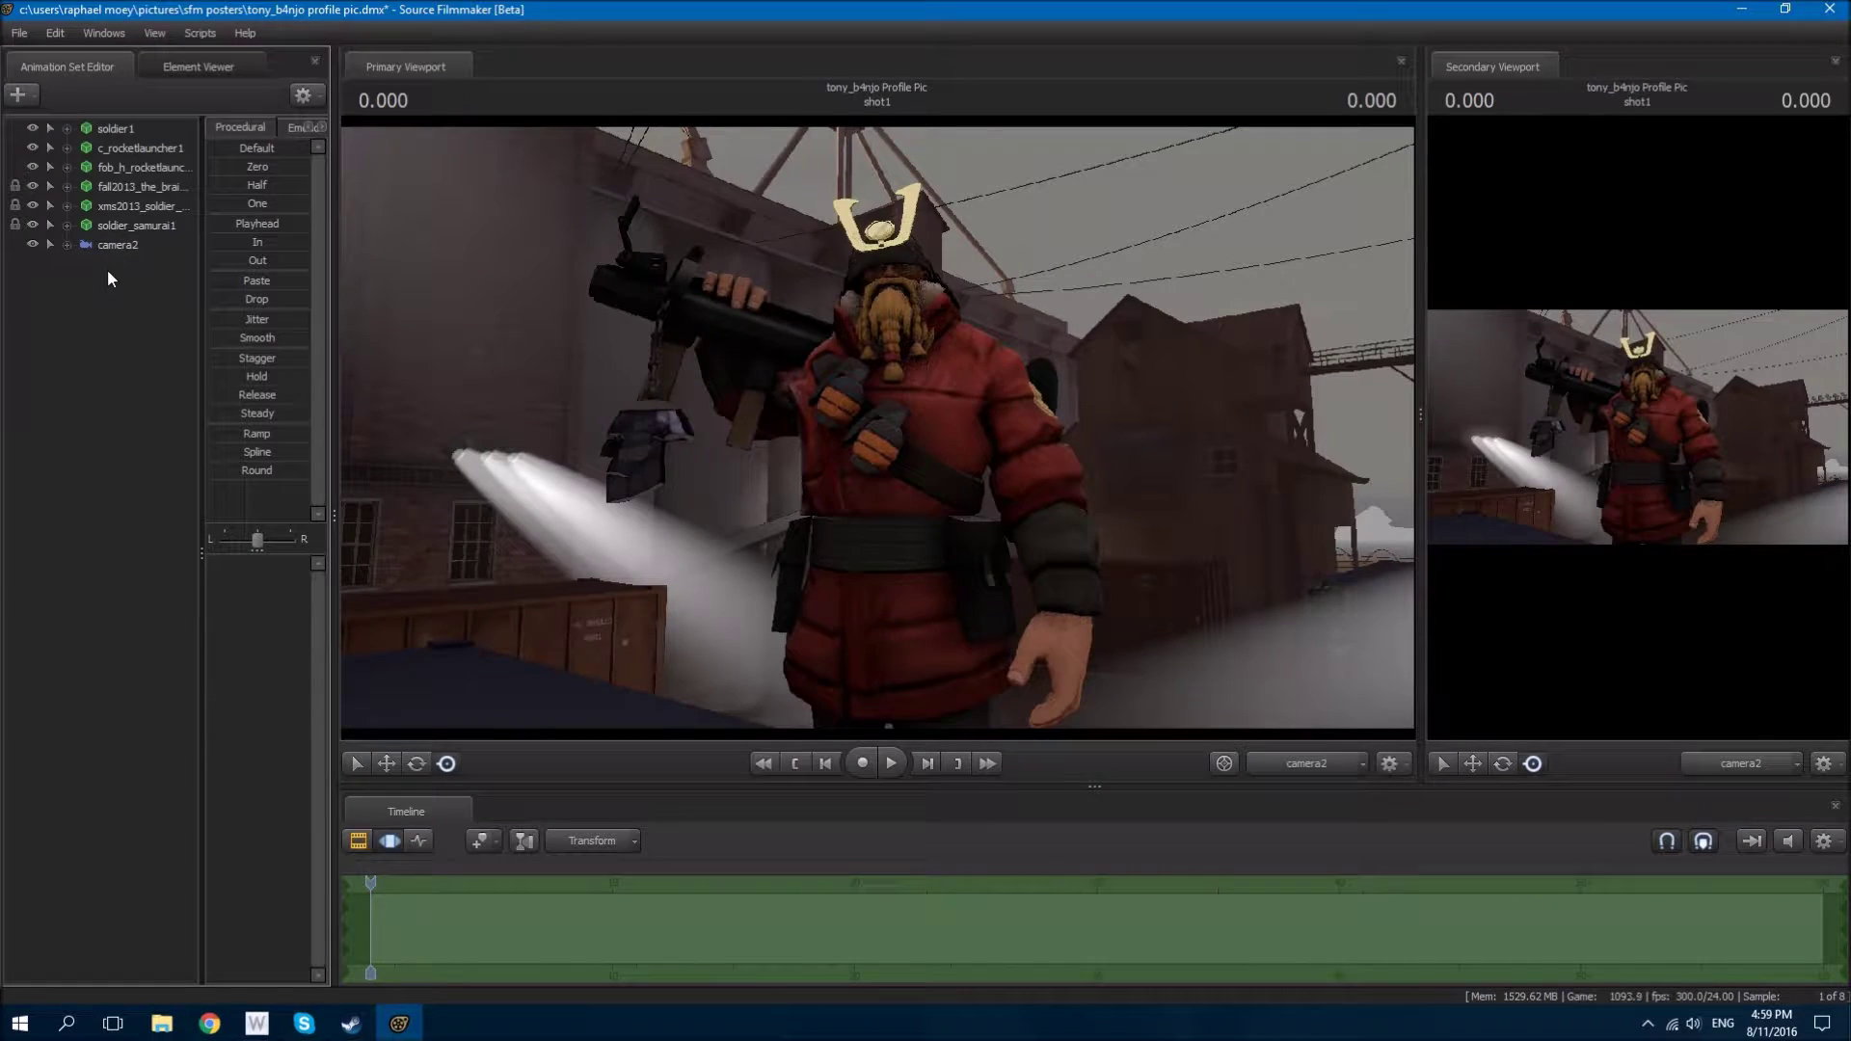
right_click(85, 273)
left_click(126, 299)
left_click_drag(427, 431, 428, 431)
Step: Rotate and move the botkiller attachment on the rocket launcher so its head hangs down from the barrel
left_click(140, 148)
left_click(144, 167)
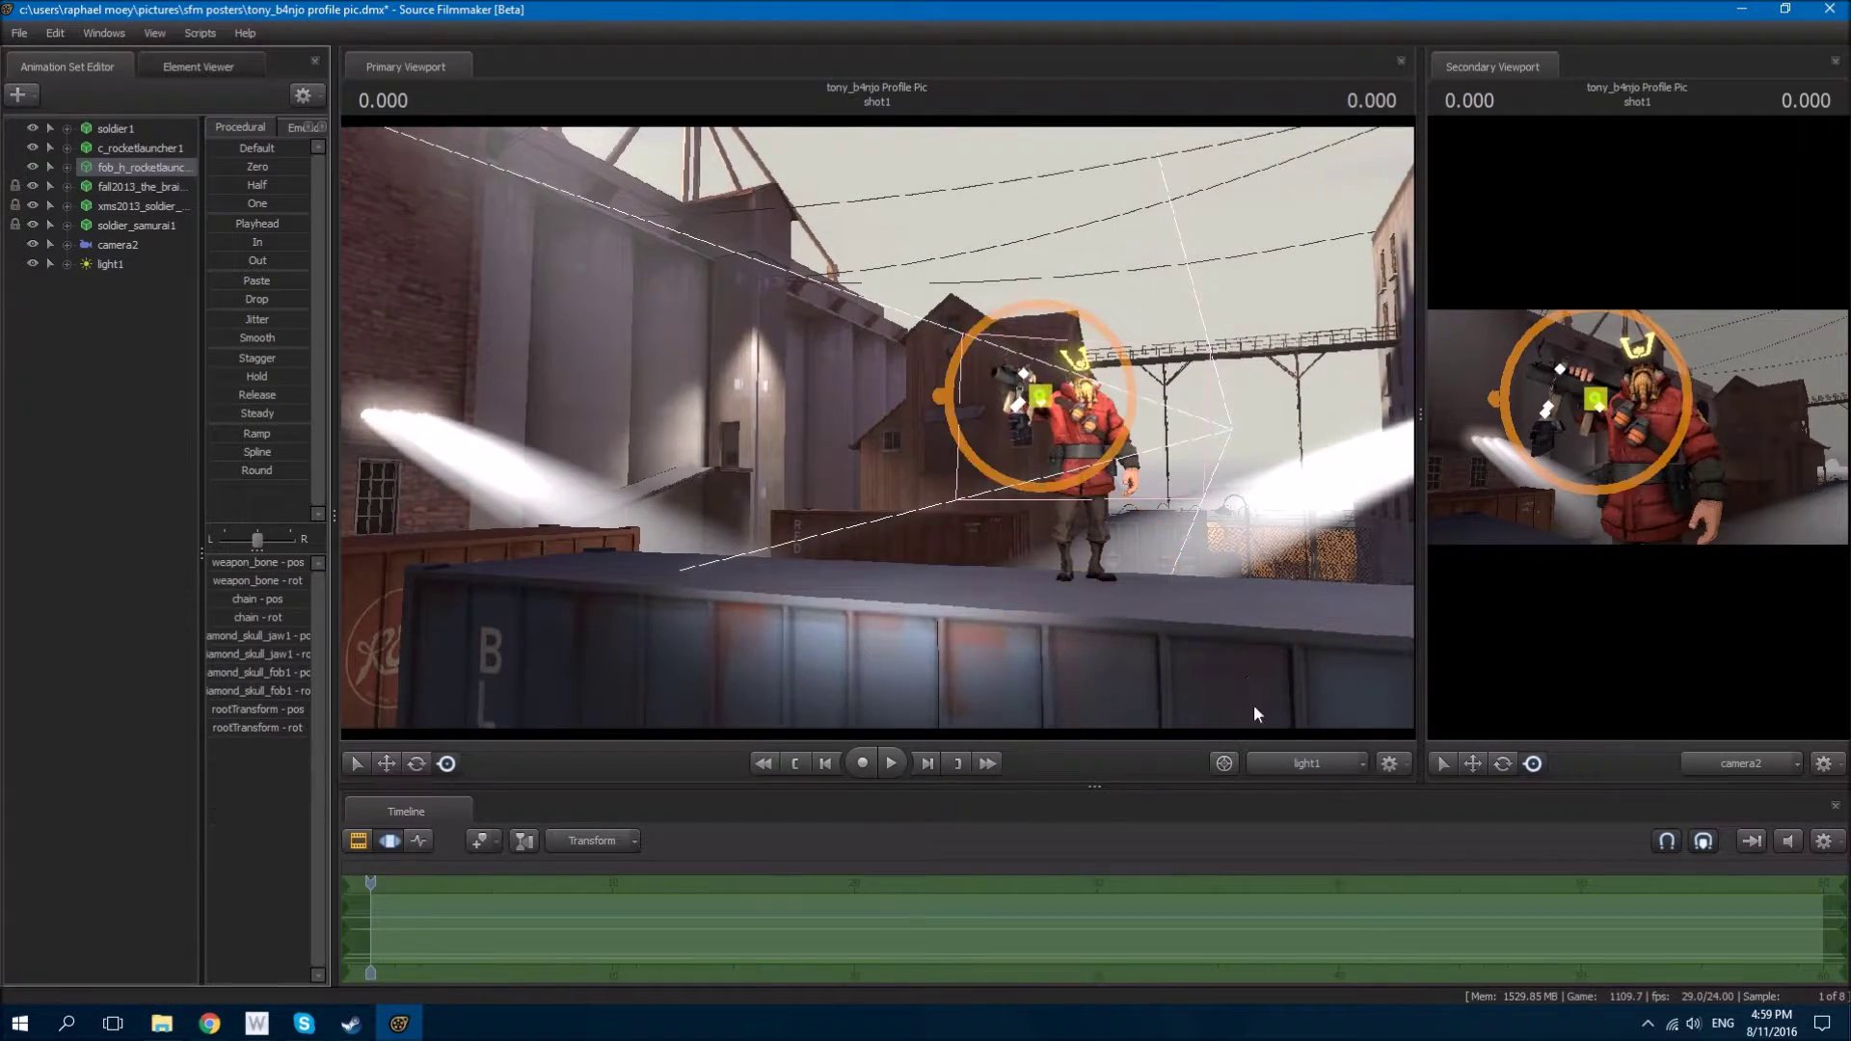
key("f")
left_click(993, 505)
left_click_drag(959, 487, 954, 537)
left_click(1323, 763)
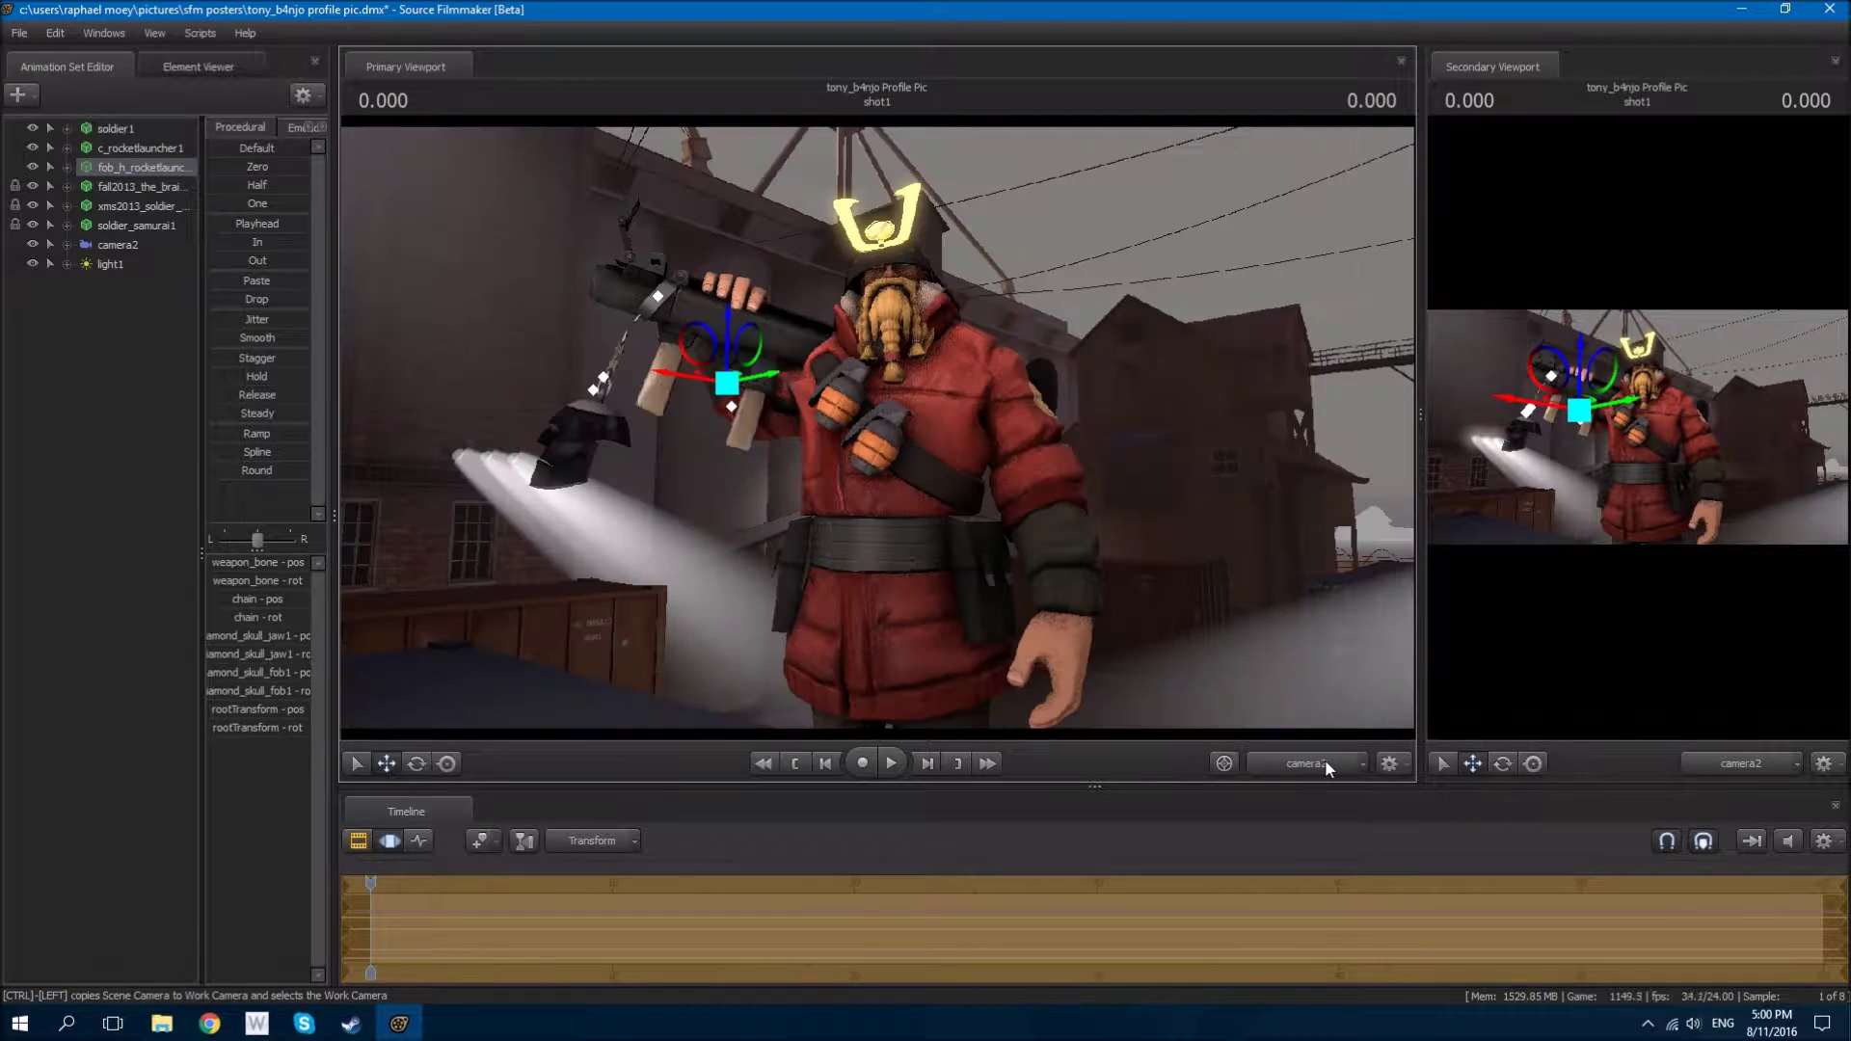
left_click_drag(648, 370, 759, 389)
left_click(387, 765)
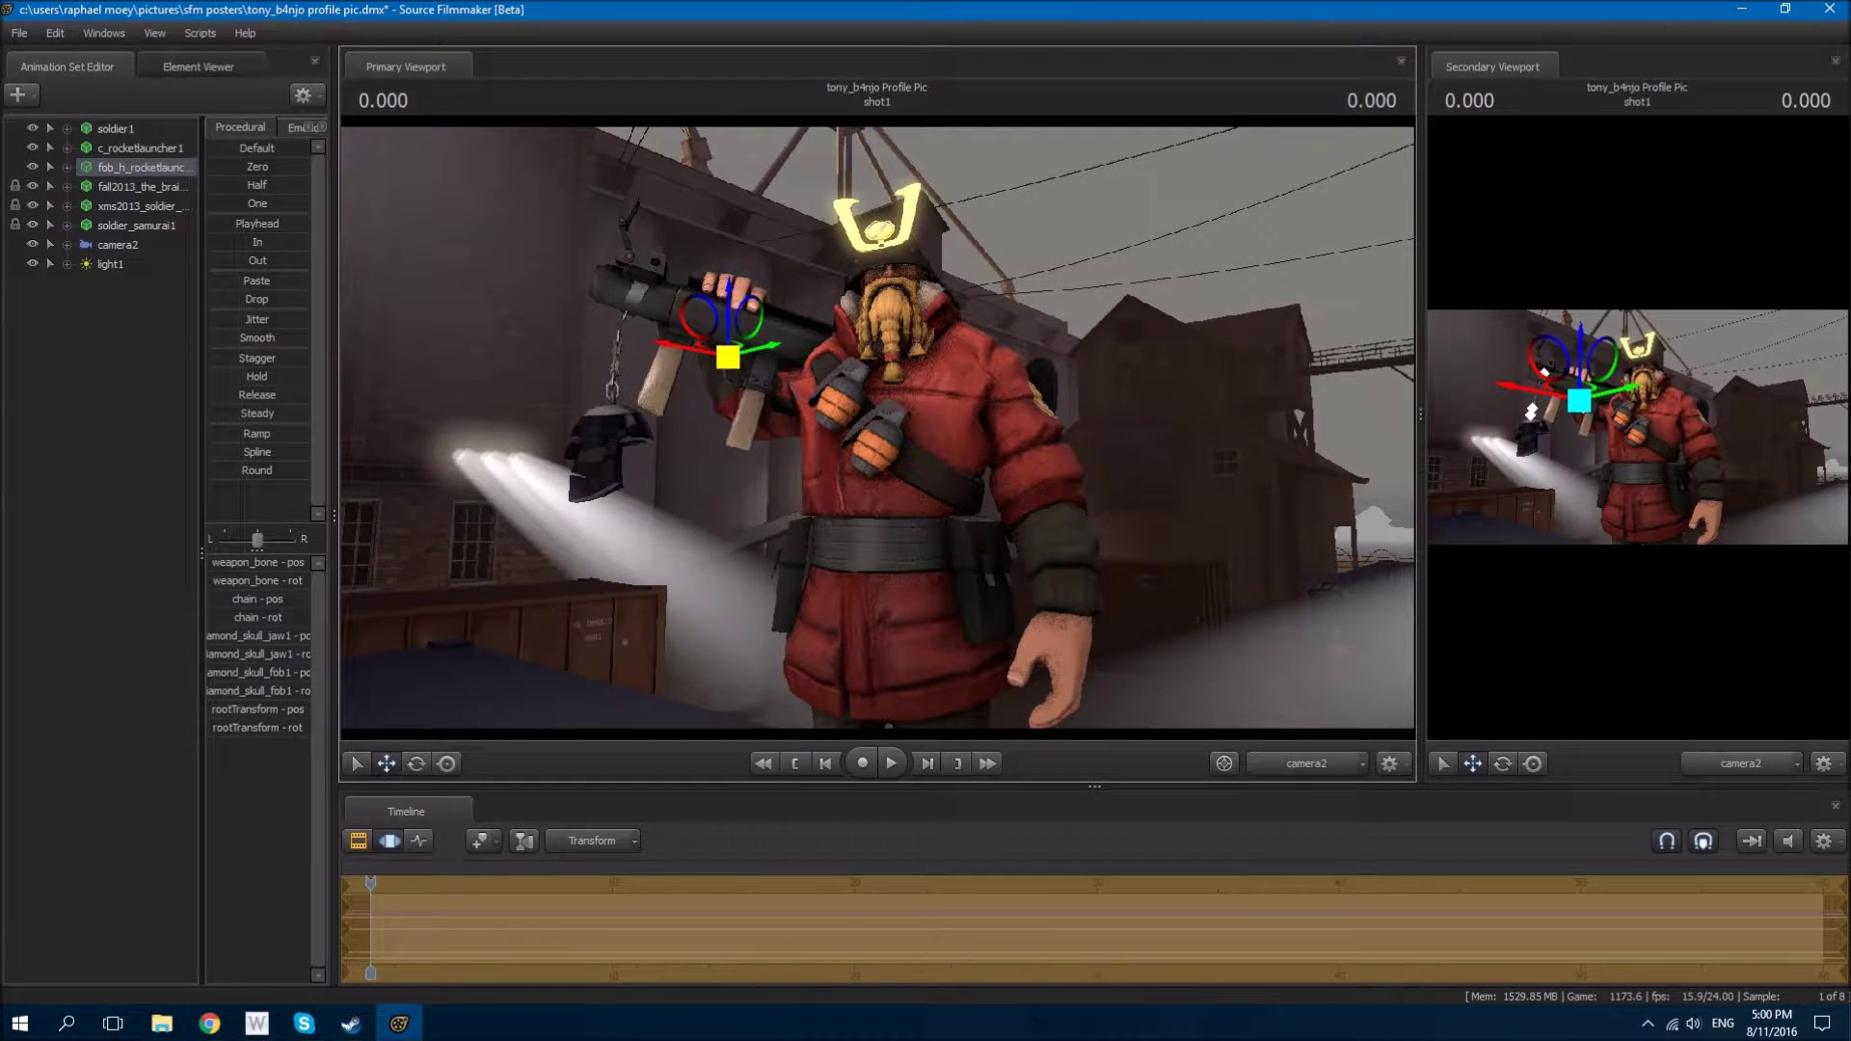
Step: Undo the last few changes made after repositioning the botkiller attachment
key("ctrl+z")
key("ctrl+z")
key("ctrl+z")
key("ctrl+z")
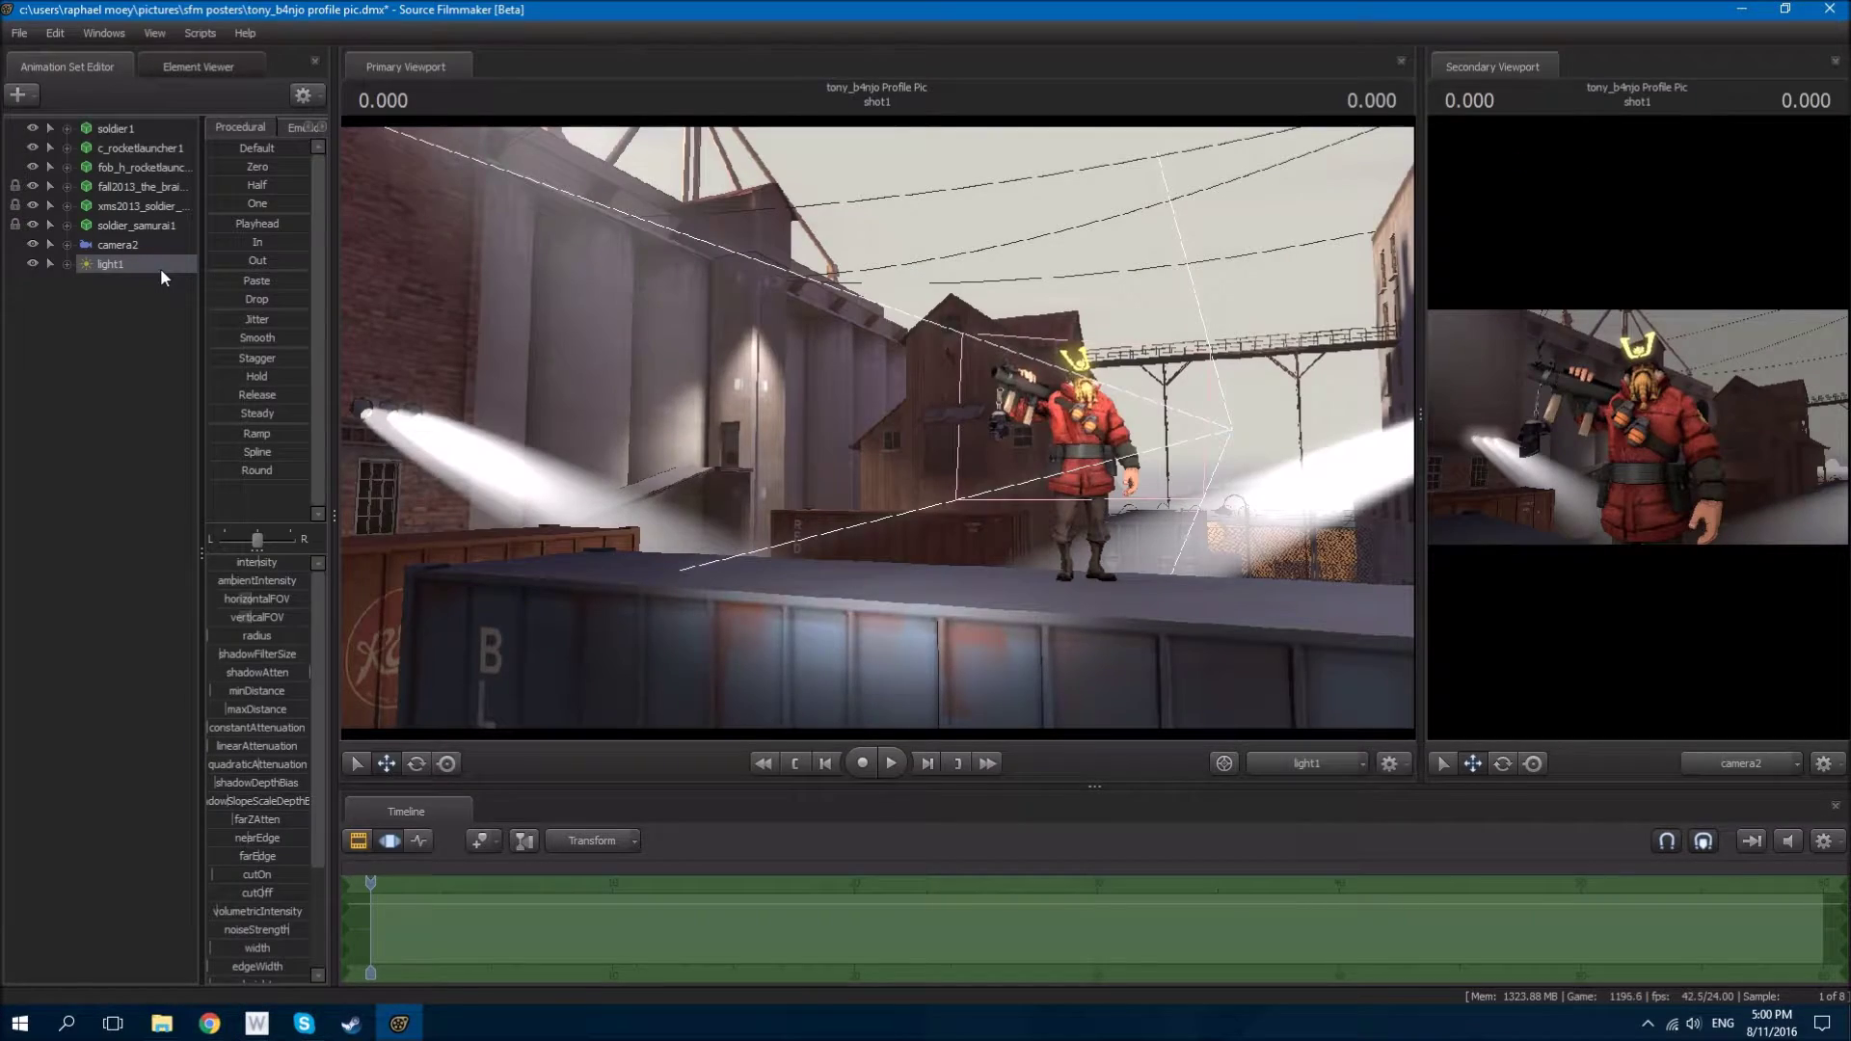
Step: Change light1's settings and aim it across the rooftop toward the soldier, dismissing the incoming chat window
right_click(160, 268)
left_click(224, 329)
left_click_drag(878, 424, 984, 439)
key("Return")
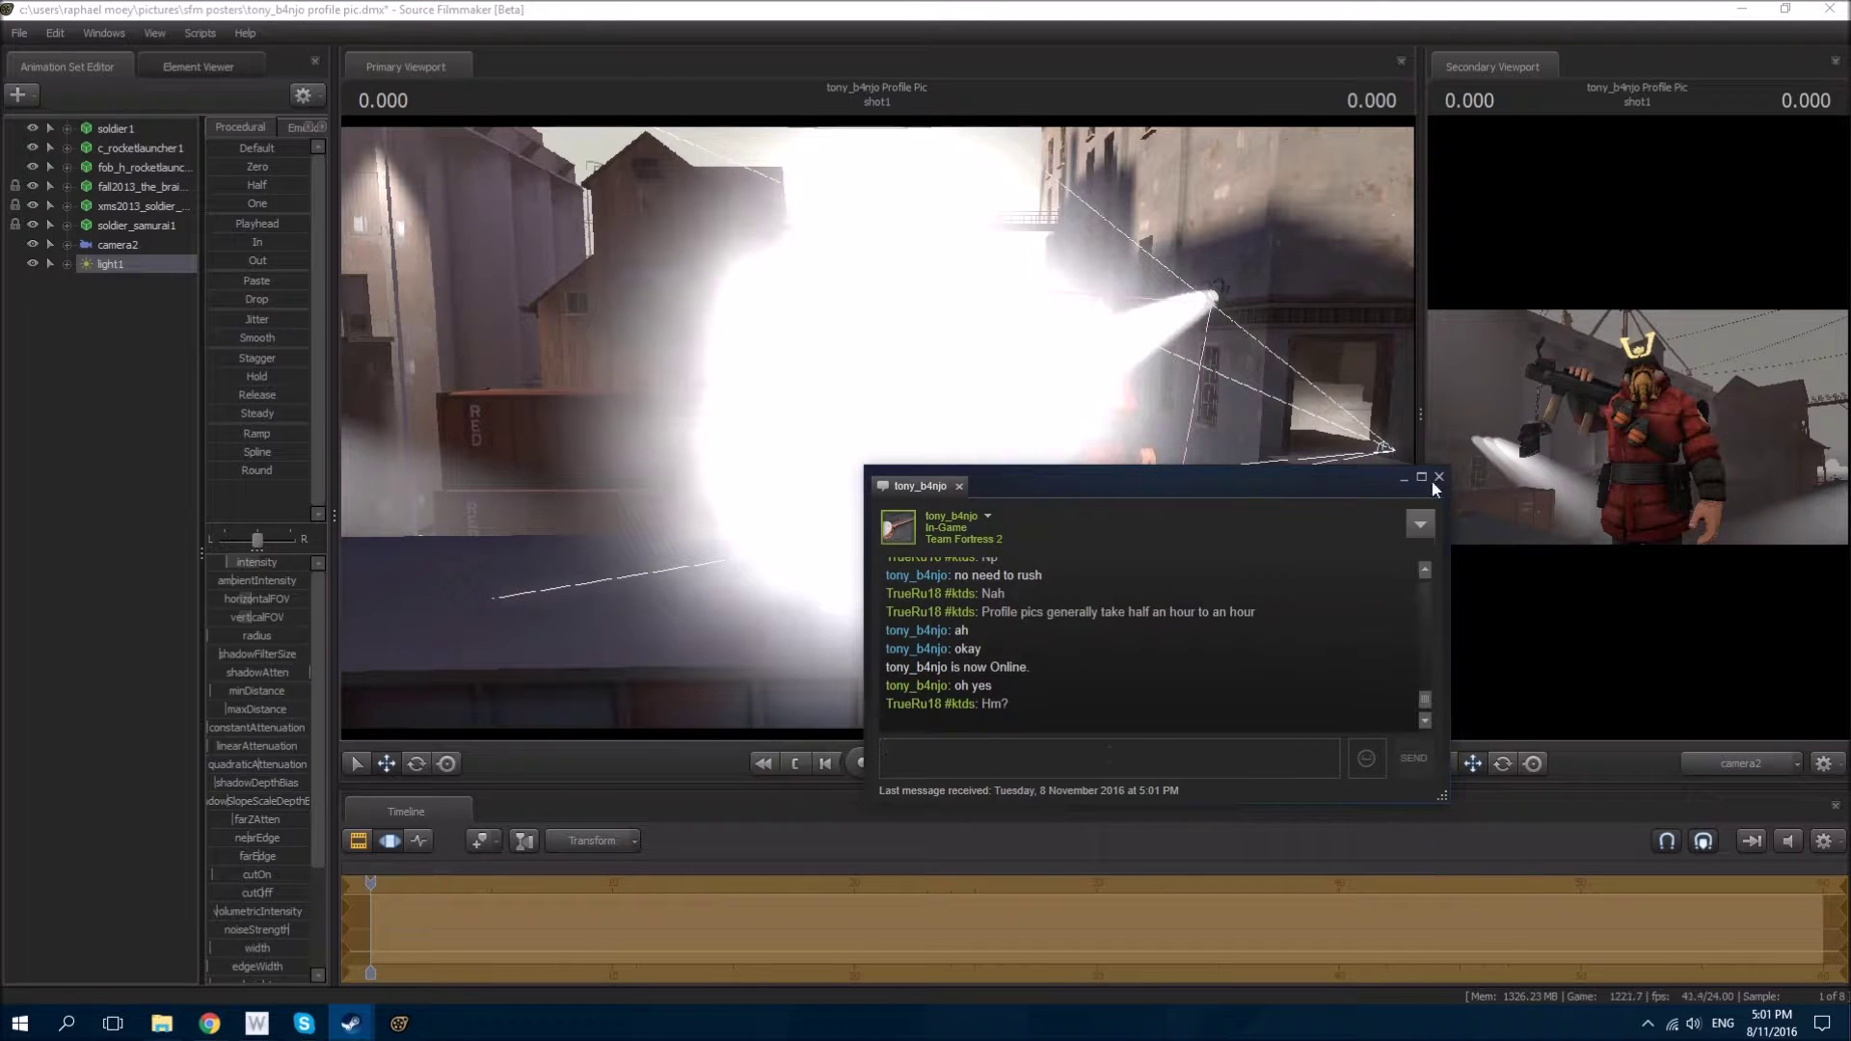
left_click(371, 410)
left_click(140, 316)
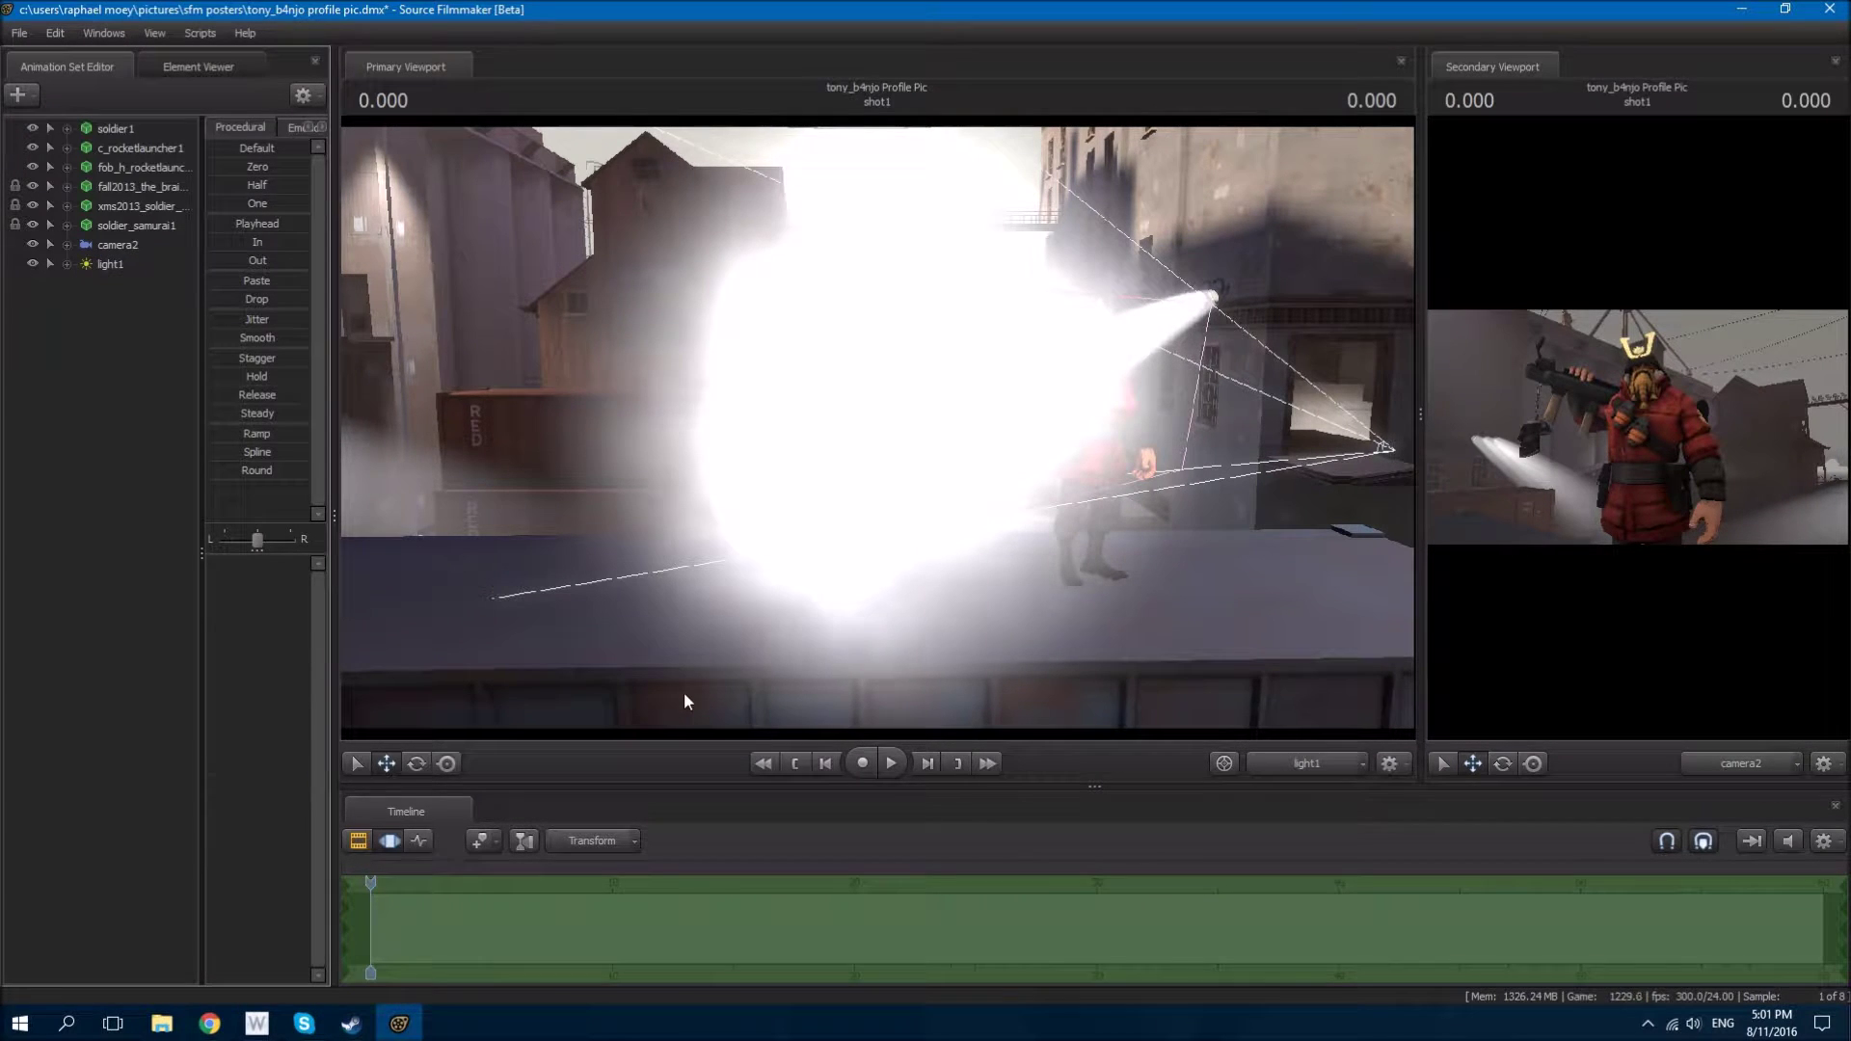
Step: Start adding a new model animation set and filter the model files by "wall"
right_click(93, 304)
left_click(145, 346)
Step: Reply "Oh", "Whaddup too?" and "Y?" in the Steam chat and minimize the chat window
left_click(1652, 897)
type("Oh")
key("Return")
type("Whaddup to")
key("Return")
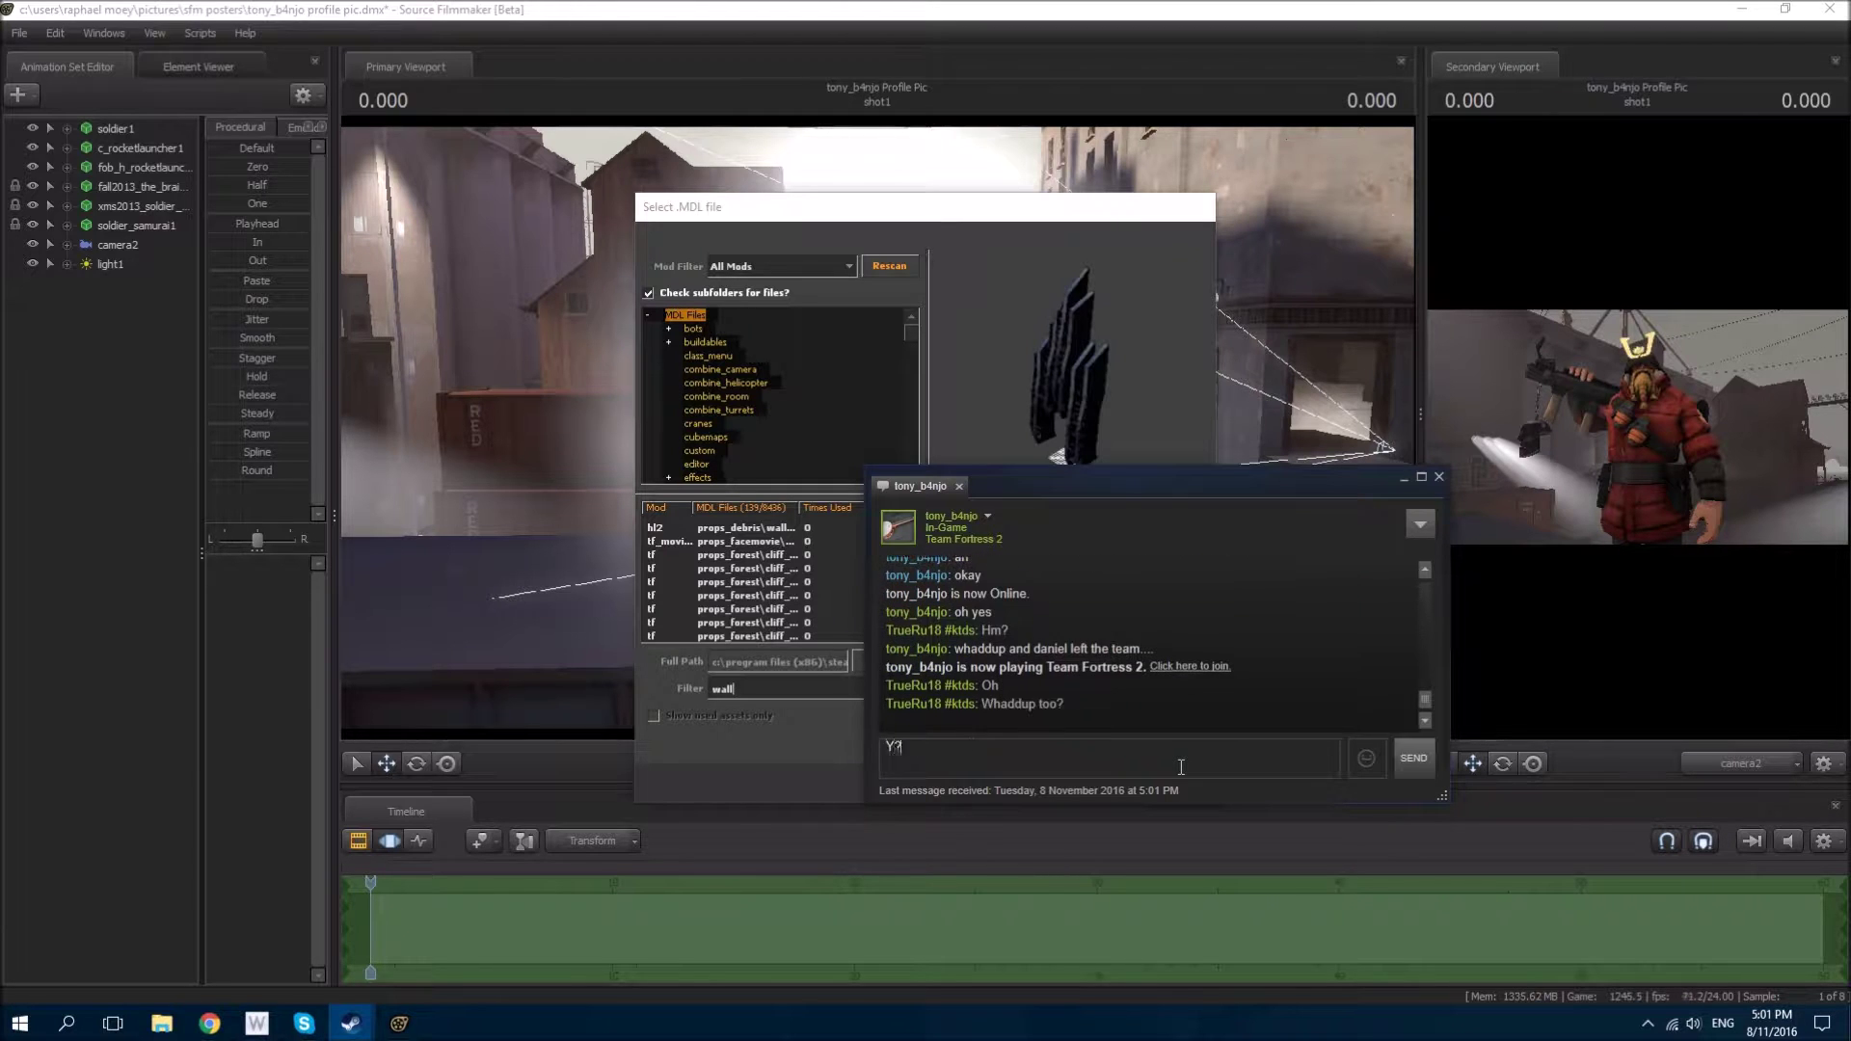
left_click(1404, 478)
Step: Preview several of the filtered wall models, including the wall light from props_lab
left_click(751, 541)
scroll(751, 574, "down", 3)
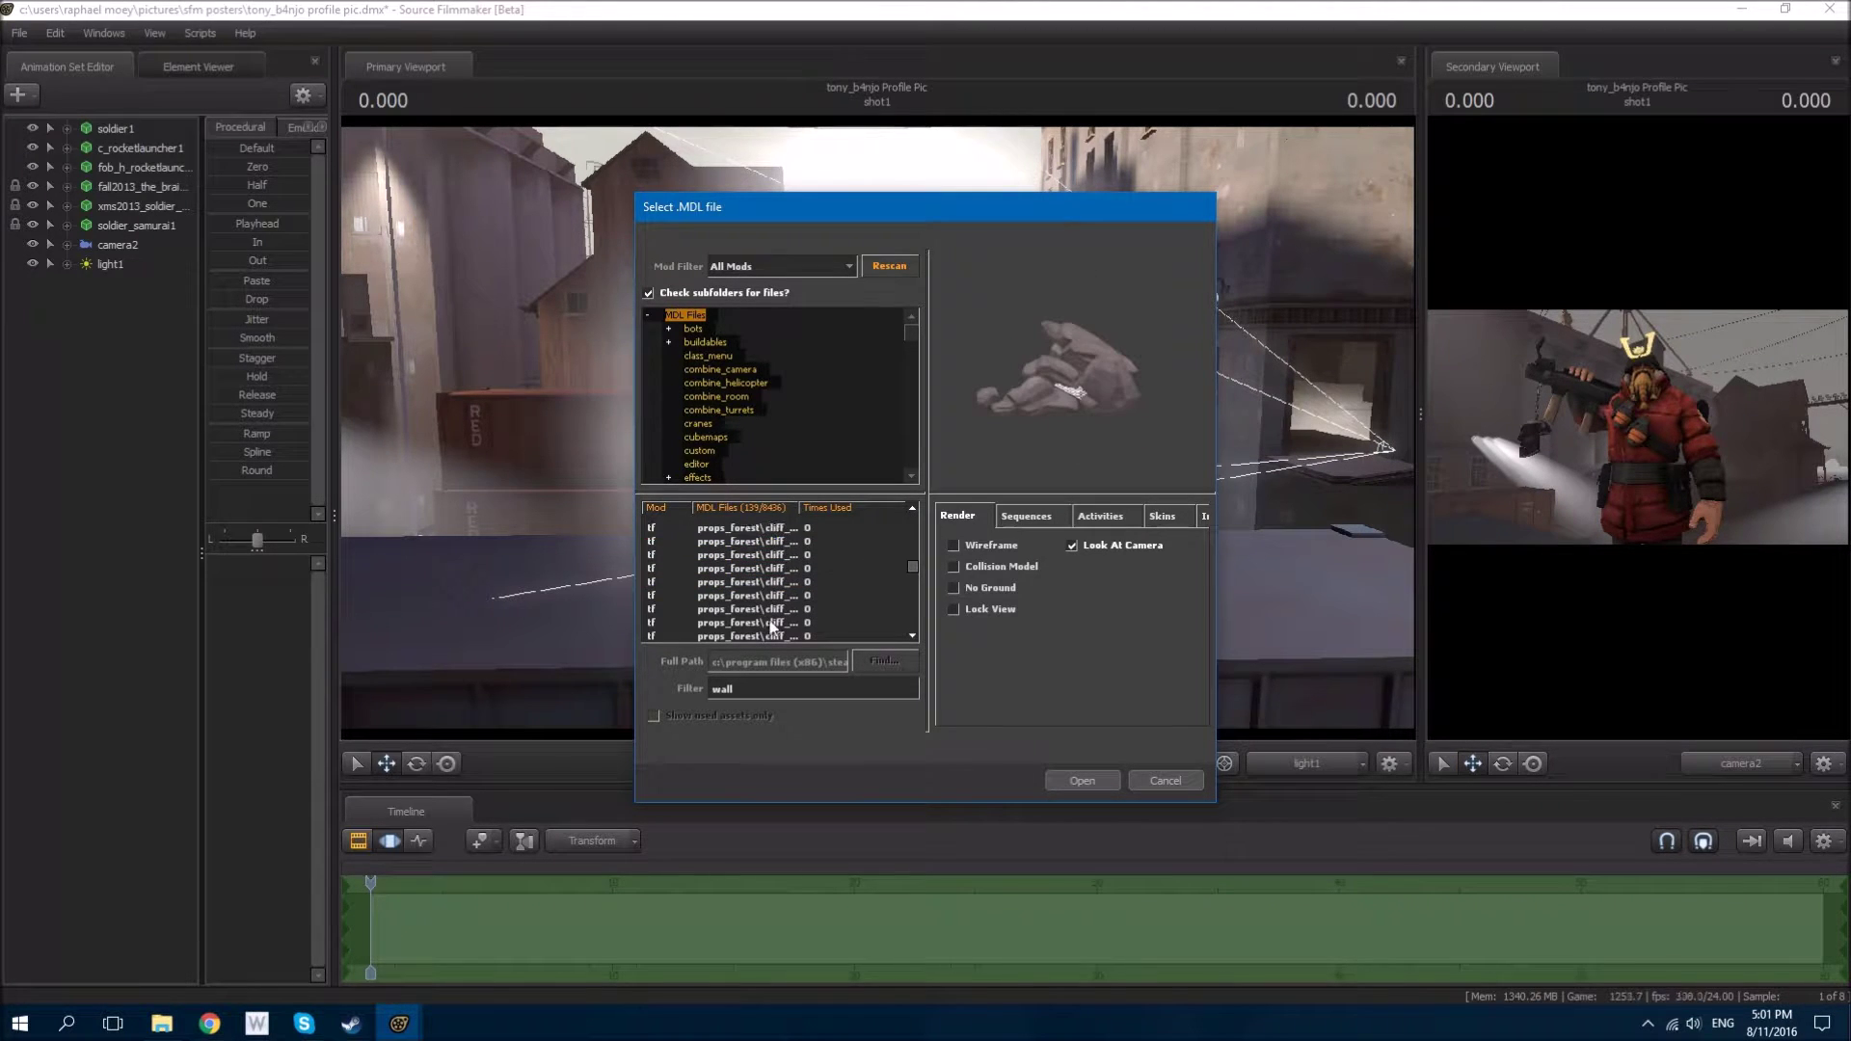
left_click(747, 568)
Step: Answer the new Steam chat messages with "Oh"
type("Oh")
key("Return")
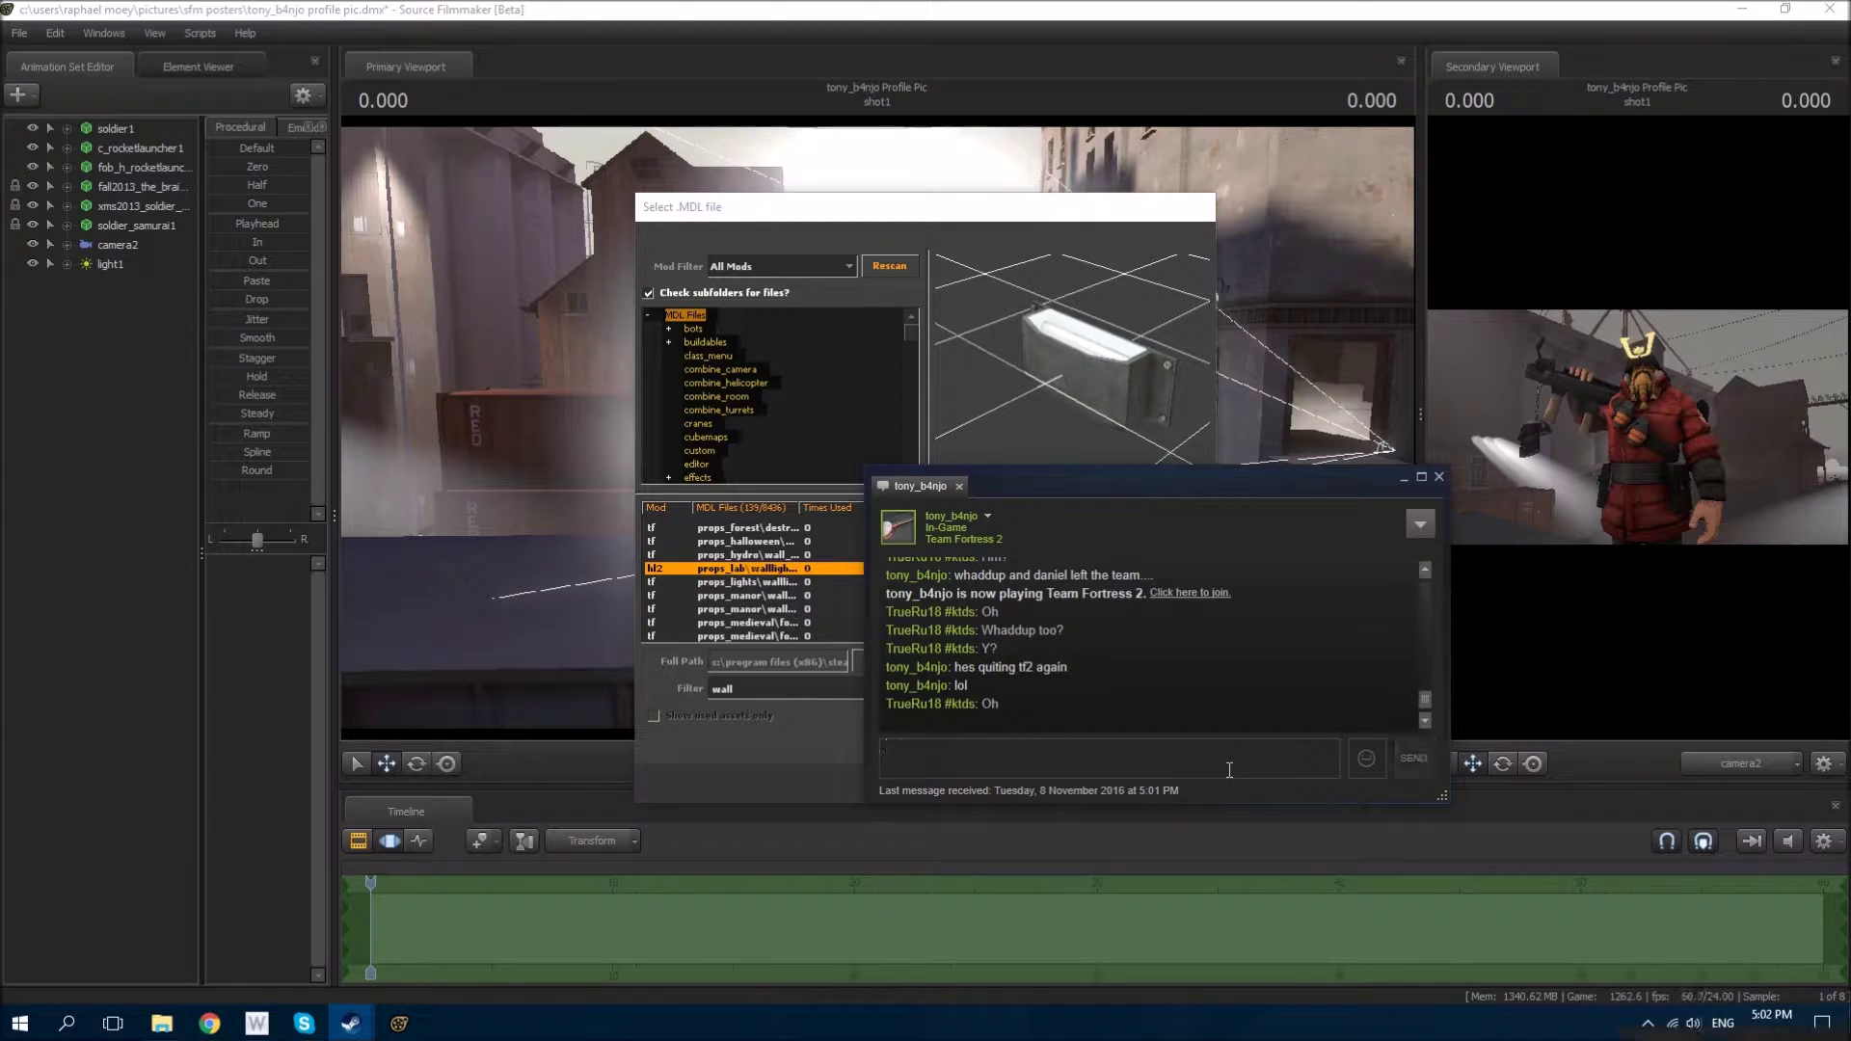
Step: Preview more of the filtered wall models, including one from props_wasteland, and minimize the Steam chat after replying
key("Return")
left_click(1236, 718)
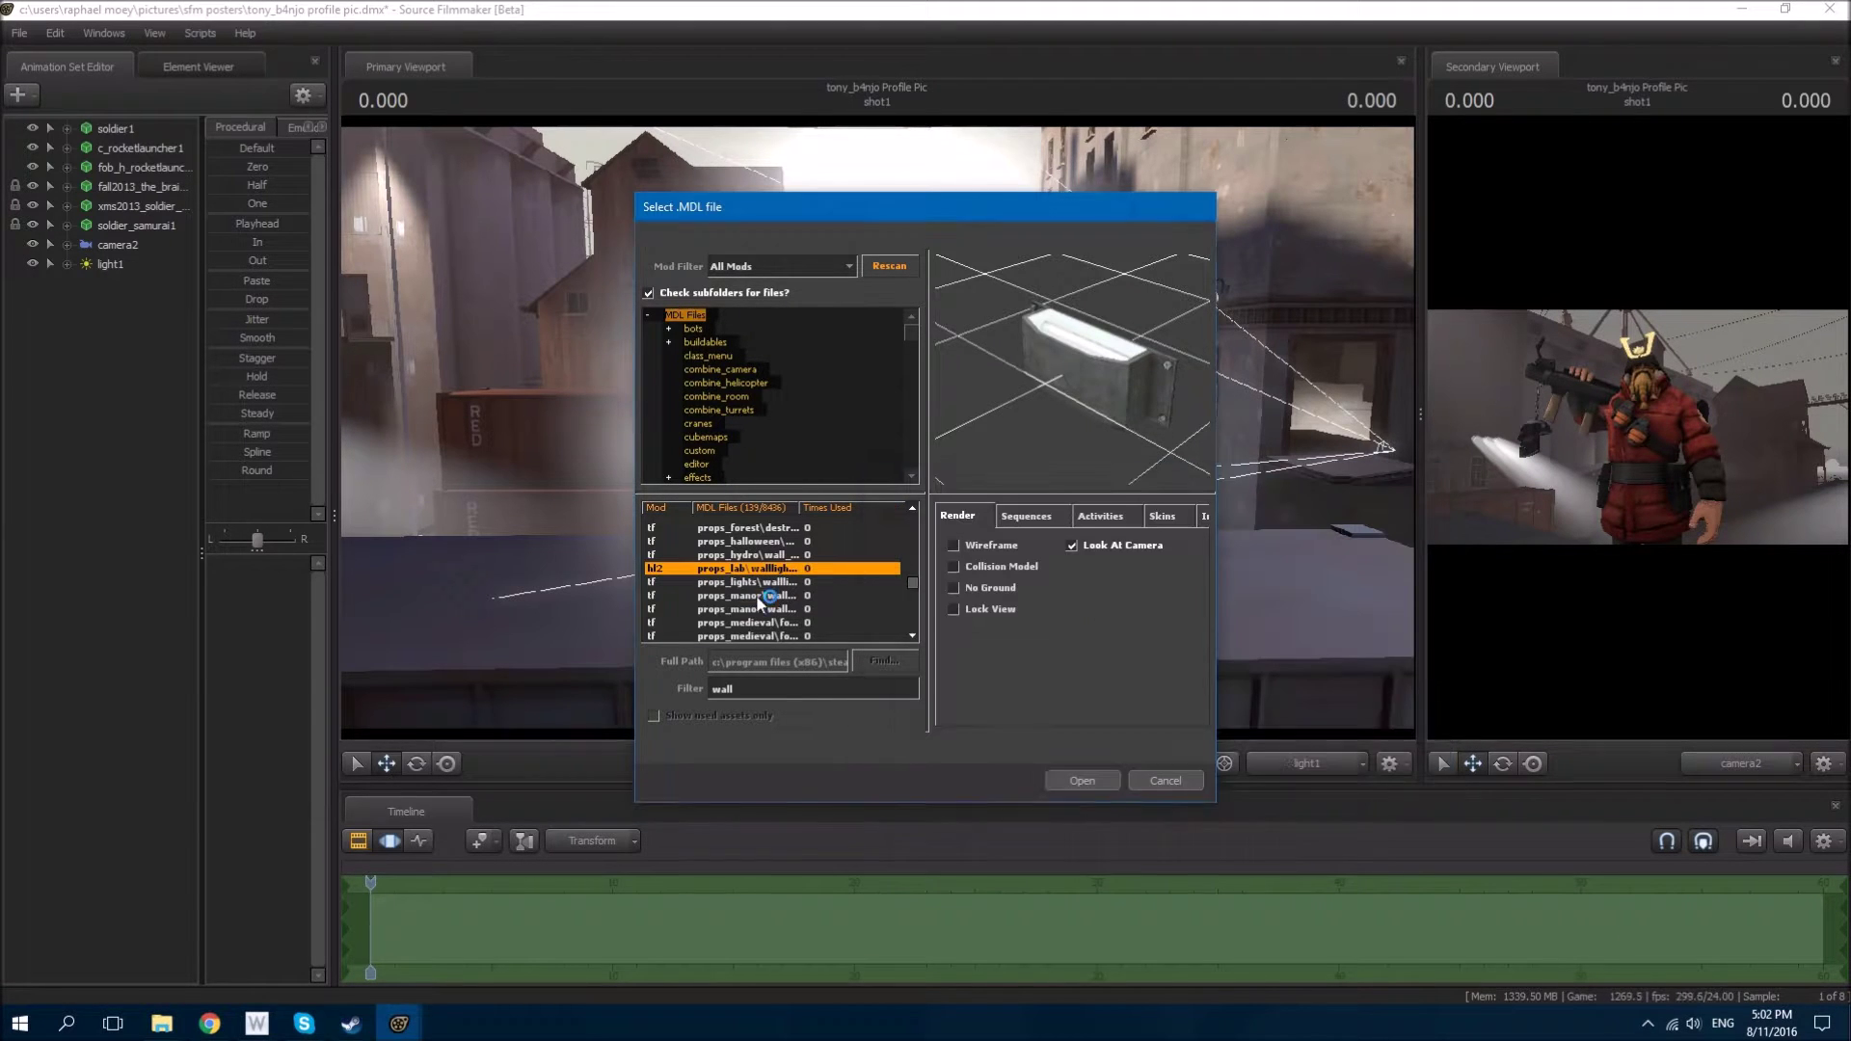
key("Down")
key("Down")
key("Down")
key("Down")
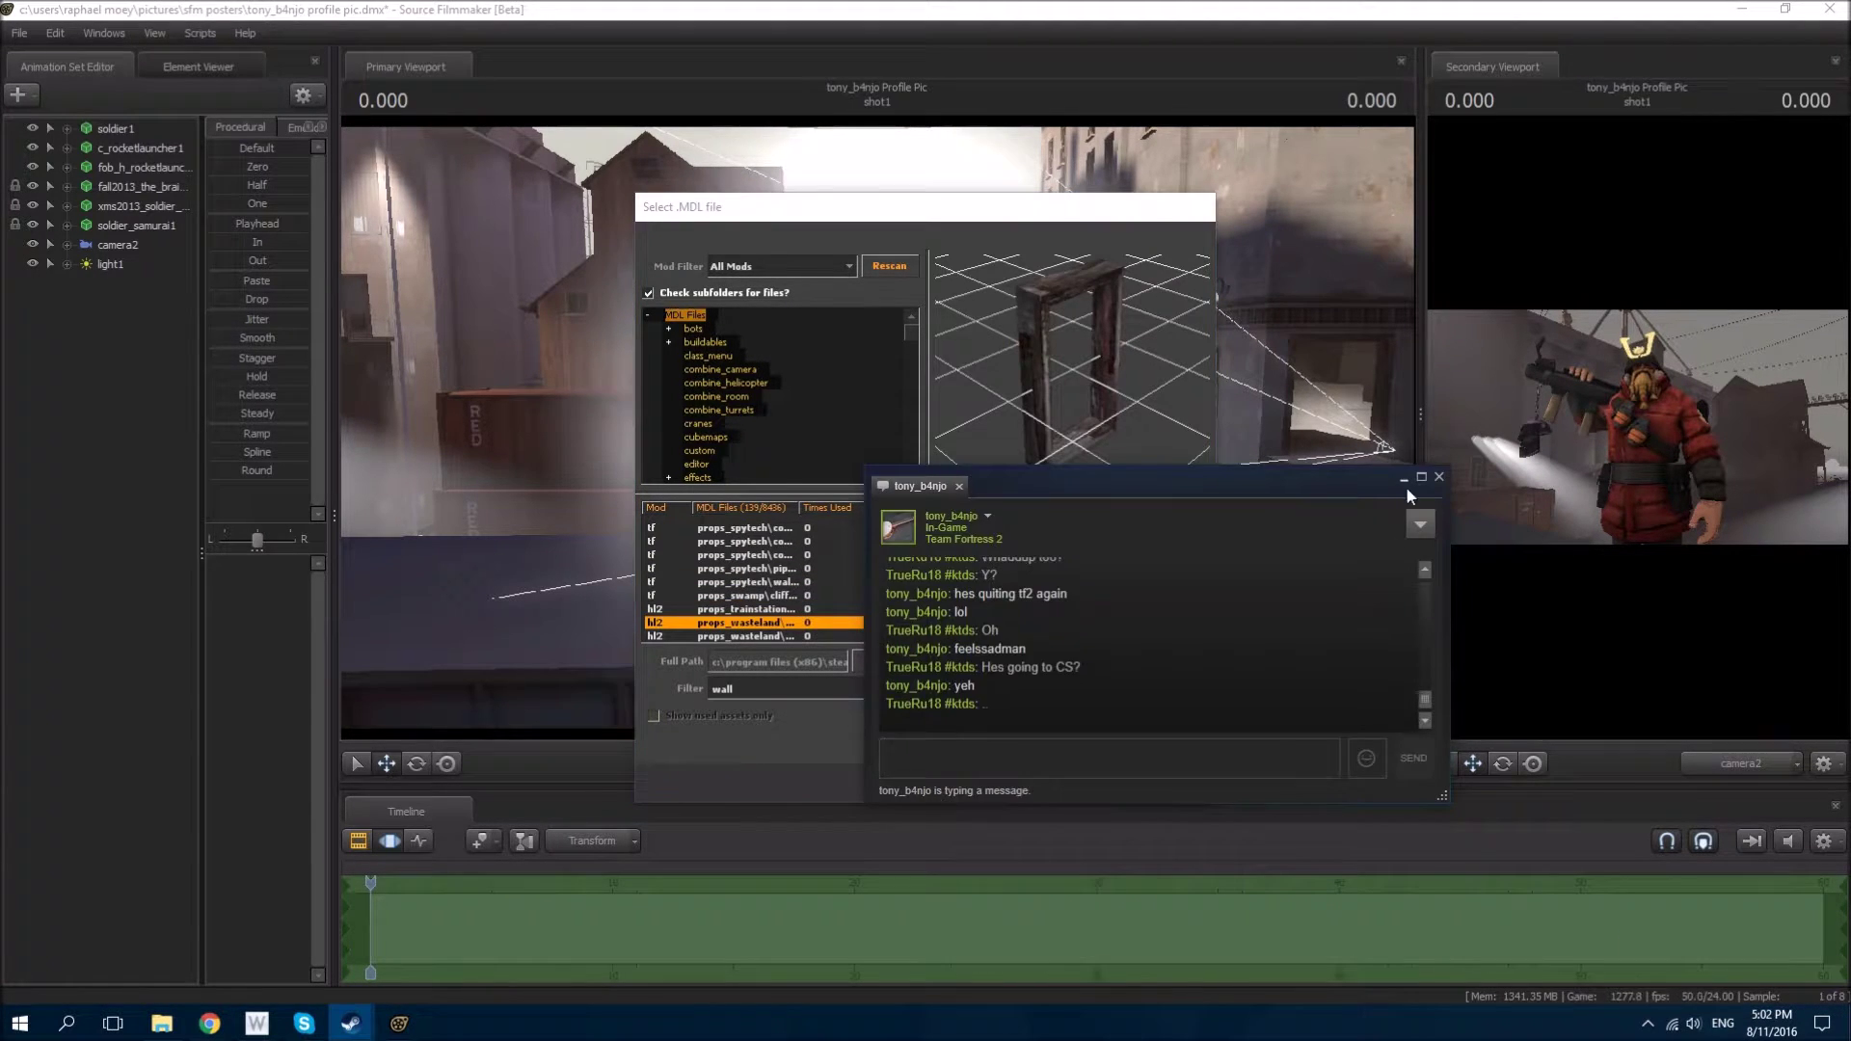
left_click(1405, 480)
Step: Filter the model files by "granary" and preview several of the props_granary models
type("grana")
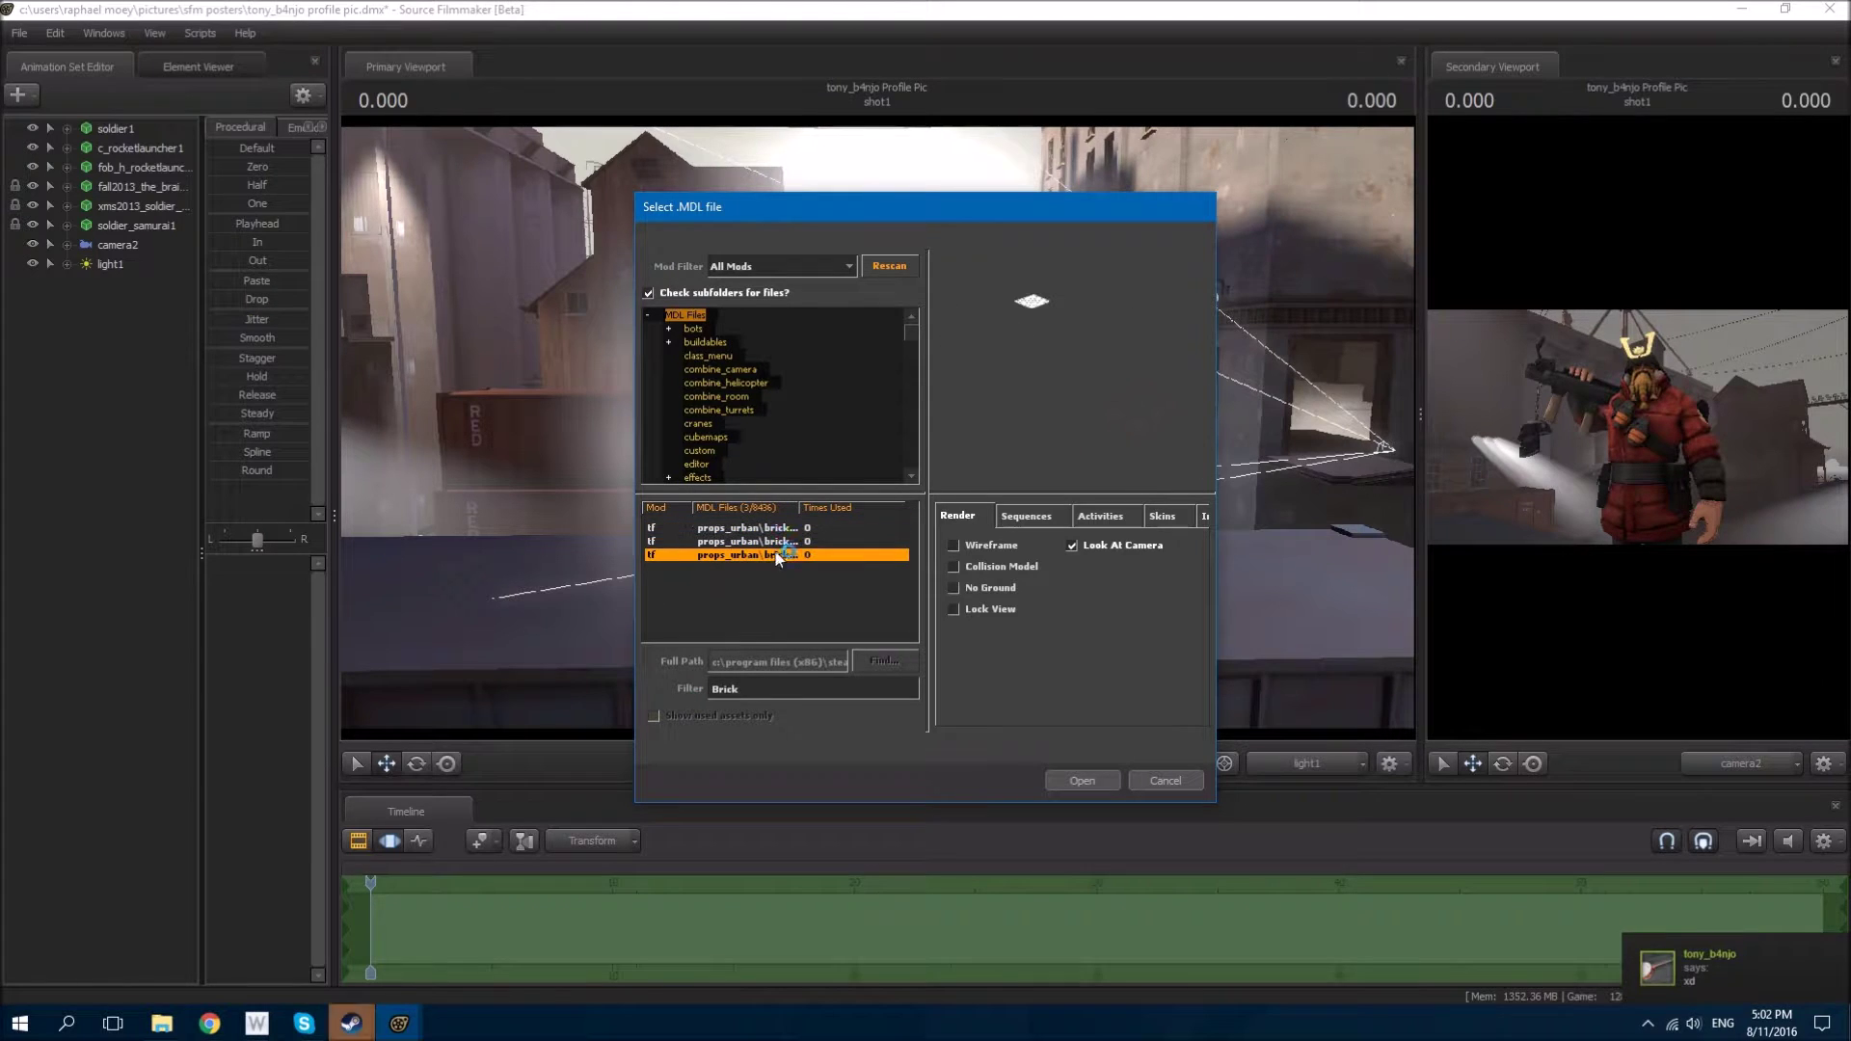
type("ry")
key("Down")
key("Down")
key("Down")
key("Down")
key("Down")
key("Down")
key("Down")
key("Down")
key("Down")
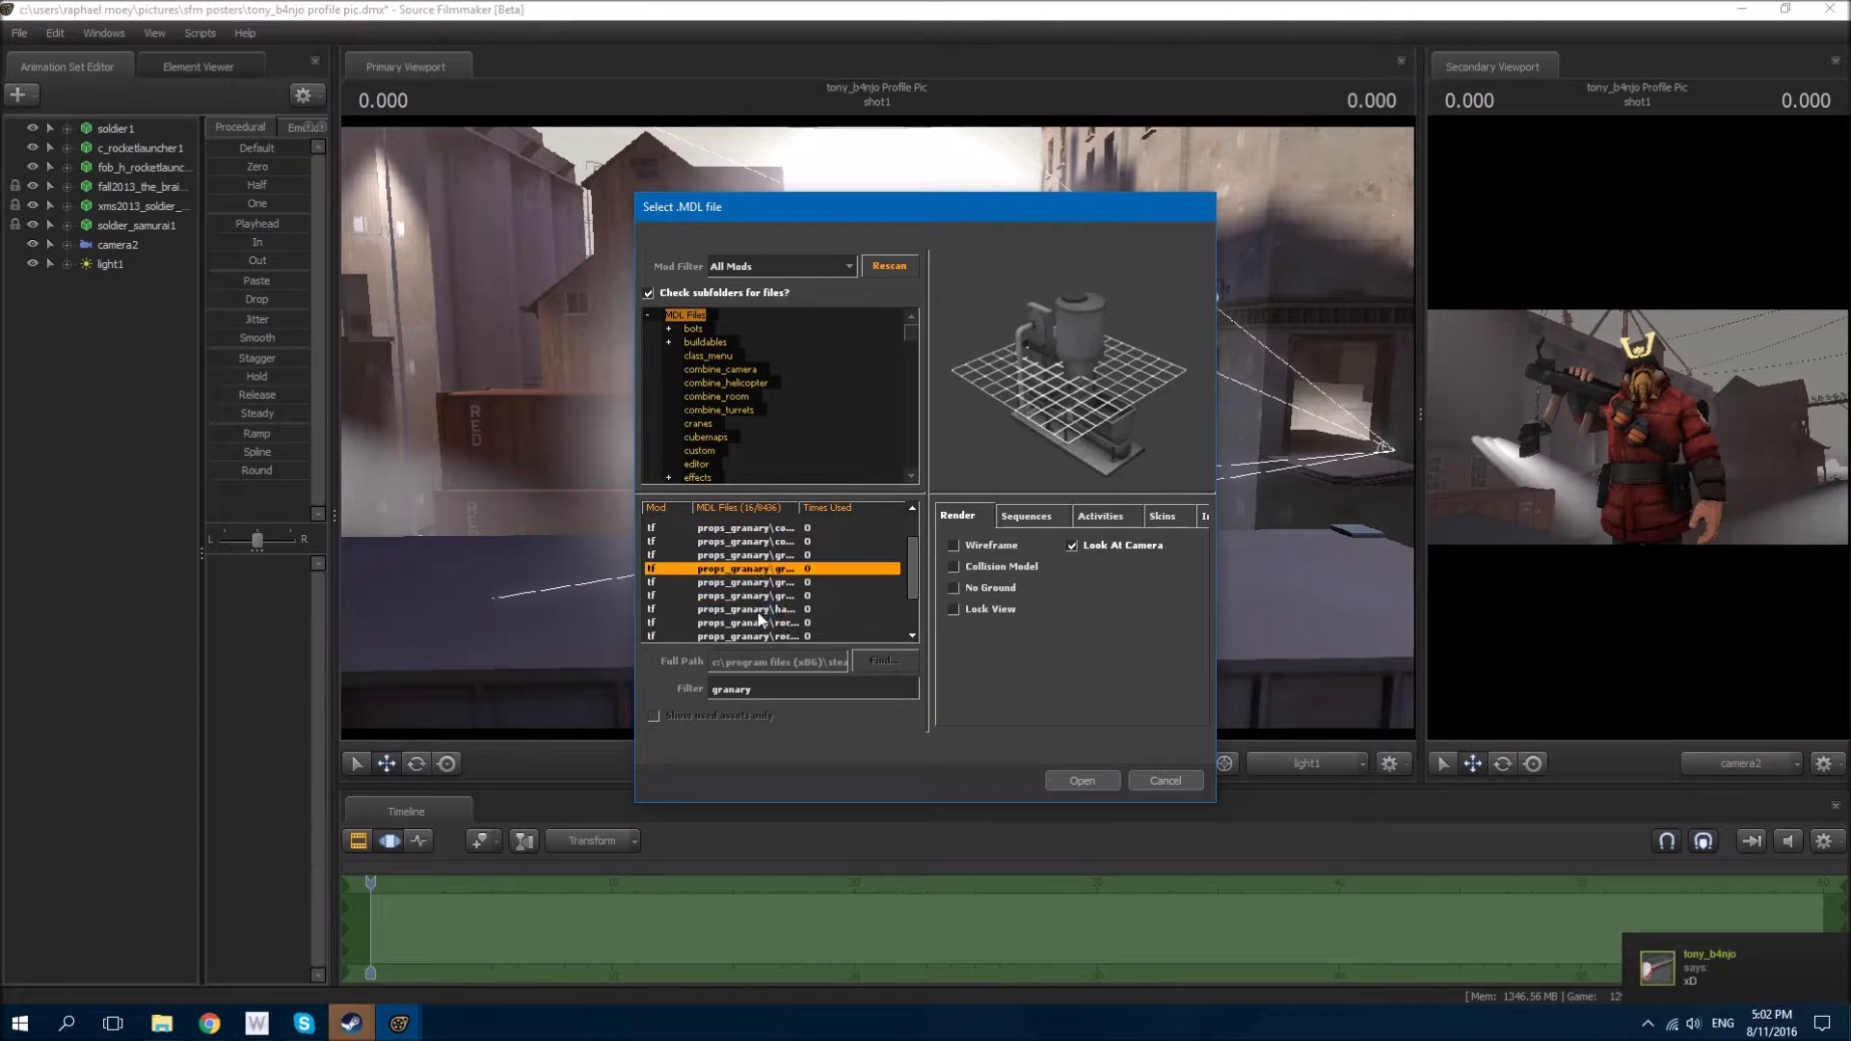
left_click(761, 567)
Step: Filter the model files by "brick" and add the brick_facade011 model to the scene
double_click(794, 690)
type("brick")
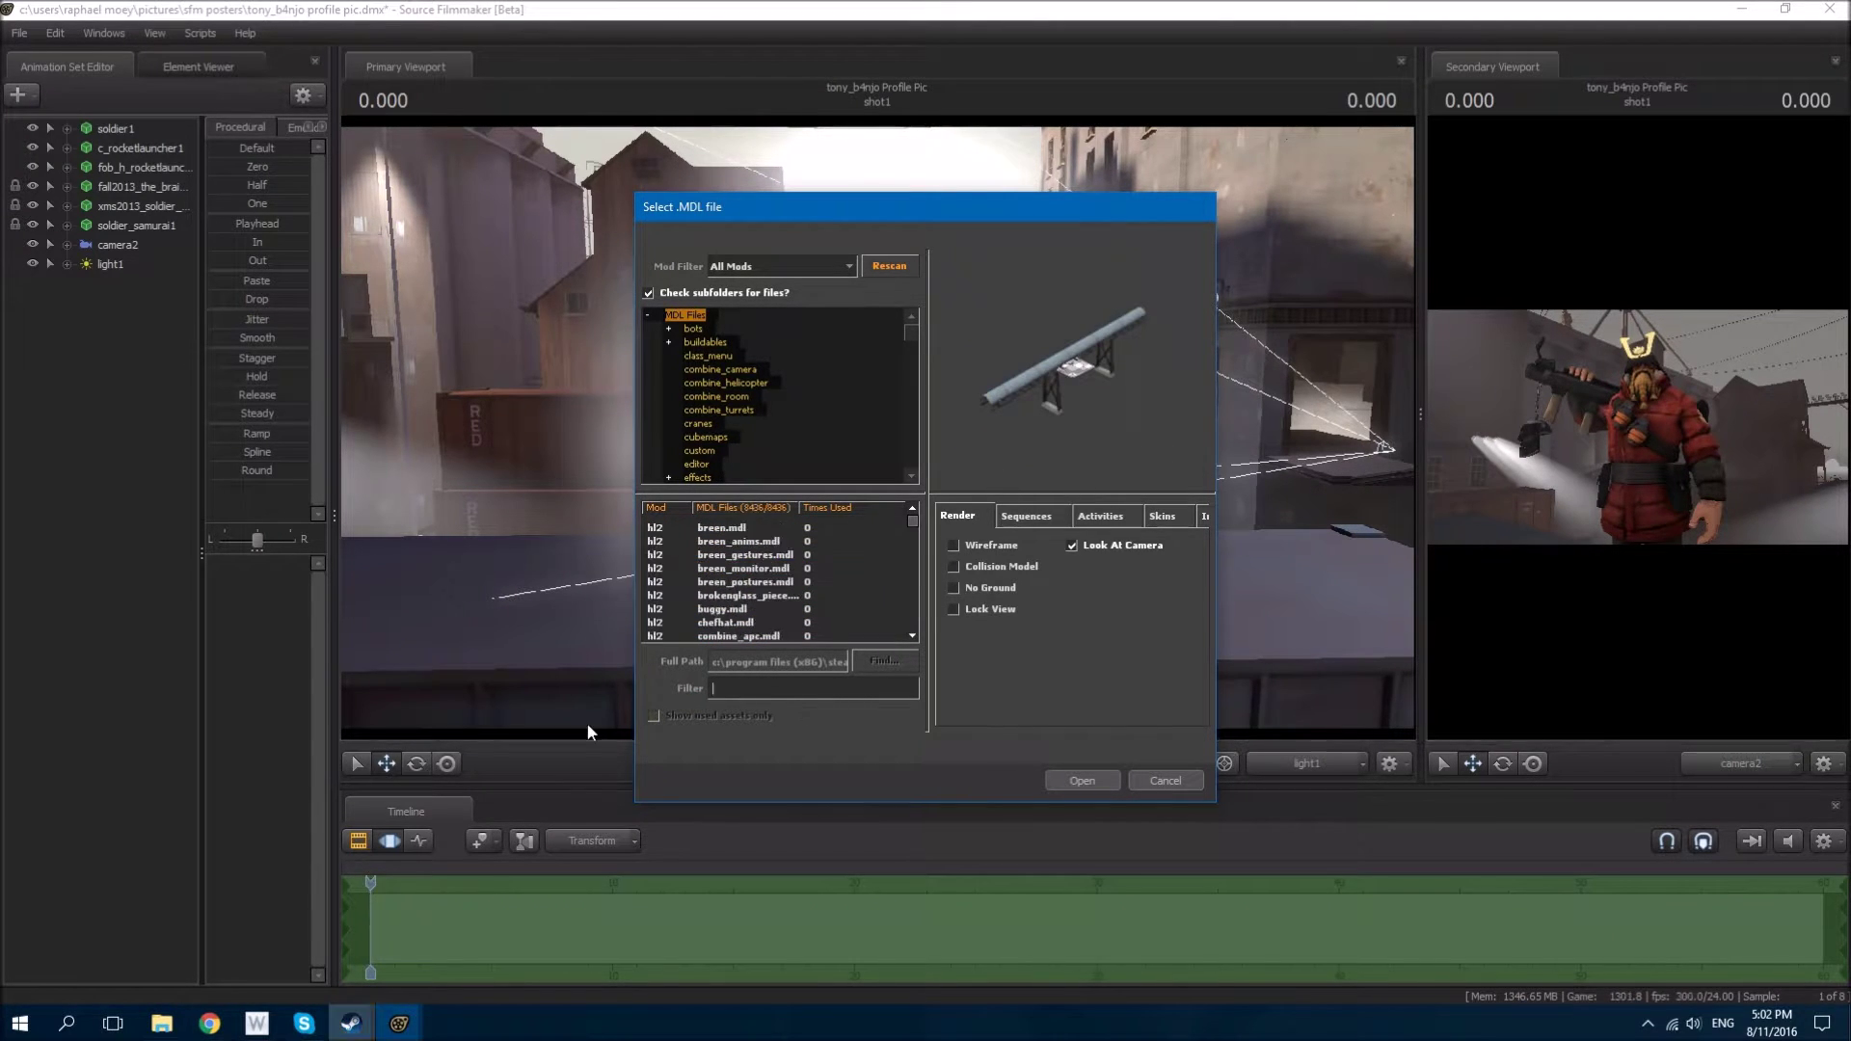
left_click(1080, 780)
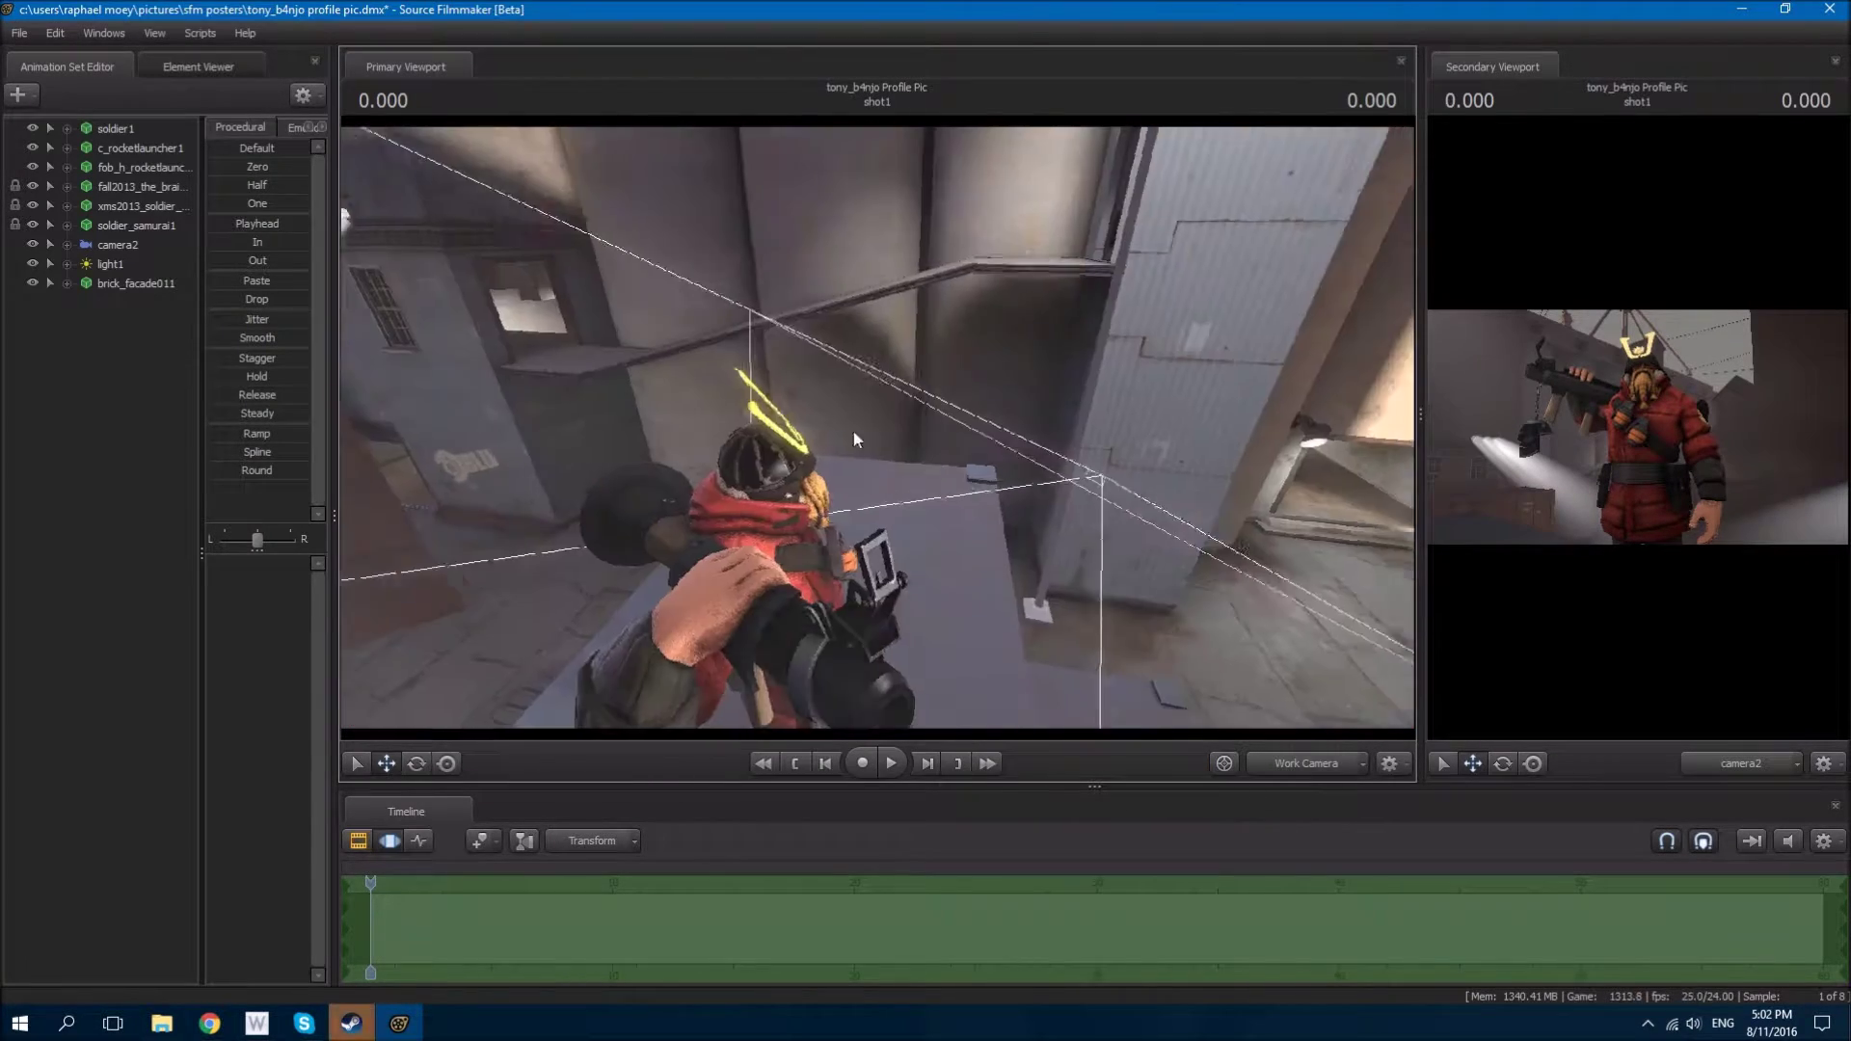
left_click_drag(853, 430, 796, 386)
Step: Try out the rotate and move manipulators on brick_facade011 and delete its animation set
key("e")
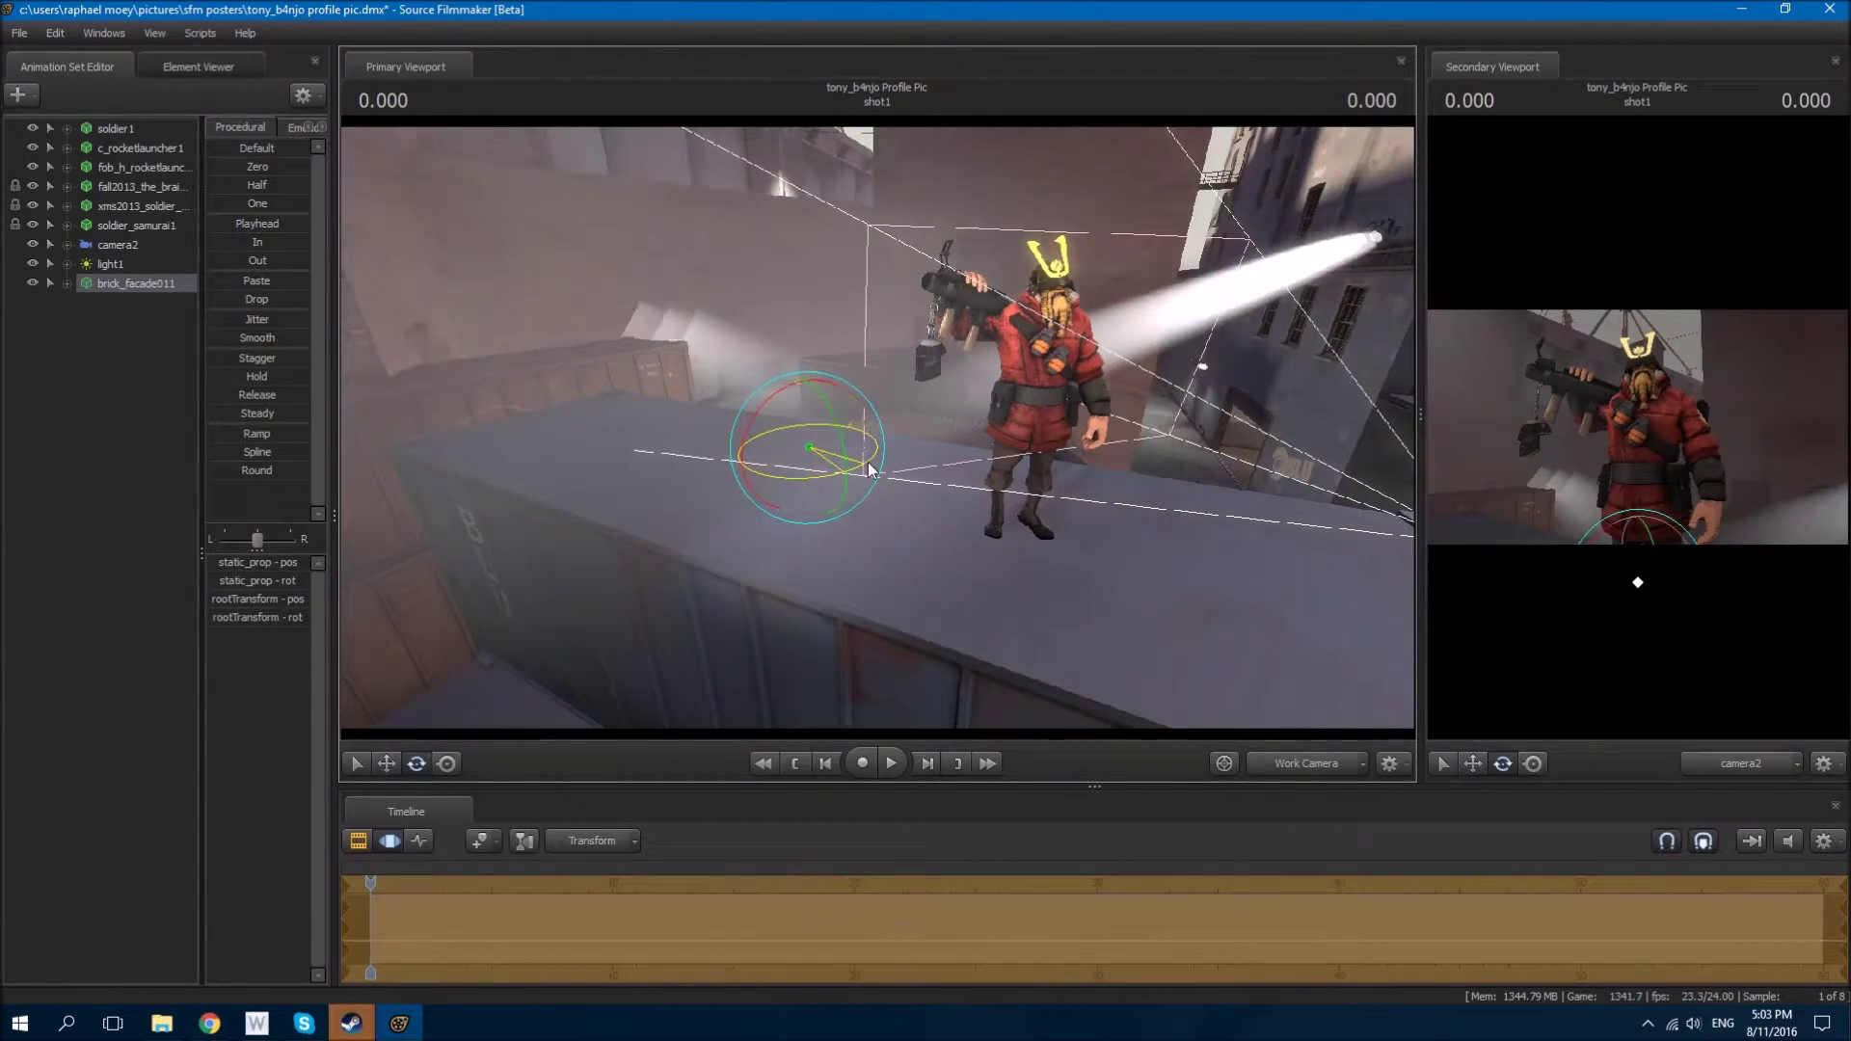
left_click(386, 764)
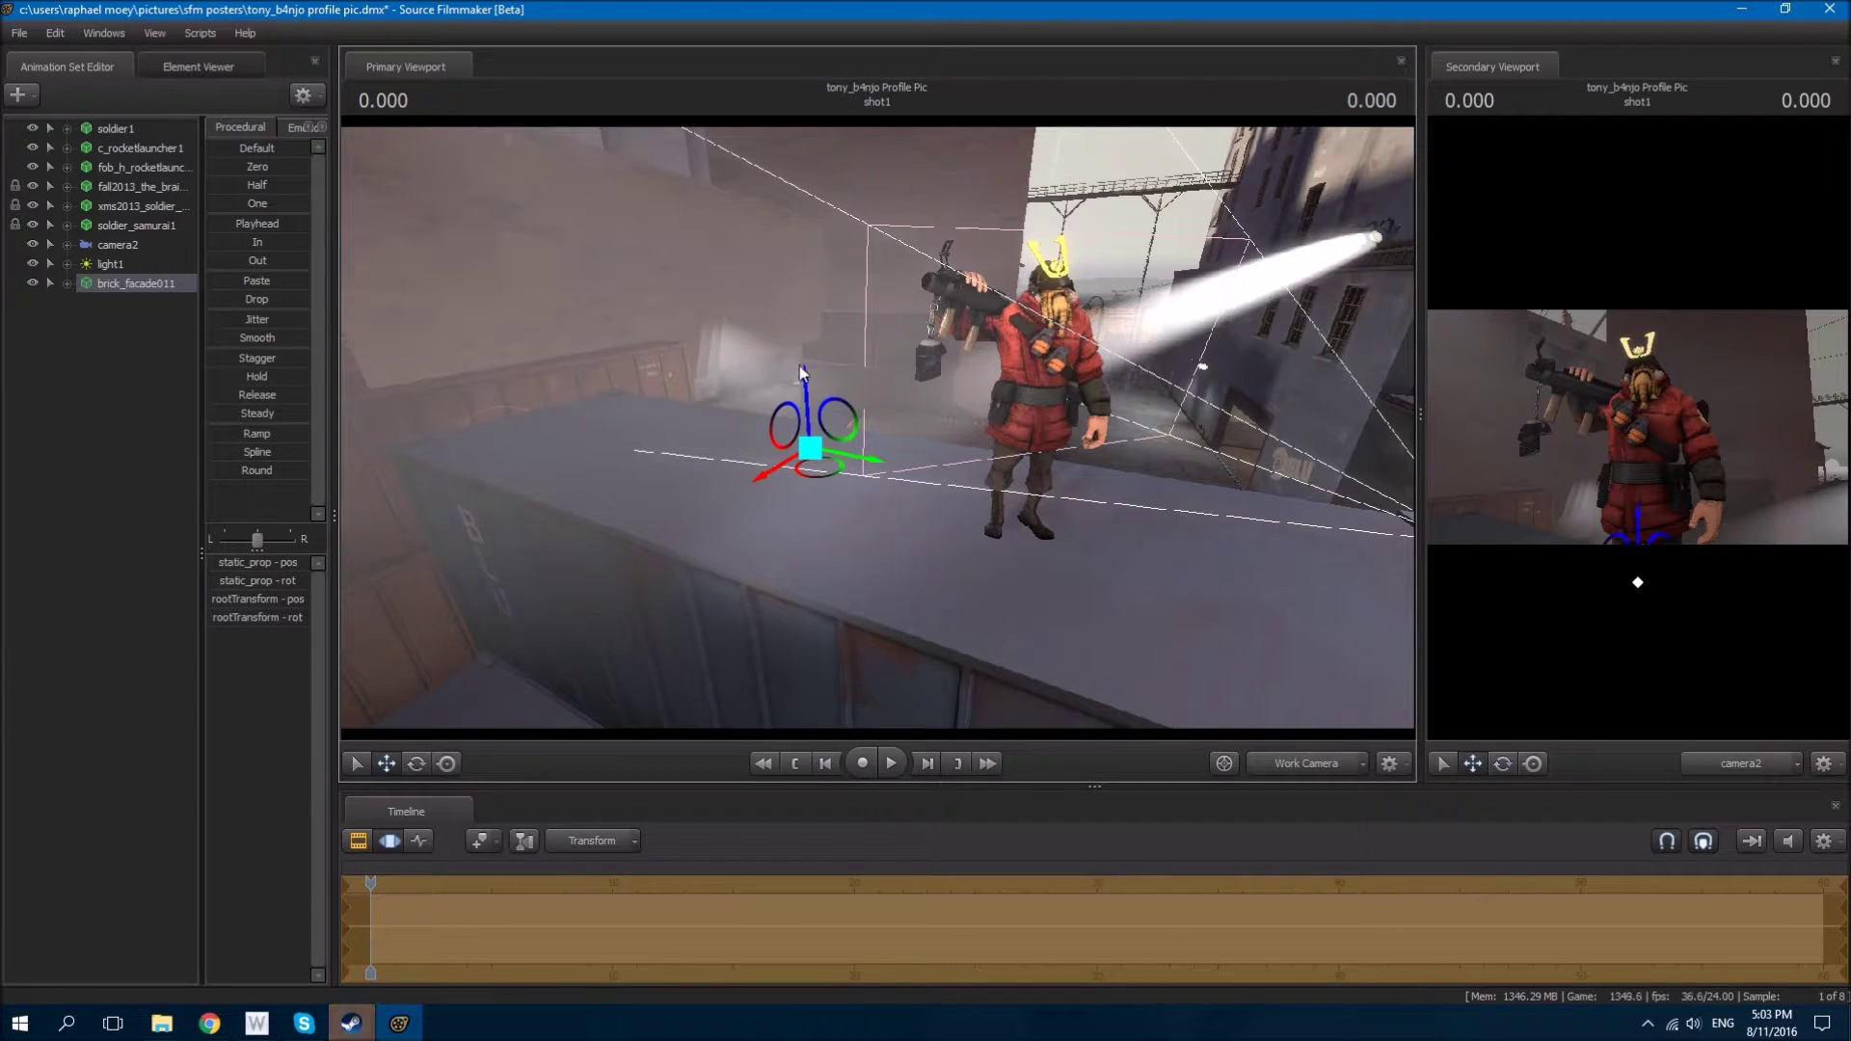
right_click(145, 283)
left_click(193, 405)
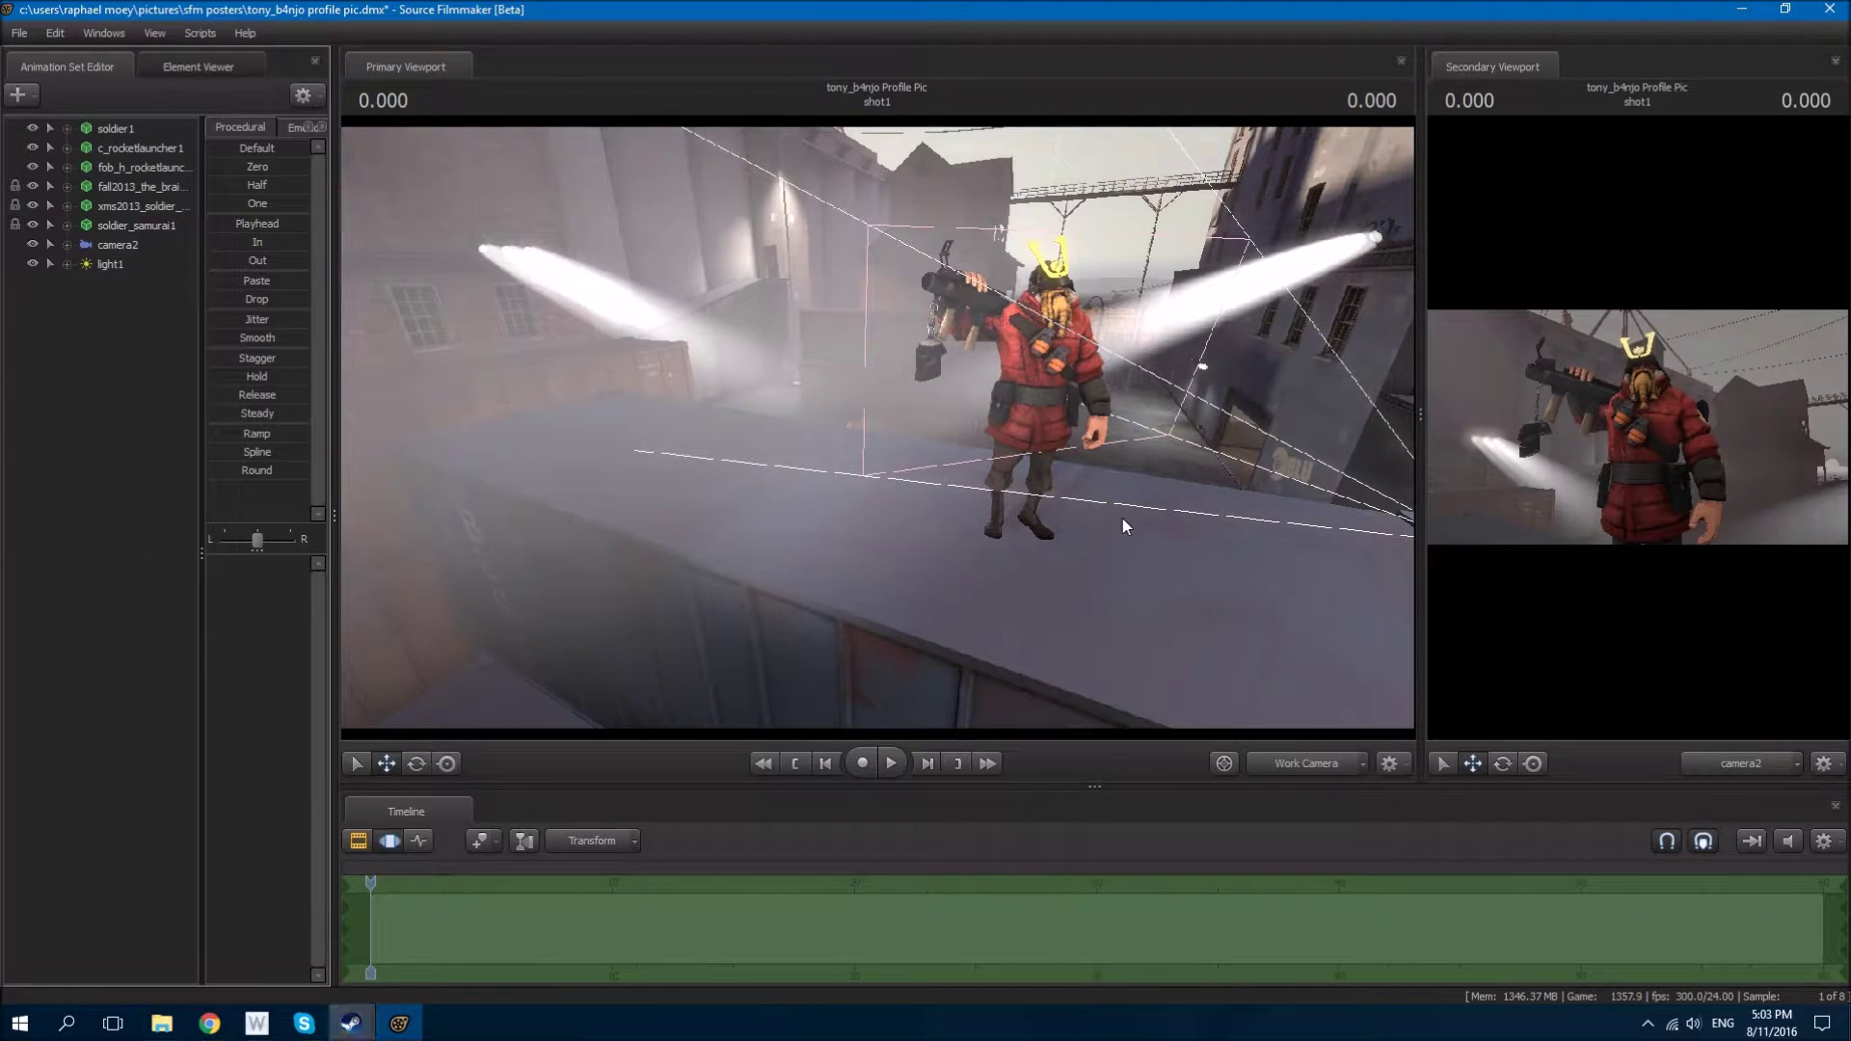
Step: Switch to Chrome, search for "how to remove map lighting sfm" and read the Steam discussion on removing built-in map lights
key("alt+Tab")
key("ctrl+t")
type("how to remove map lighting sfm")
key("Return")
left_click(405, 237)
key("alt+Left")
left_click(366, 333)
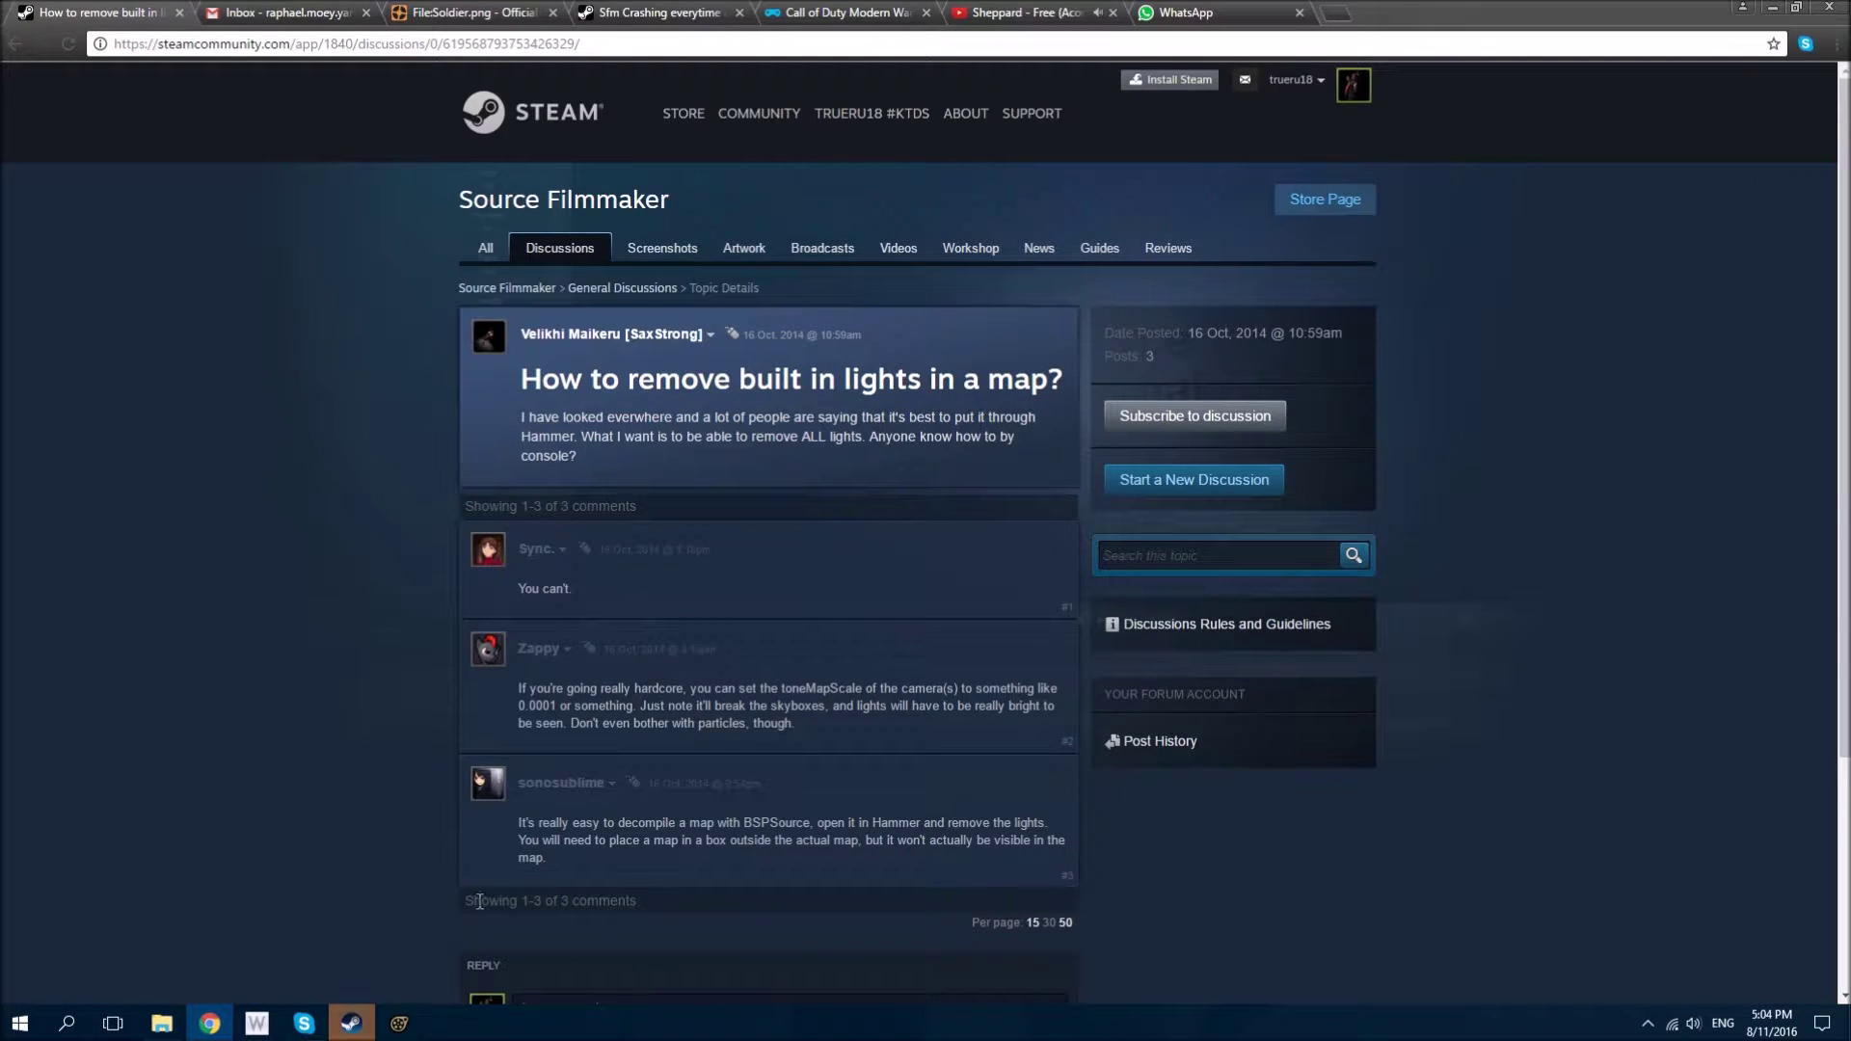
Step: Switch back to Source Filmmaker, lower camera2's toneMapScale to darken the scene and view the shot through camera2
key("alt+Tab")
left_click_drag(241, 619, 222, 619)
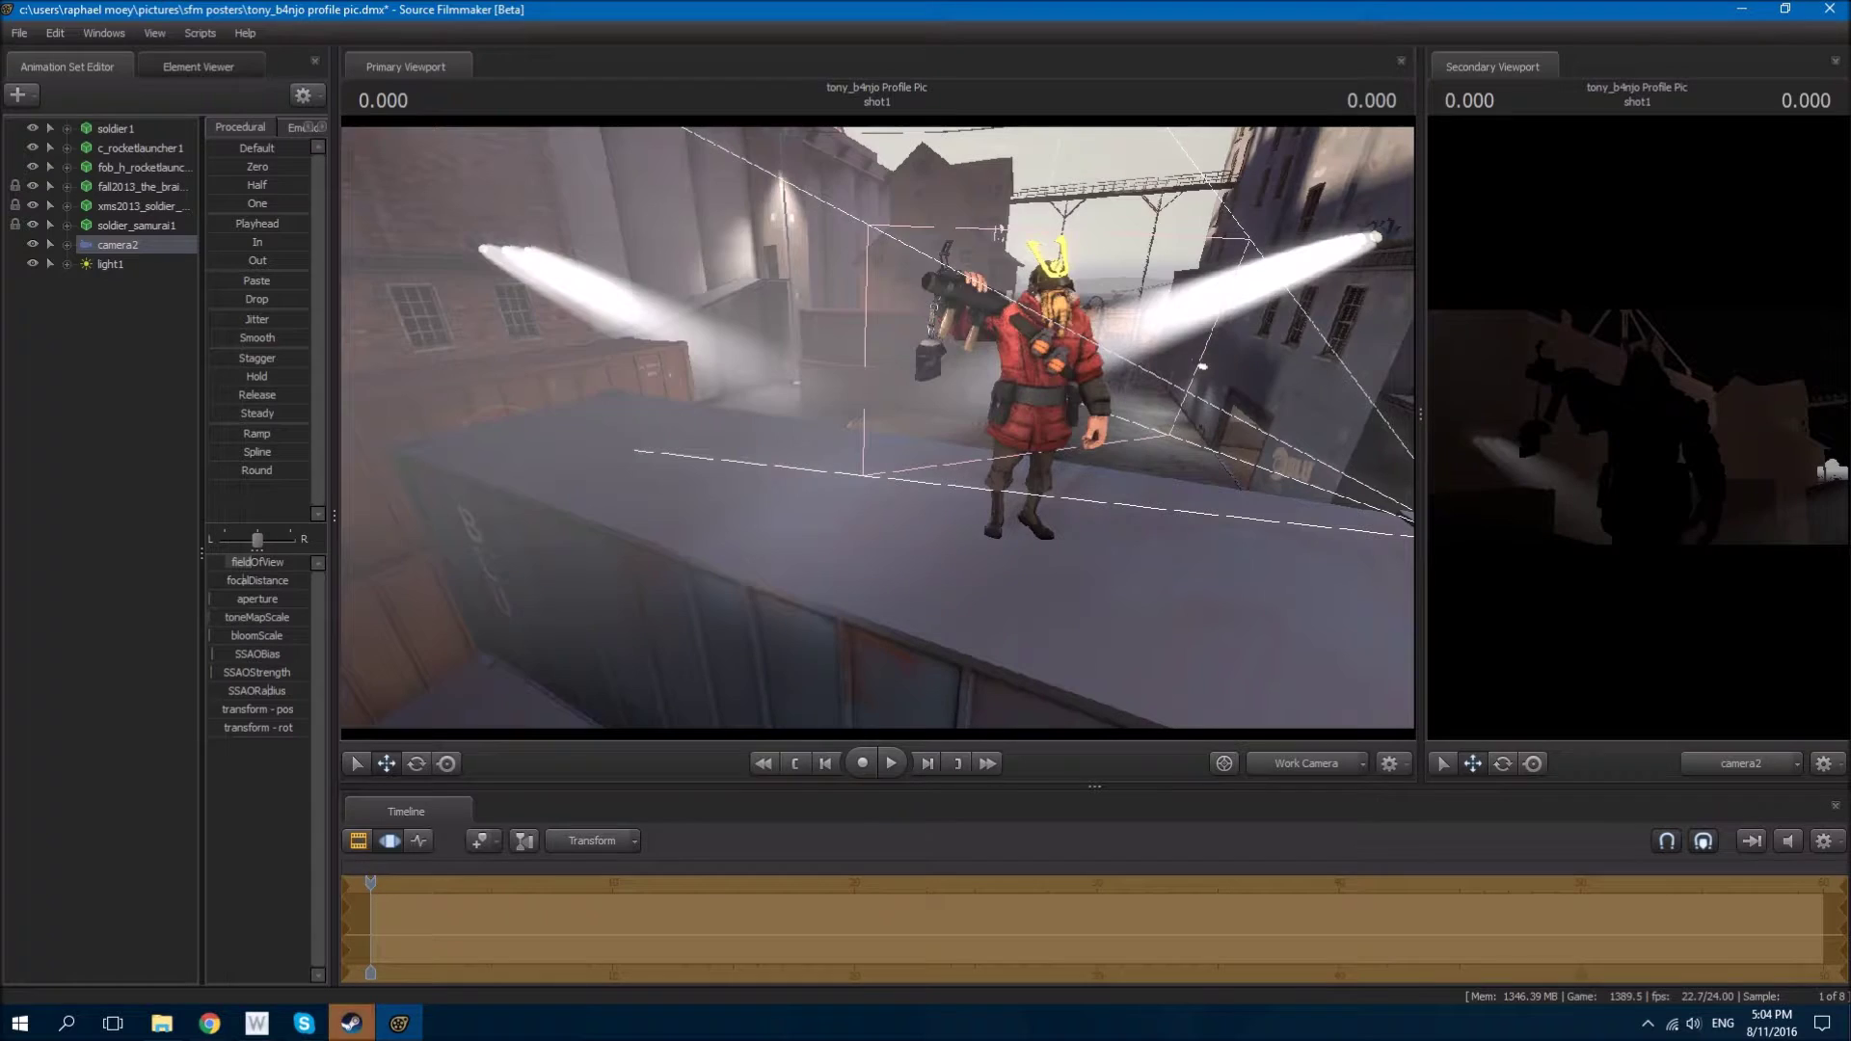
left_click(1334, 768)
left_click(408, 363)
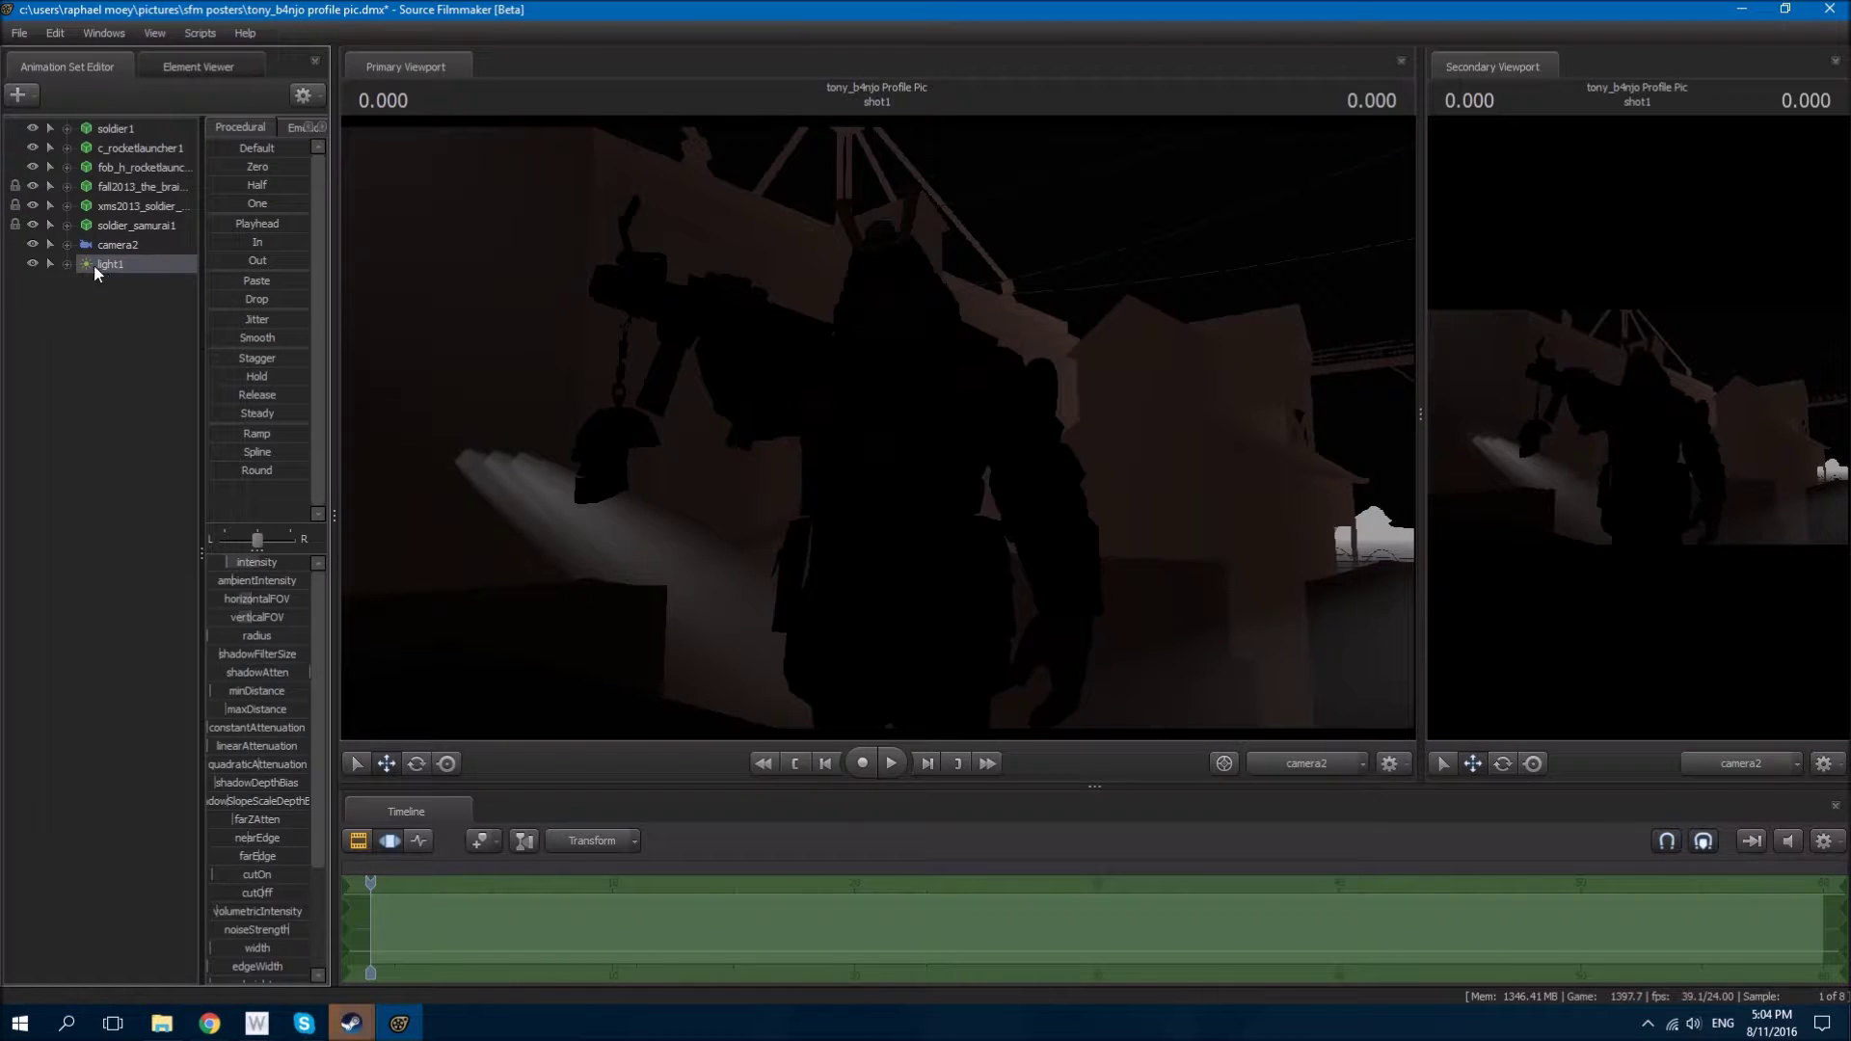
Step: Adjust light1's intensity and aim from its own view, and raise camera2's toneMapScale slightly
left_click(982, 371)
left_click(110, 263)
left_click_drag(868, 424, 694, 415)
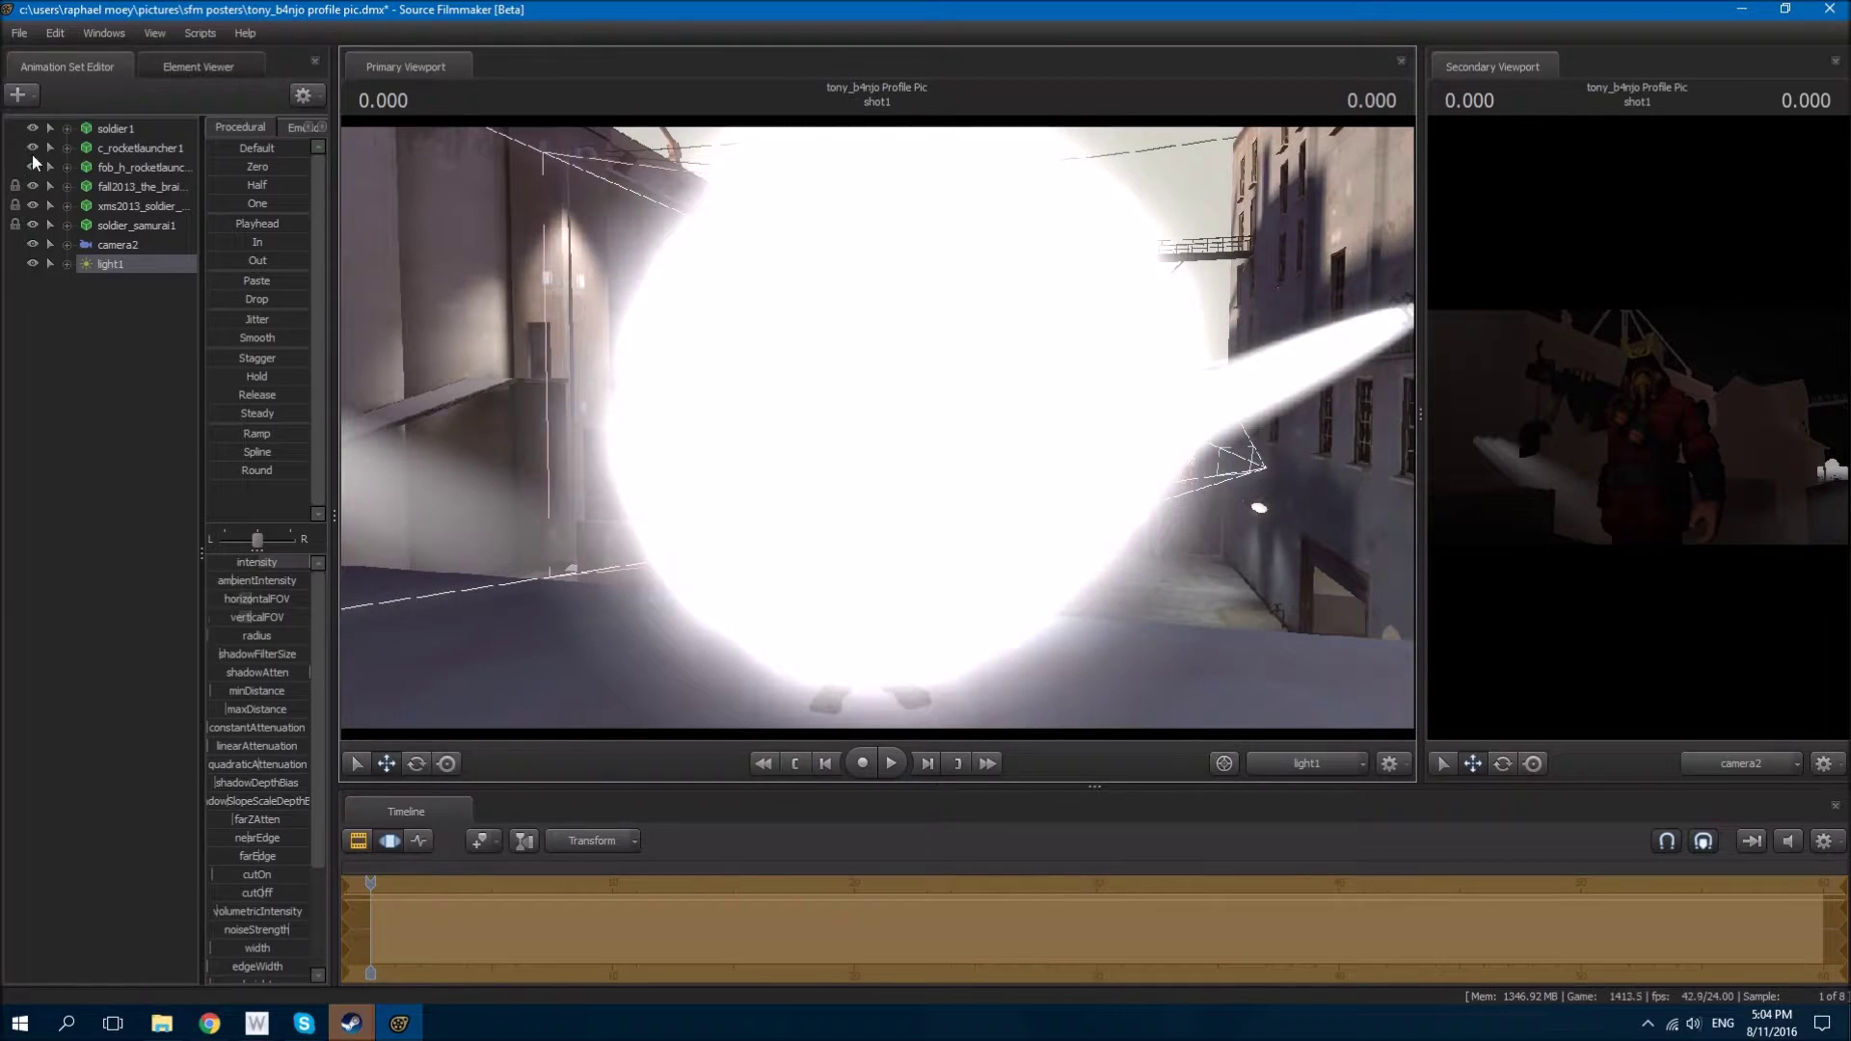
left_click(118, 244)
left_click(109, 263)
left_click_drag(733, 415, 579, 414)
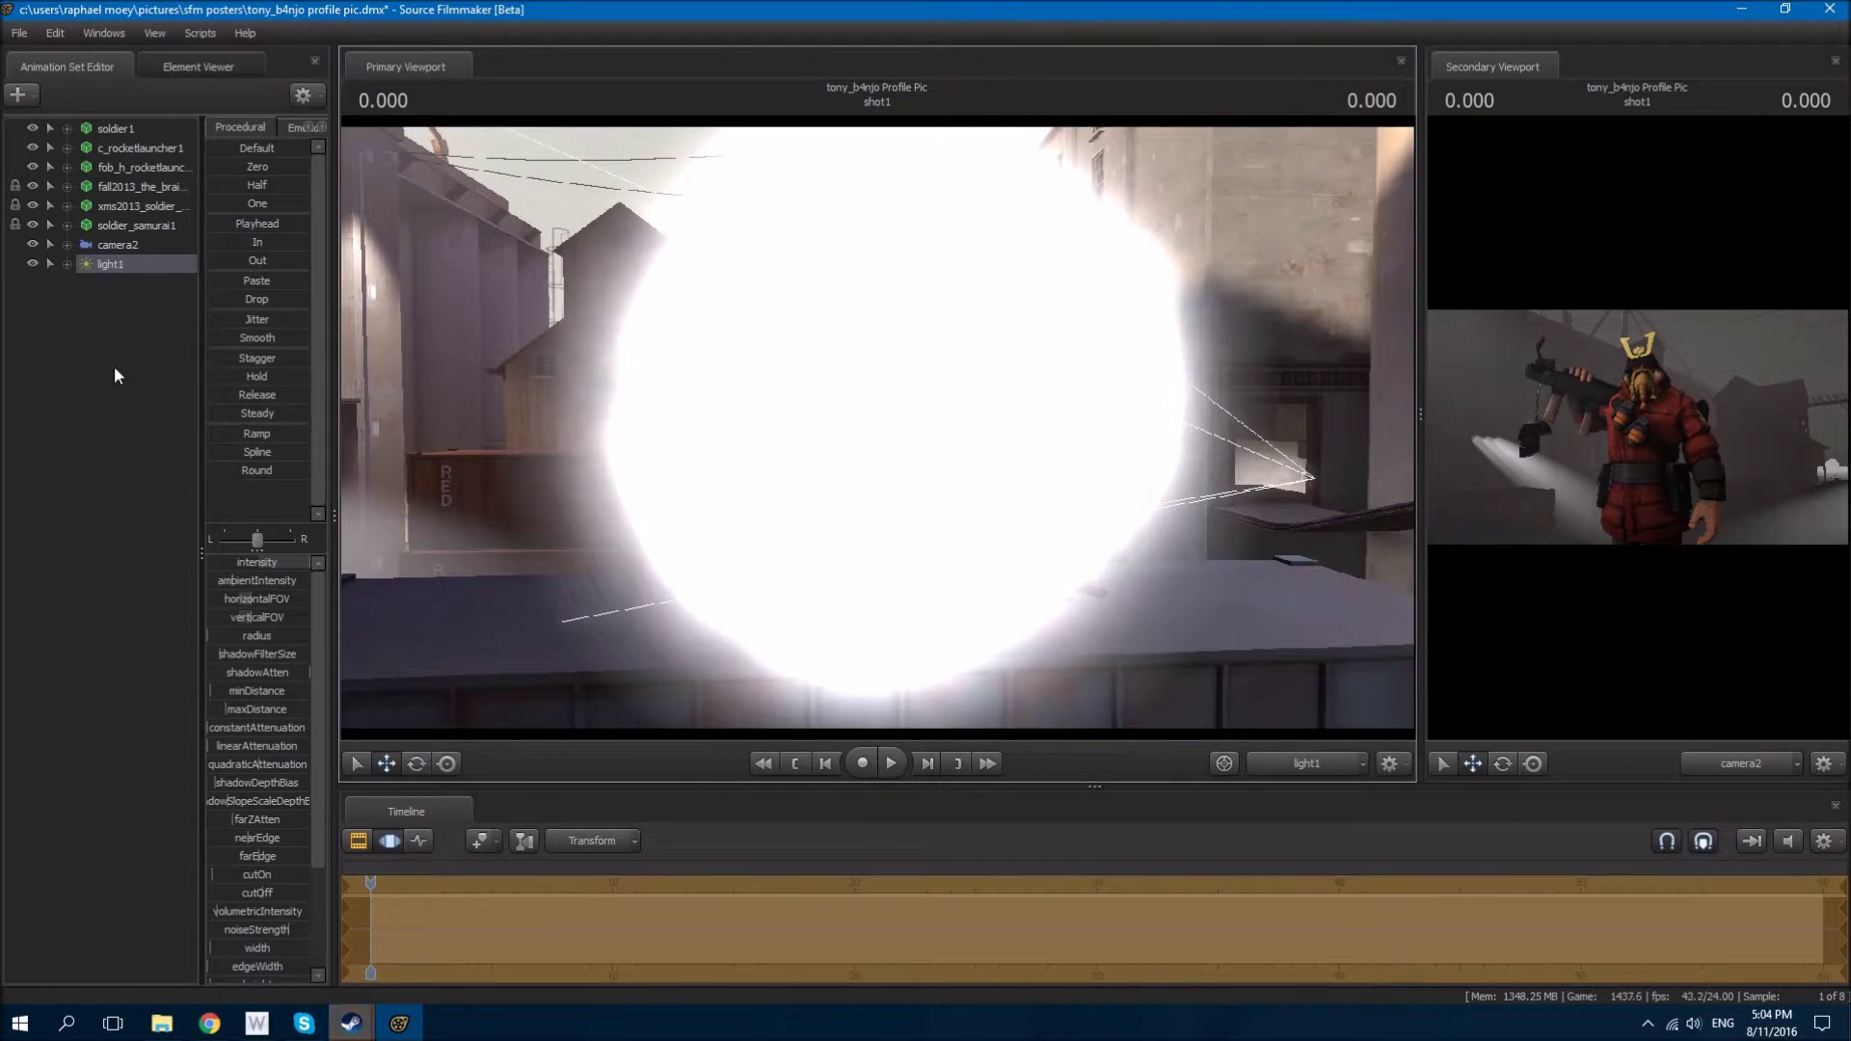
Step: Create a second light, light2, and position it beside the Soldier
right_click(112, 372)
left_click(163, 424)
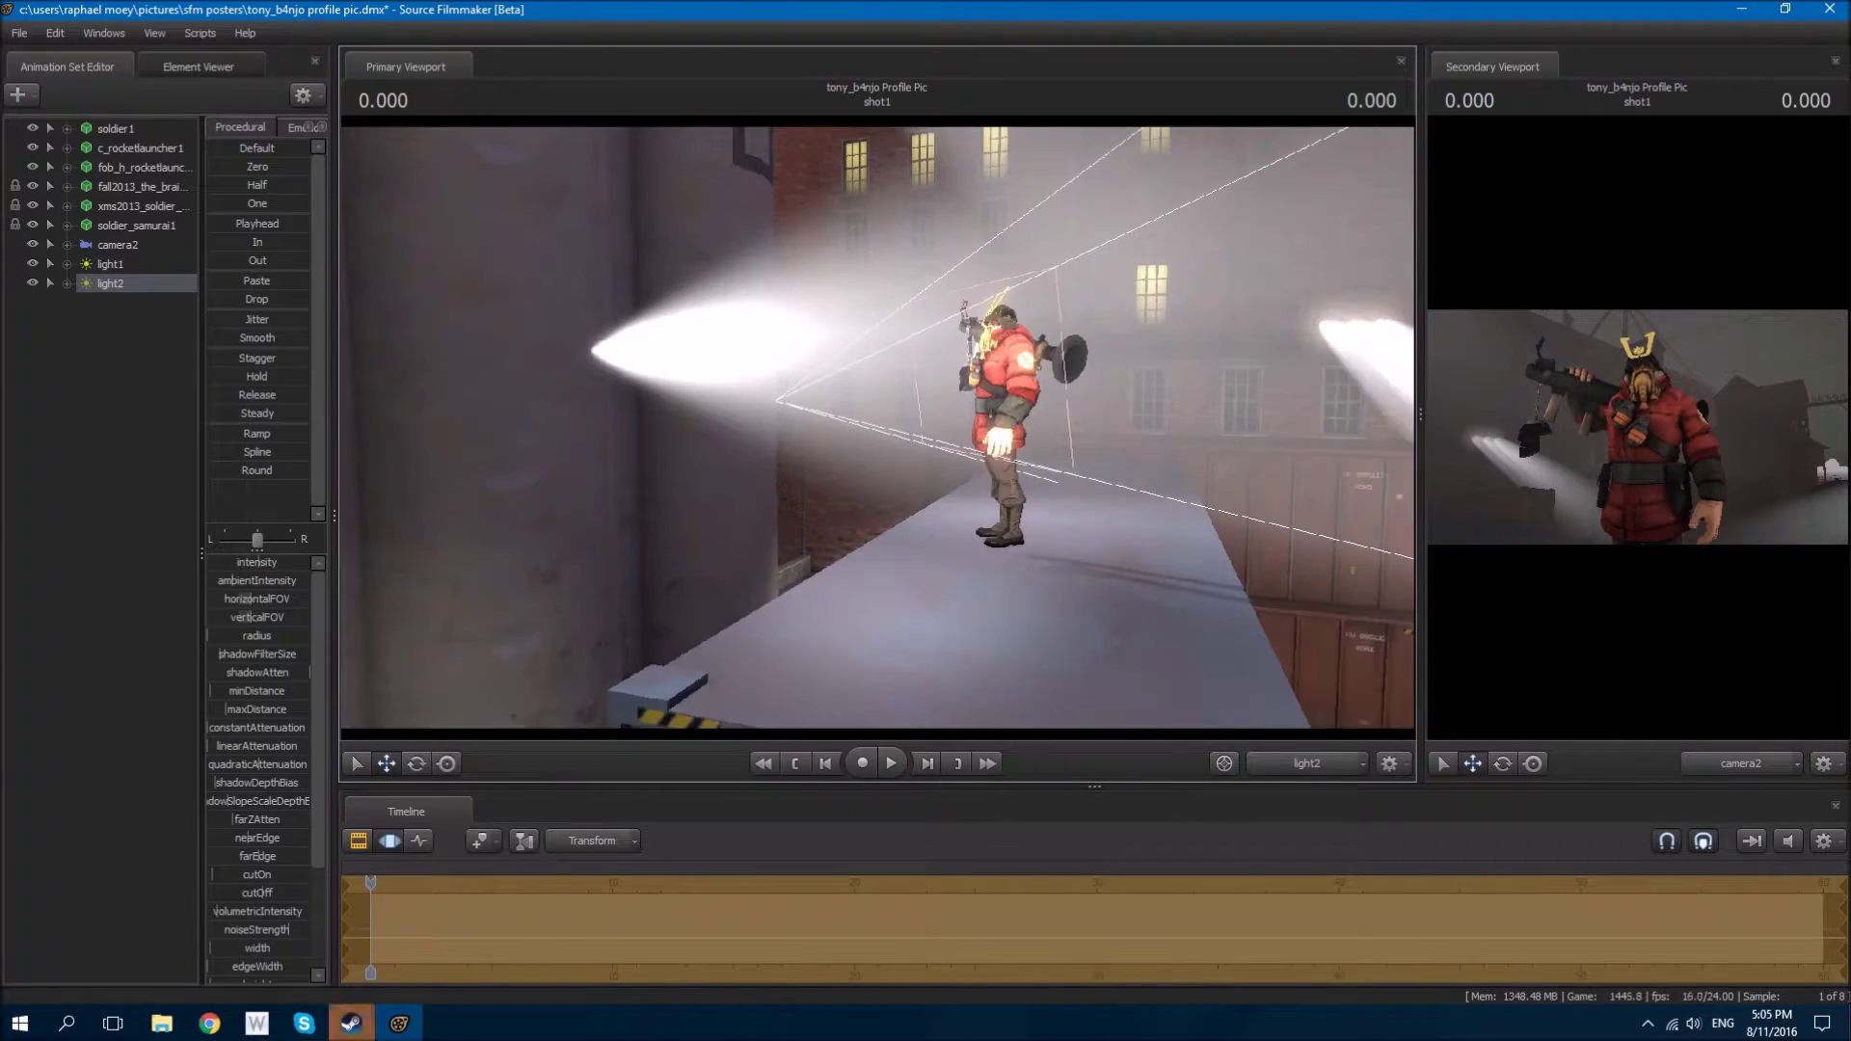
Step: Create a third light, light3, and enable volumetrics on it
left_click(139, 359)
right_click(110, 303)
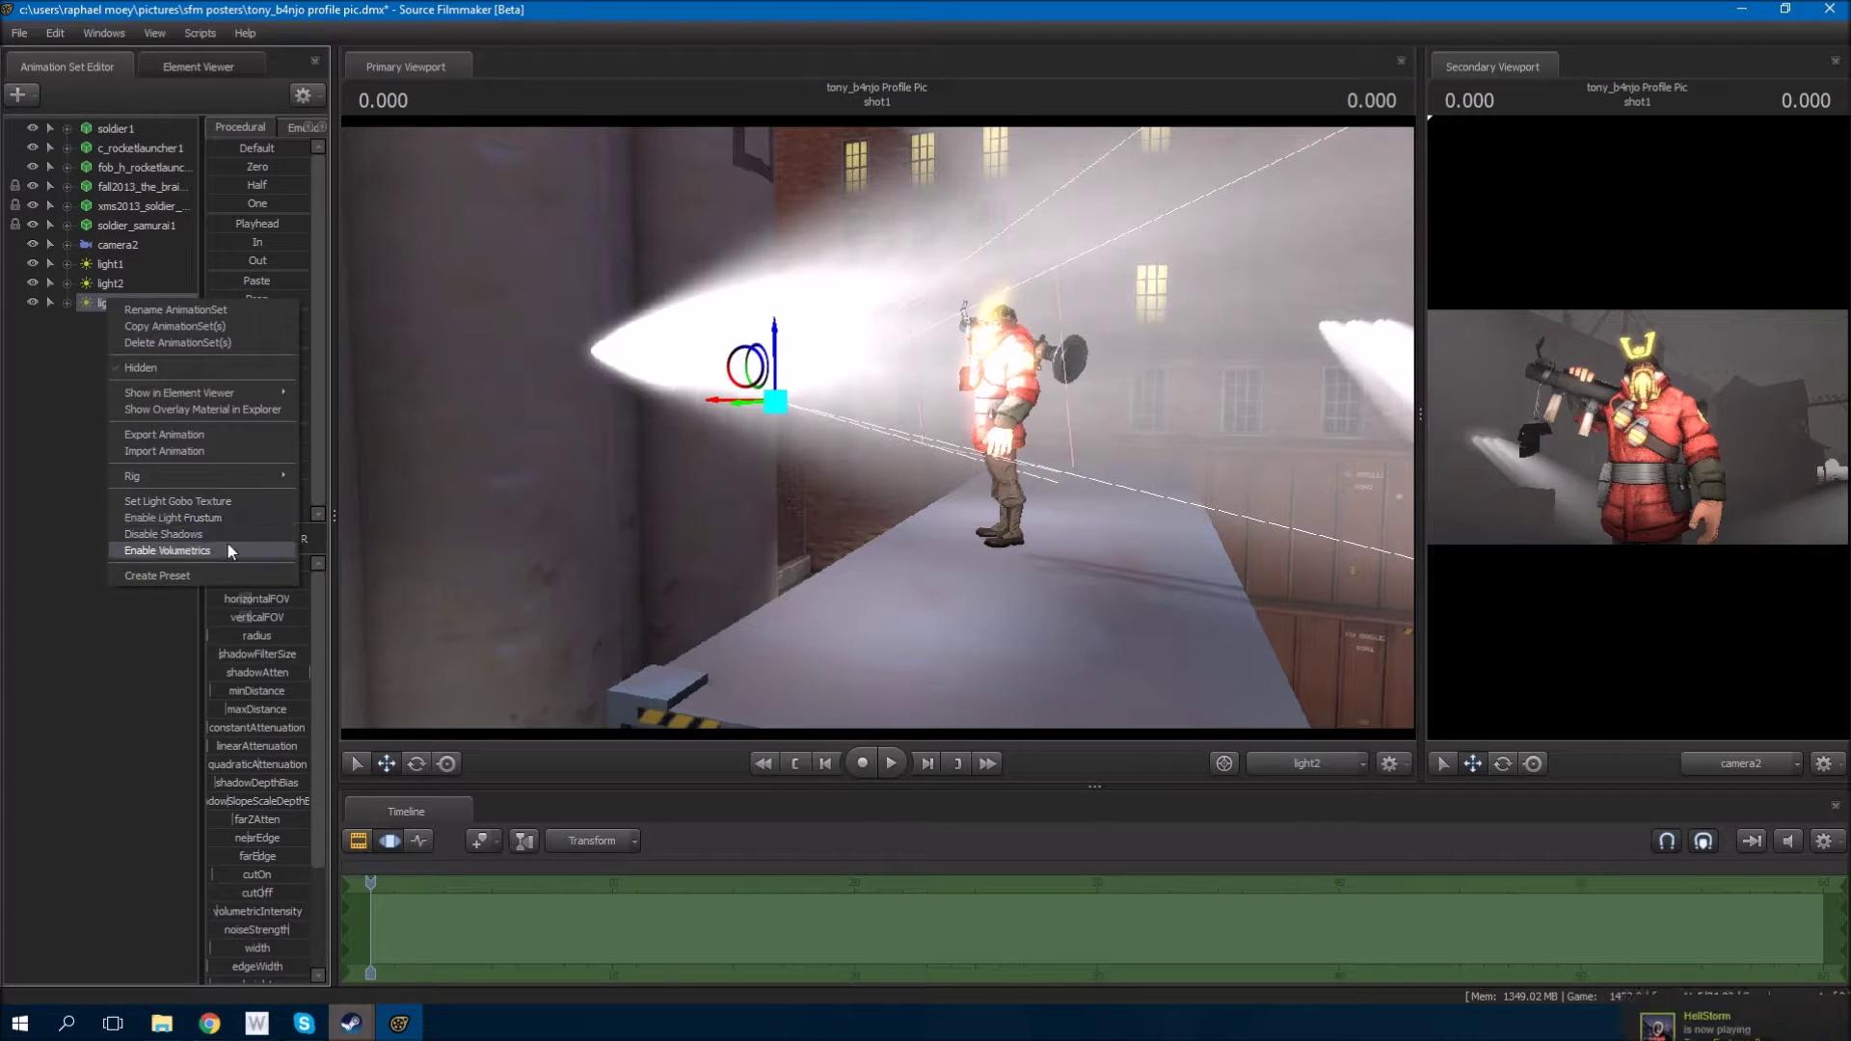
left_click(234, 532)
Step: Tint light3 red by lowering its green and blue, narrow its field of view and aim it at the botkiller skull's eye
mouse_move(244, 599)
left_mouse_down()
mouse_move(214, 609)
mouse_move(161, 416)
left_mouse_up()
scroll(258, 733, "down", 3)
left_click_drag(289, 899, 222, 900)
left_click_drag(877, 425, 671, 424)
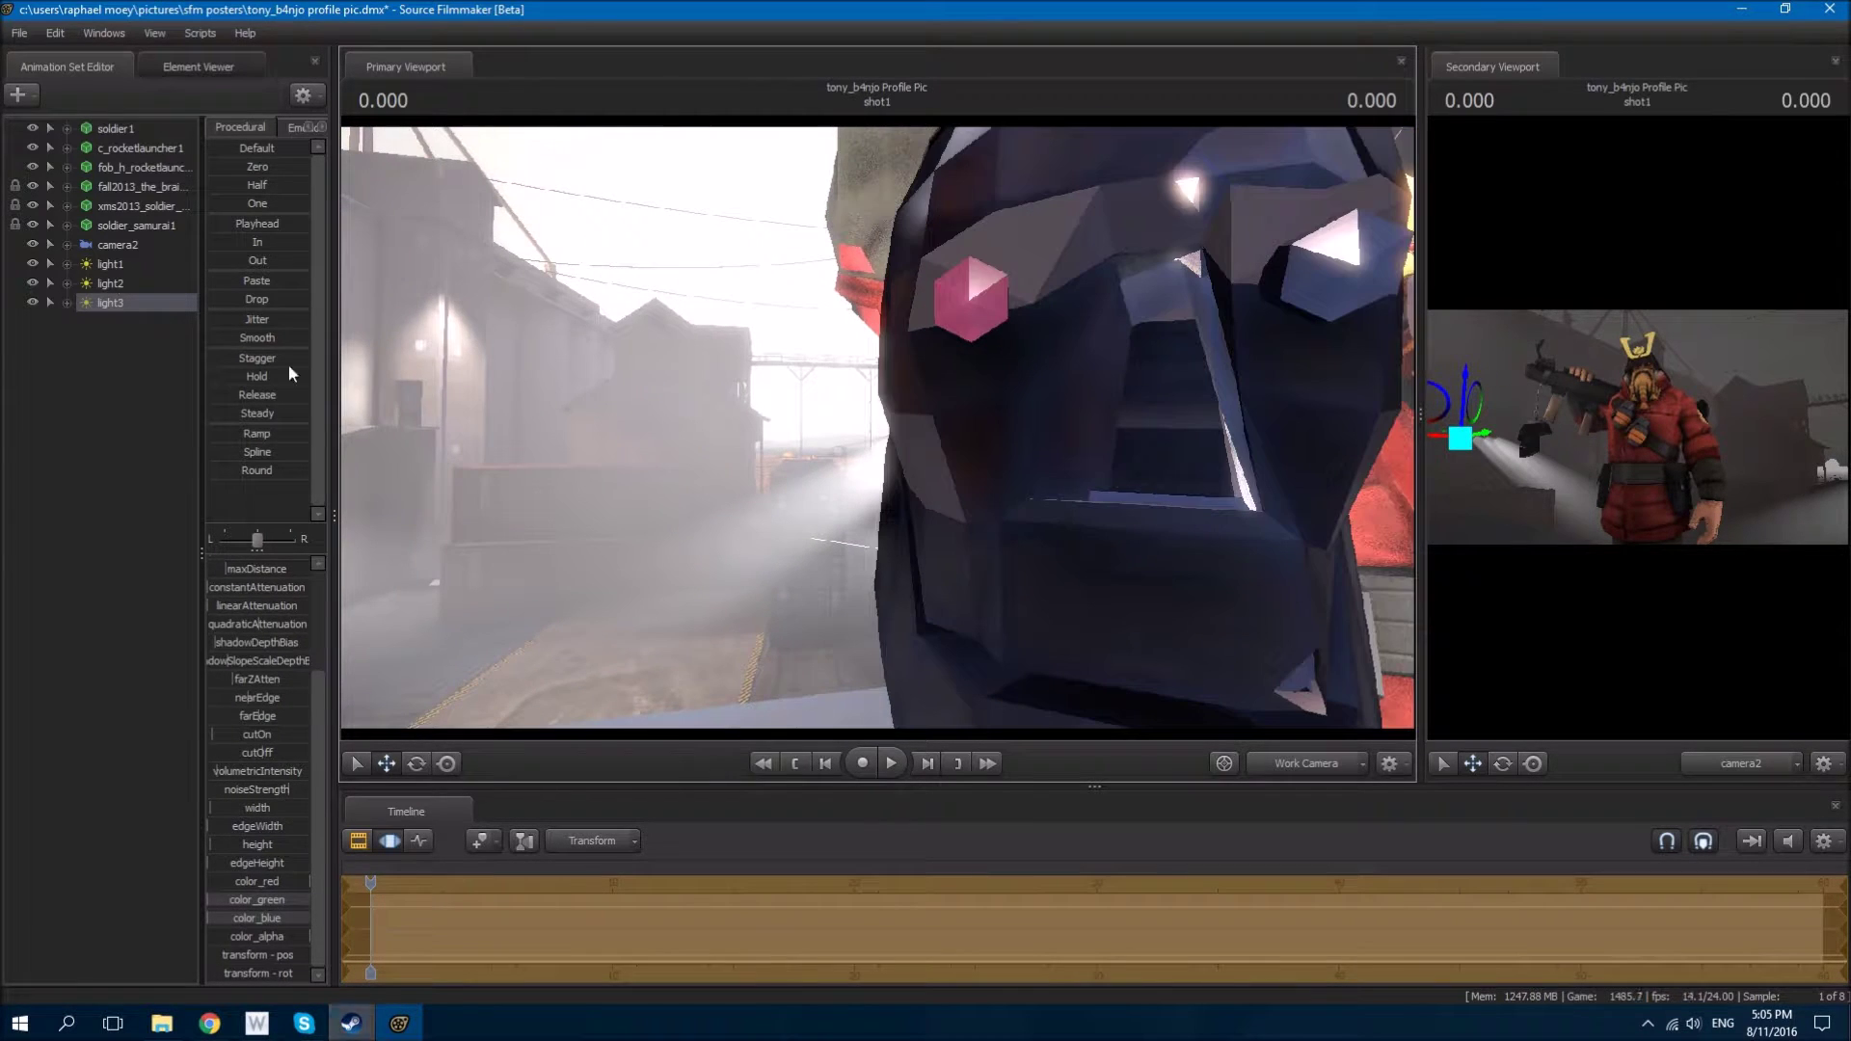
scroll(235, 573, "up", 3)
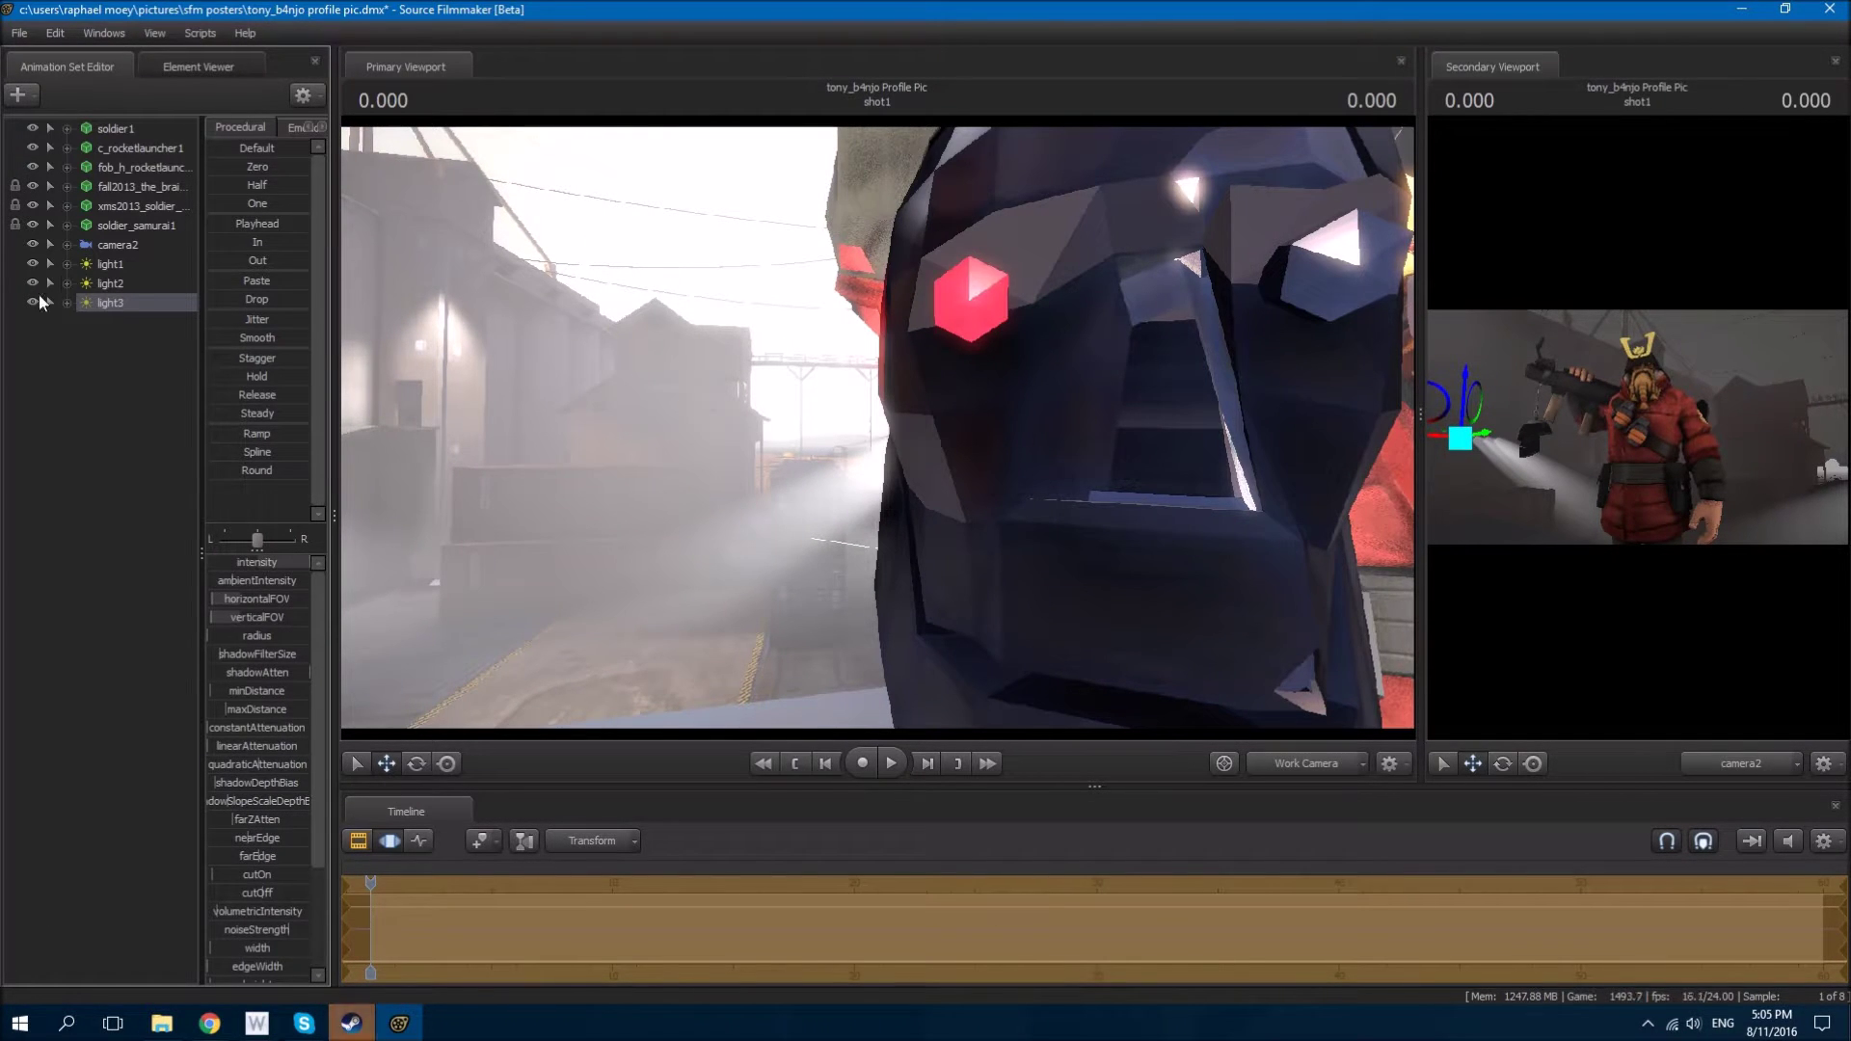
left_click_drag(212, 617, 234, 617)
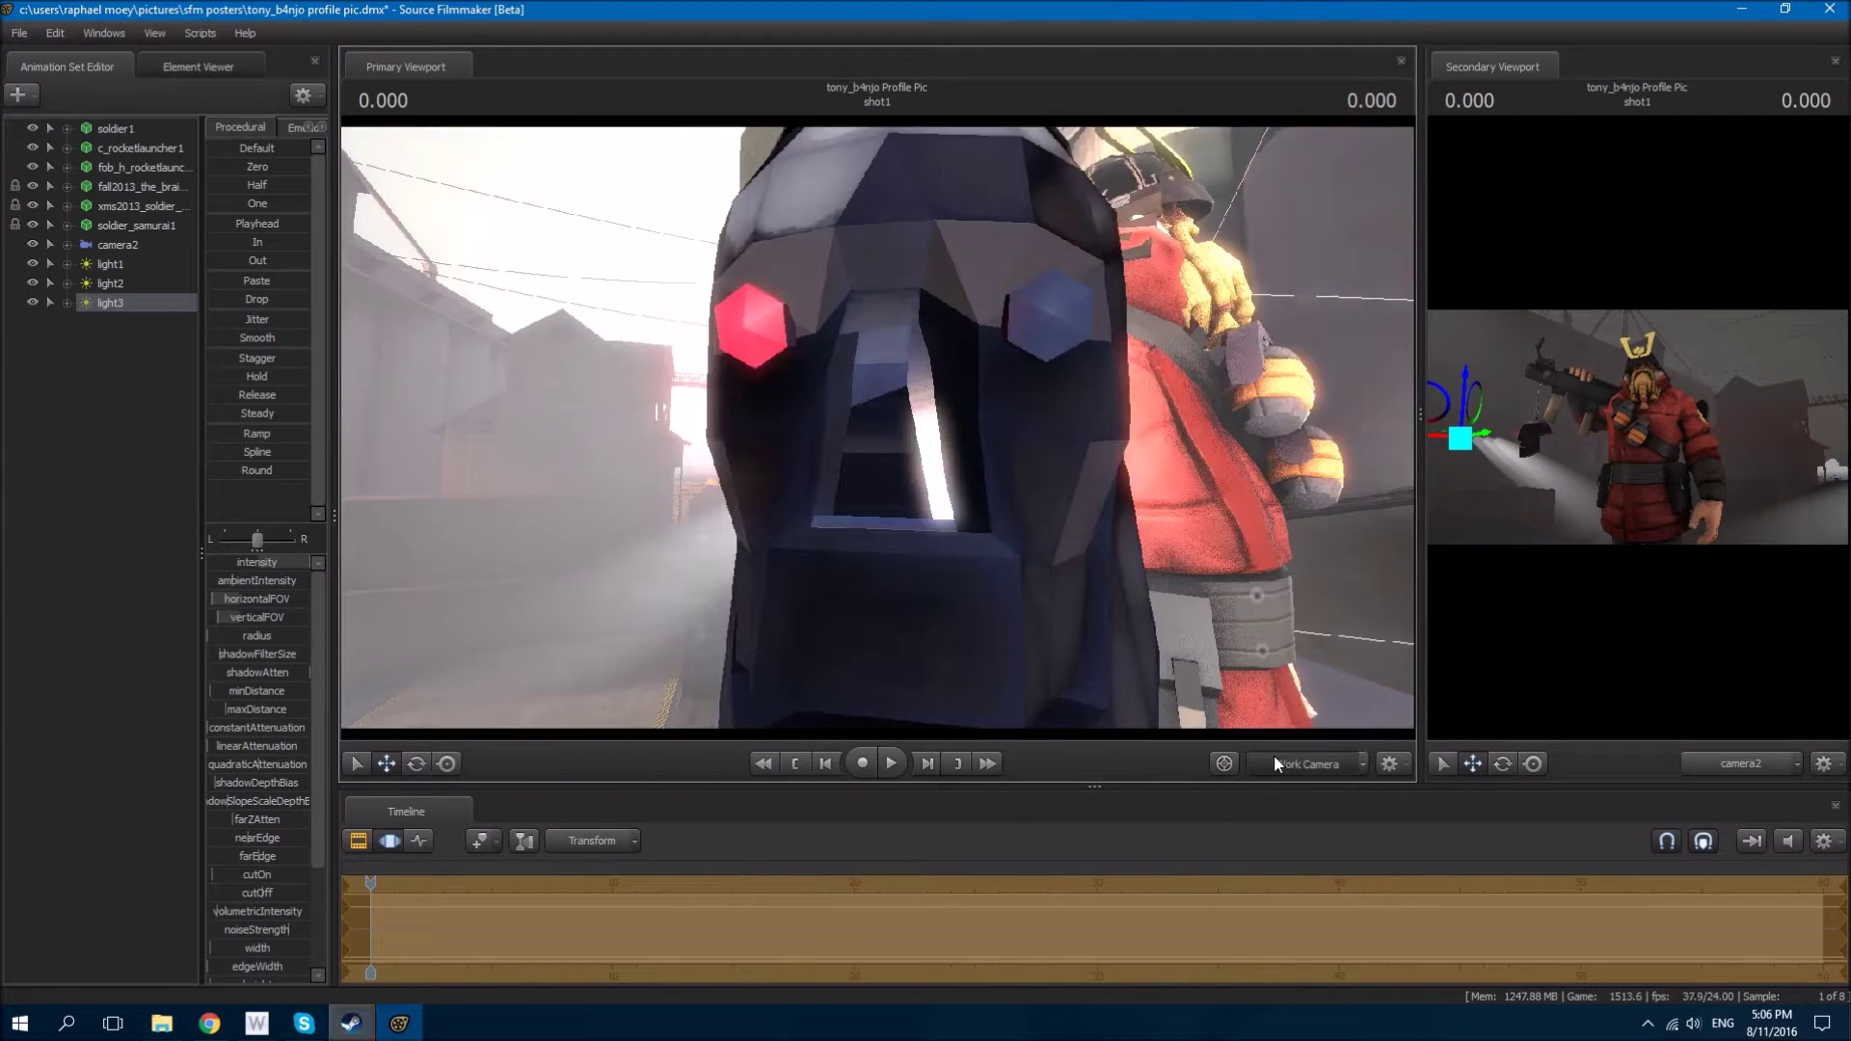
Step: Delete the red light3 from the animation sets
left_click(88, 335)
key("Delete")
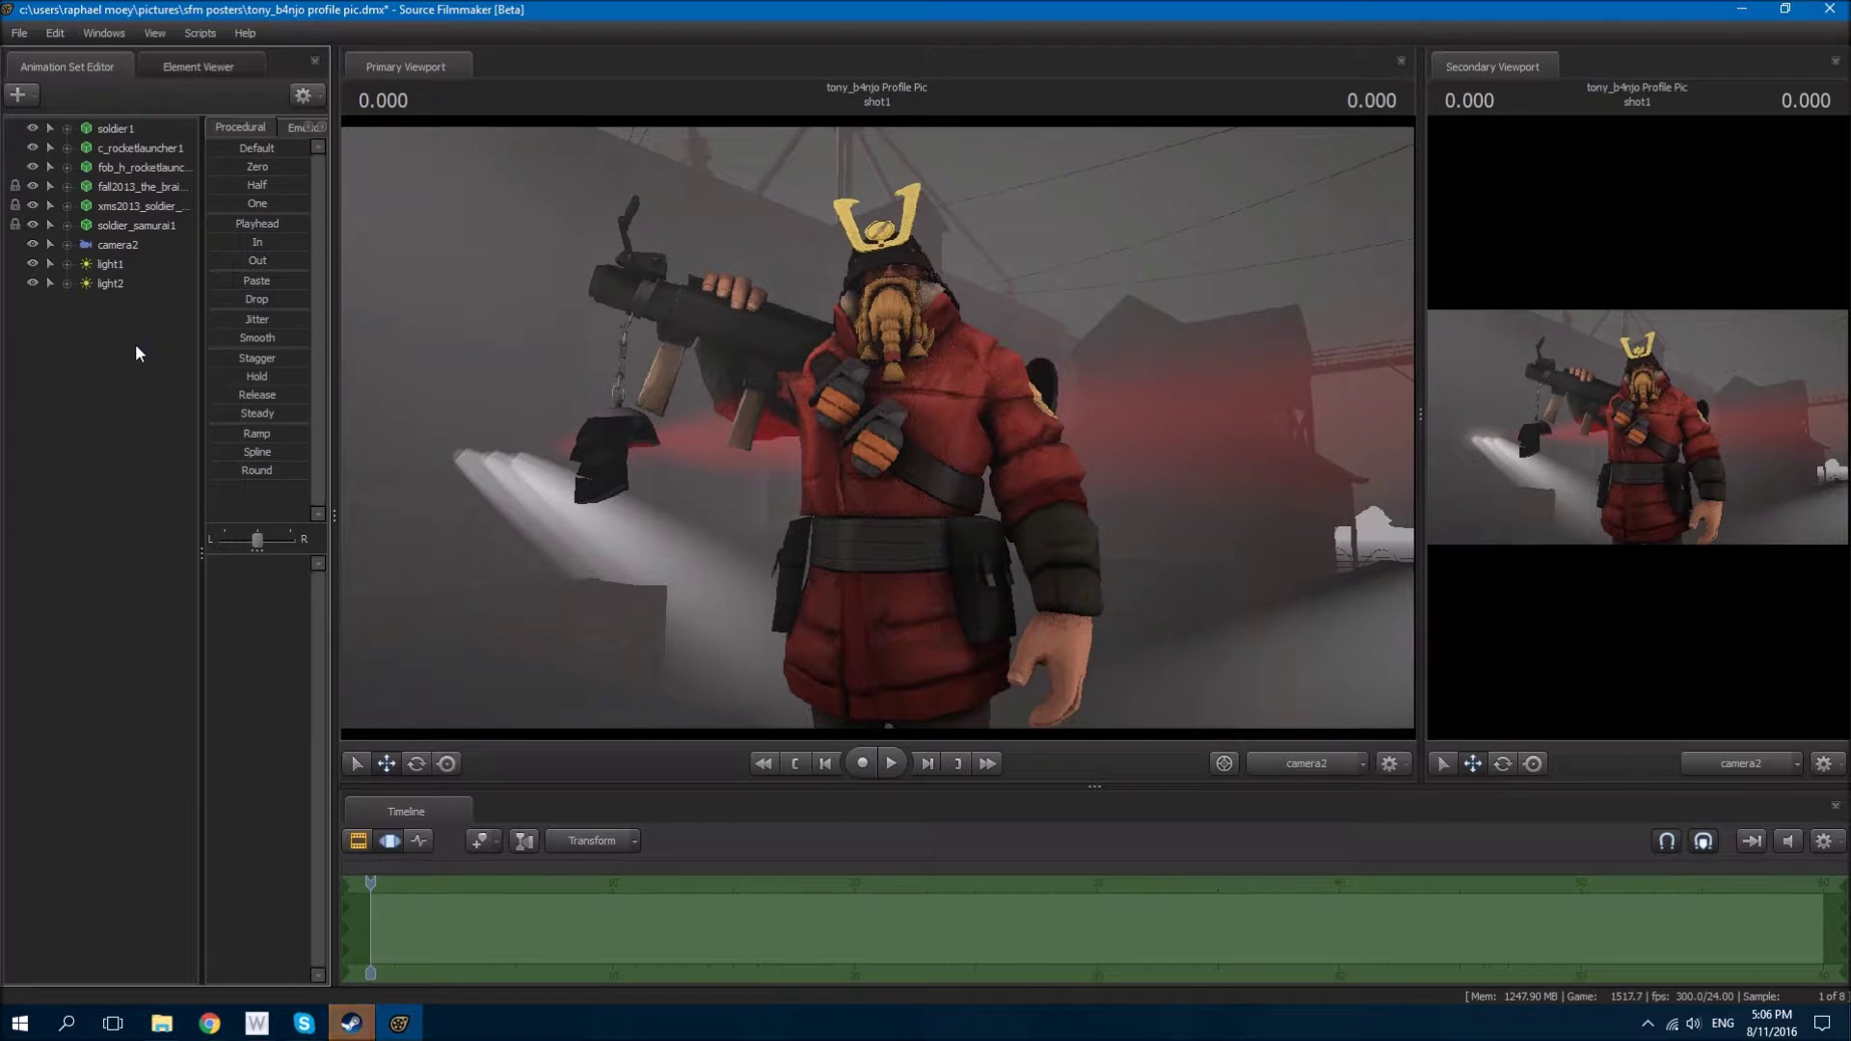
Step: Check light2 and light1 through their own views and position a replacement light3 from its view
left_click_drag(114, 286, 413, 365)
left_click_drag(108, 264, 868, 579)
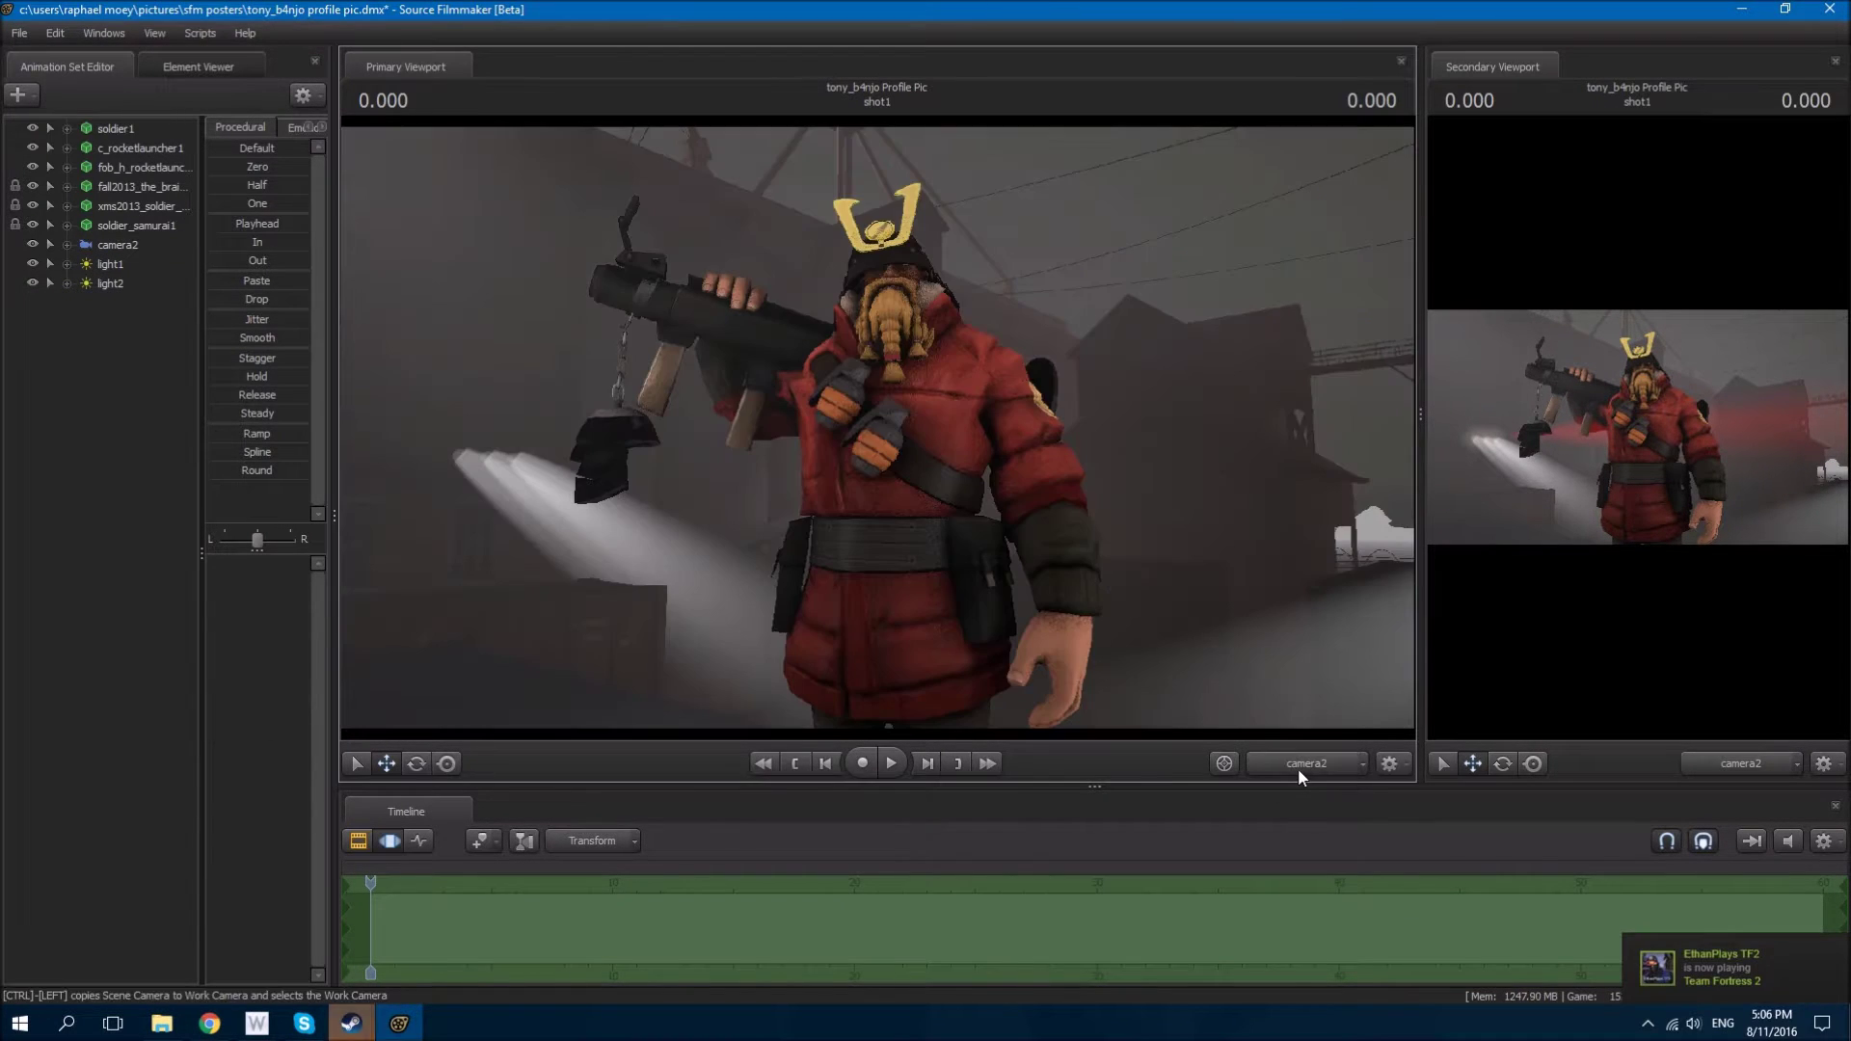
key("ctrl+z")
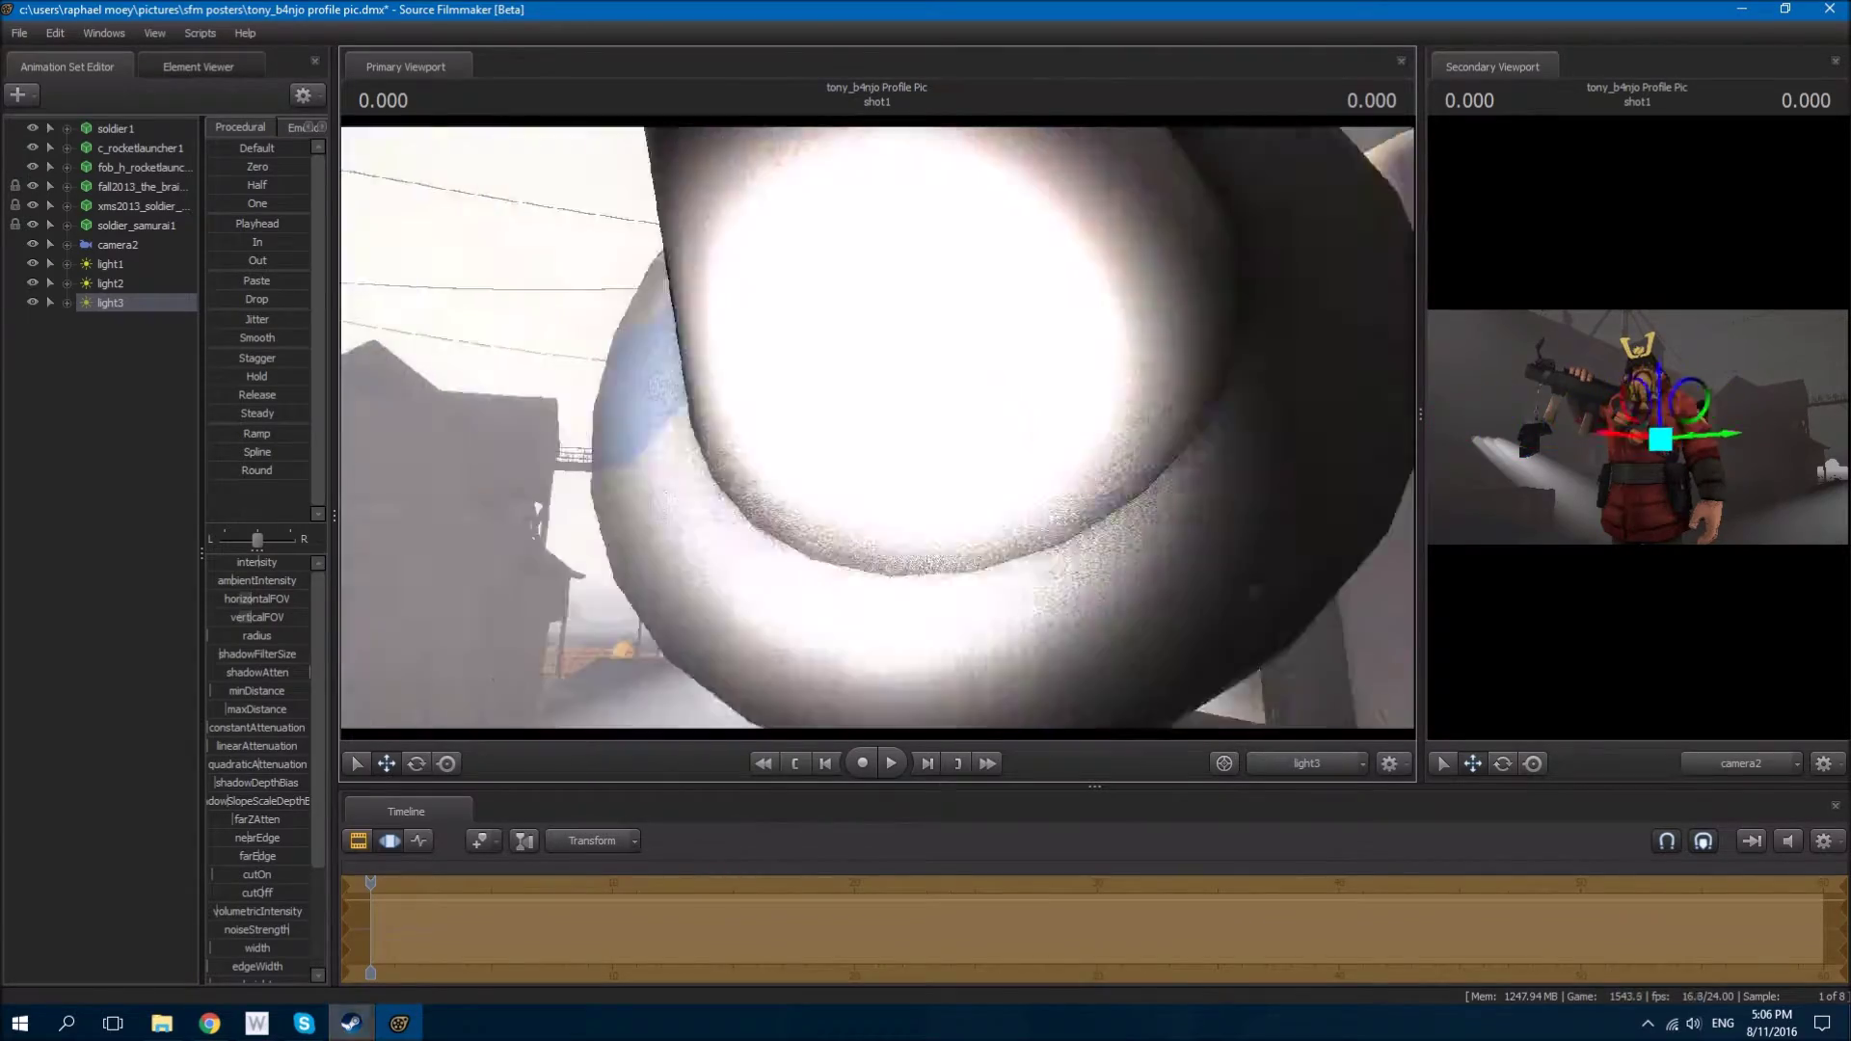
left_click_drag(877, 427, 878, 427)
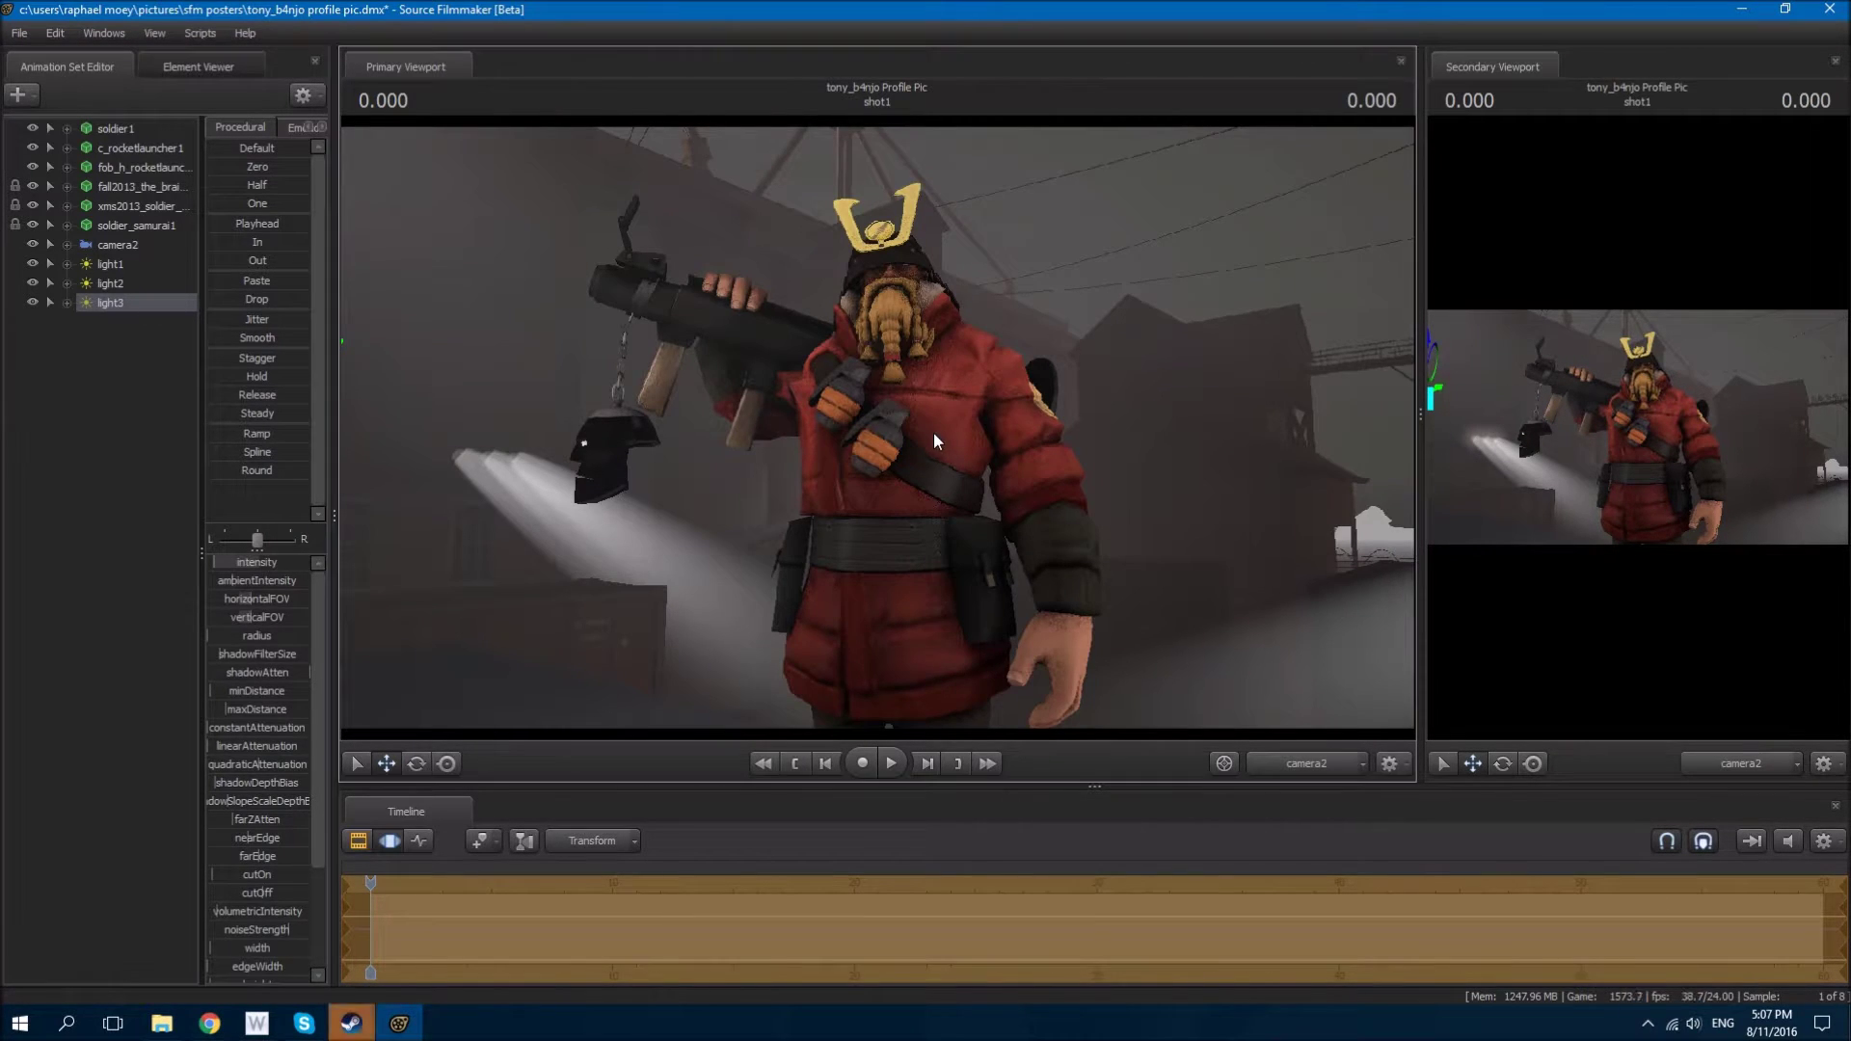
Step: Reframe the Soldier closer in camera2's view and save the session
left_click(118, 247)
left_click_drag(879, 436, 879, 436)
left_click(34, 35)
left_click(116, 244)
Step: Export the camera2 view as a 1920 by 1080 JPEG poster, naming the file after the session's profile picture
left_click(864, 526)
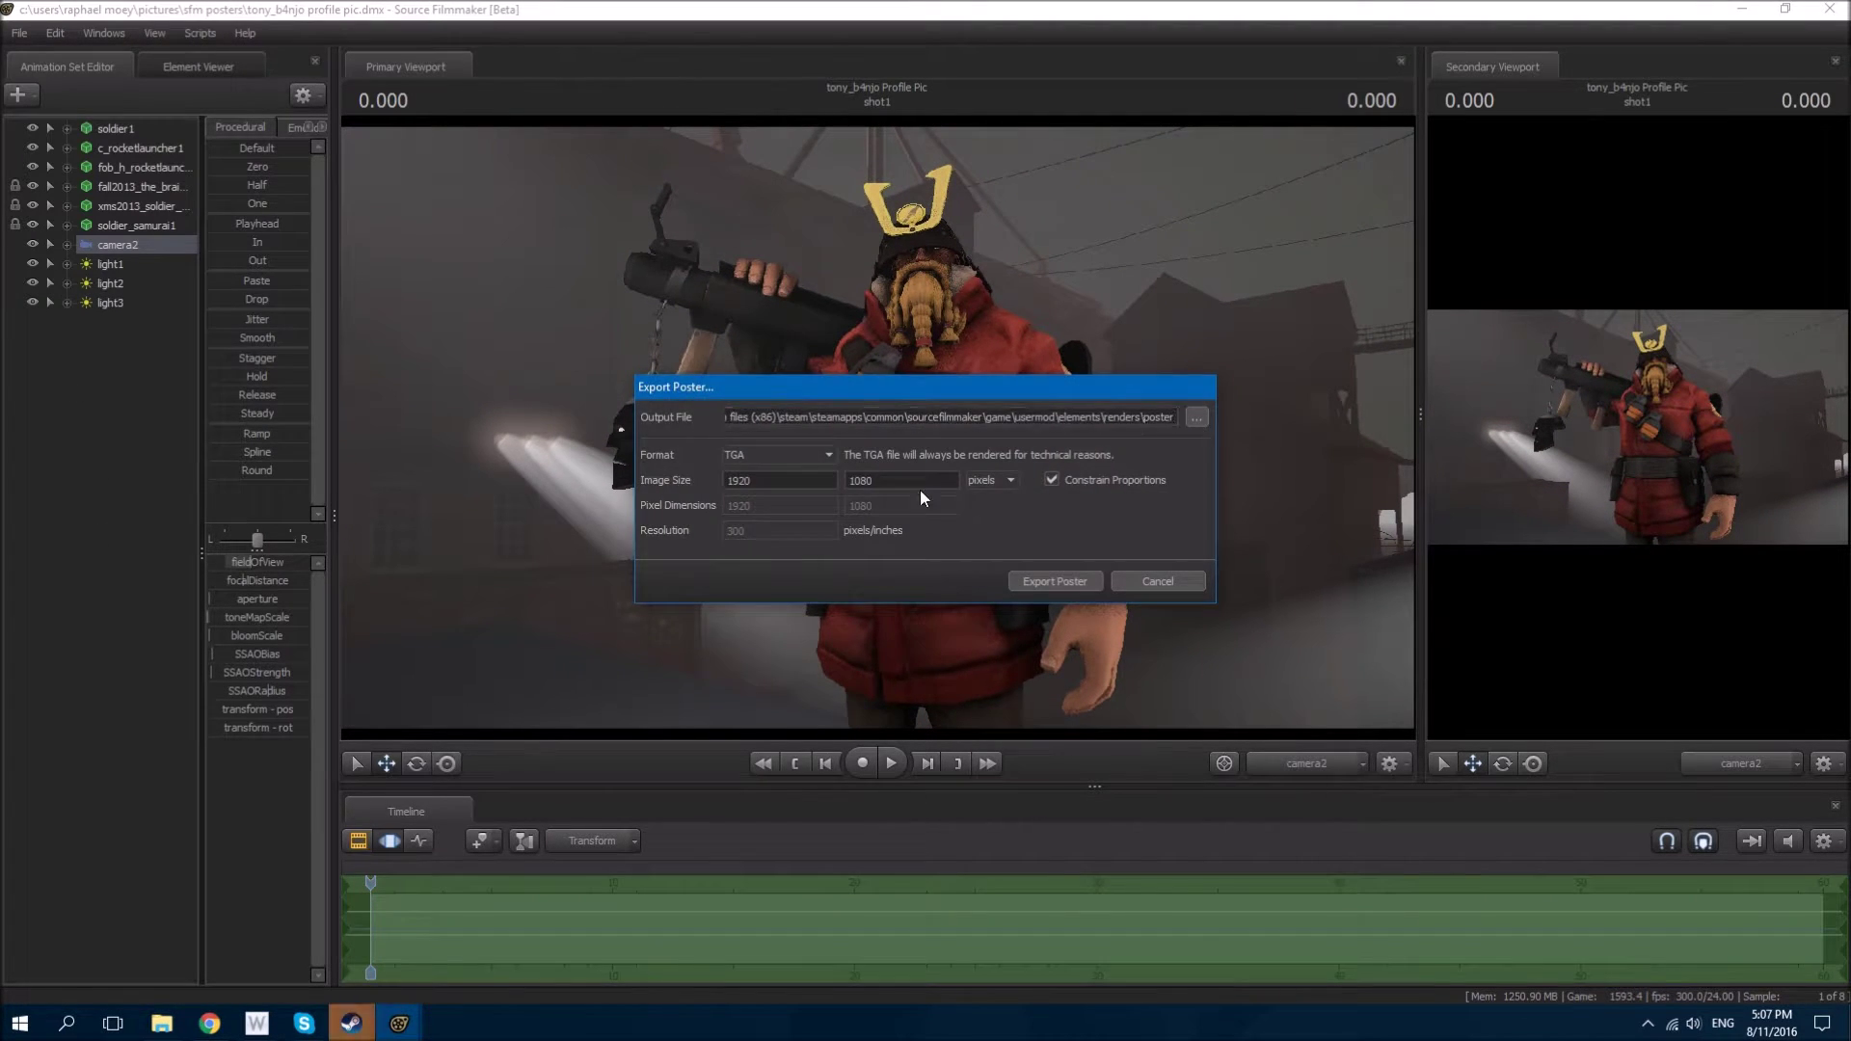
type("tony_b4njo profile Pic")
key("Return")
left_click(1022, 576)
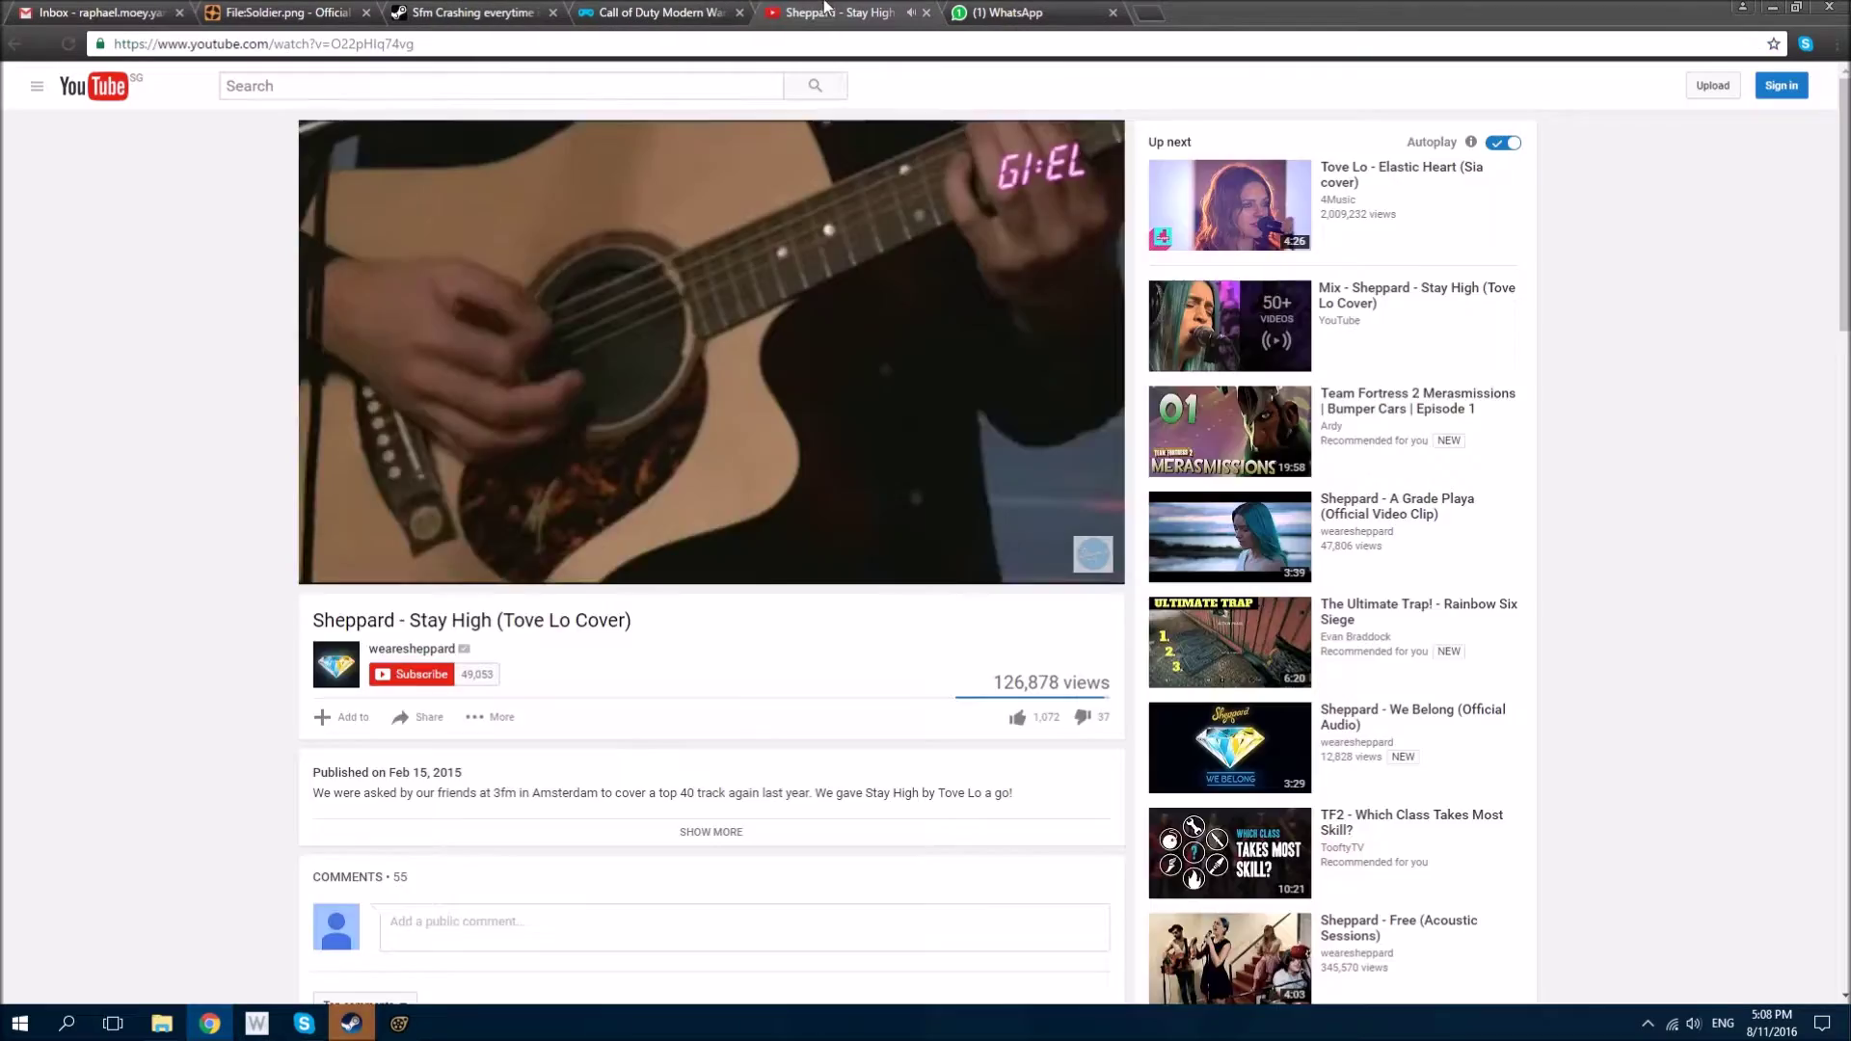
Step: Switch to Steam and open the avatar section of the profile's edit page
scroll(711, 559, "down", 10)
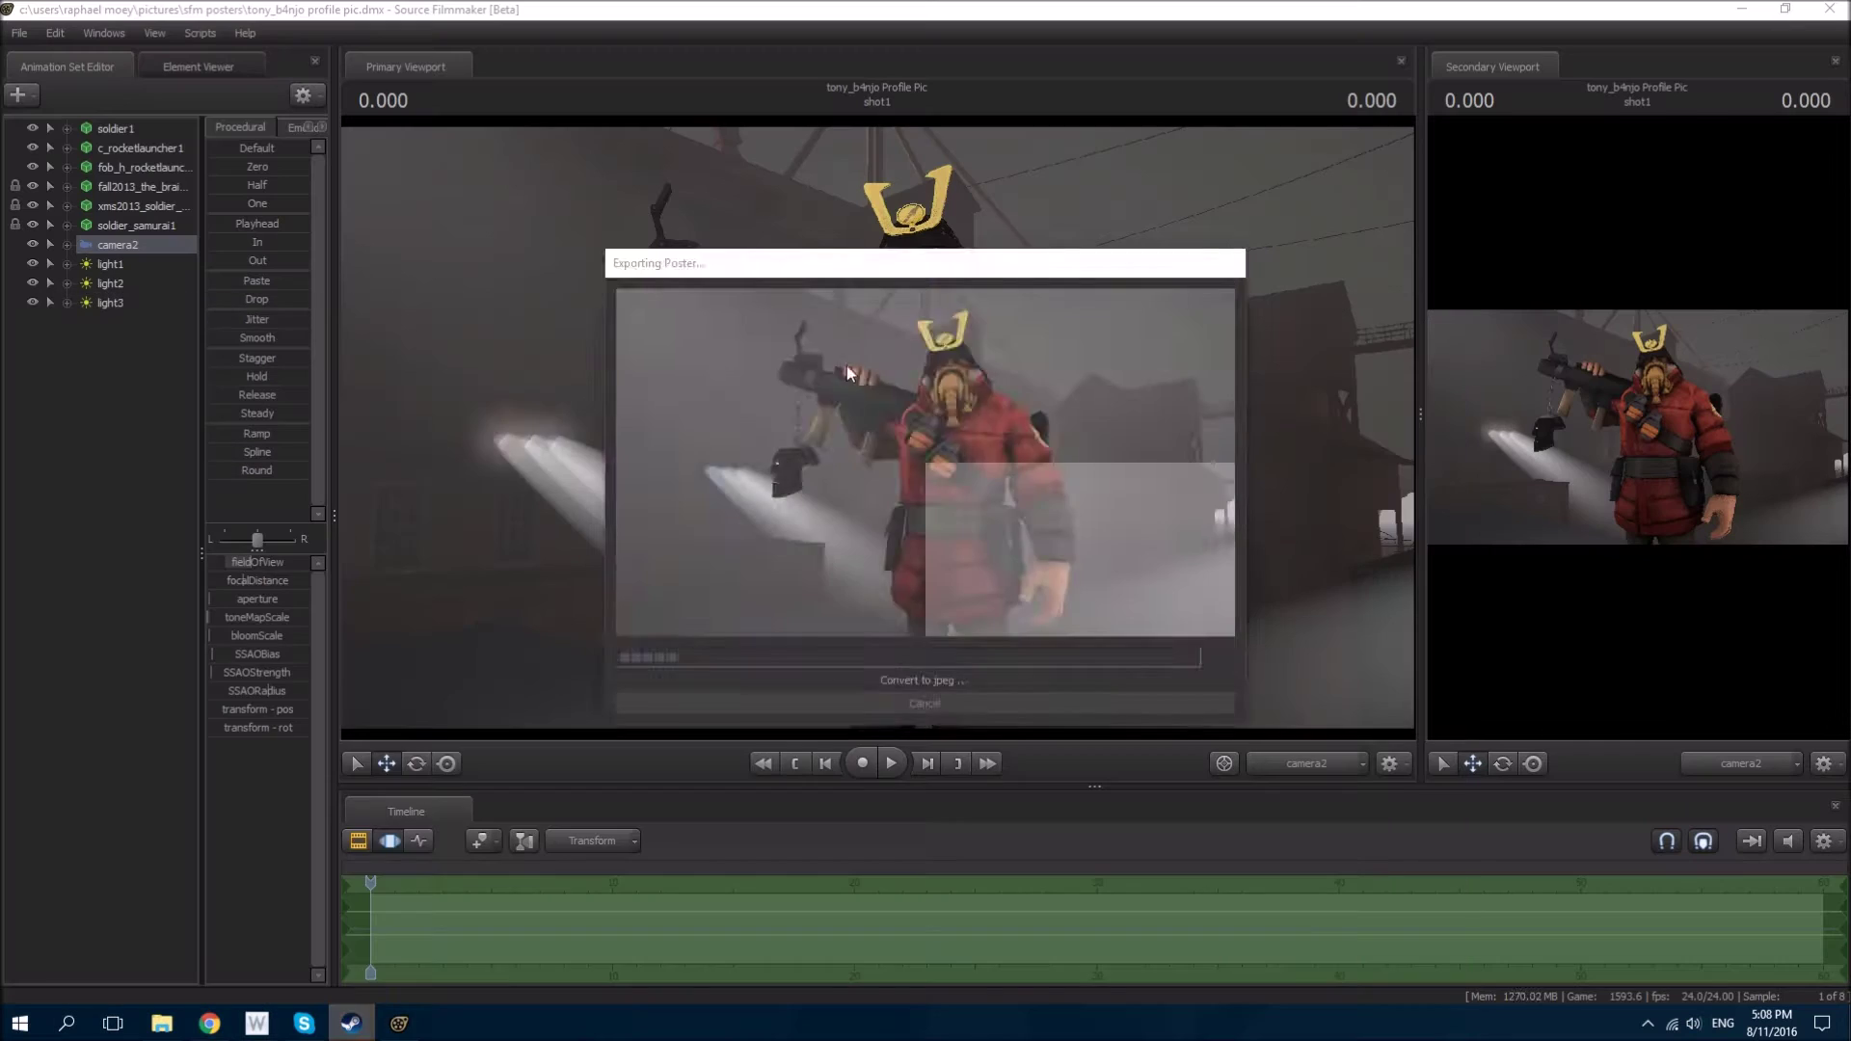
mouse_move(351, 1024)
left_click(325, 947)
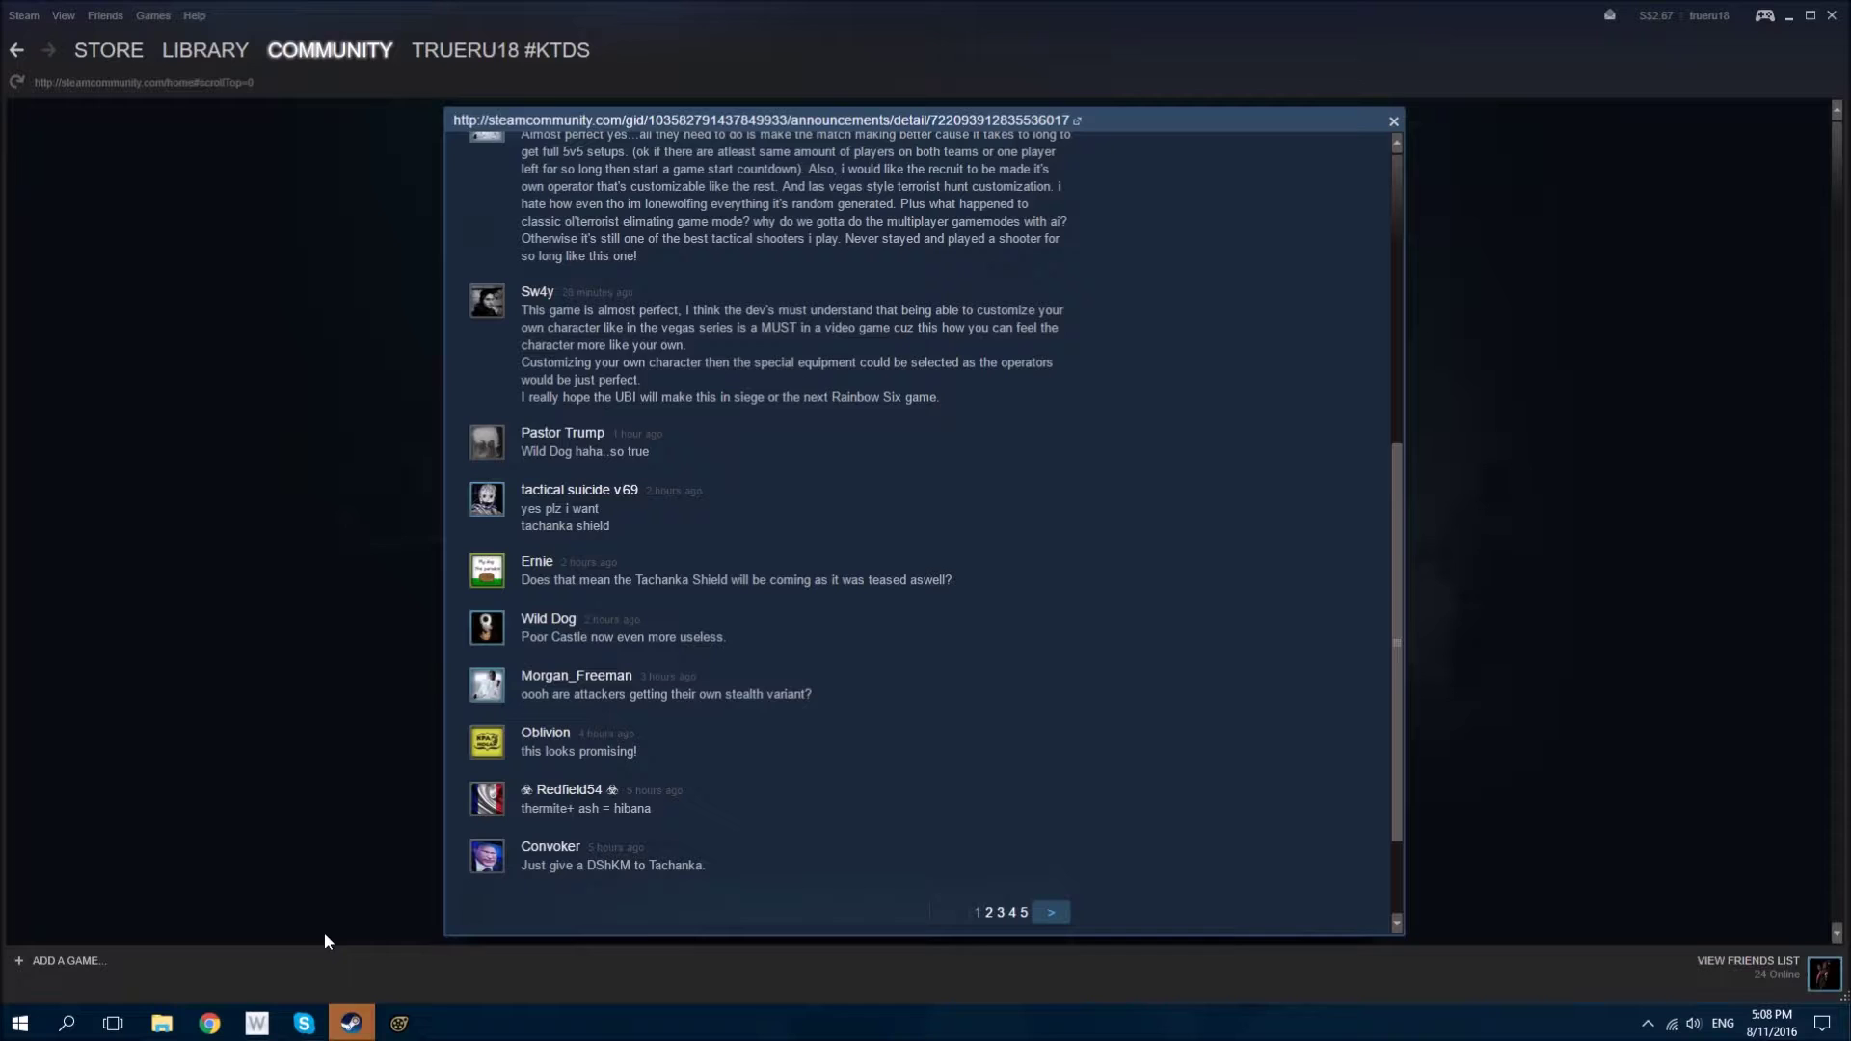
left_click(1157, 281)
scroll(797, 318, "down", 5)
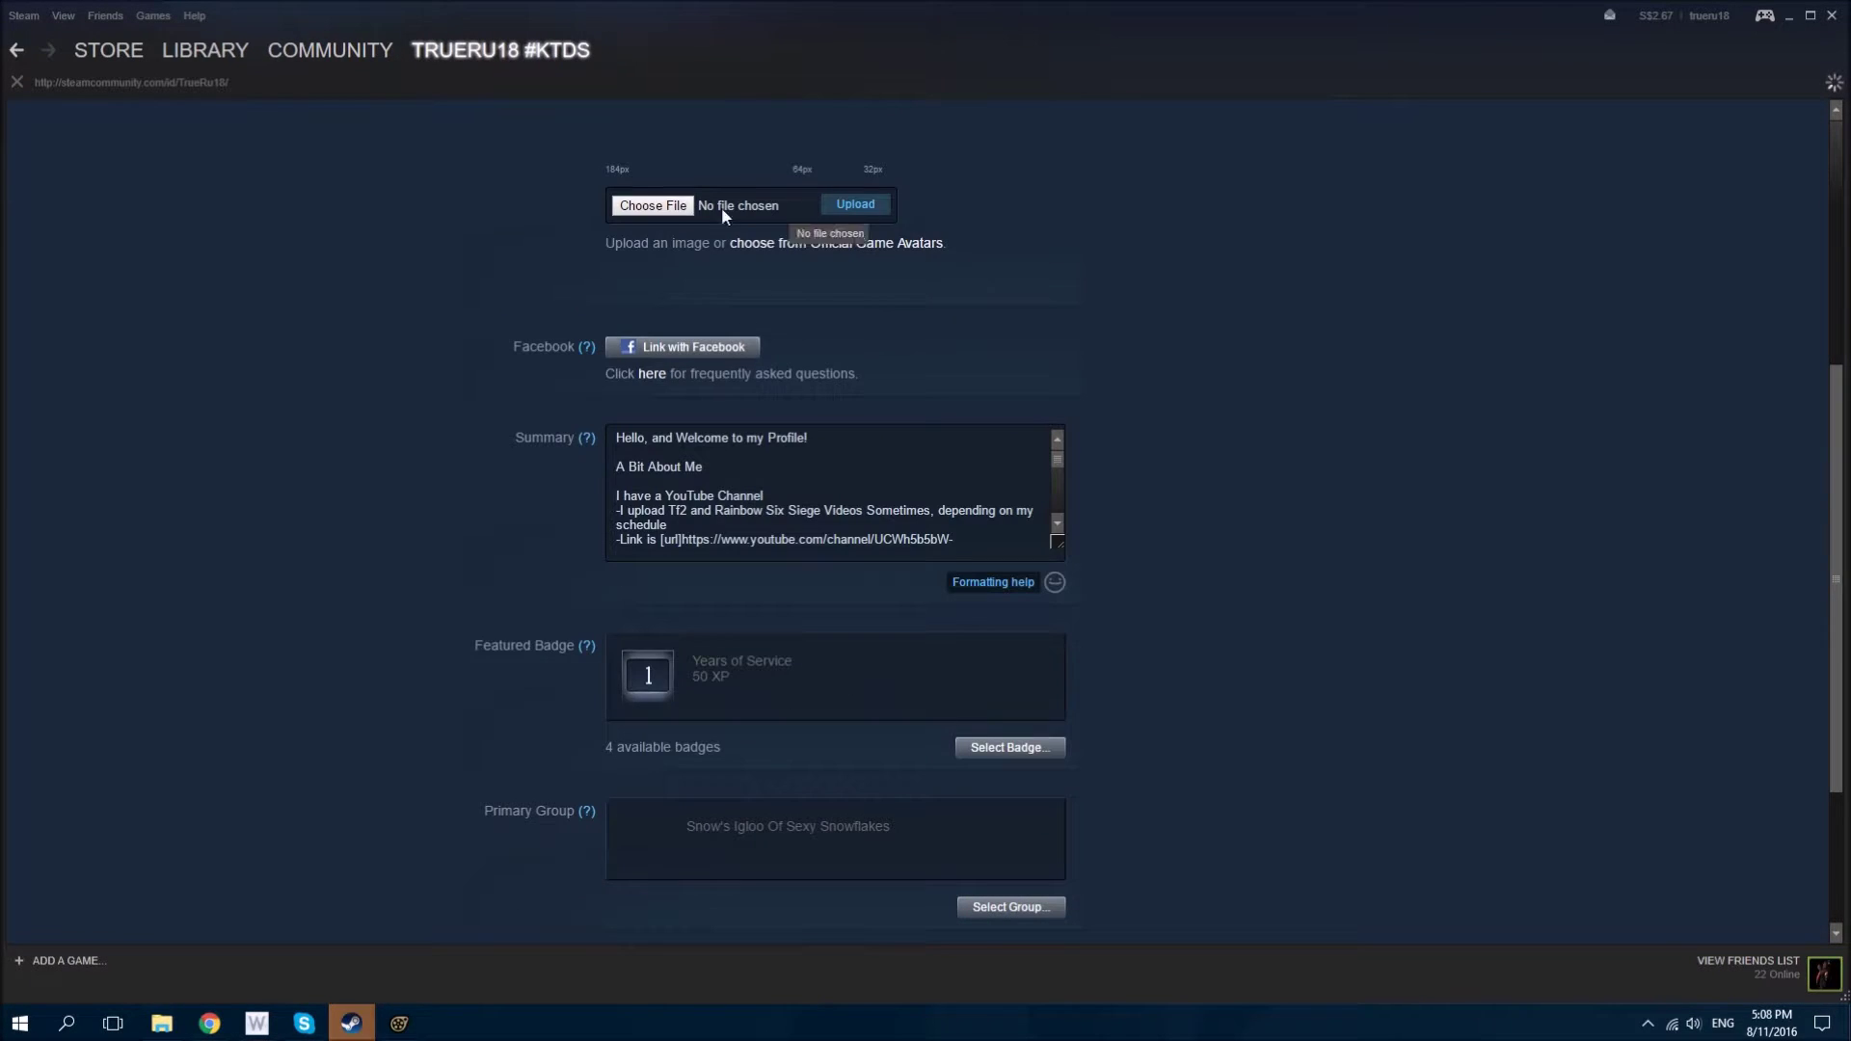
Step: Find the exported JPEG poster among the image files and upload it as the Steam profile's avatar
scroll(405, 367, "down", 10)
type("tony")
left_click(798, 44)
type("tony")
left_click(222, 174)
left_click(754, 488)
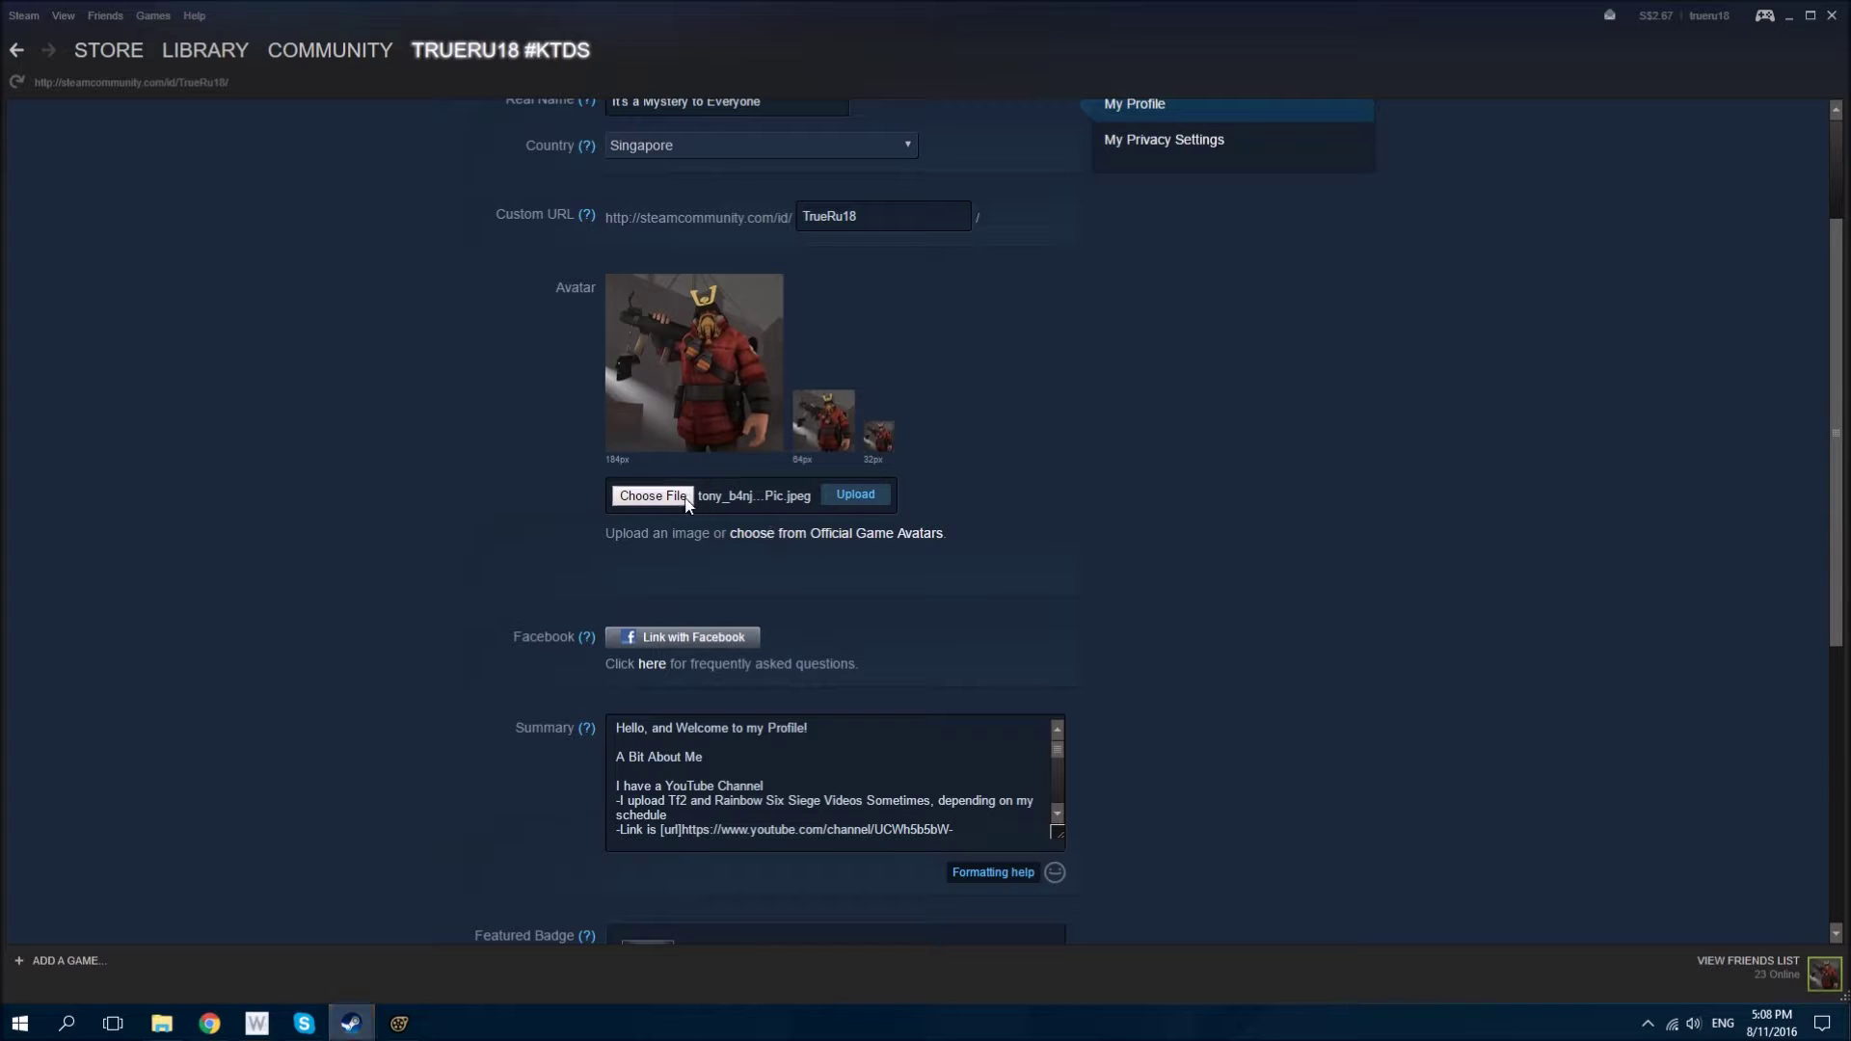
Step: Switch back to Source Filmmaker and create a fourth light, light4, with volumetrics enabled
left_click(410, 1024)
right_click(77, 385)
left_click(172, 409)
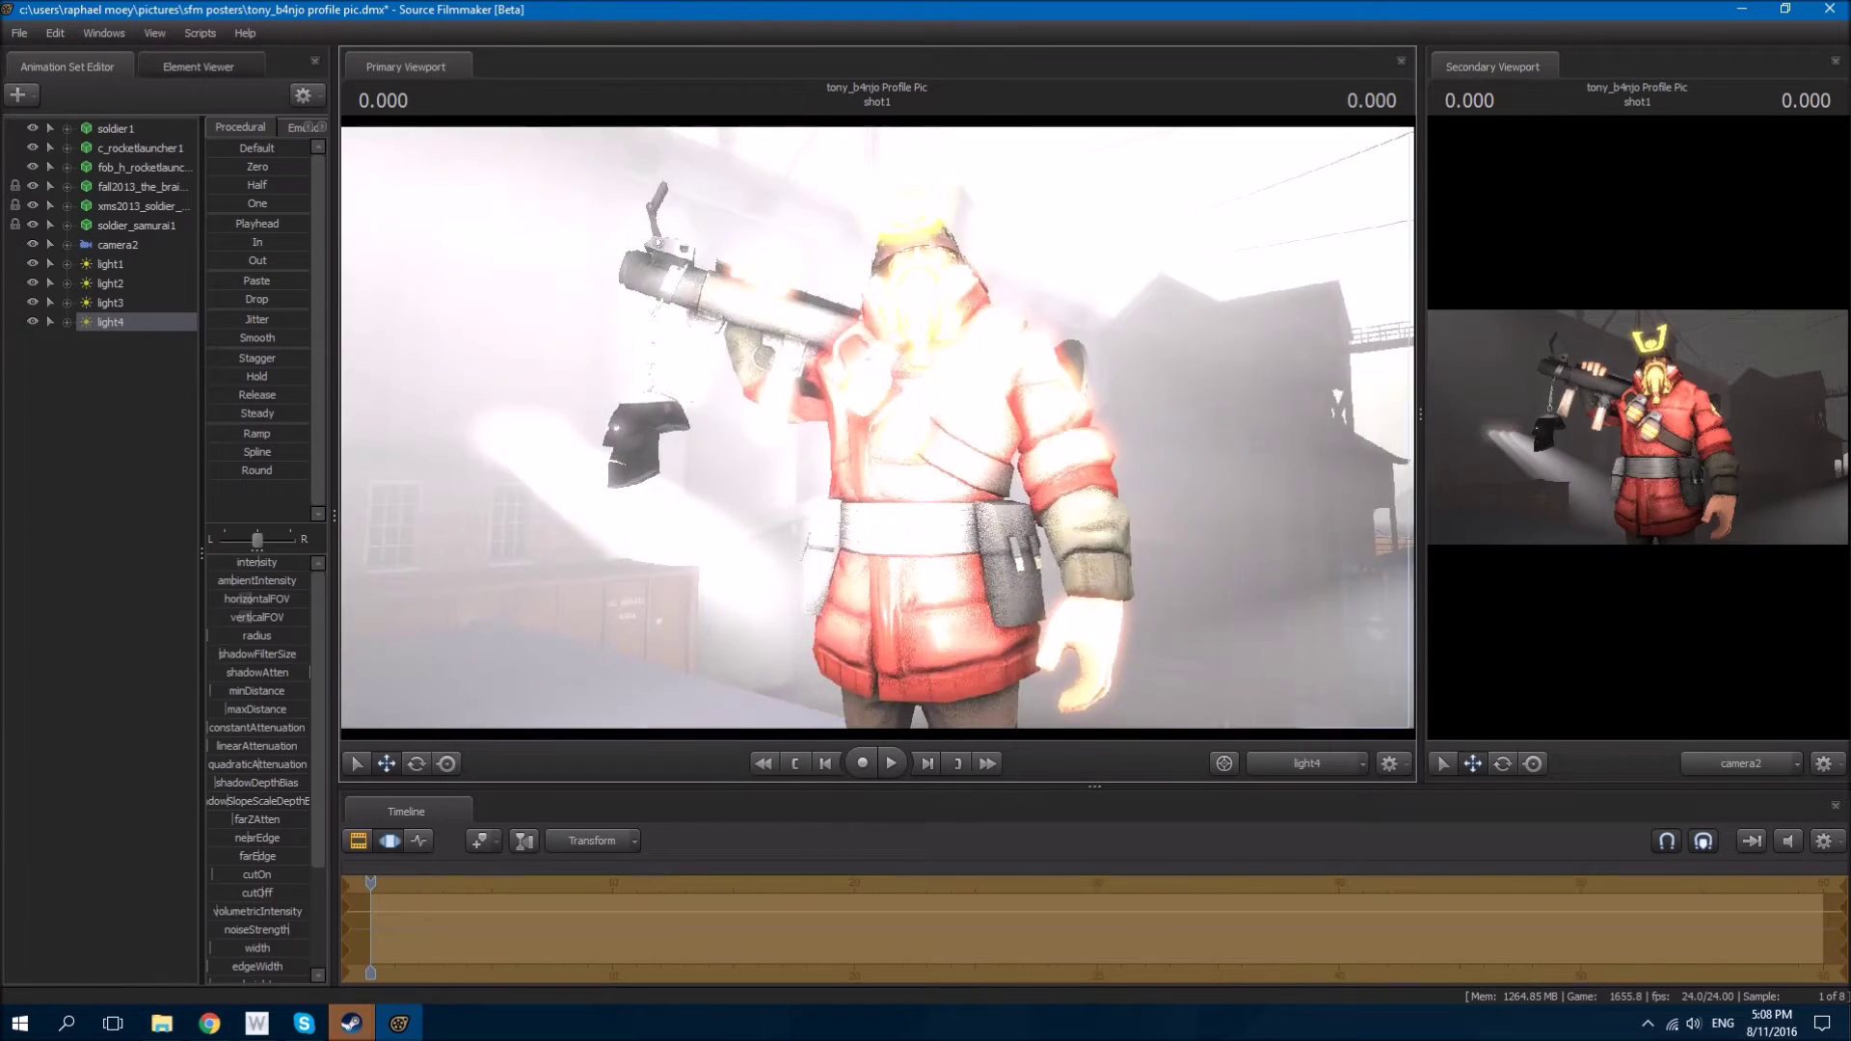
right_click(159, 322)
left_click(159, 322)
right_click(159, 322)
left_click(248, 534)
Step: Move light4 from its own view and adjust camera2's toneMapScale
left_click_drag(629, 406, 744, 476)
left_click(116, 244)
left_click_drag(208, 611, 2, 387)
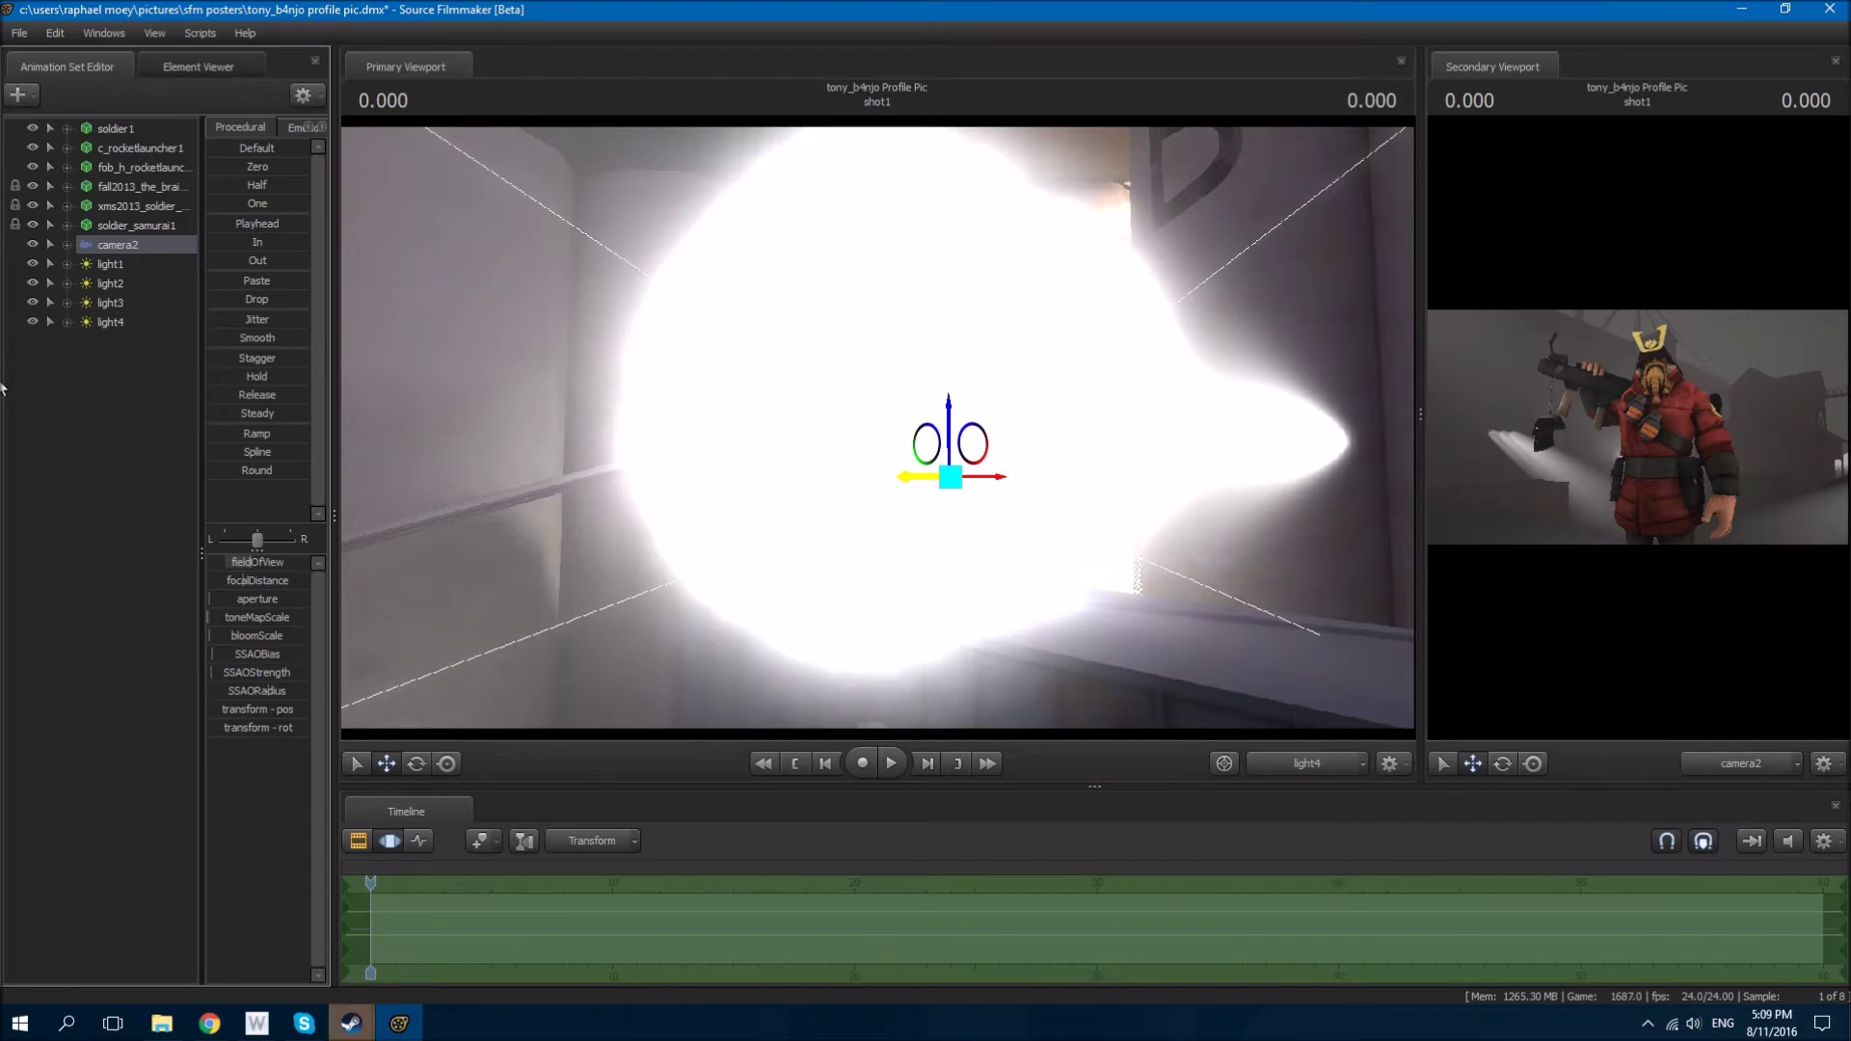
Step: Reposition light4 beside the Soldier from its own view to refine the fill lighting
left_click(110, 321)
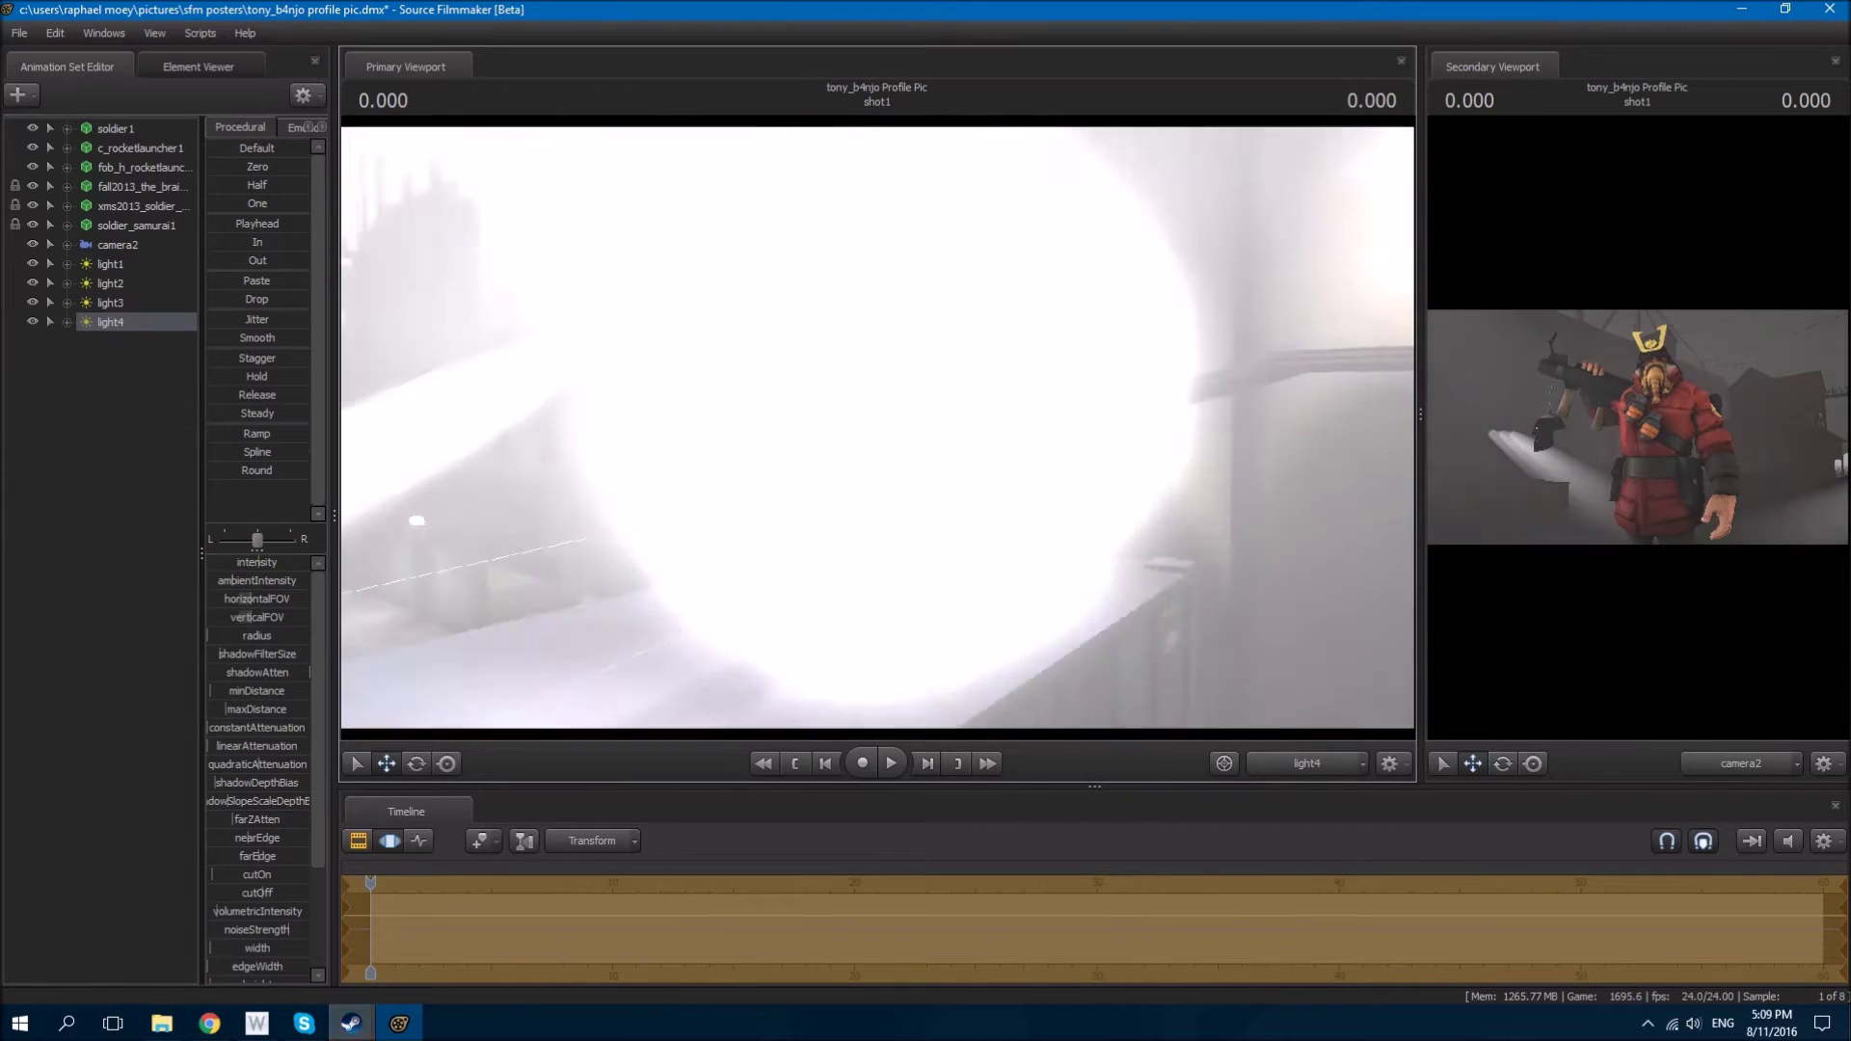
right_click(189, 327)
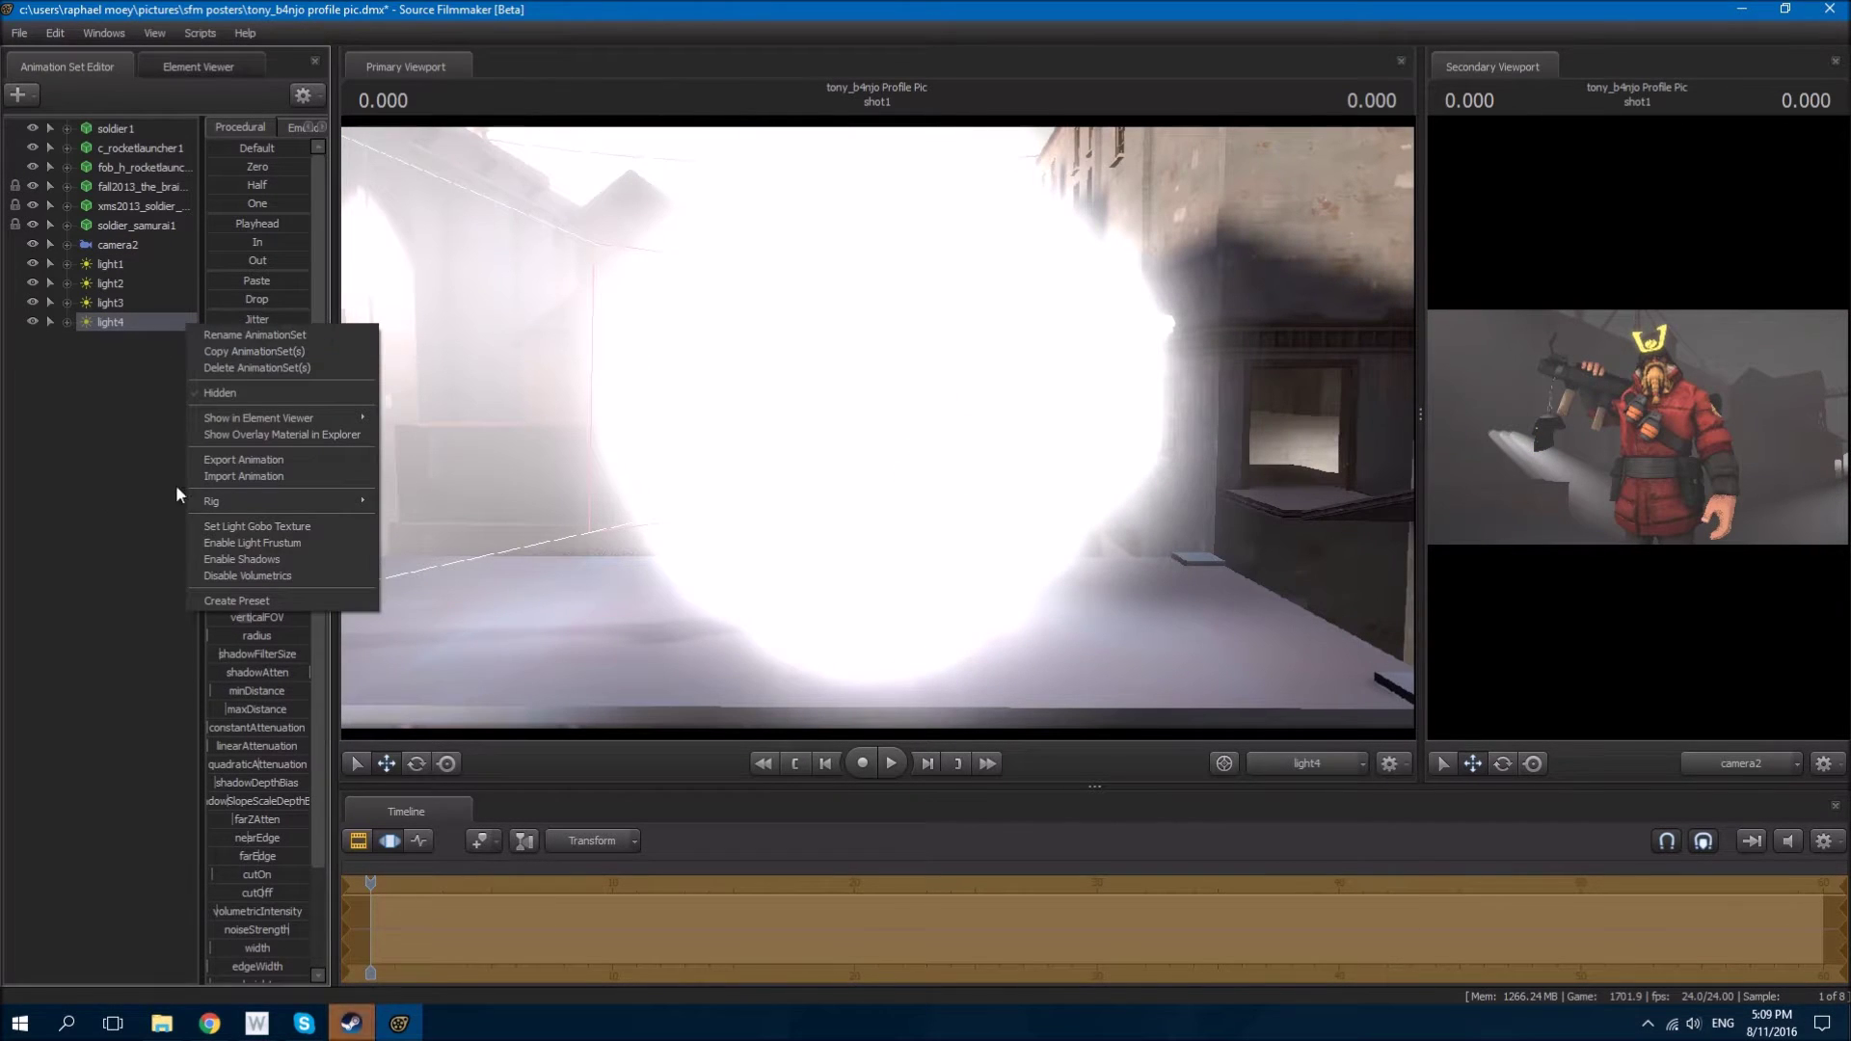
left_click(121, 564)
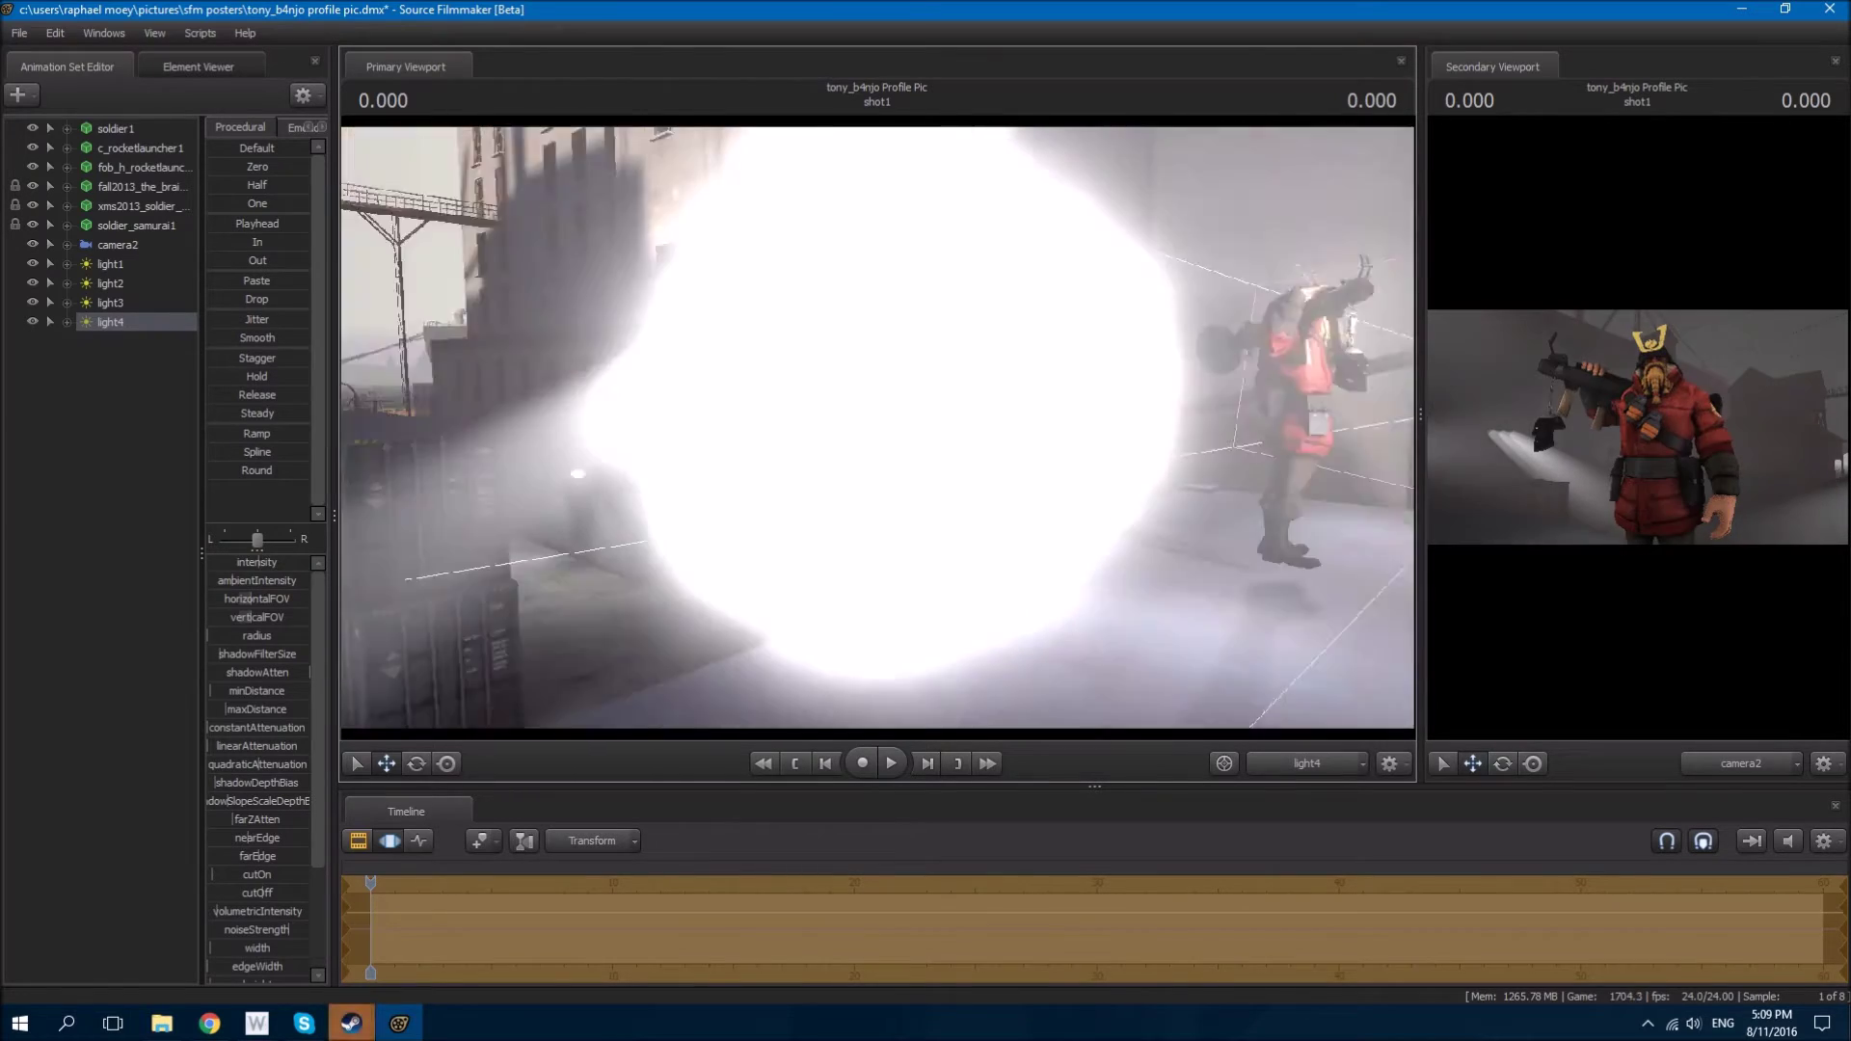
mouse_move(877, 425)
left_mouse_down()
mouse_move(916, 405)
mouse_move(887, 453)
mouse_move(926, 425)
mouse_move(911, 444)
mouse_move(897, 430)
mouse_move(921, 448)
mouse_move(872, 429)
left_mouse_up()
Step: Export the relit shot as a poster again
left_click(20, 33)
left_click(270, 256)
left_click(1057, 578)
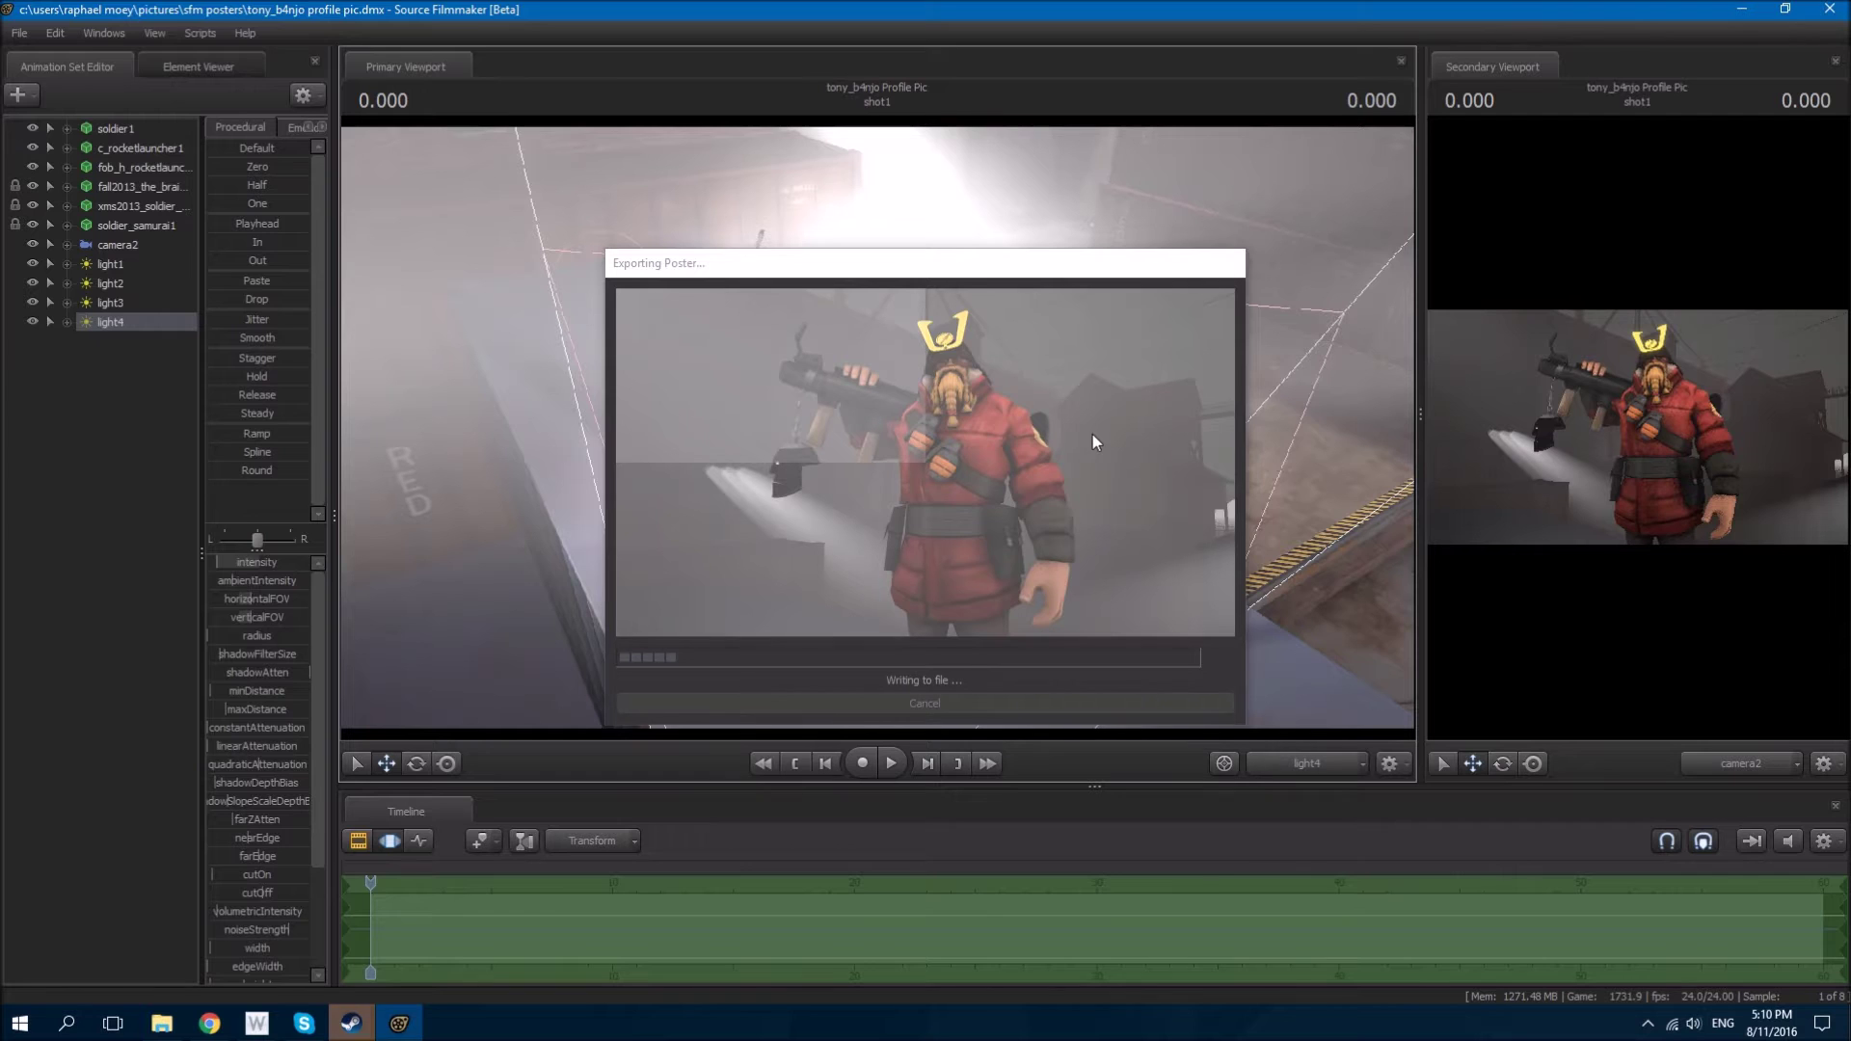